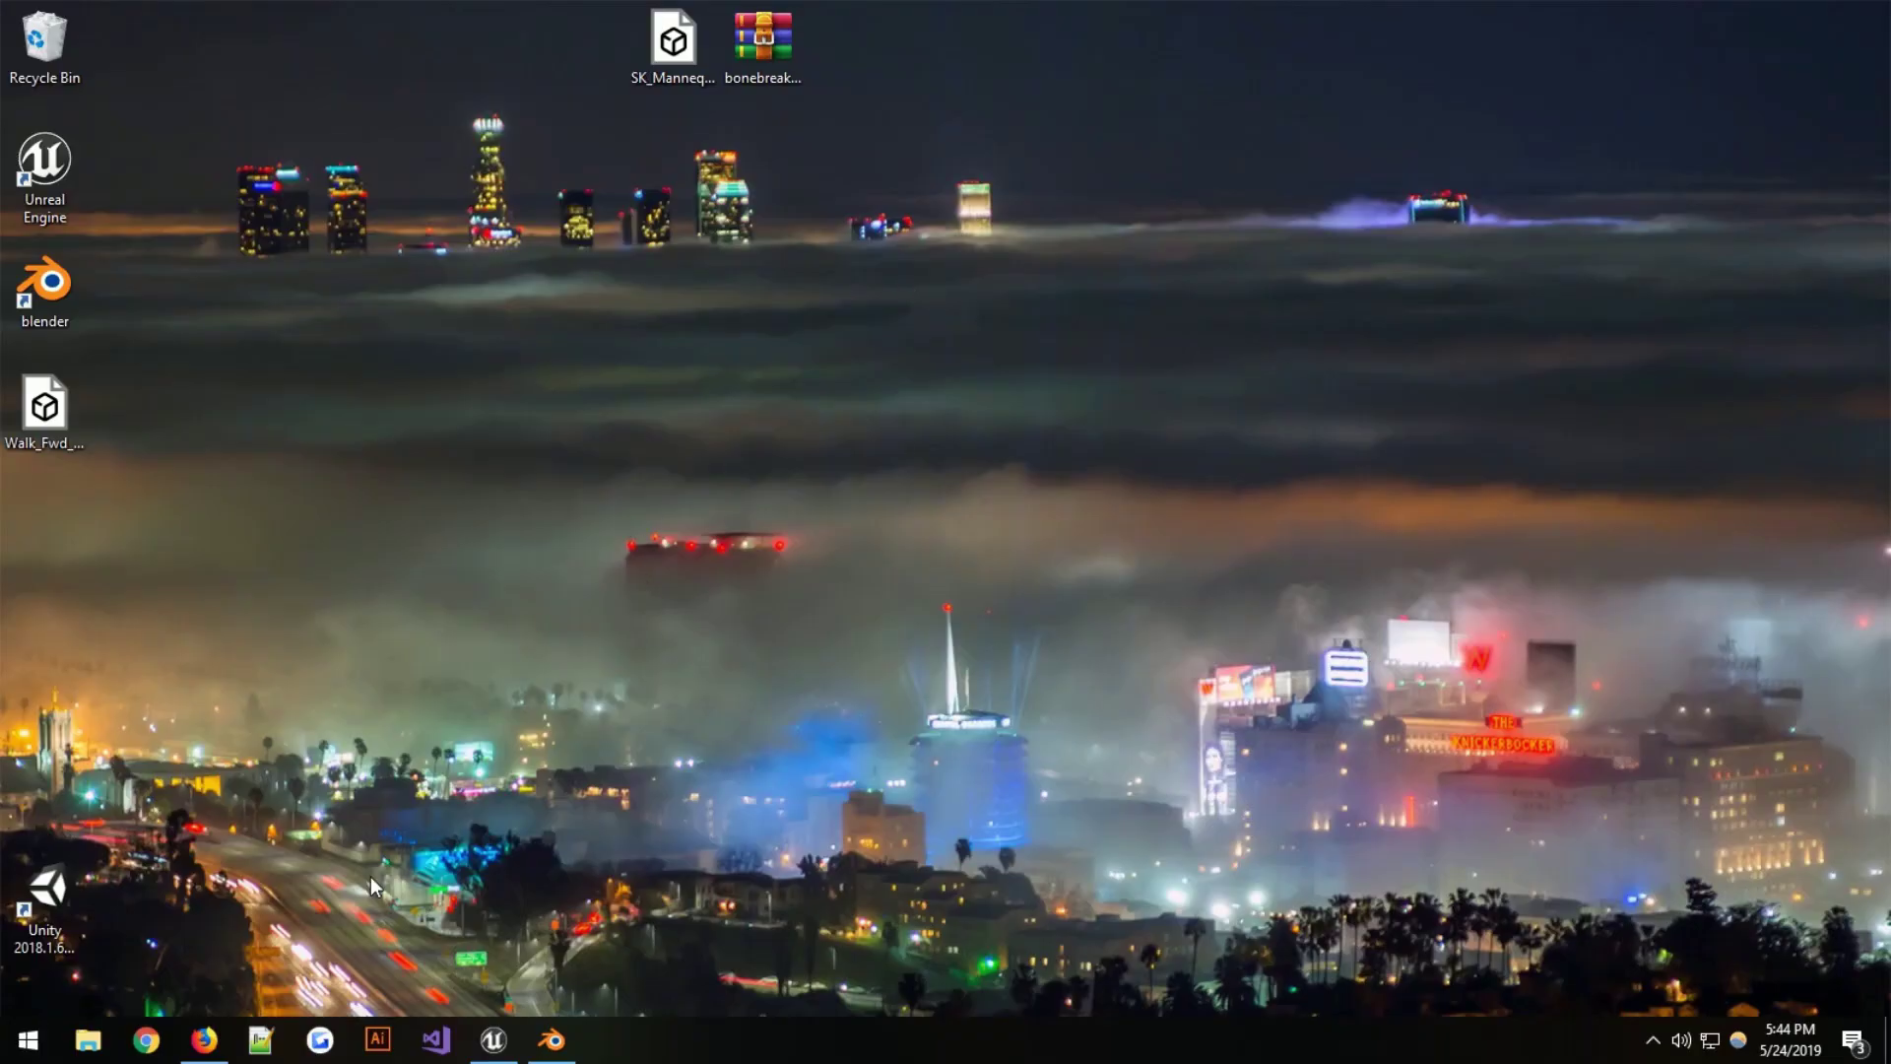
Look over the Bone Breaker download page in the browser, then minimize it
left_click(204, 1040)
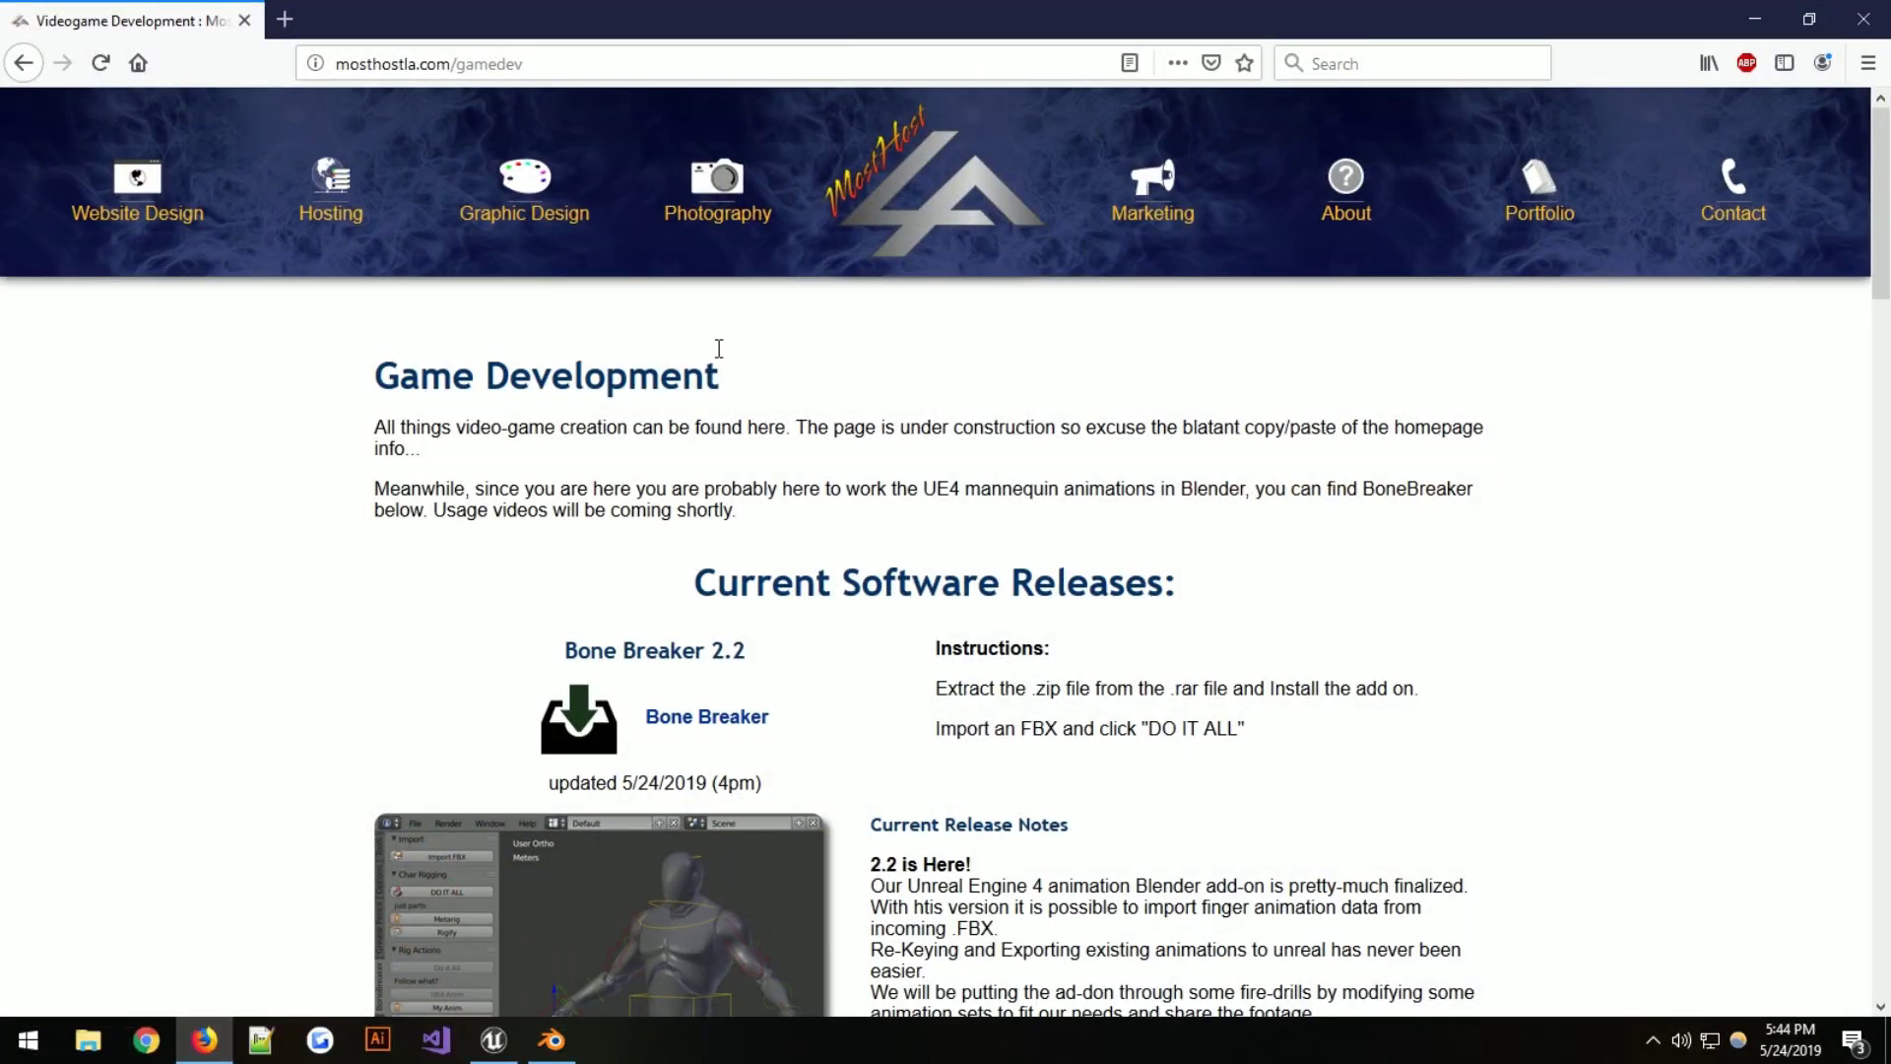
scroll(991, 456, "down", 2)
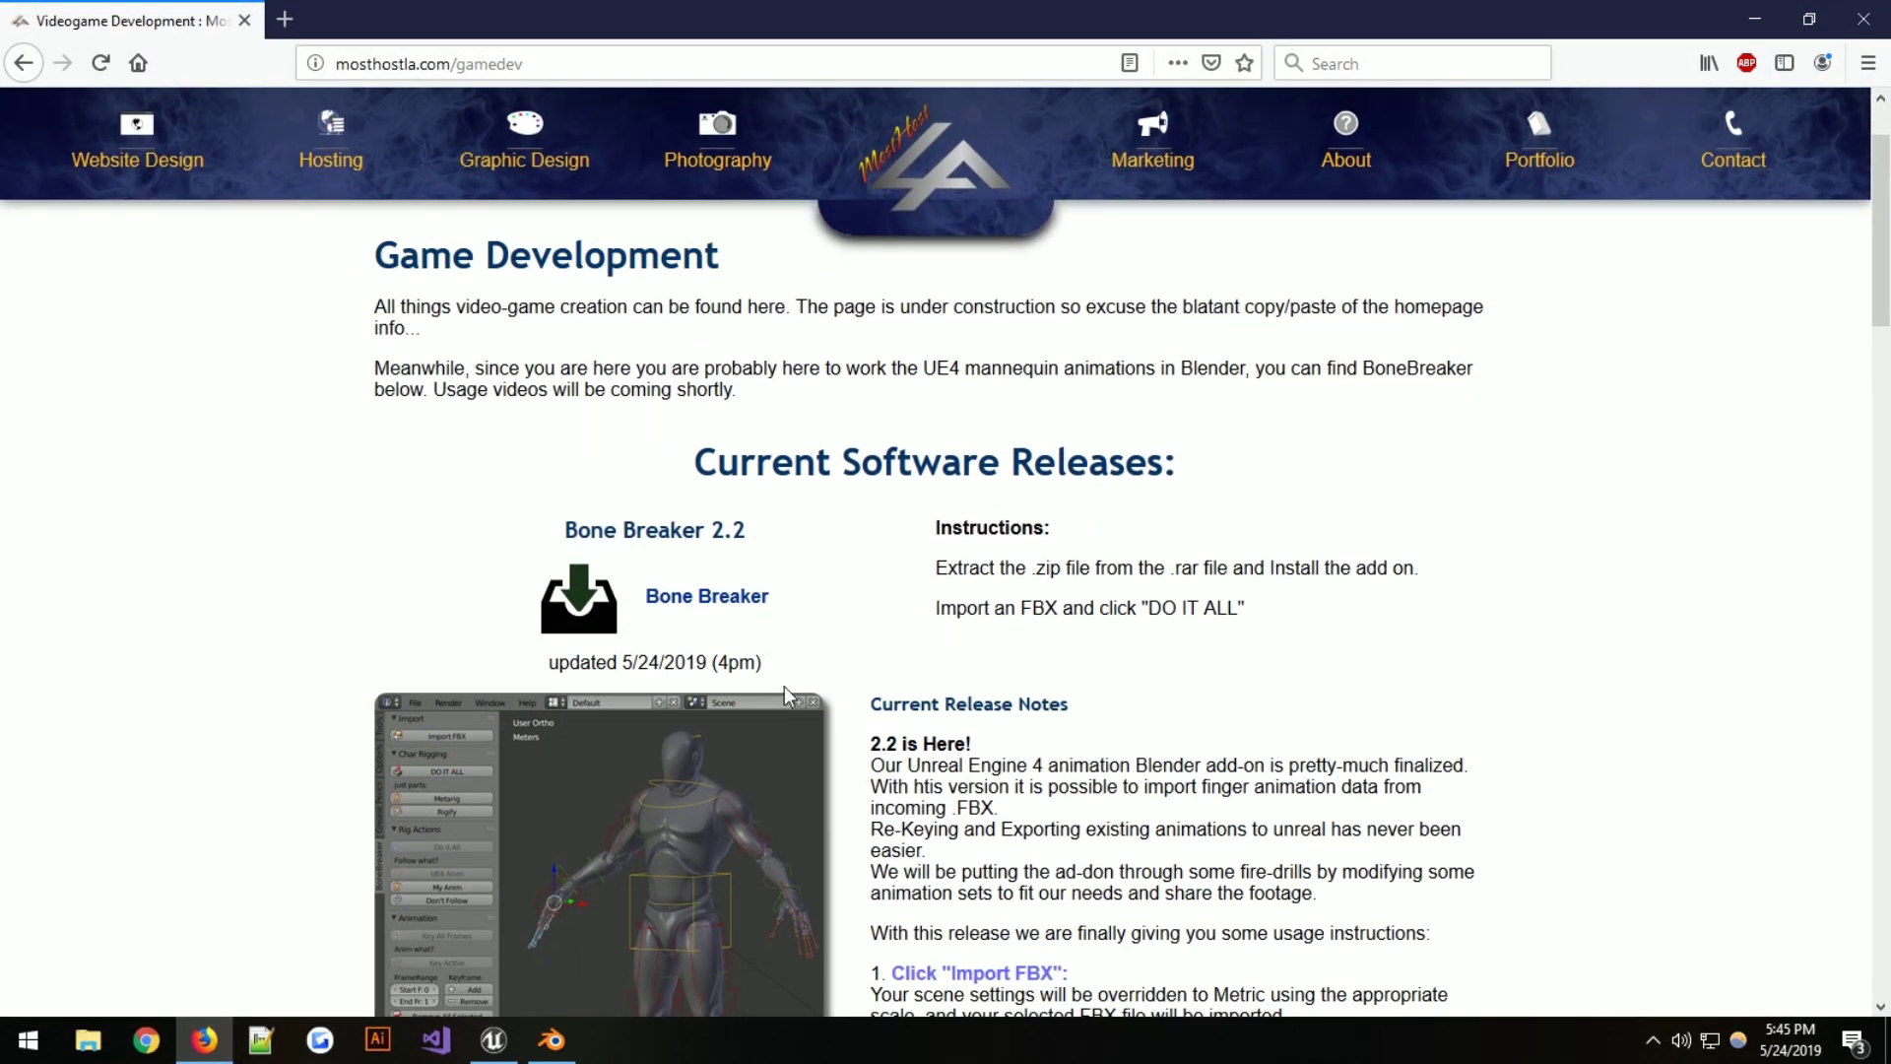
scroll(630, 739, "down", 2)
scroll(670, 719, "down", 2)
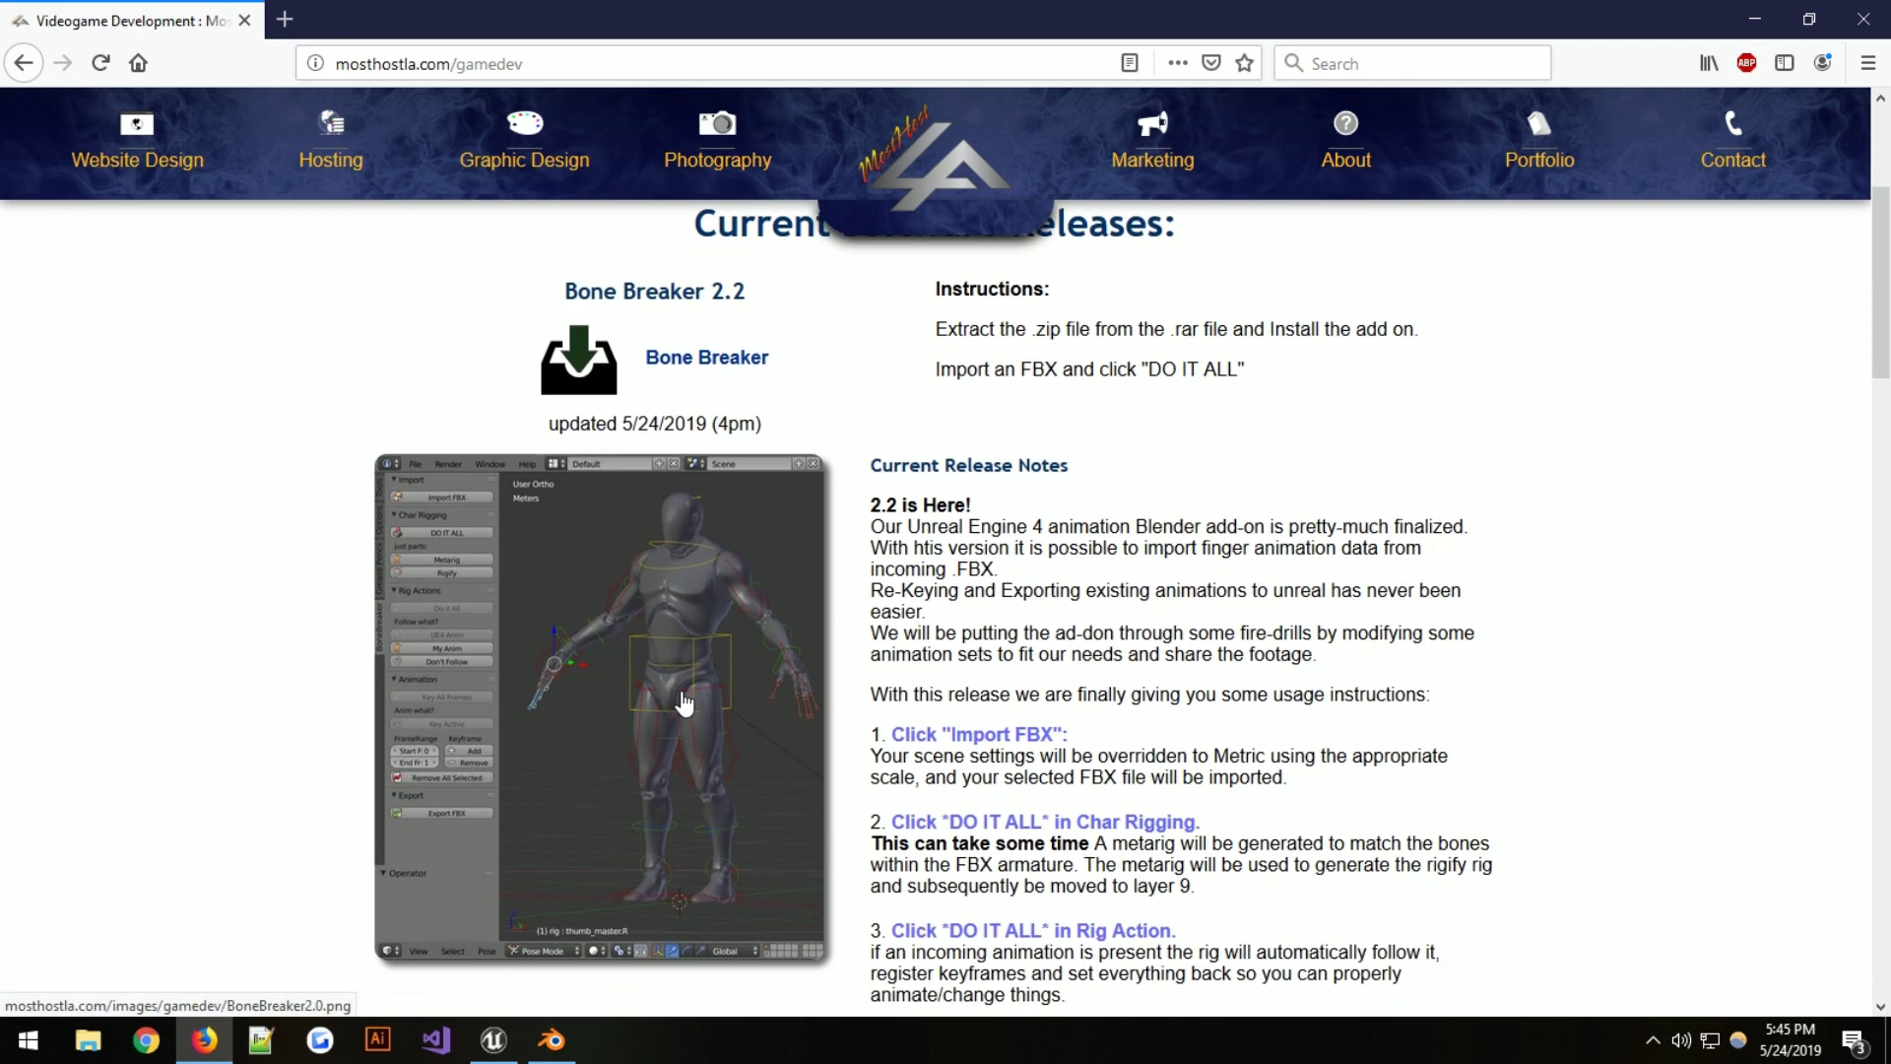
scroll(959, 563, "up", 2)
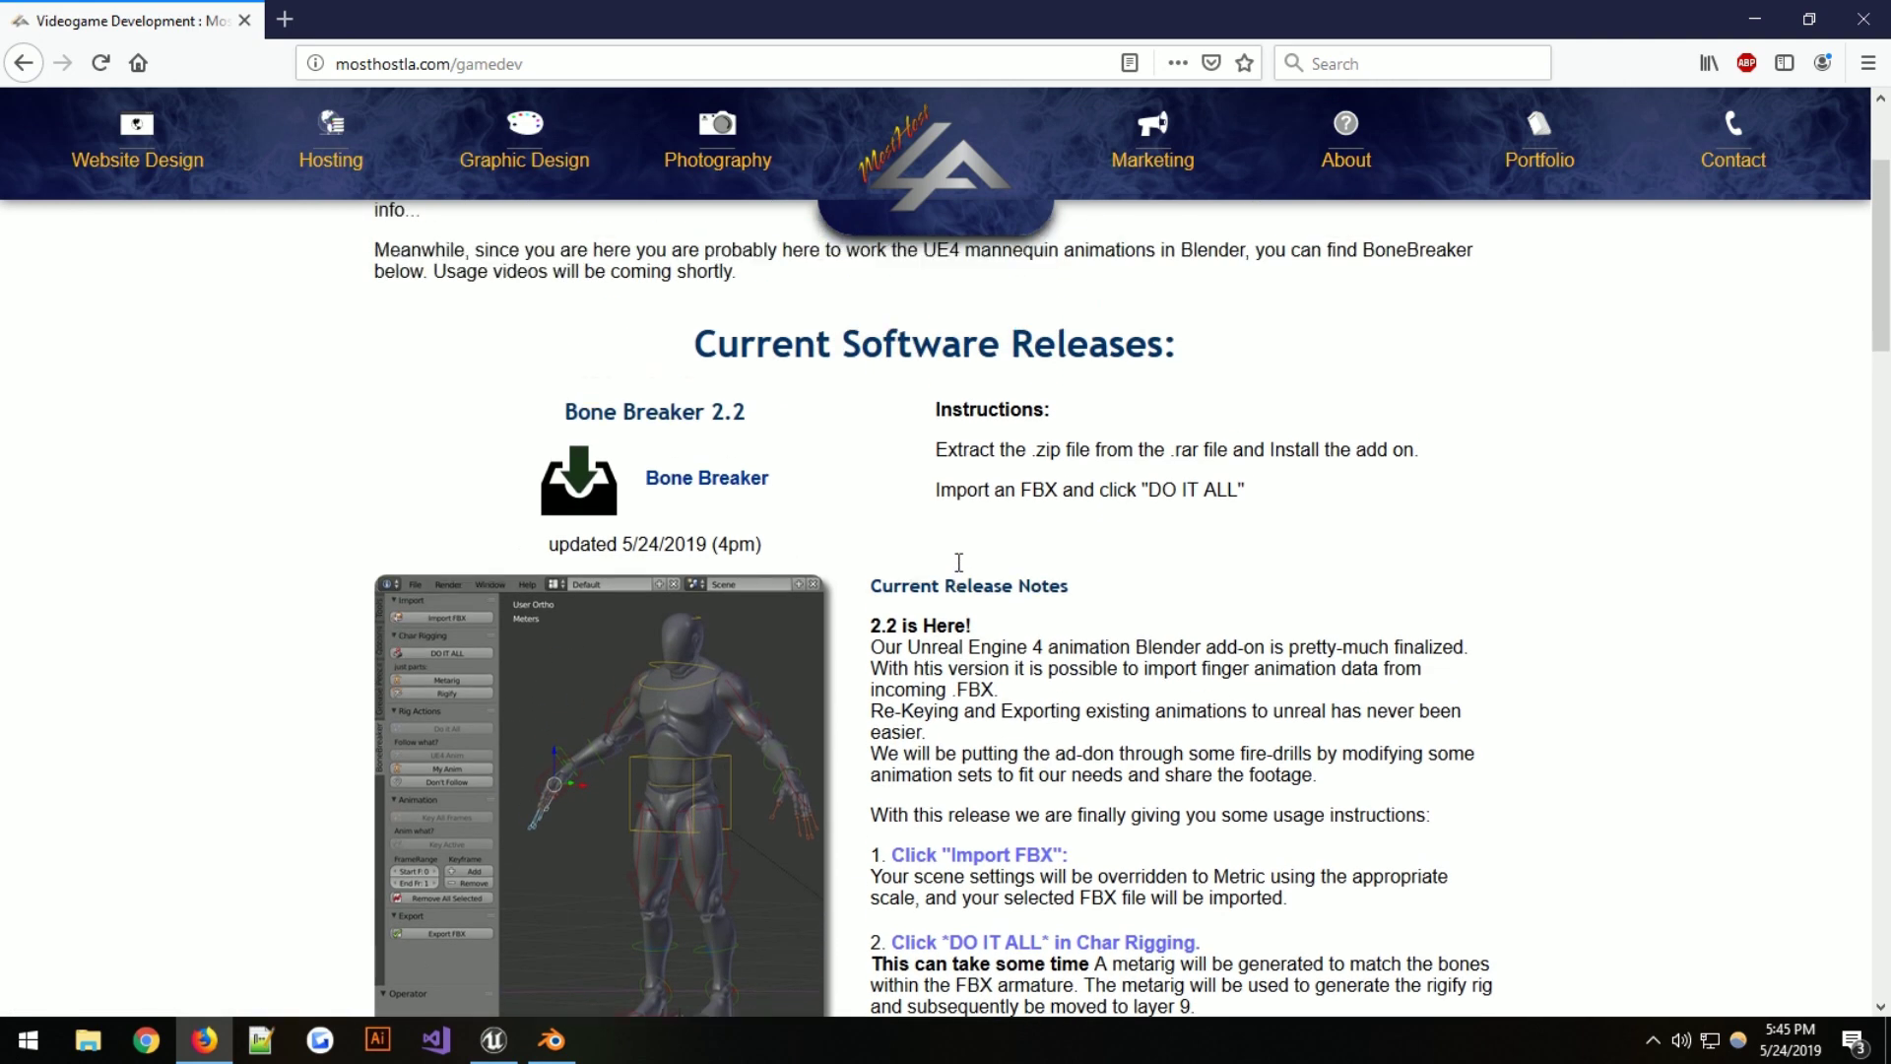
scroll(958, 562, "up", 2)
scroll(959, 562, "up", 2)
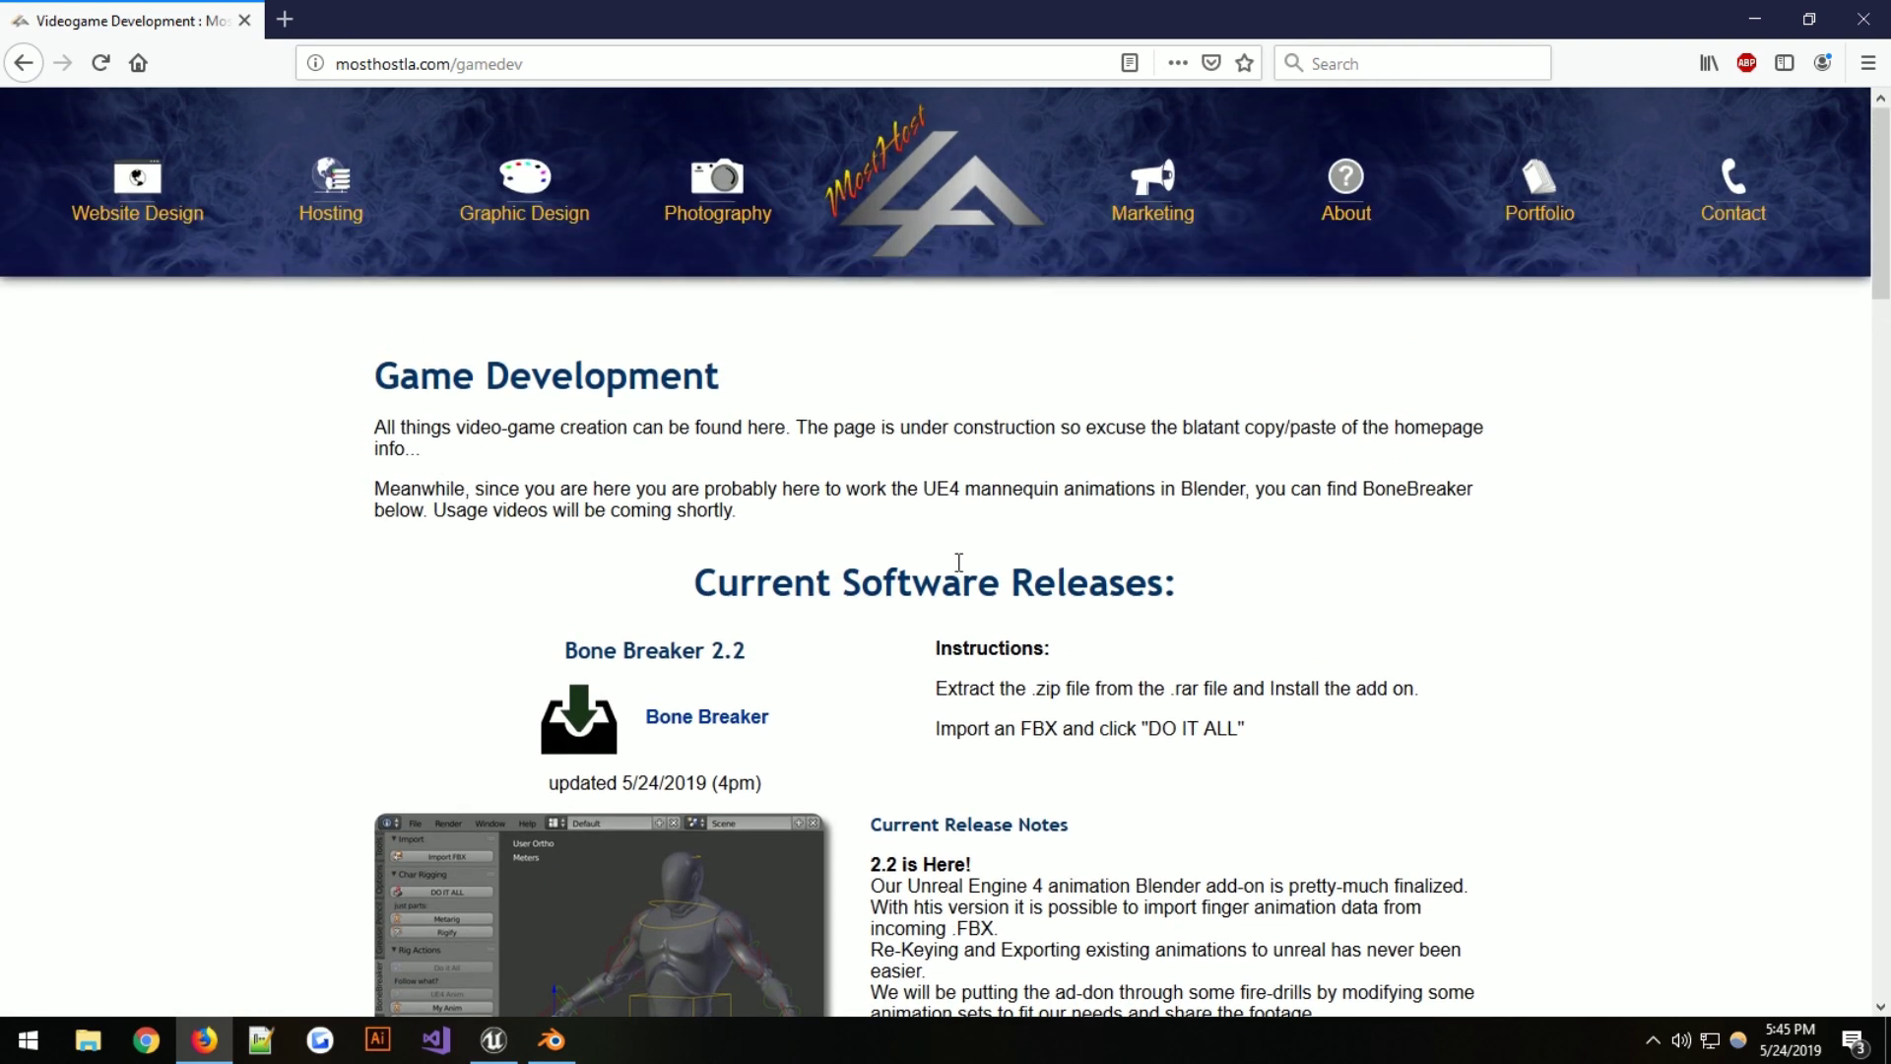
scroll(959, 562, "down", 1)
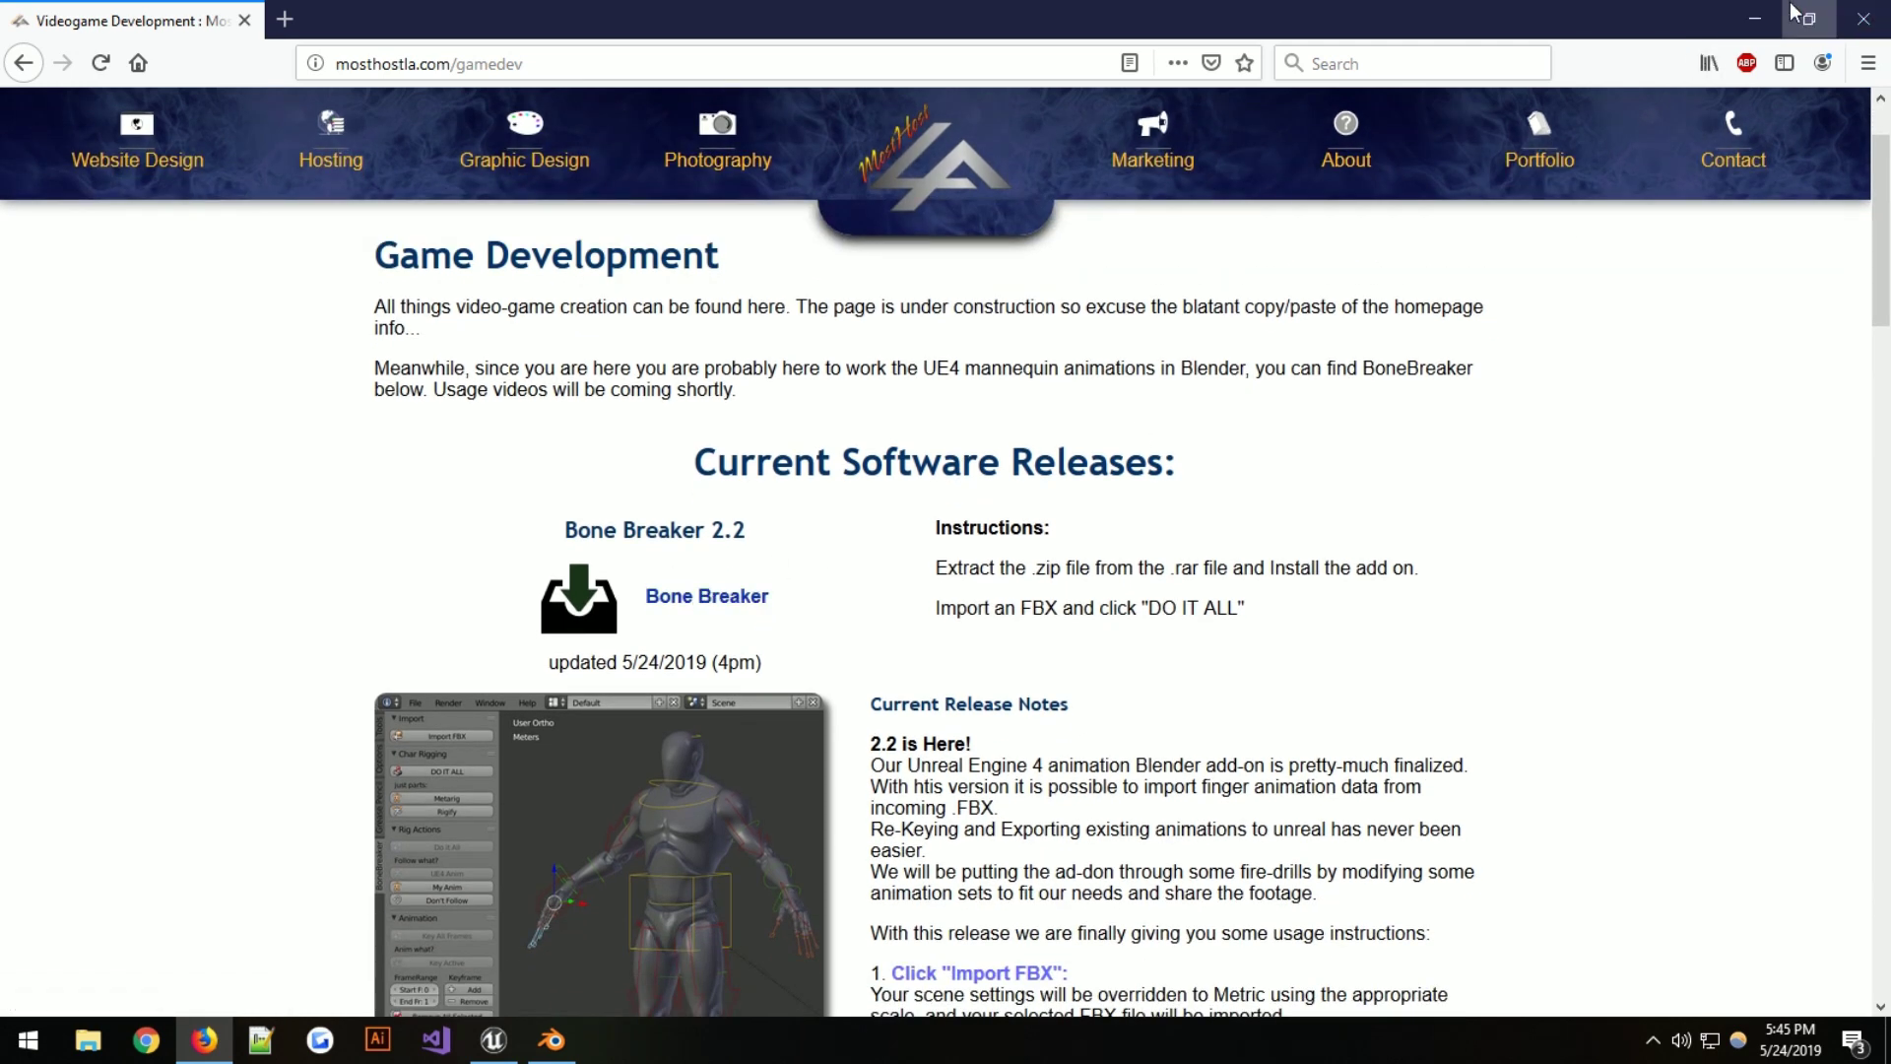
left_click(1754, 19)
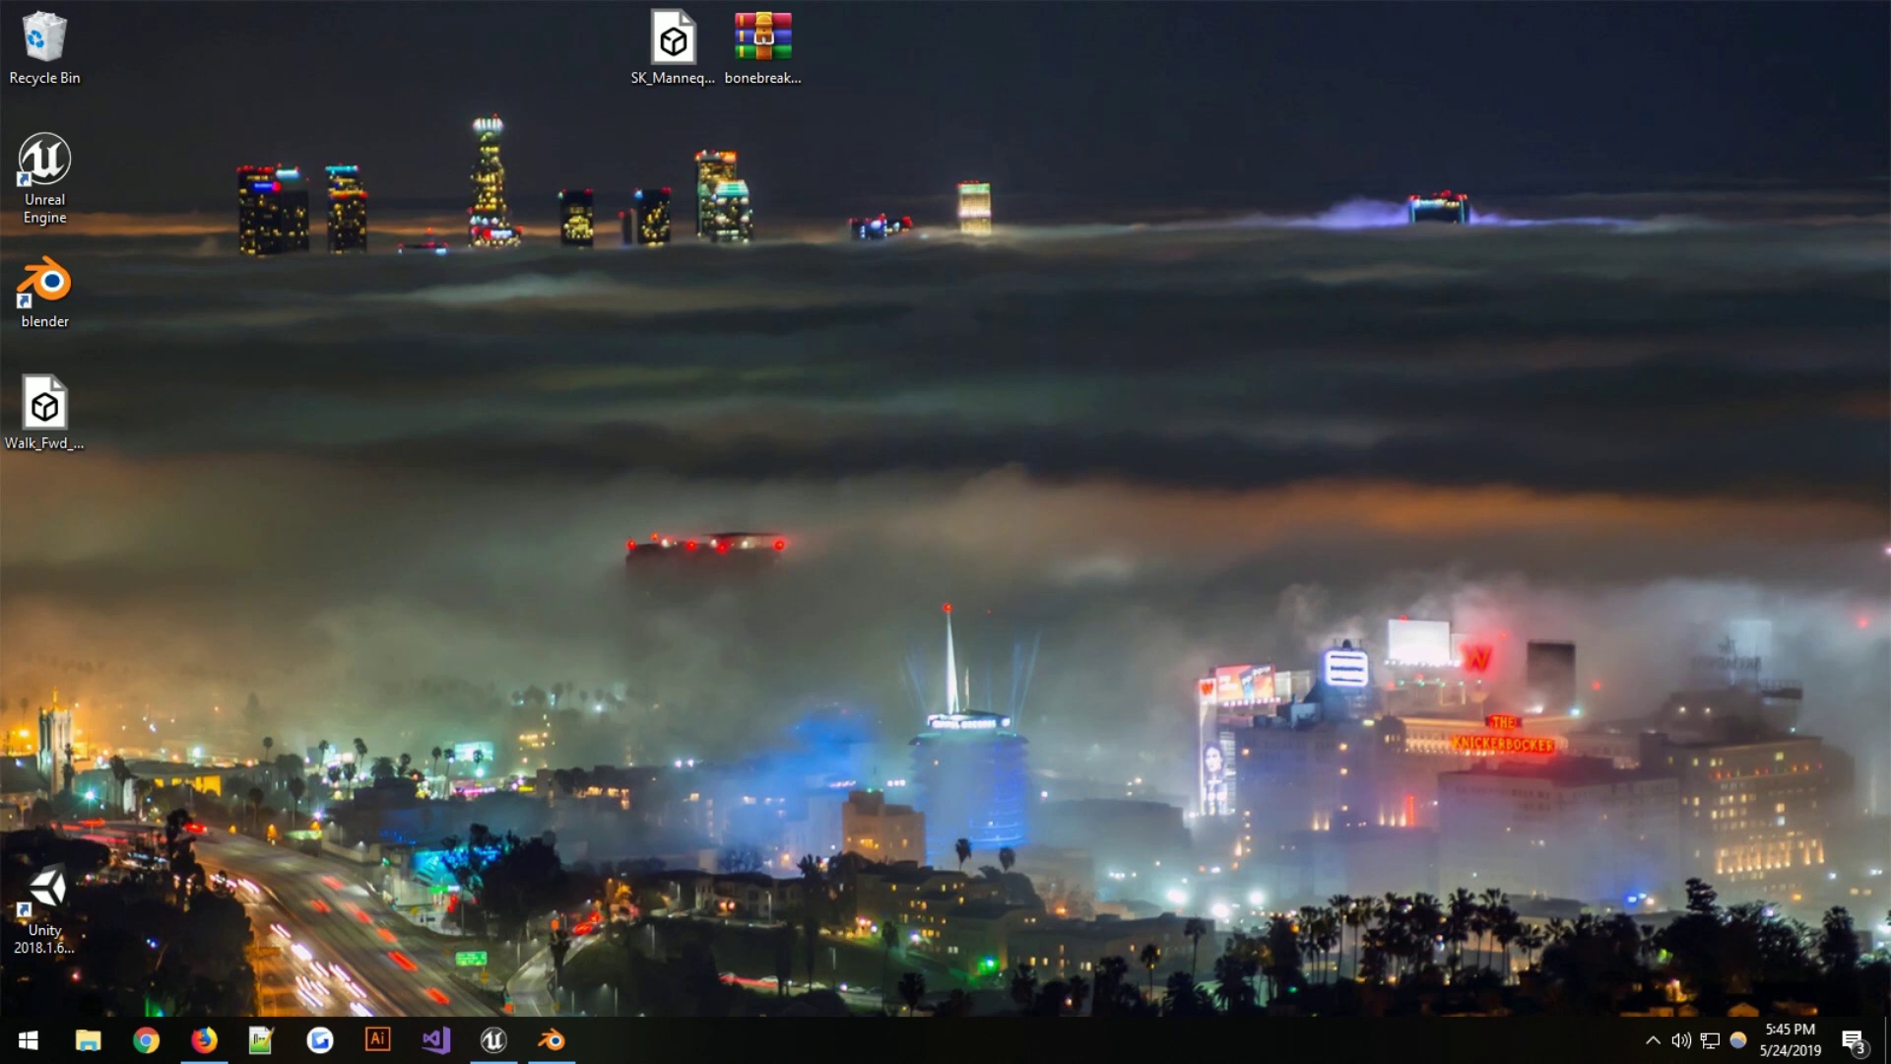
Open BoneBreaker.rar from Downloads and extract SK_Mannequin.FBX onto the desktop
left_click(88, 1039)
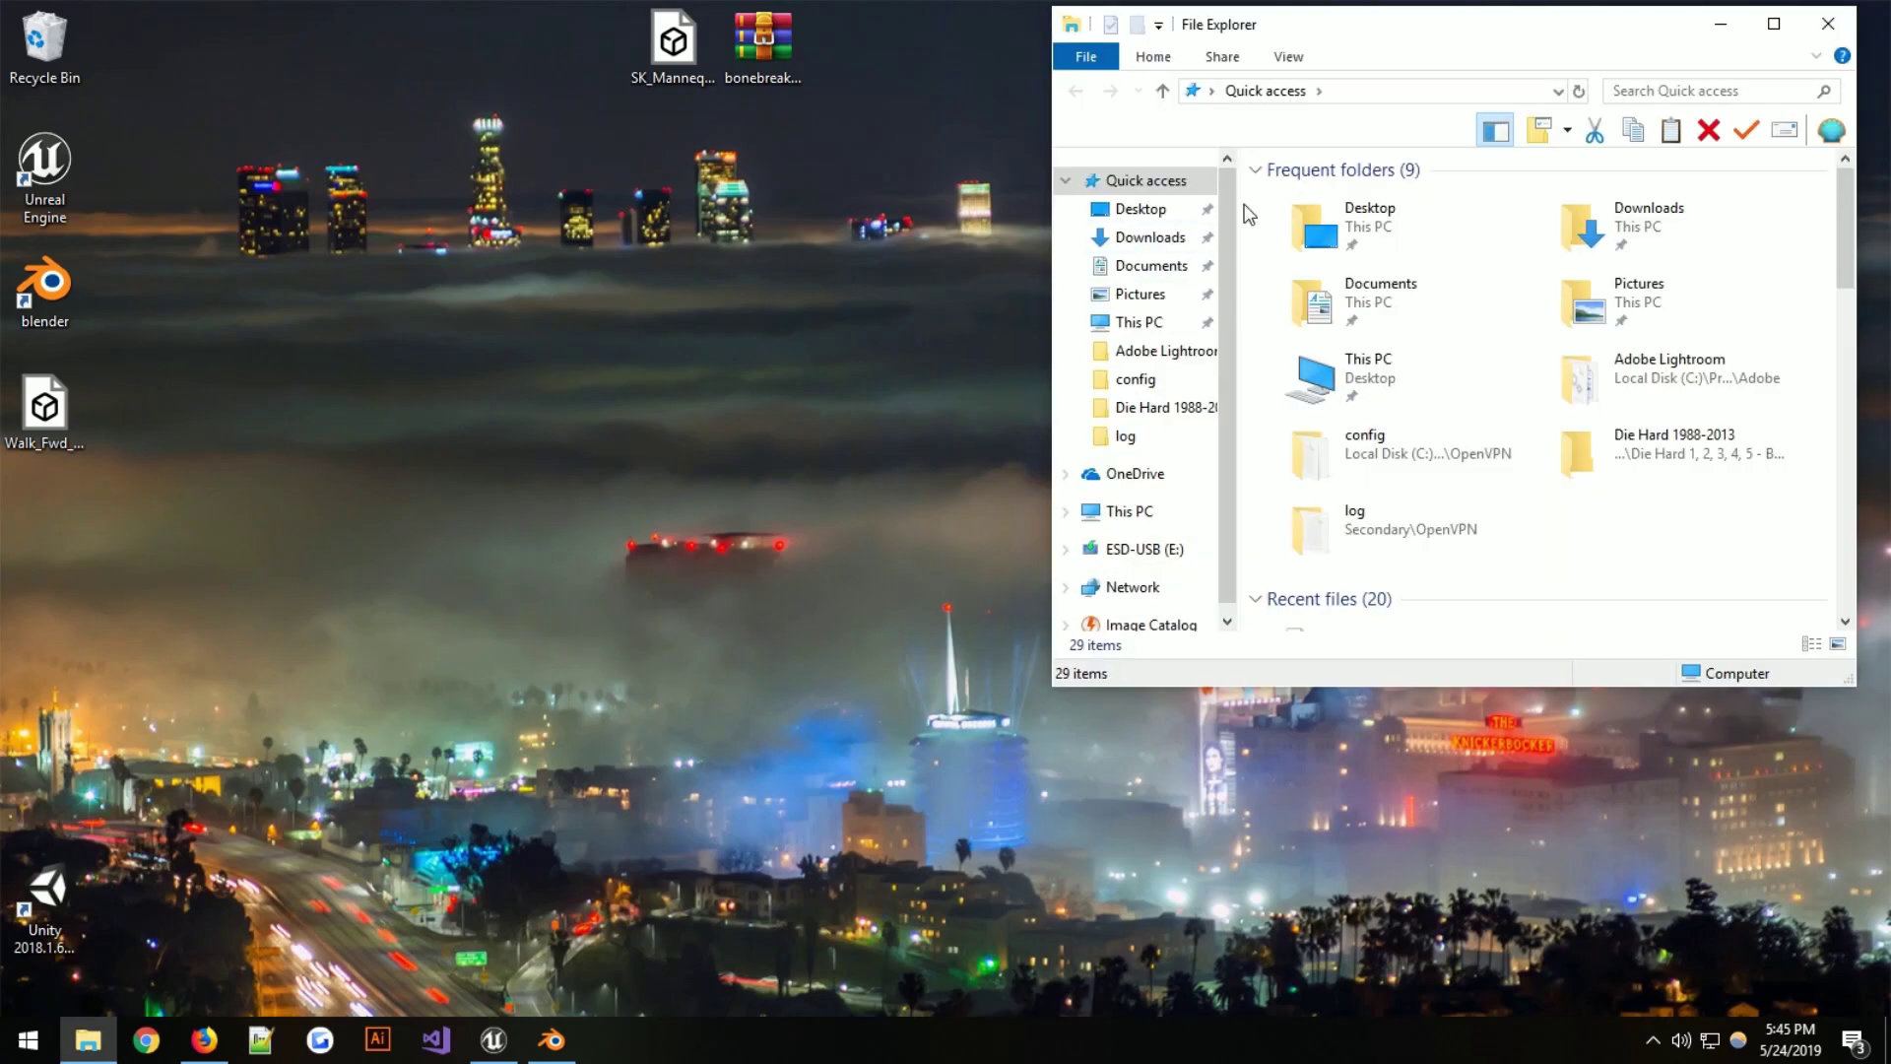
left_click(1146, 214)
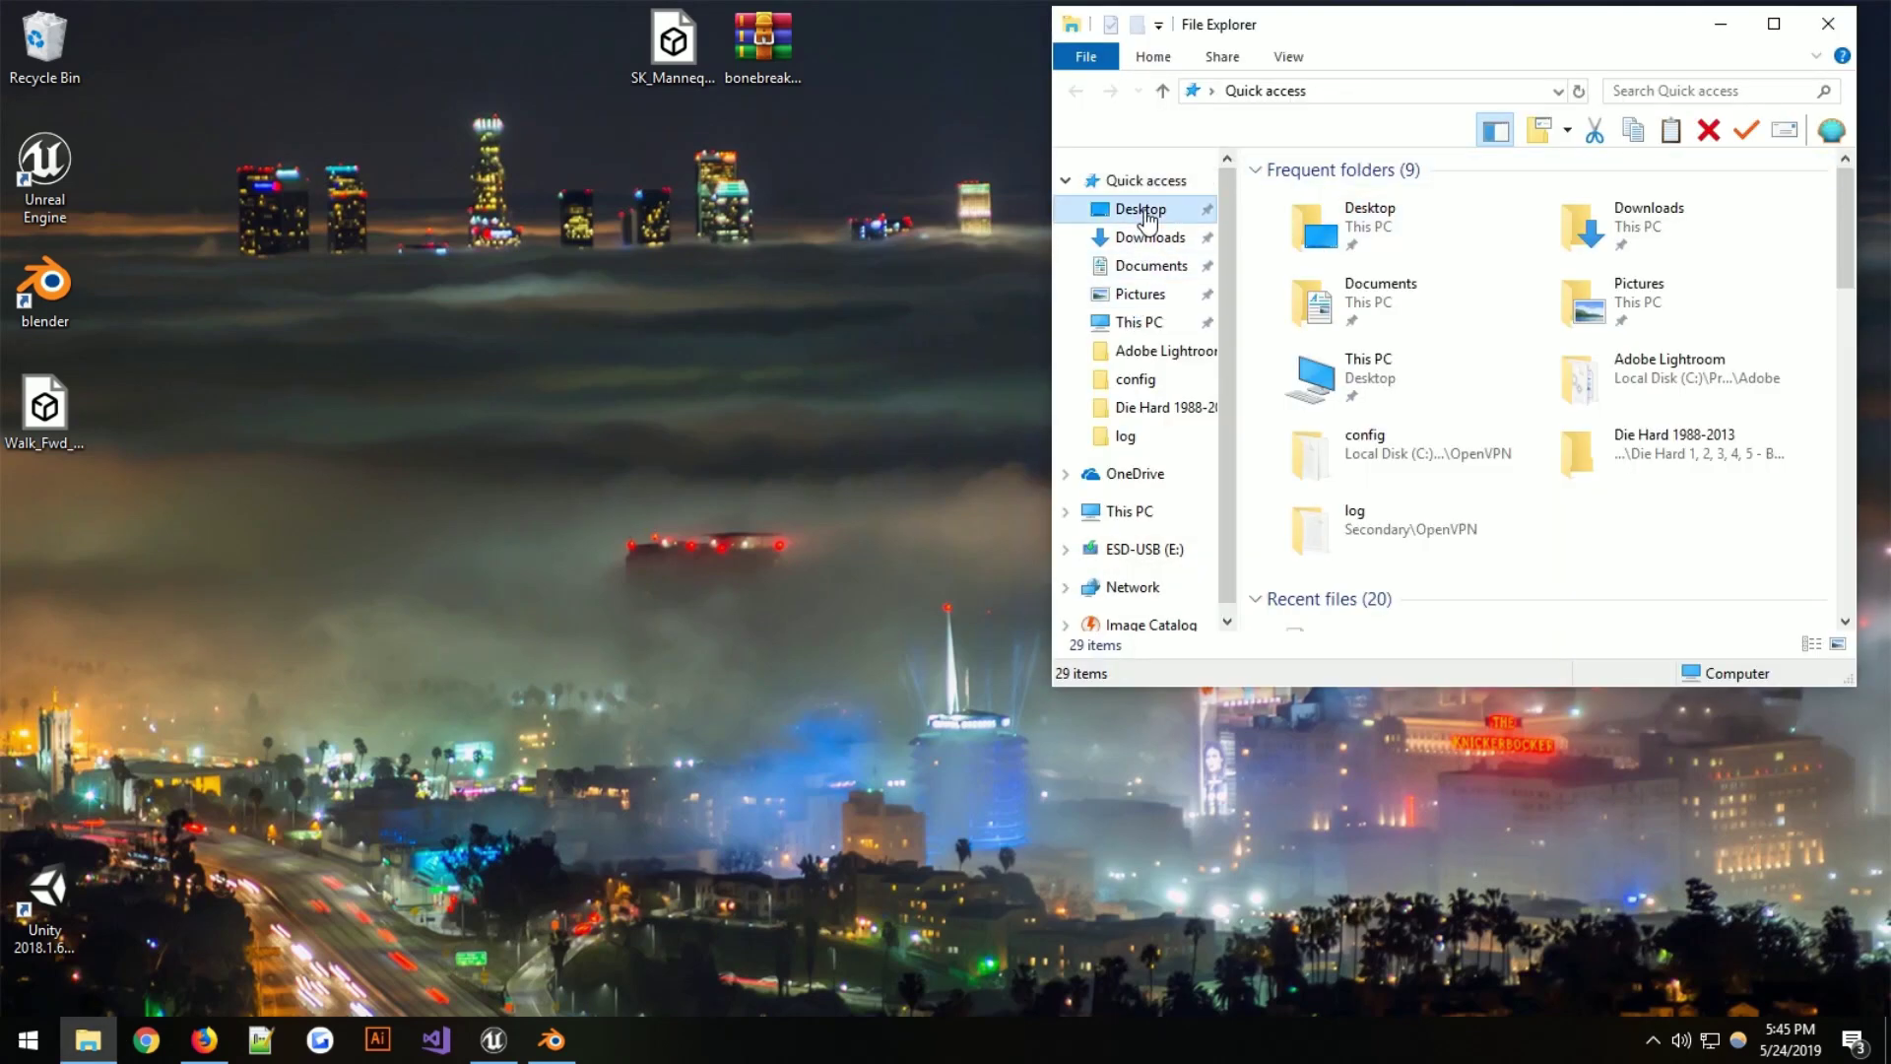
left_click(1148, 237)
double_click(1383, 200)
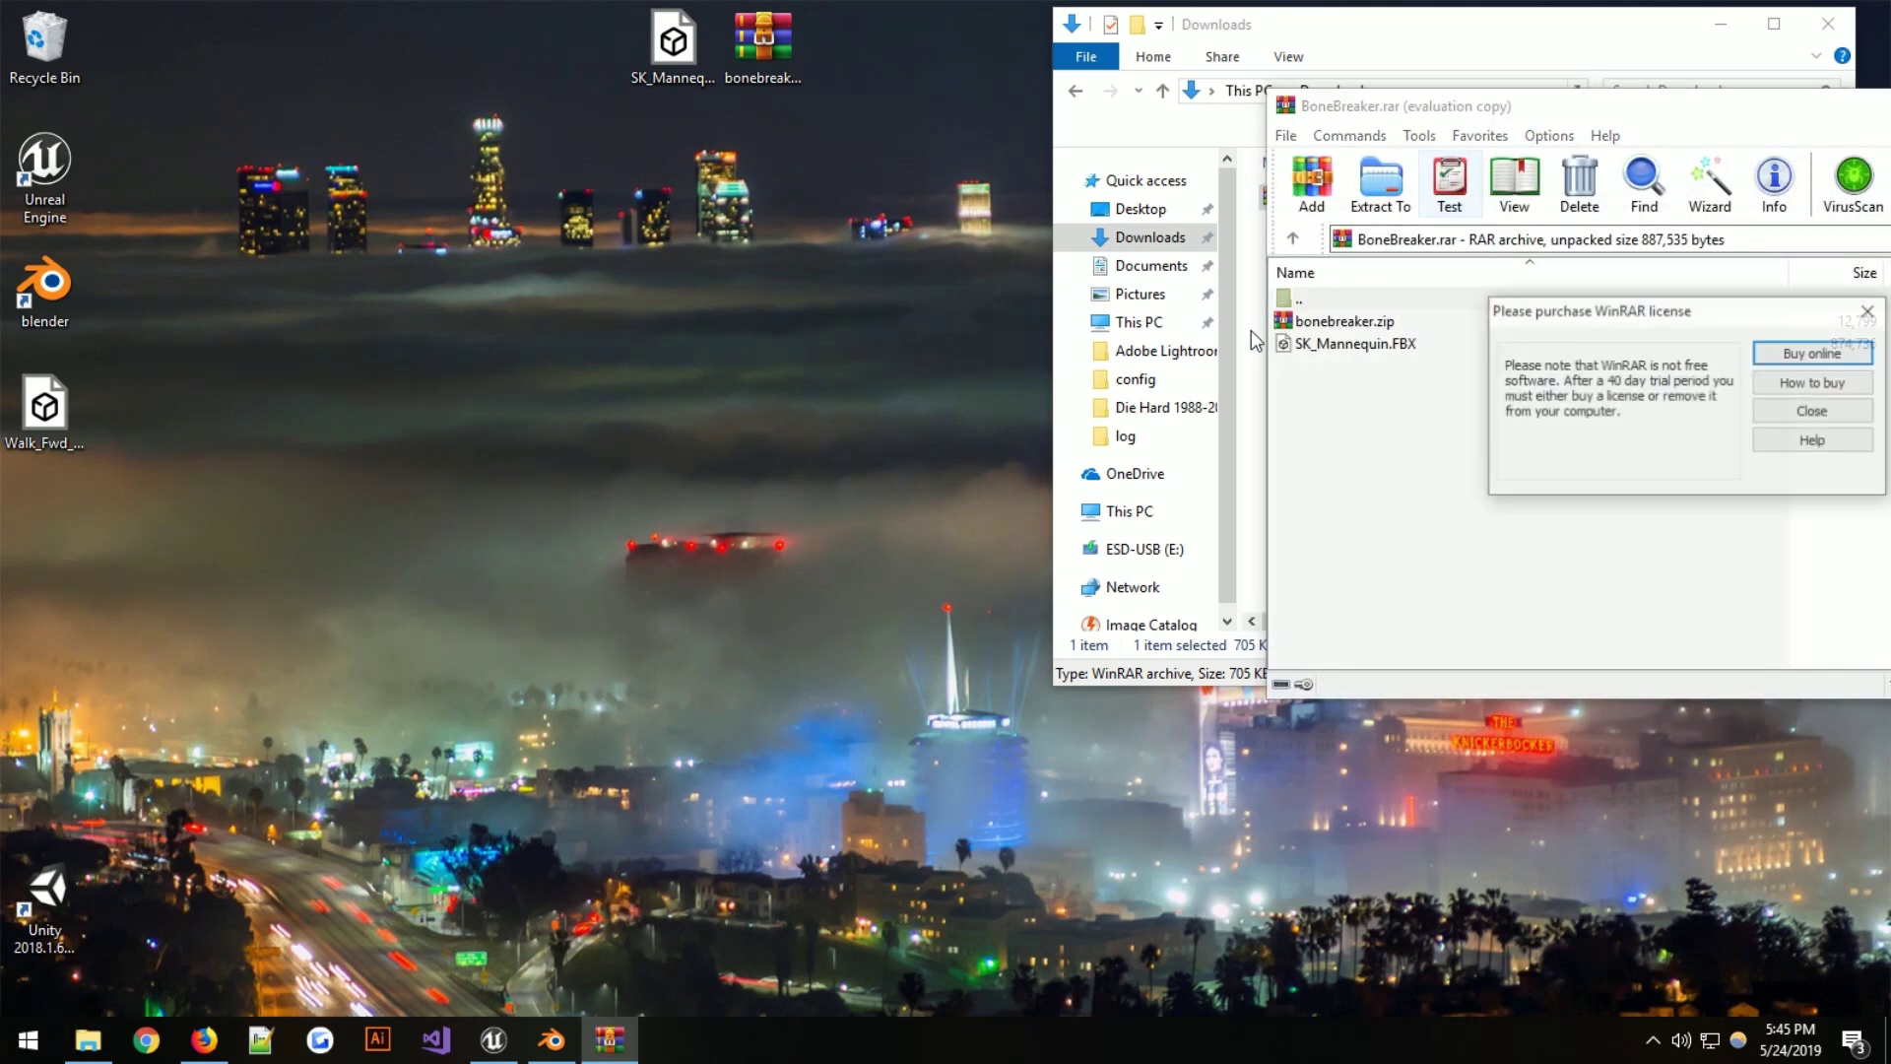
left_click(1862, 298)
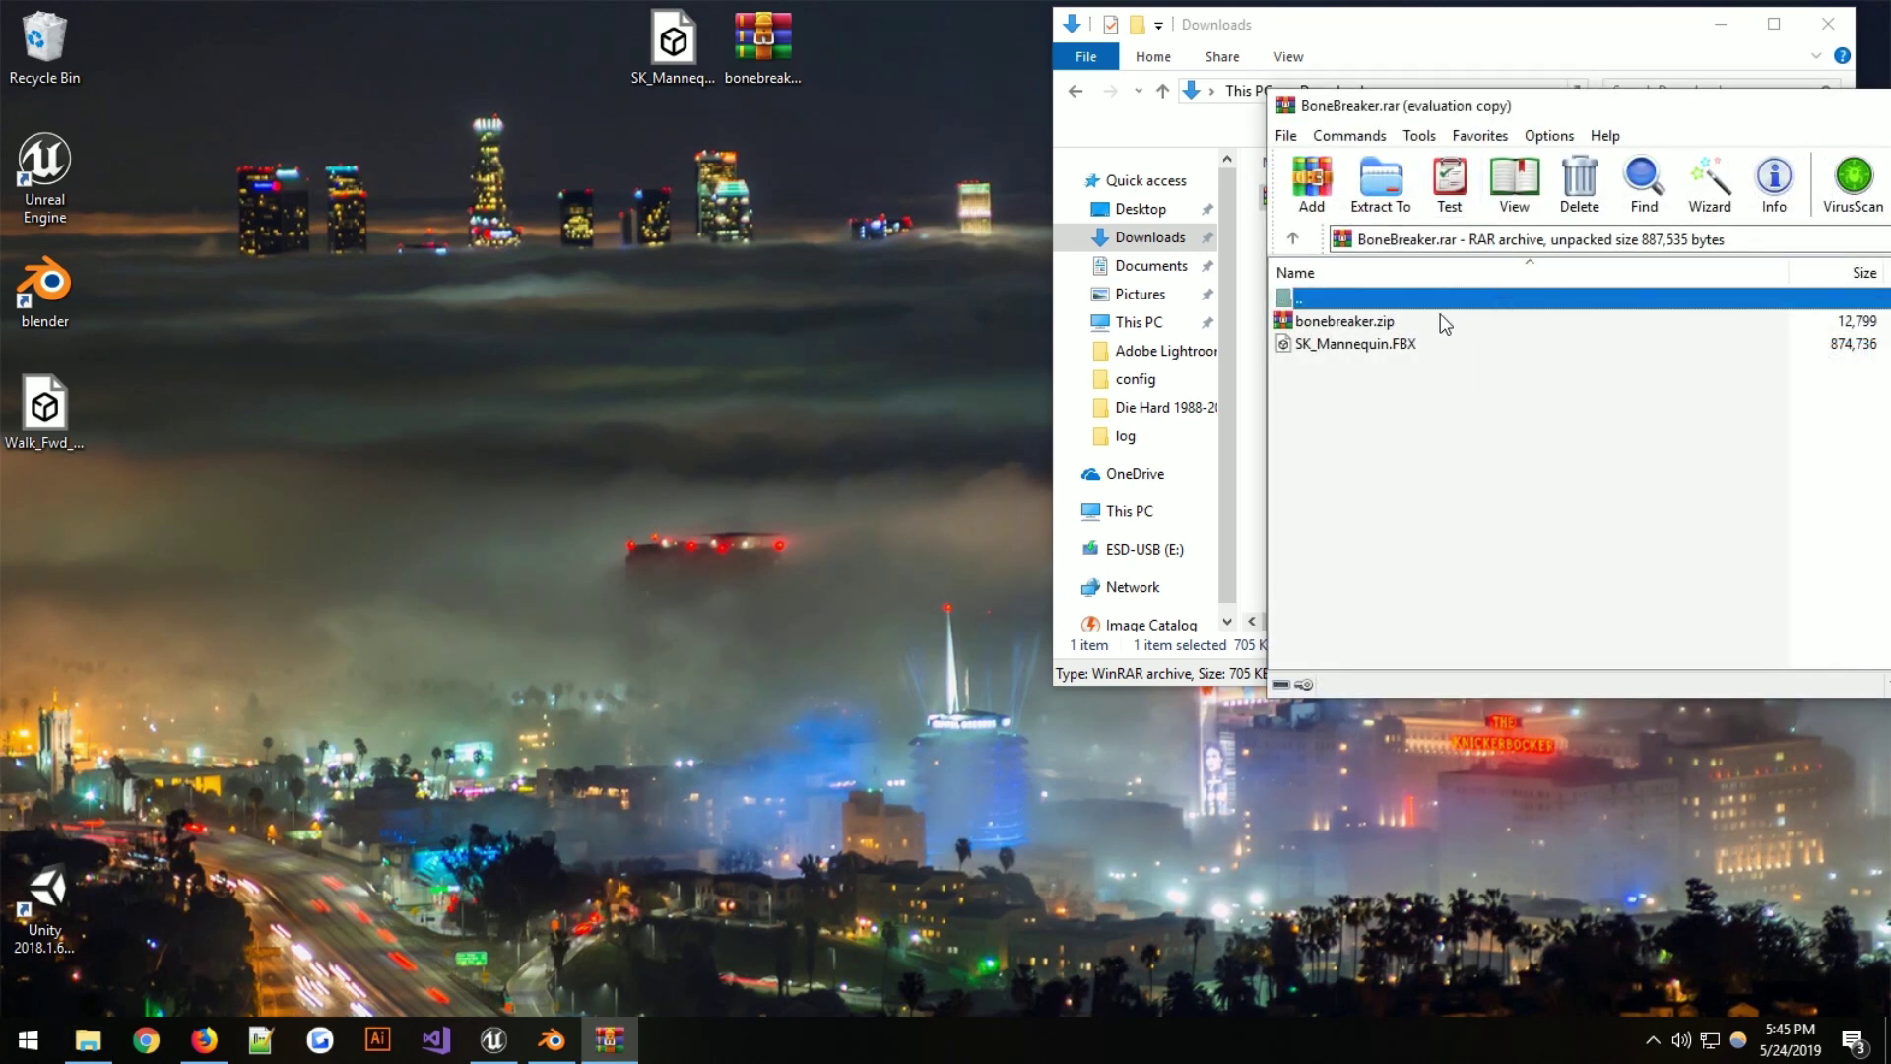
left_click(1357, 324)
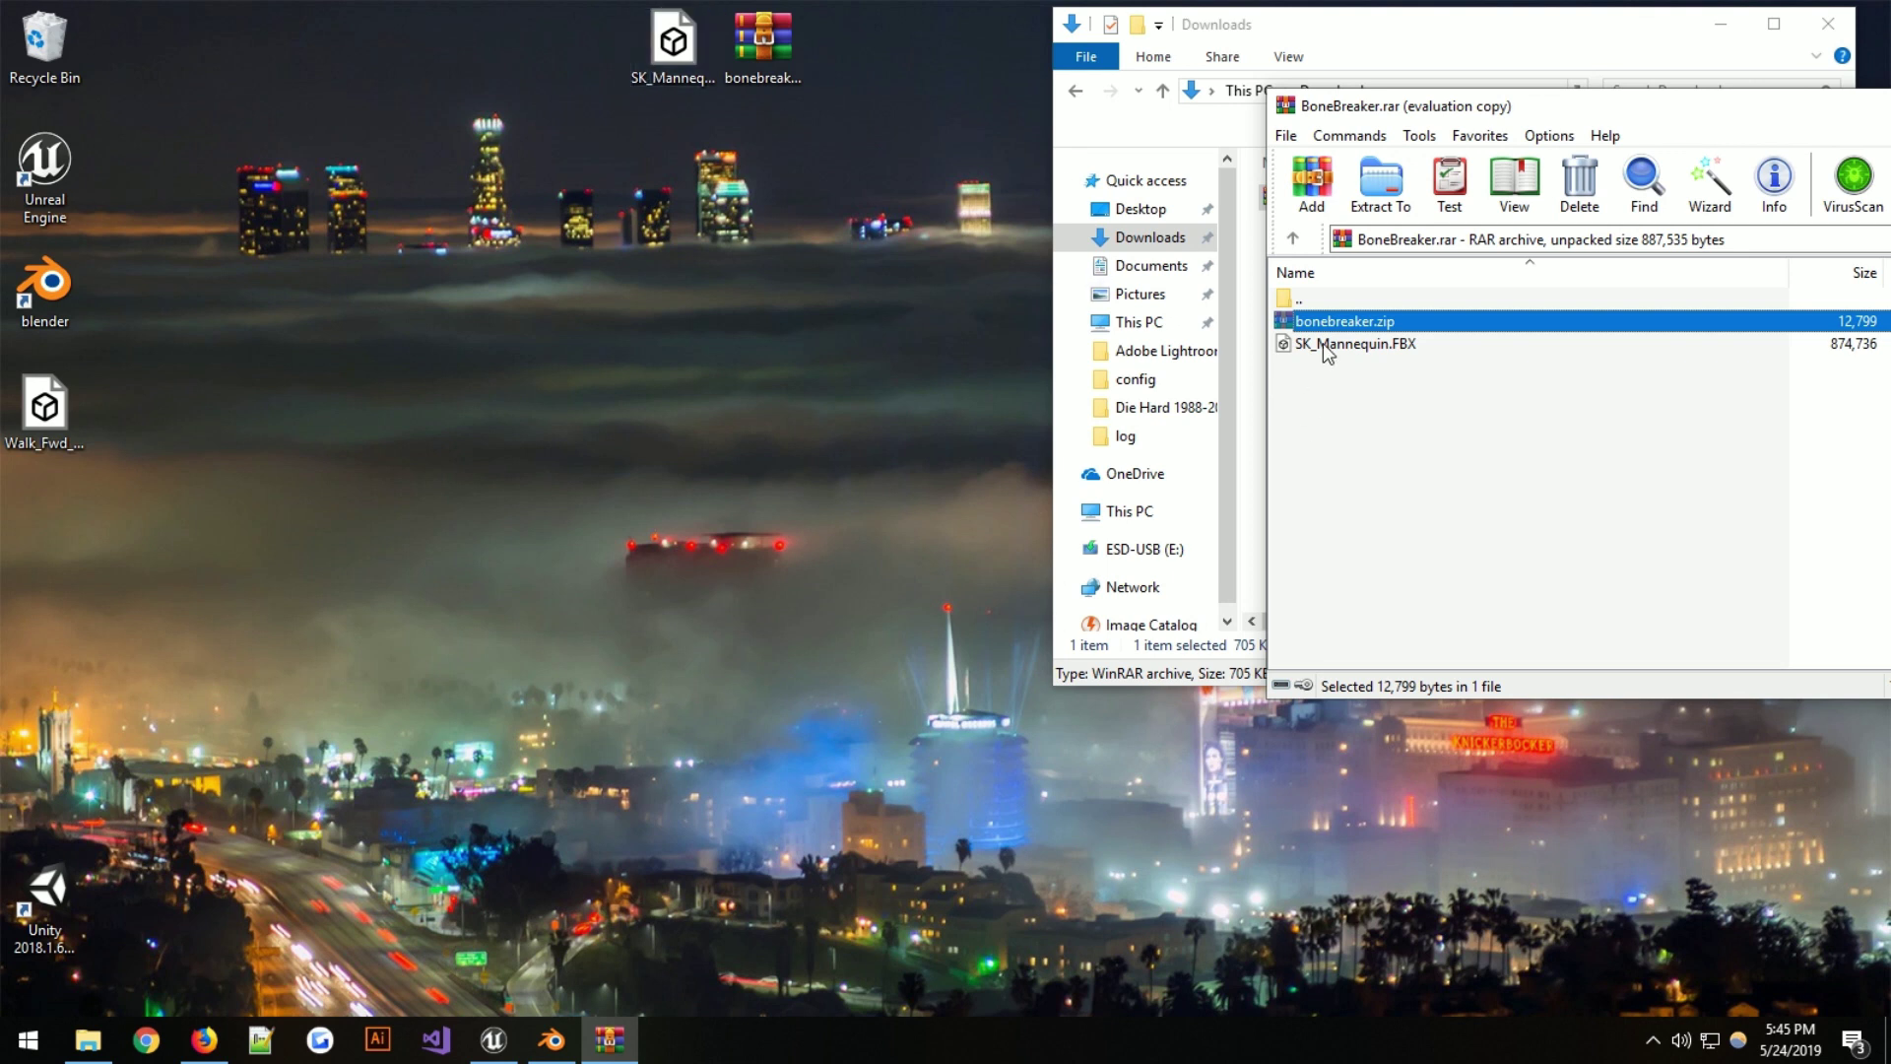
left_click_drag(1322, 343, 674, 54)
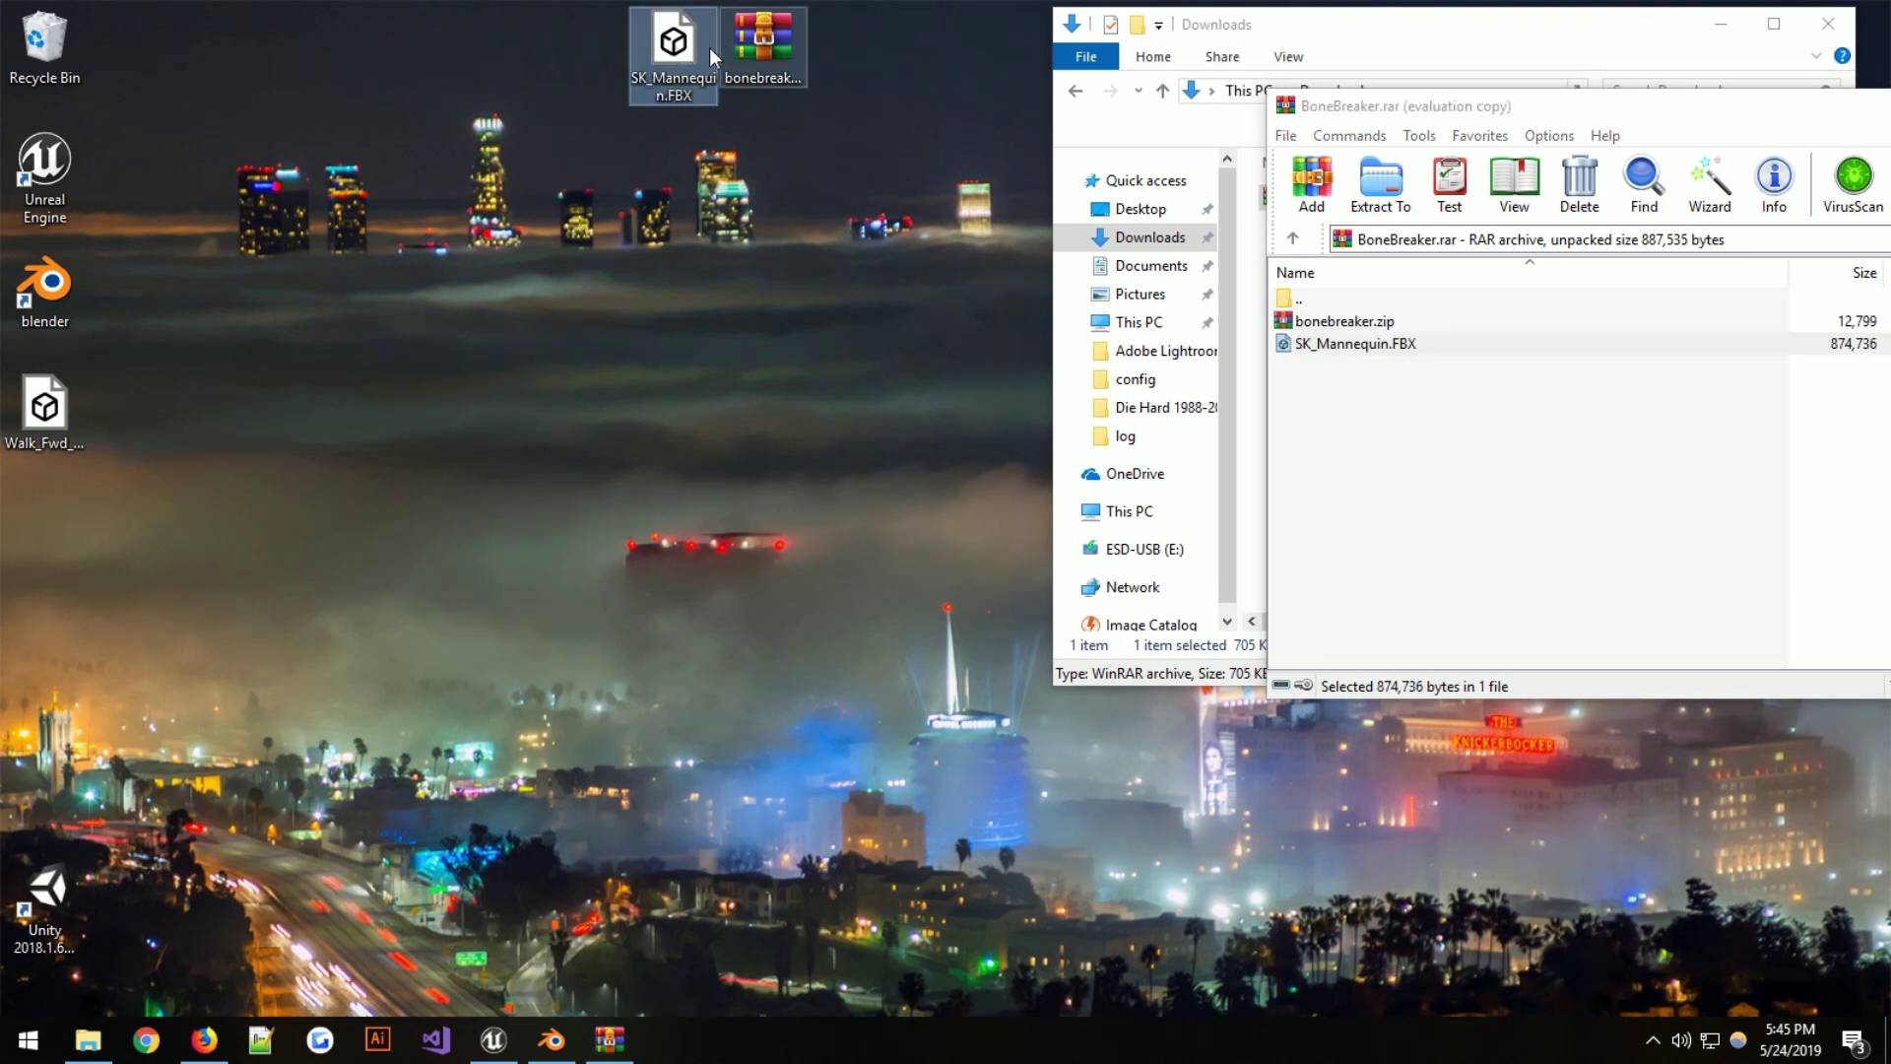
Close the BoneBreaker.rar archive and the Downloads folder window
left_click(798, 44)
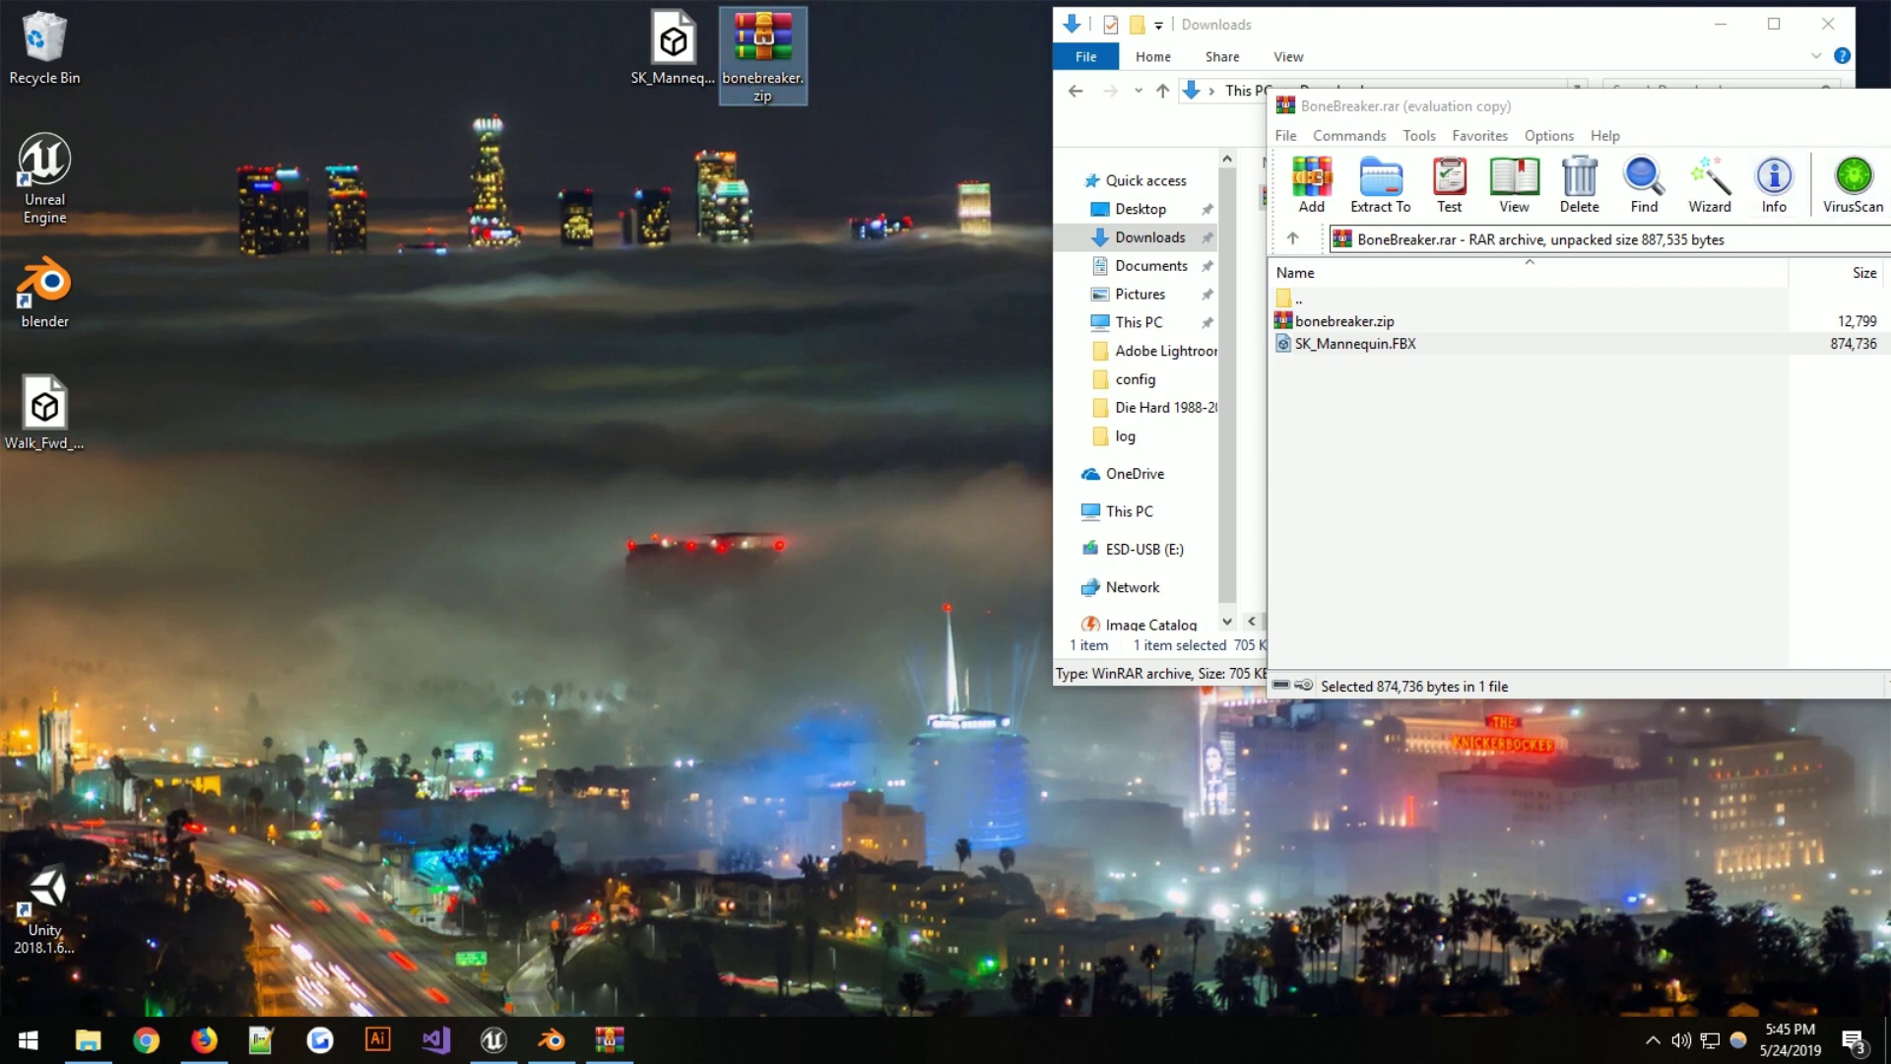
left_click(1795, 105)
key("Escape")
left_click(1828, 23)
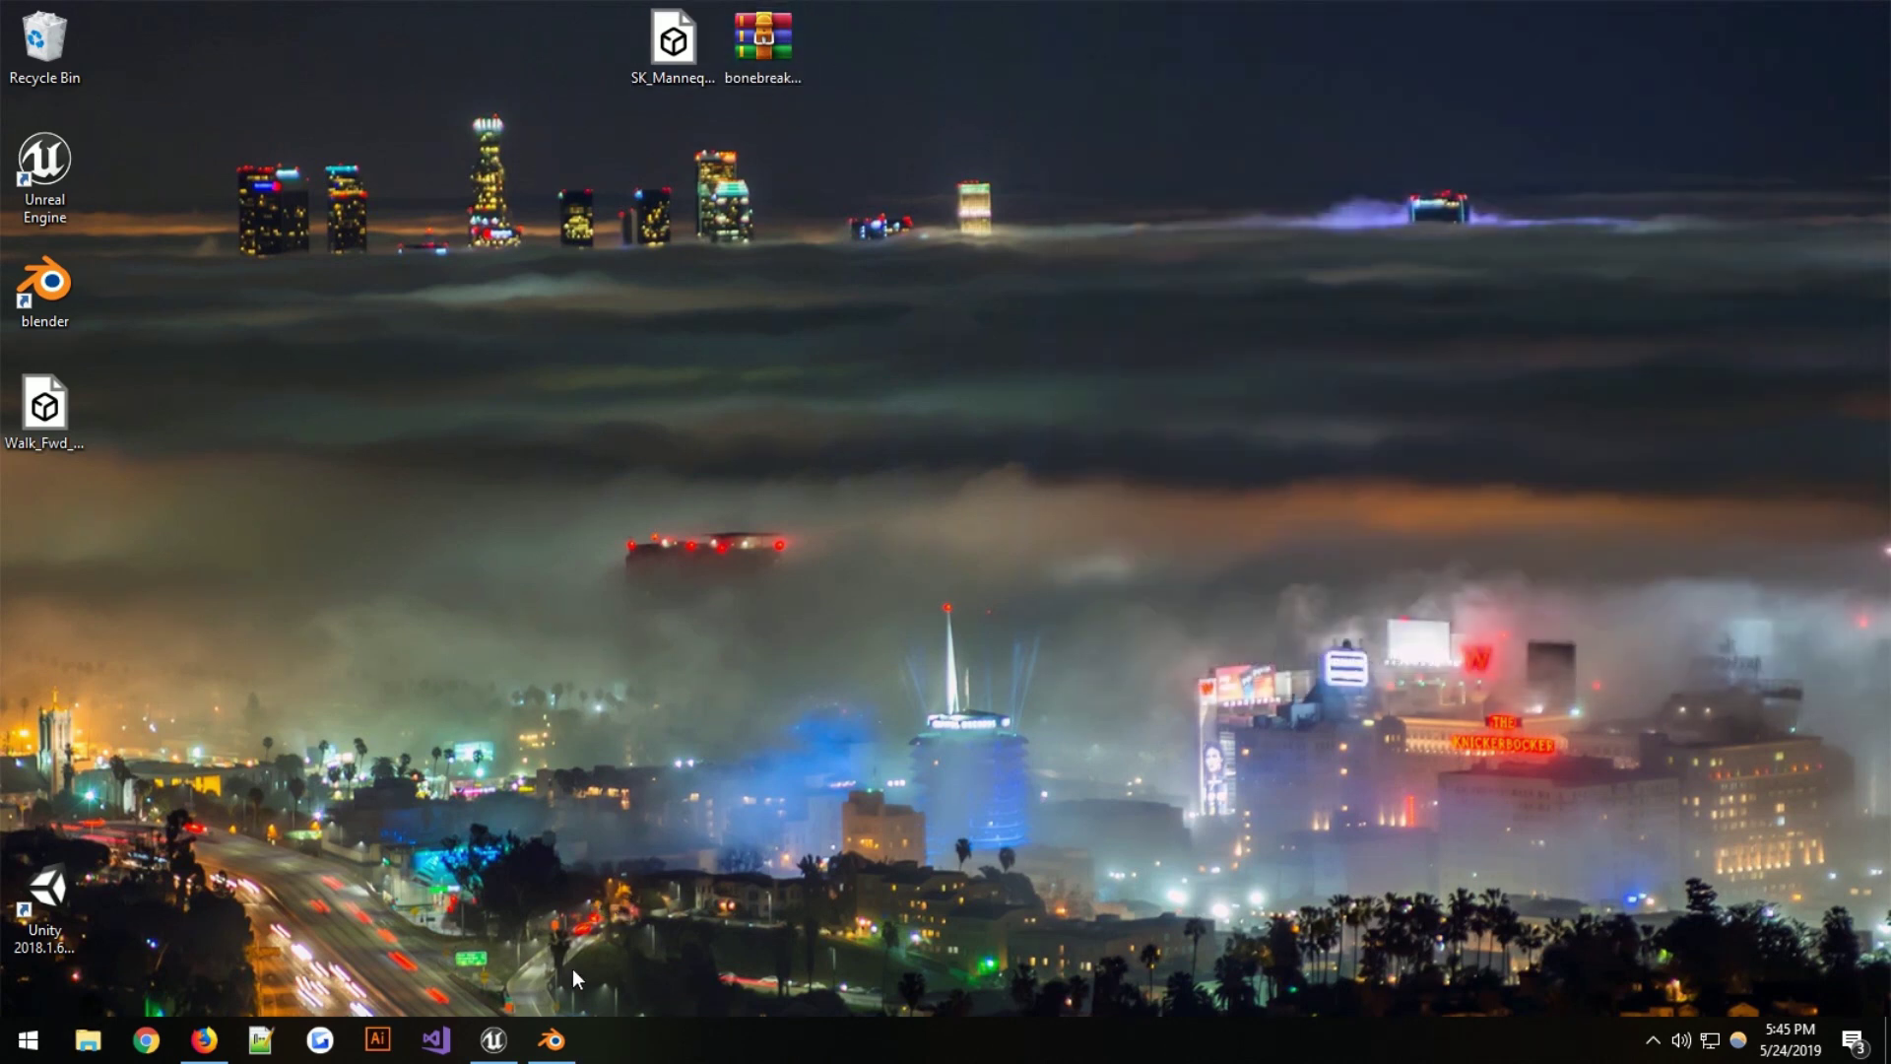
Bring Blender forward, dismiss the splash, and delete the default camera, lamp and cube
mouse_move(552, 1036)
left_click(607, 940)
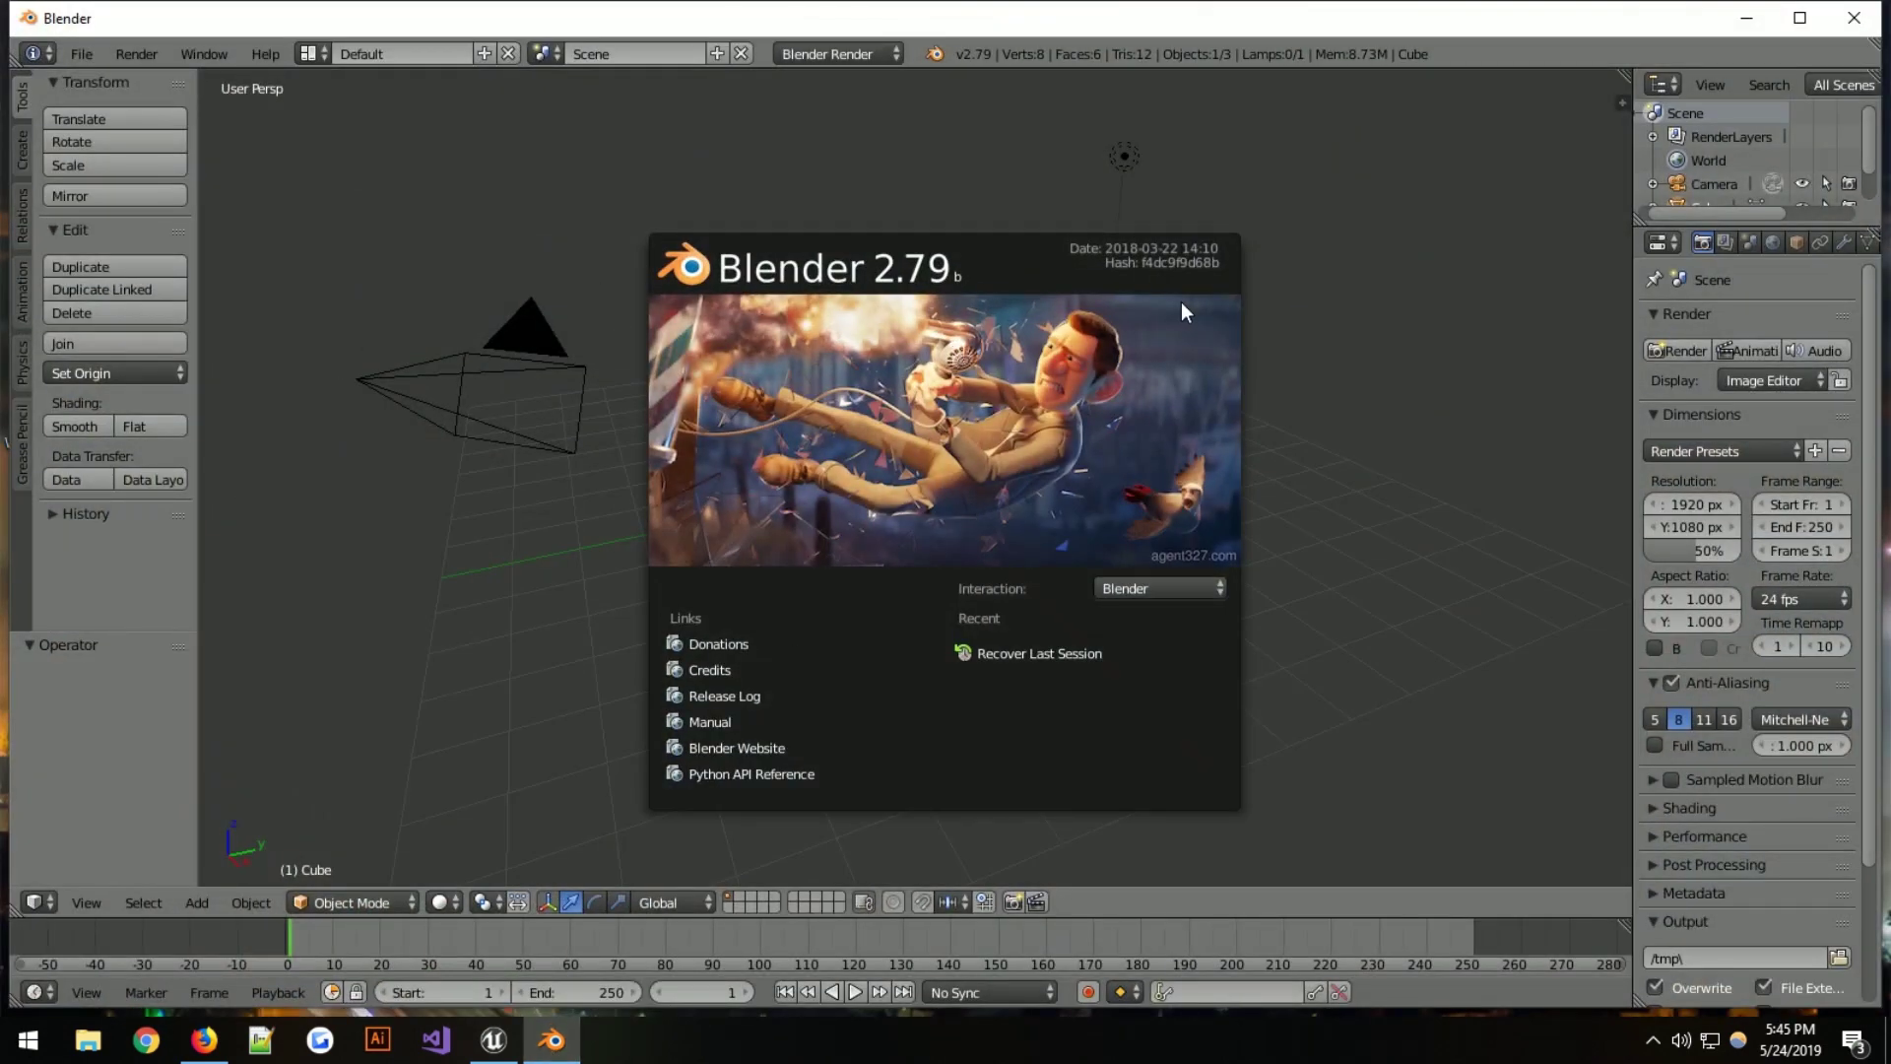
left_click(961, 418)
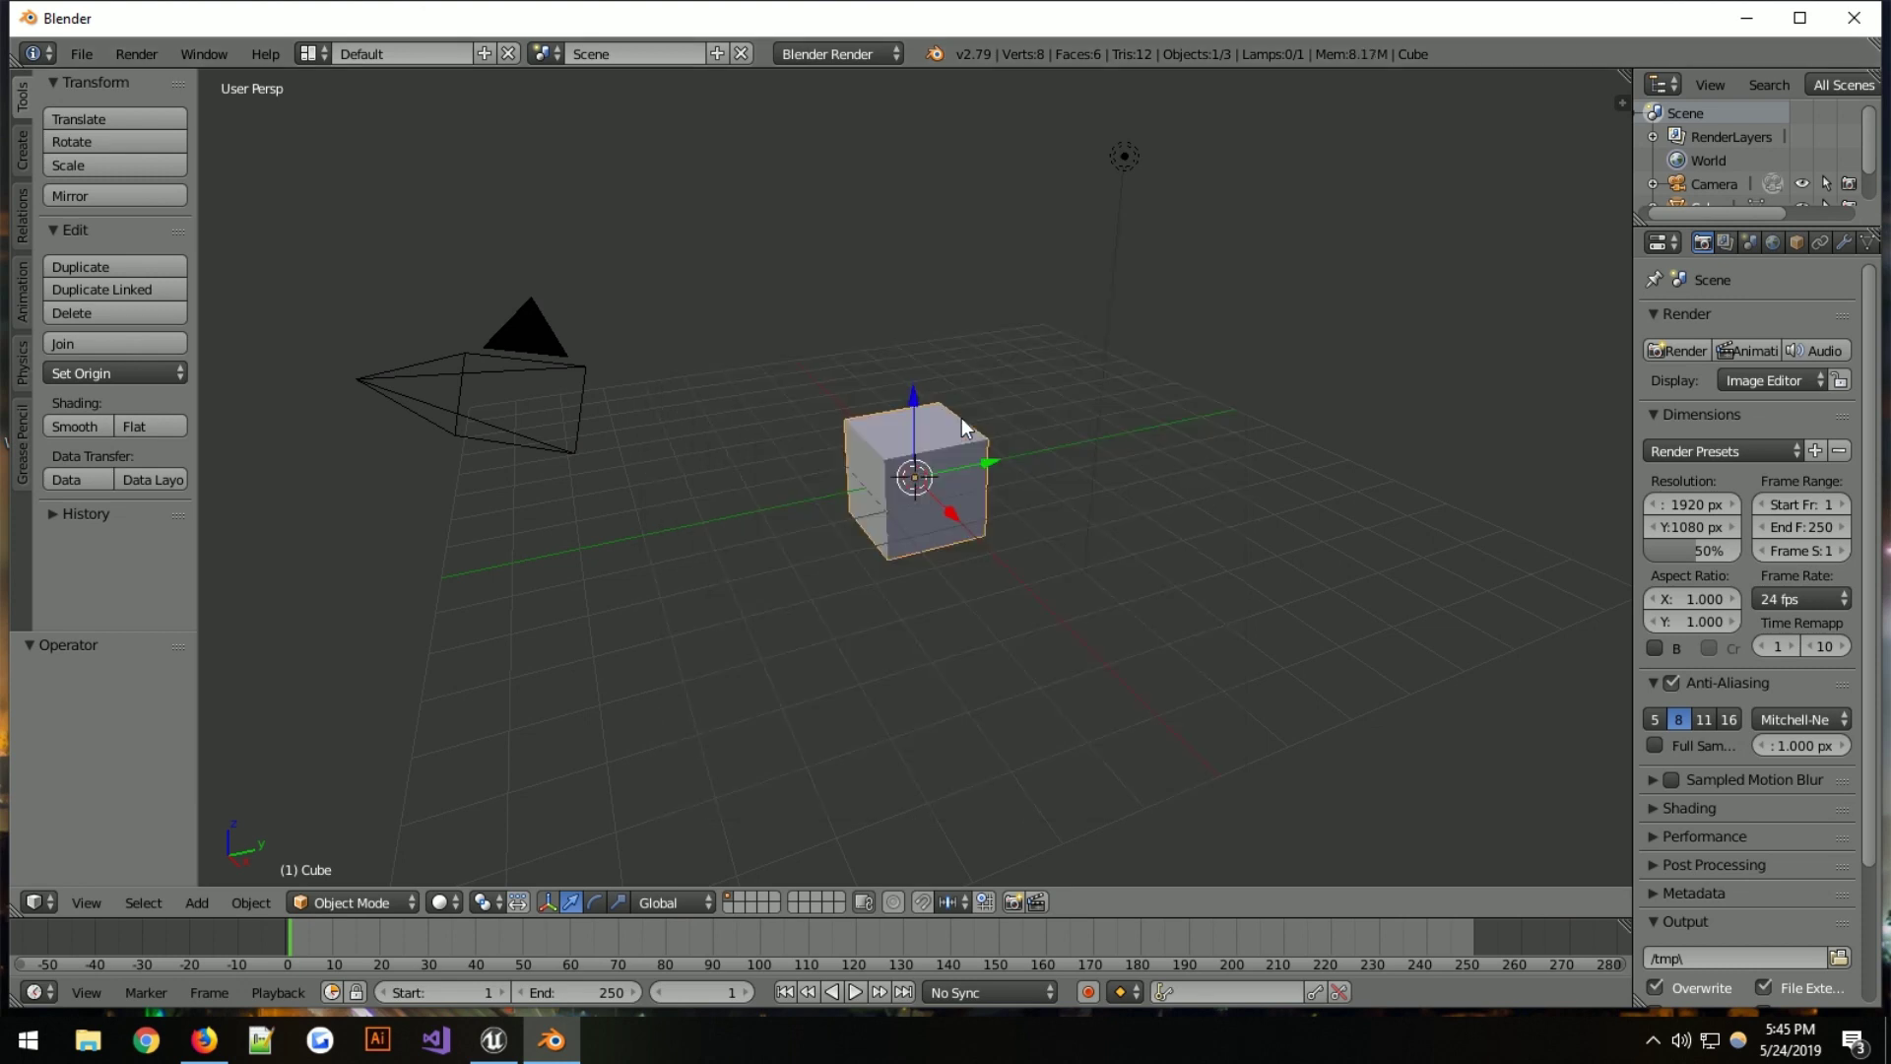
key("a")
key("a")
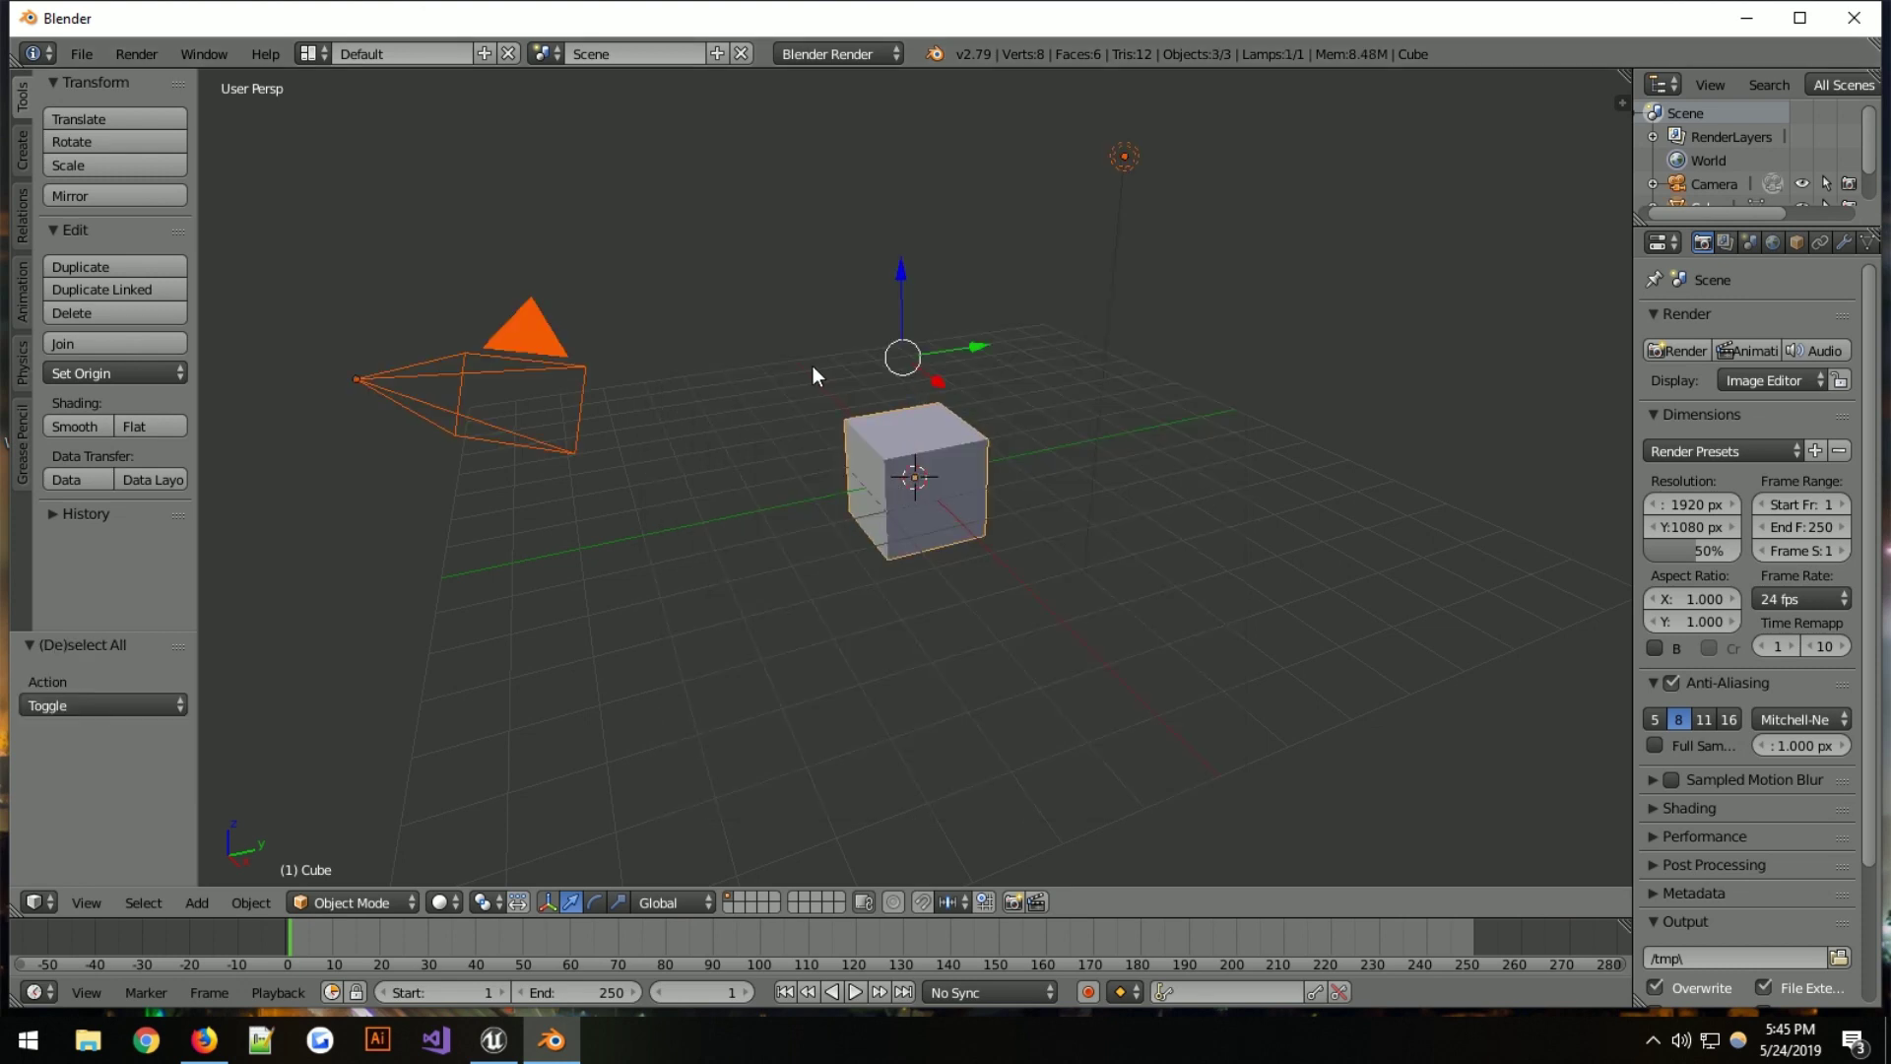
key("x")
left_click(813, 371)
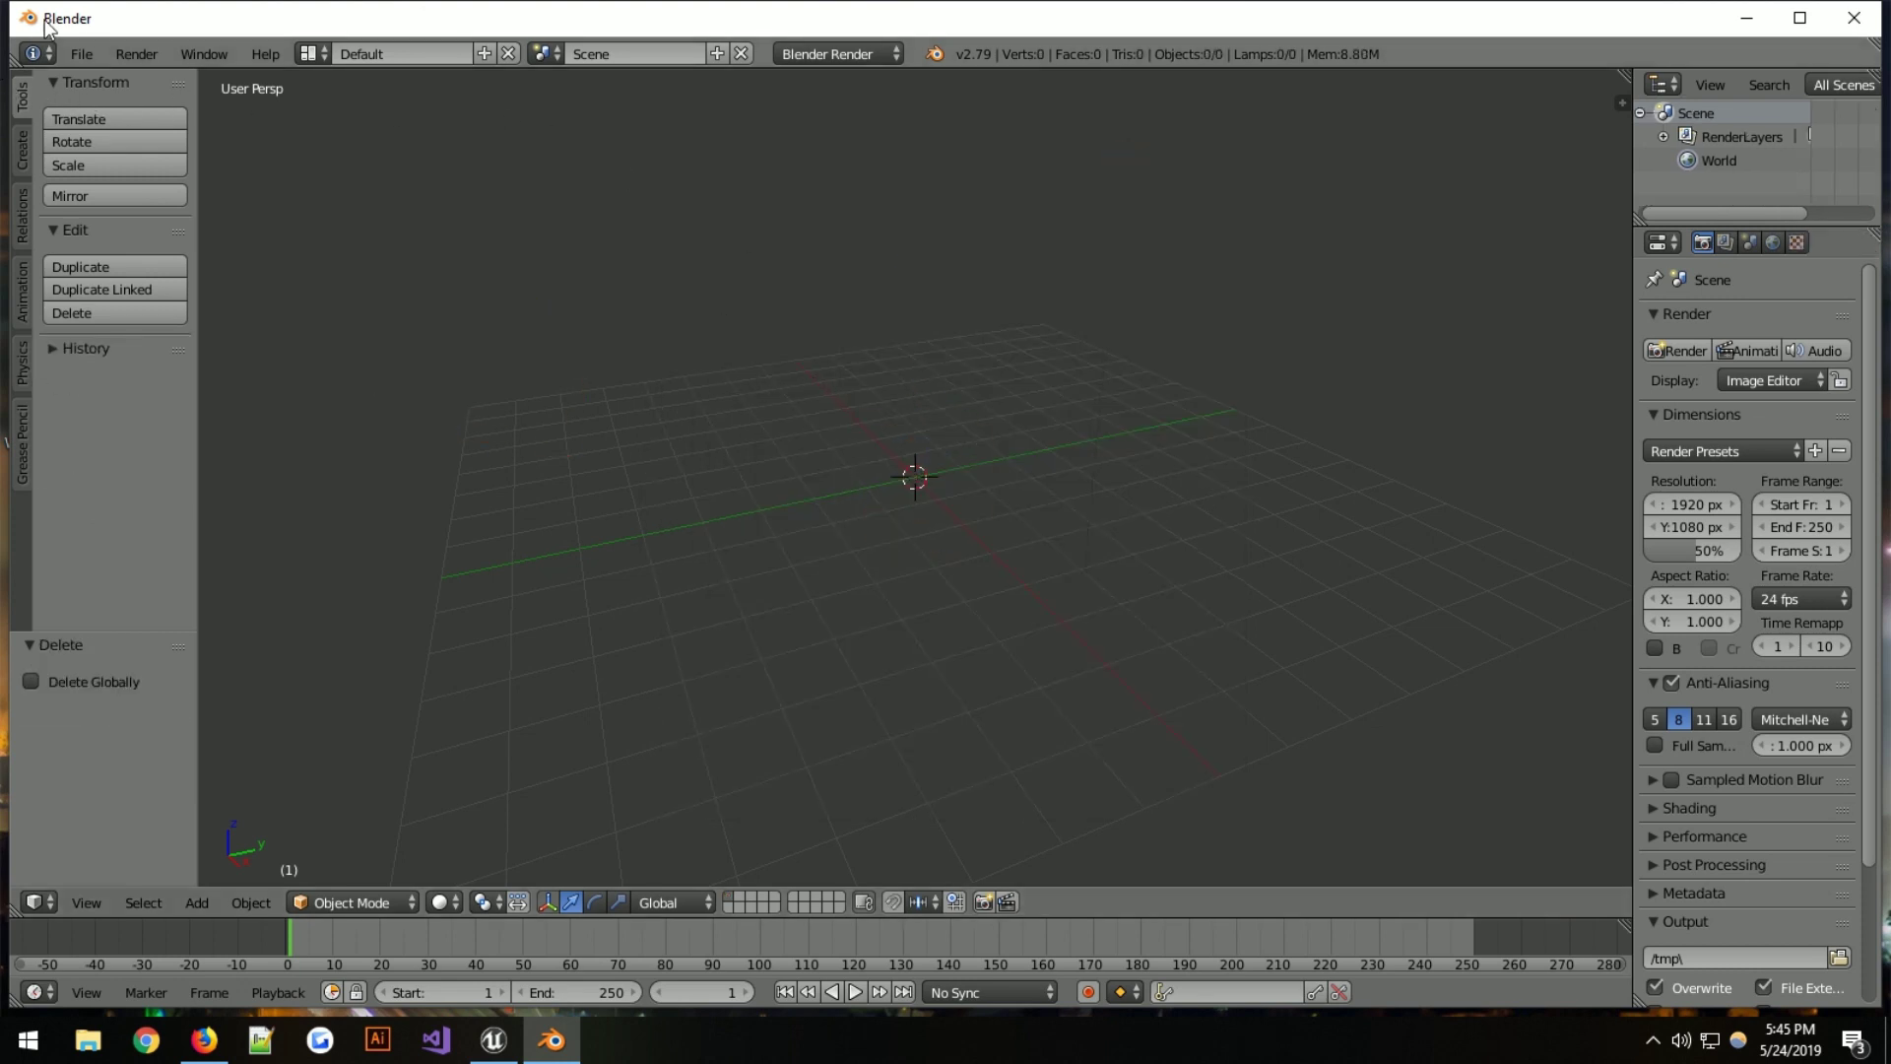
left_click(84, 53)
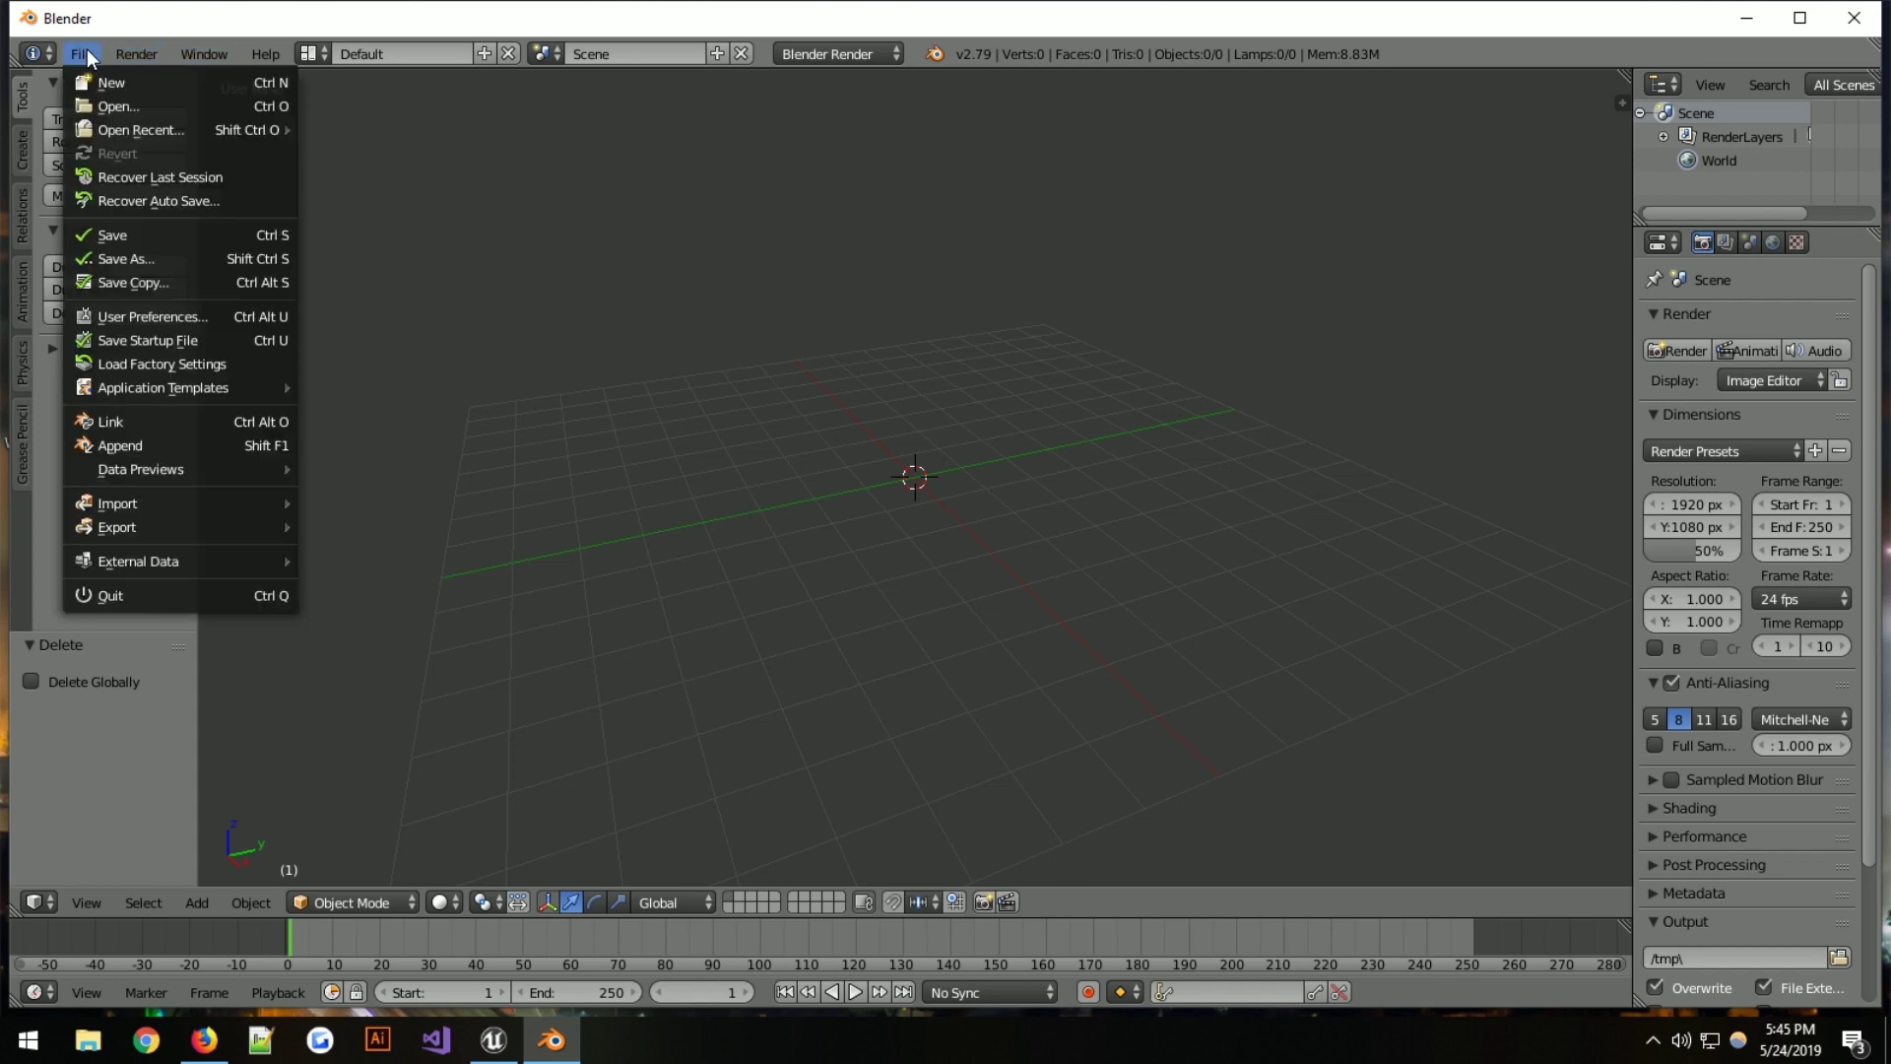
Install bonebreaker.zip from the Desktop as a Blender add-on
left_click(122, 315)
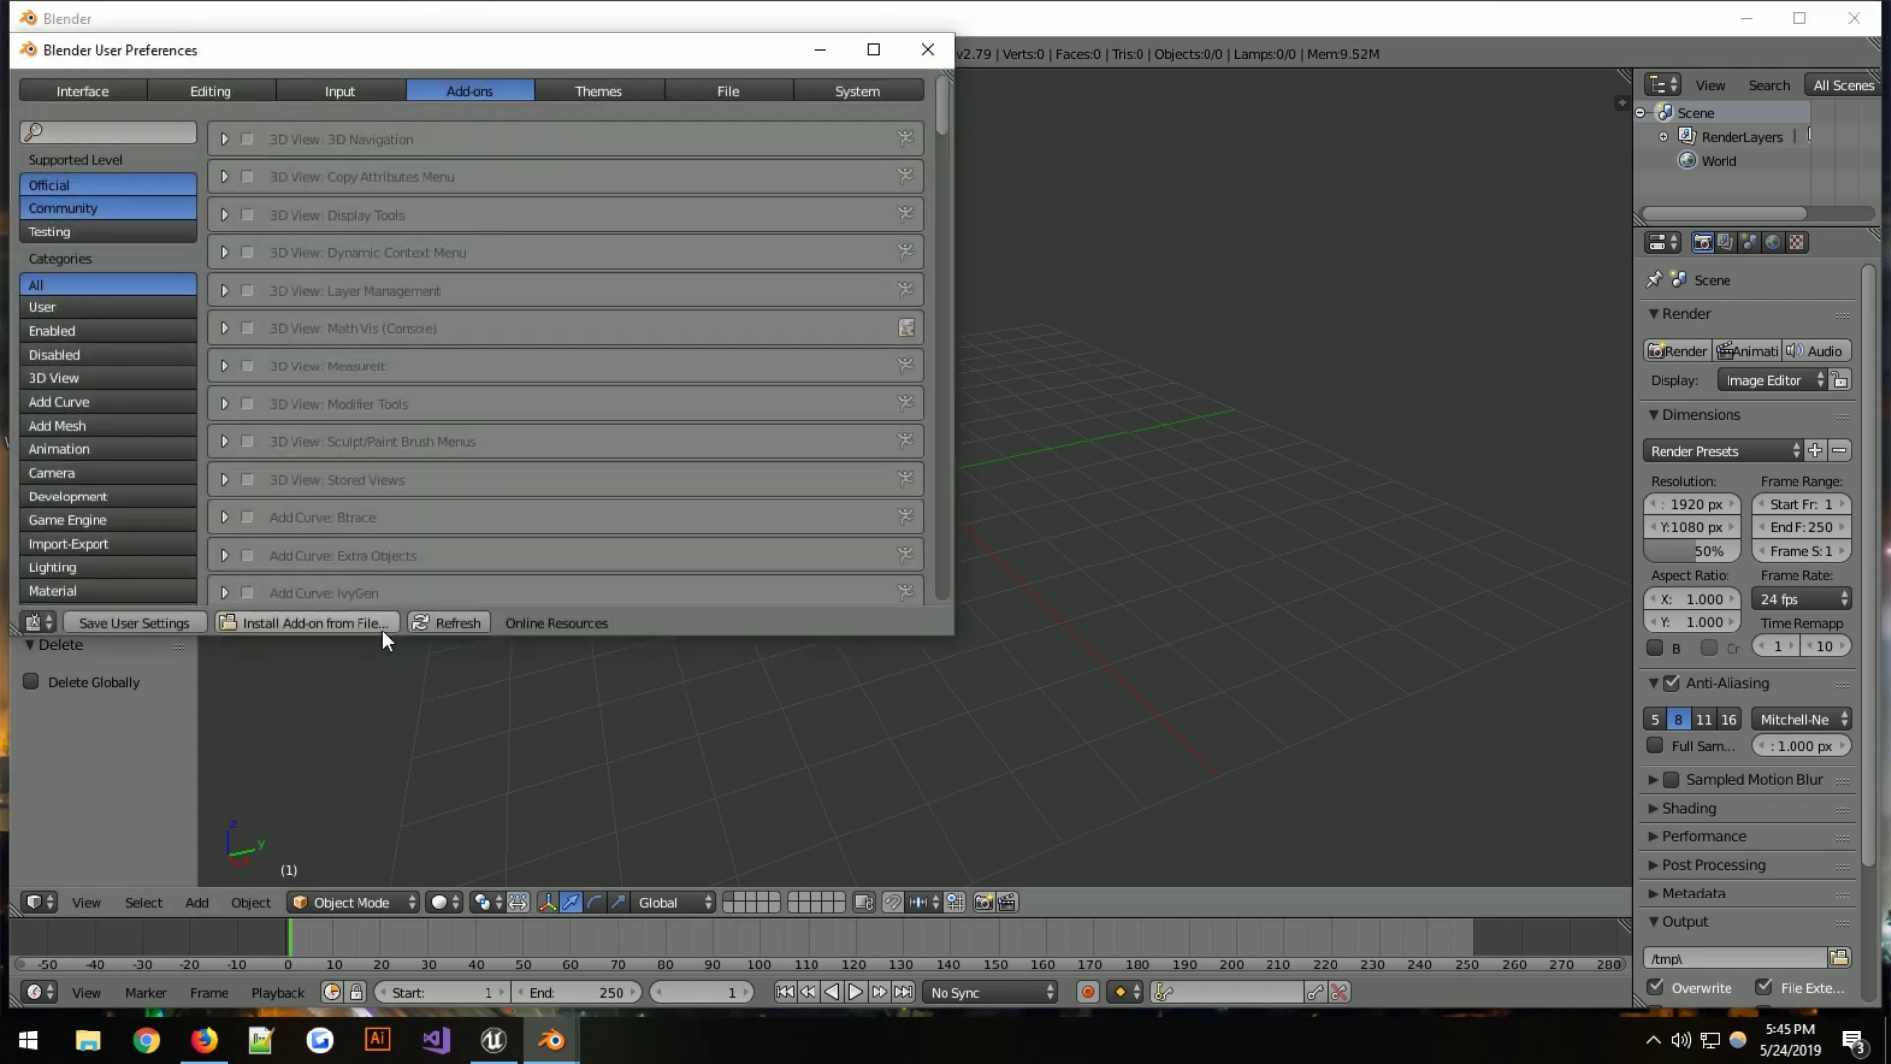
left_click(341, 622)
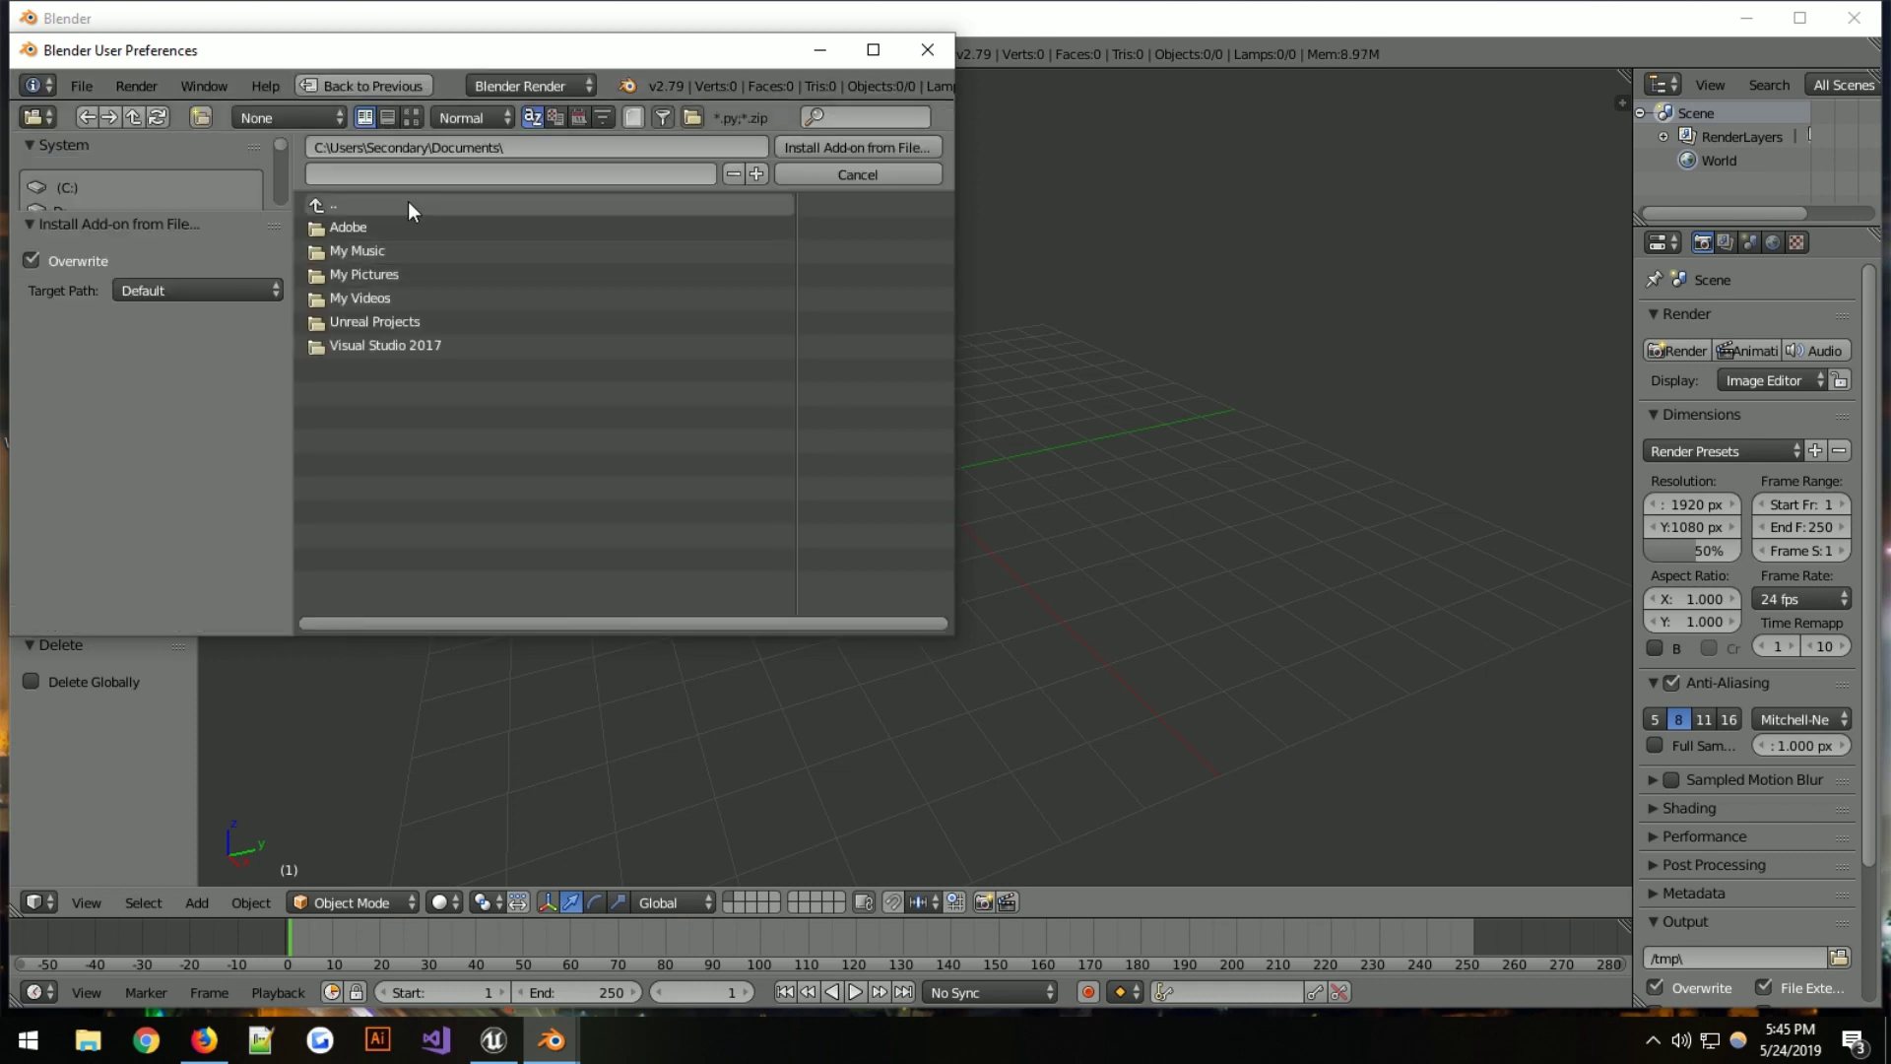
left_click(367, 204)
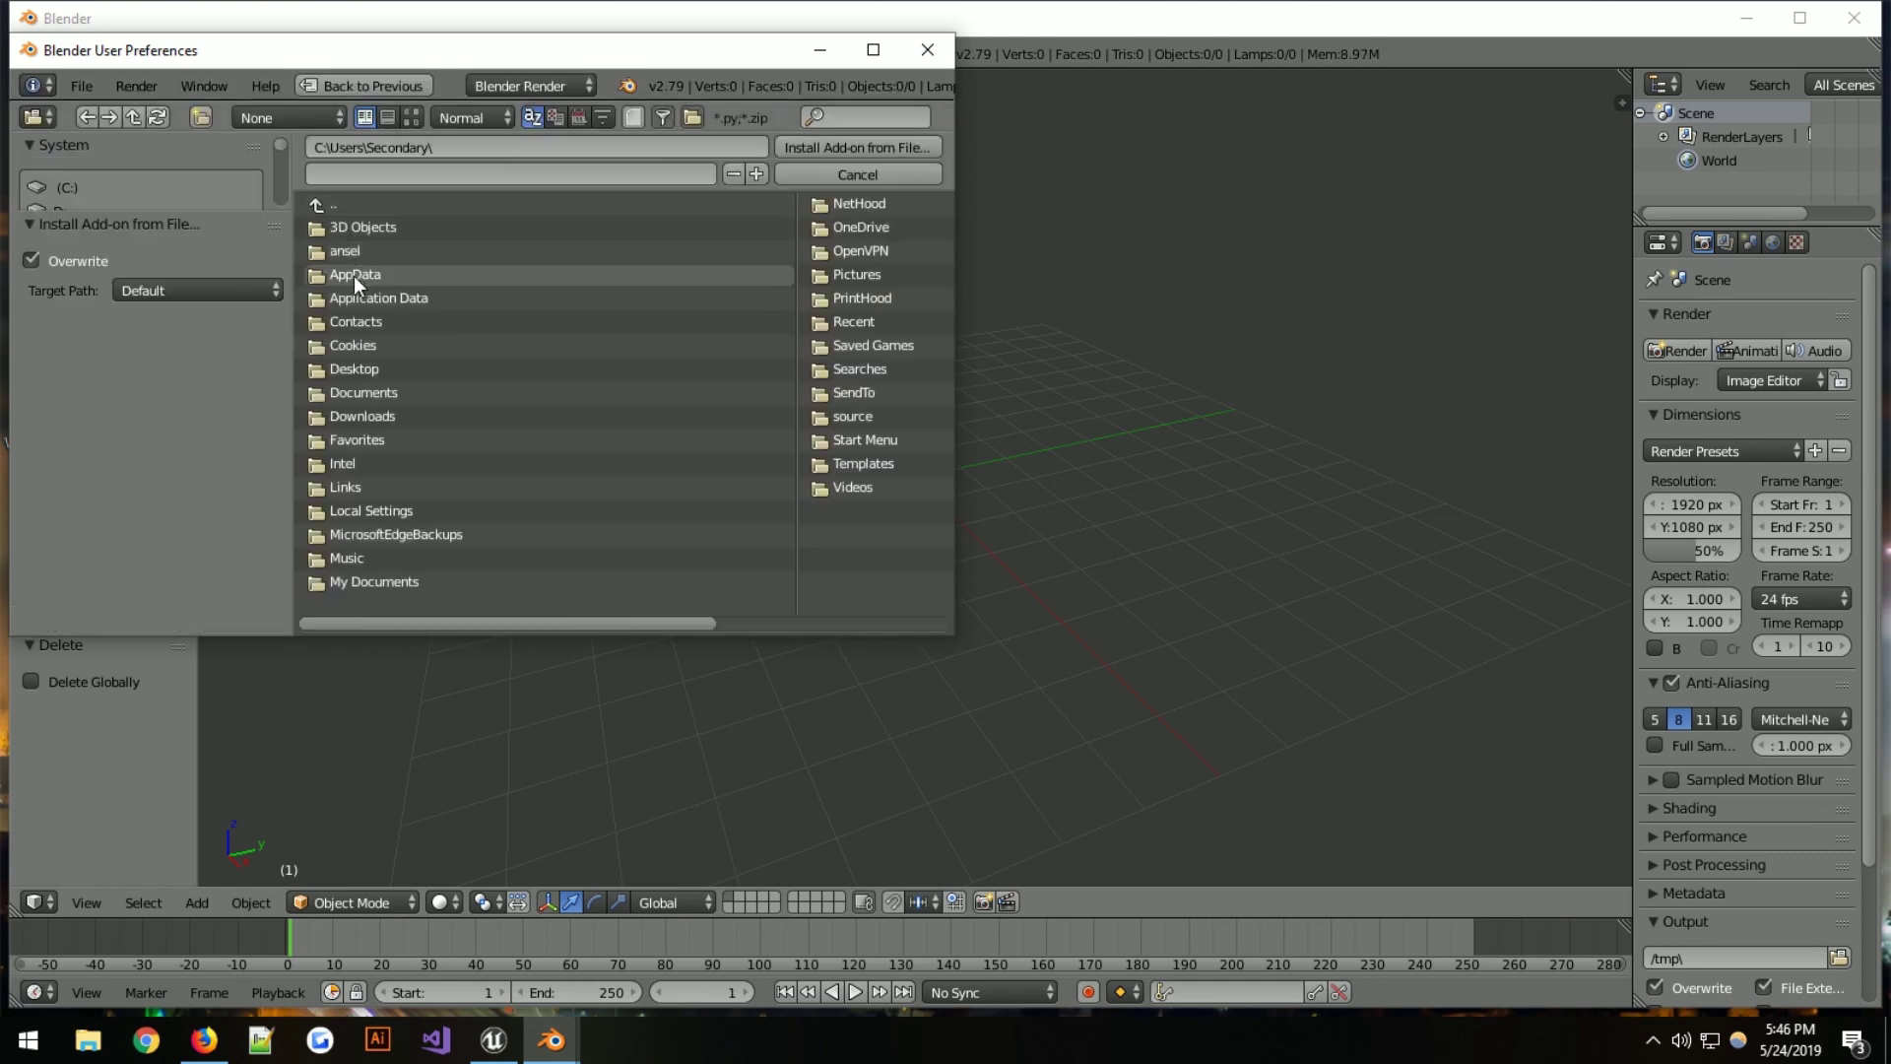
left_click(370, 370)
left_click(381, 226)
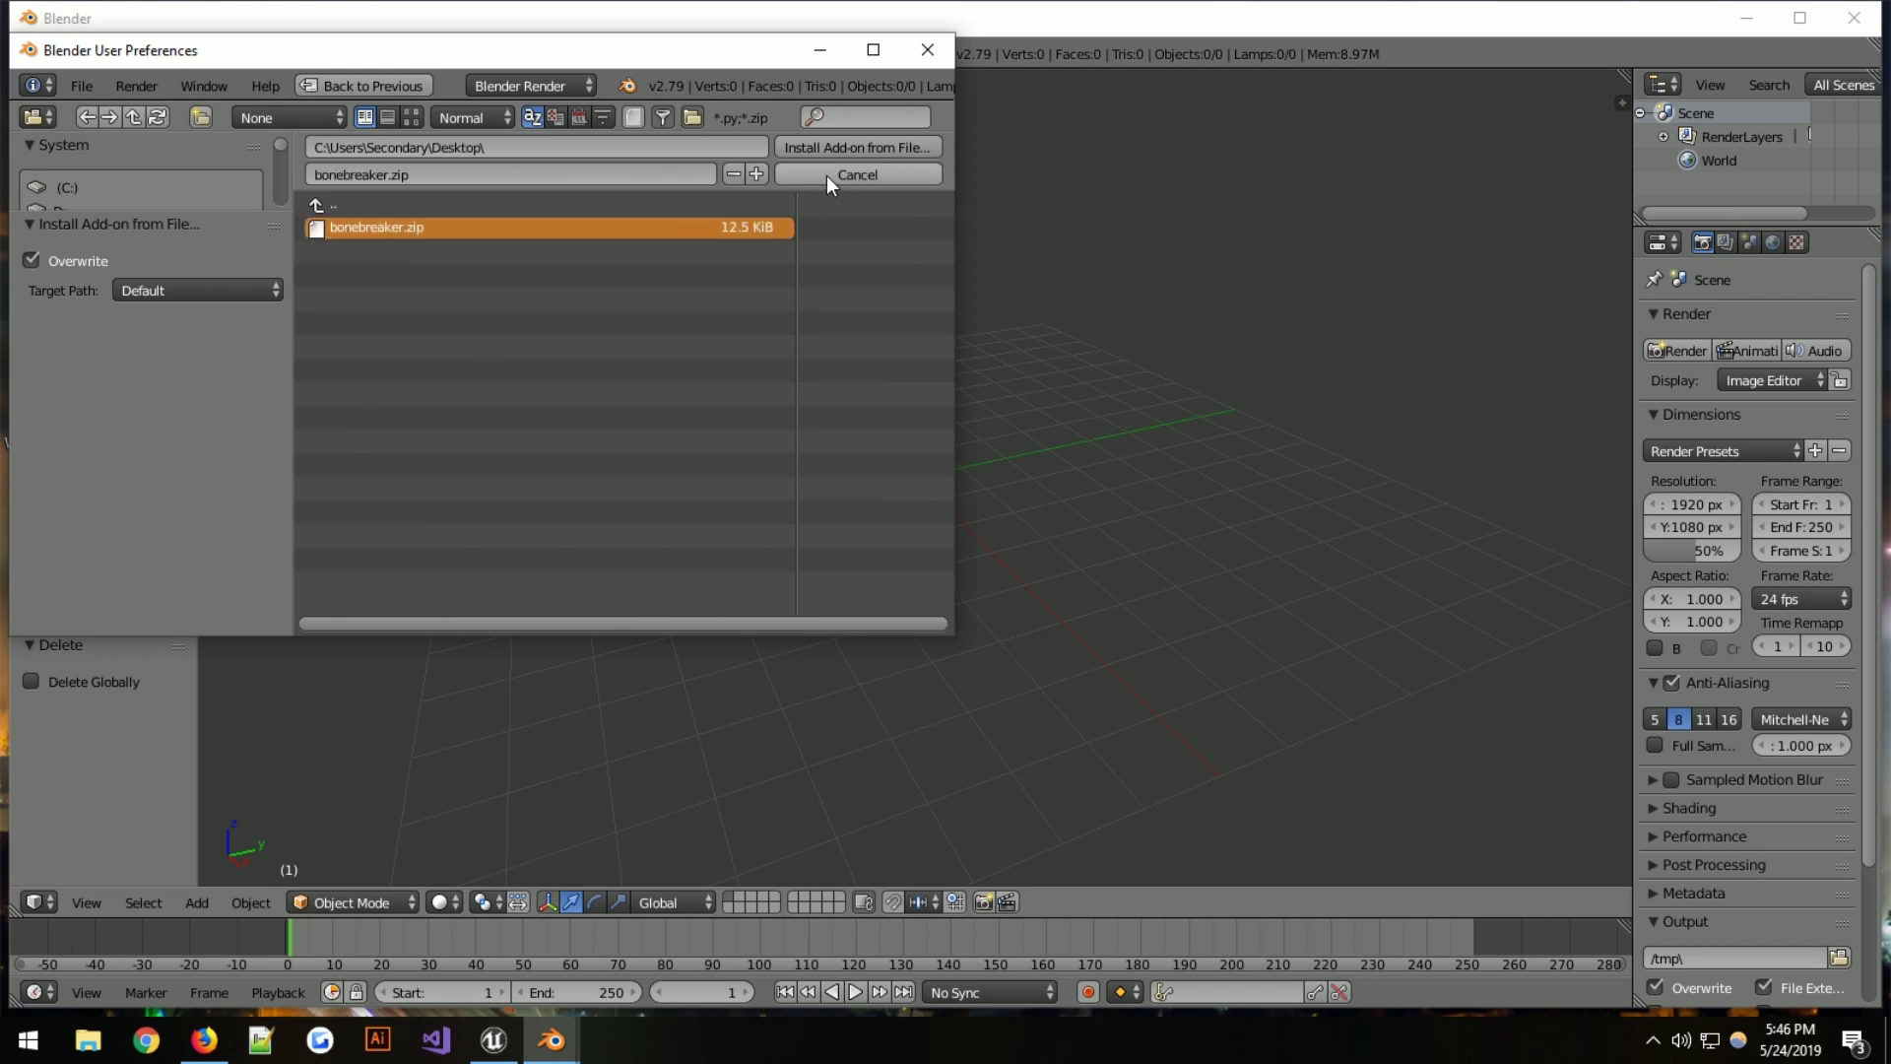
left_click(832, 145)
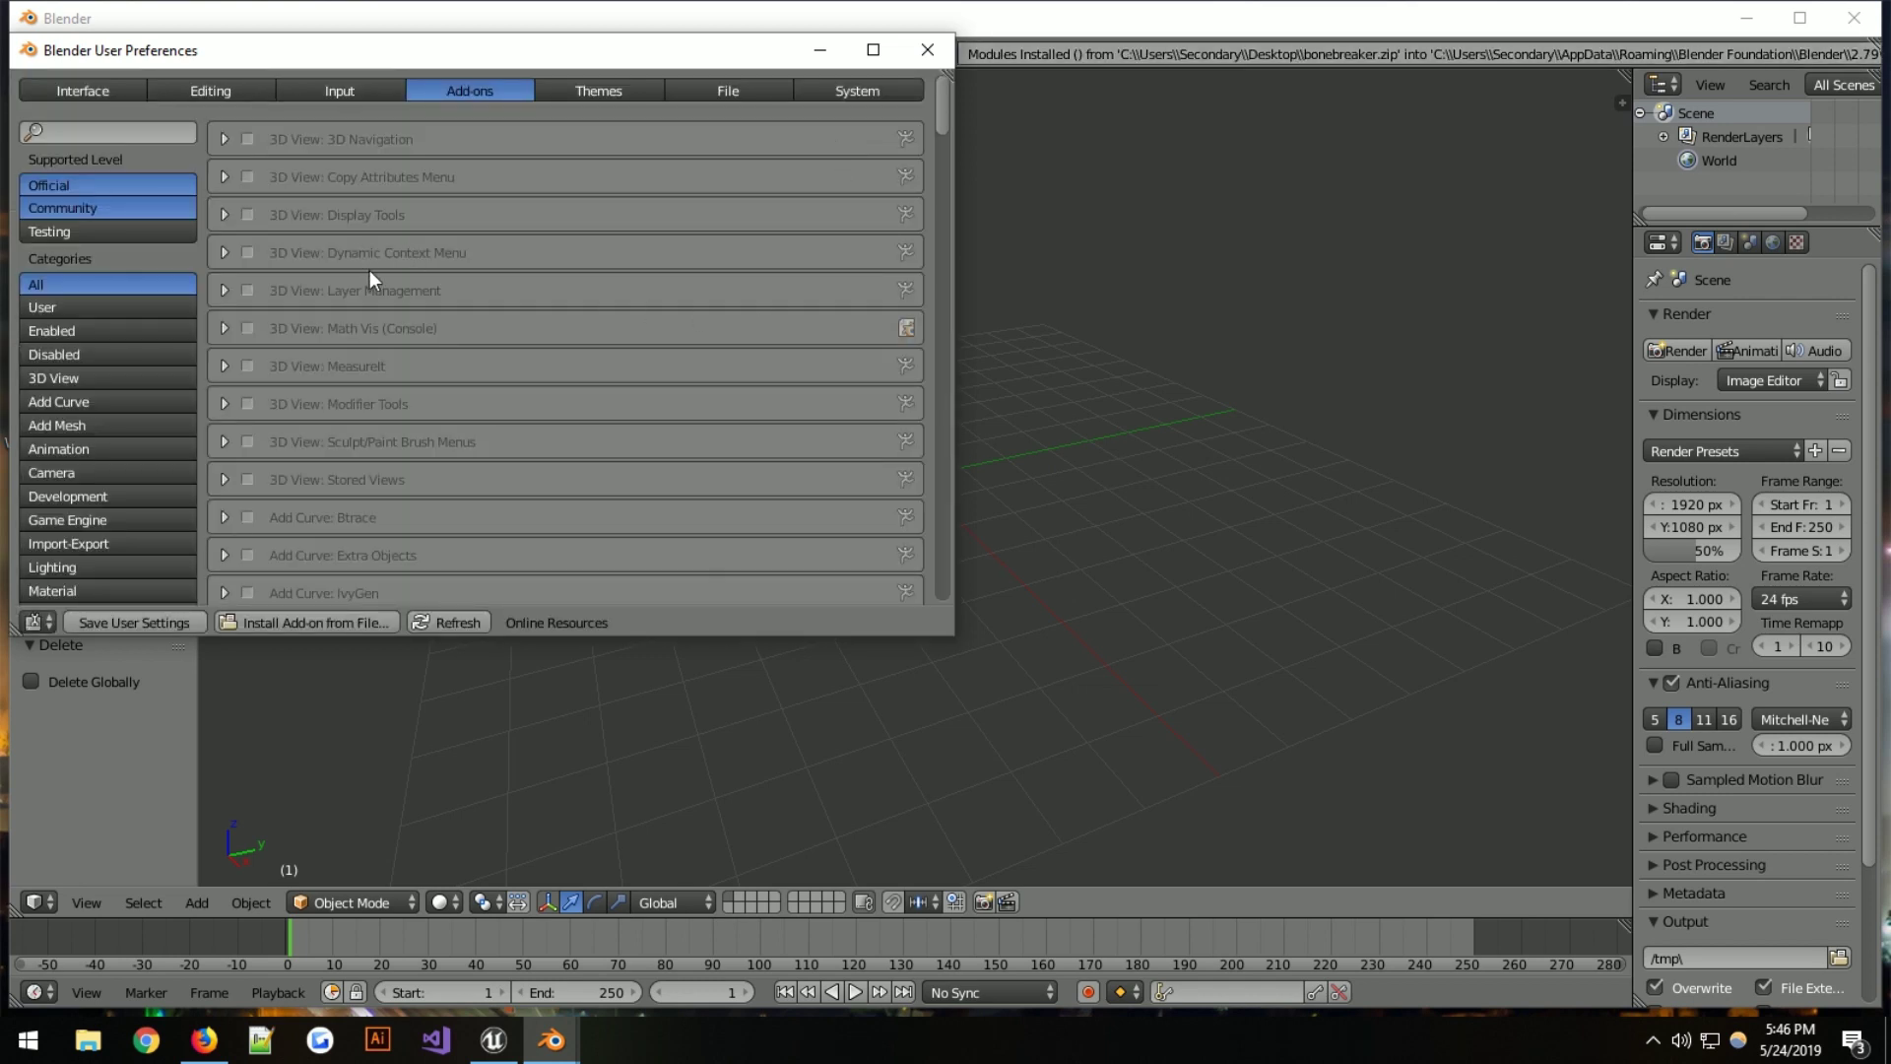
scroll(382, 290, "down", 5)
scroll(381, 289, "up", 5)
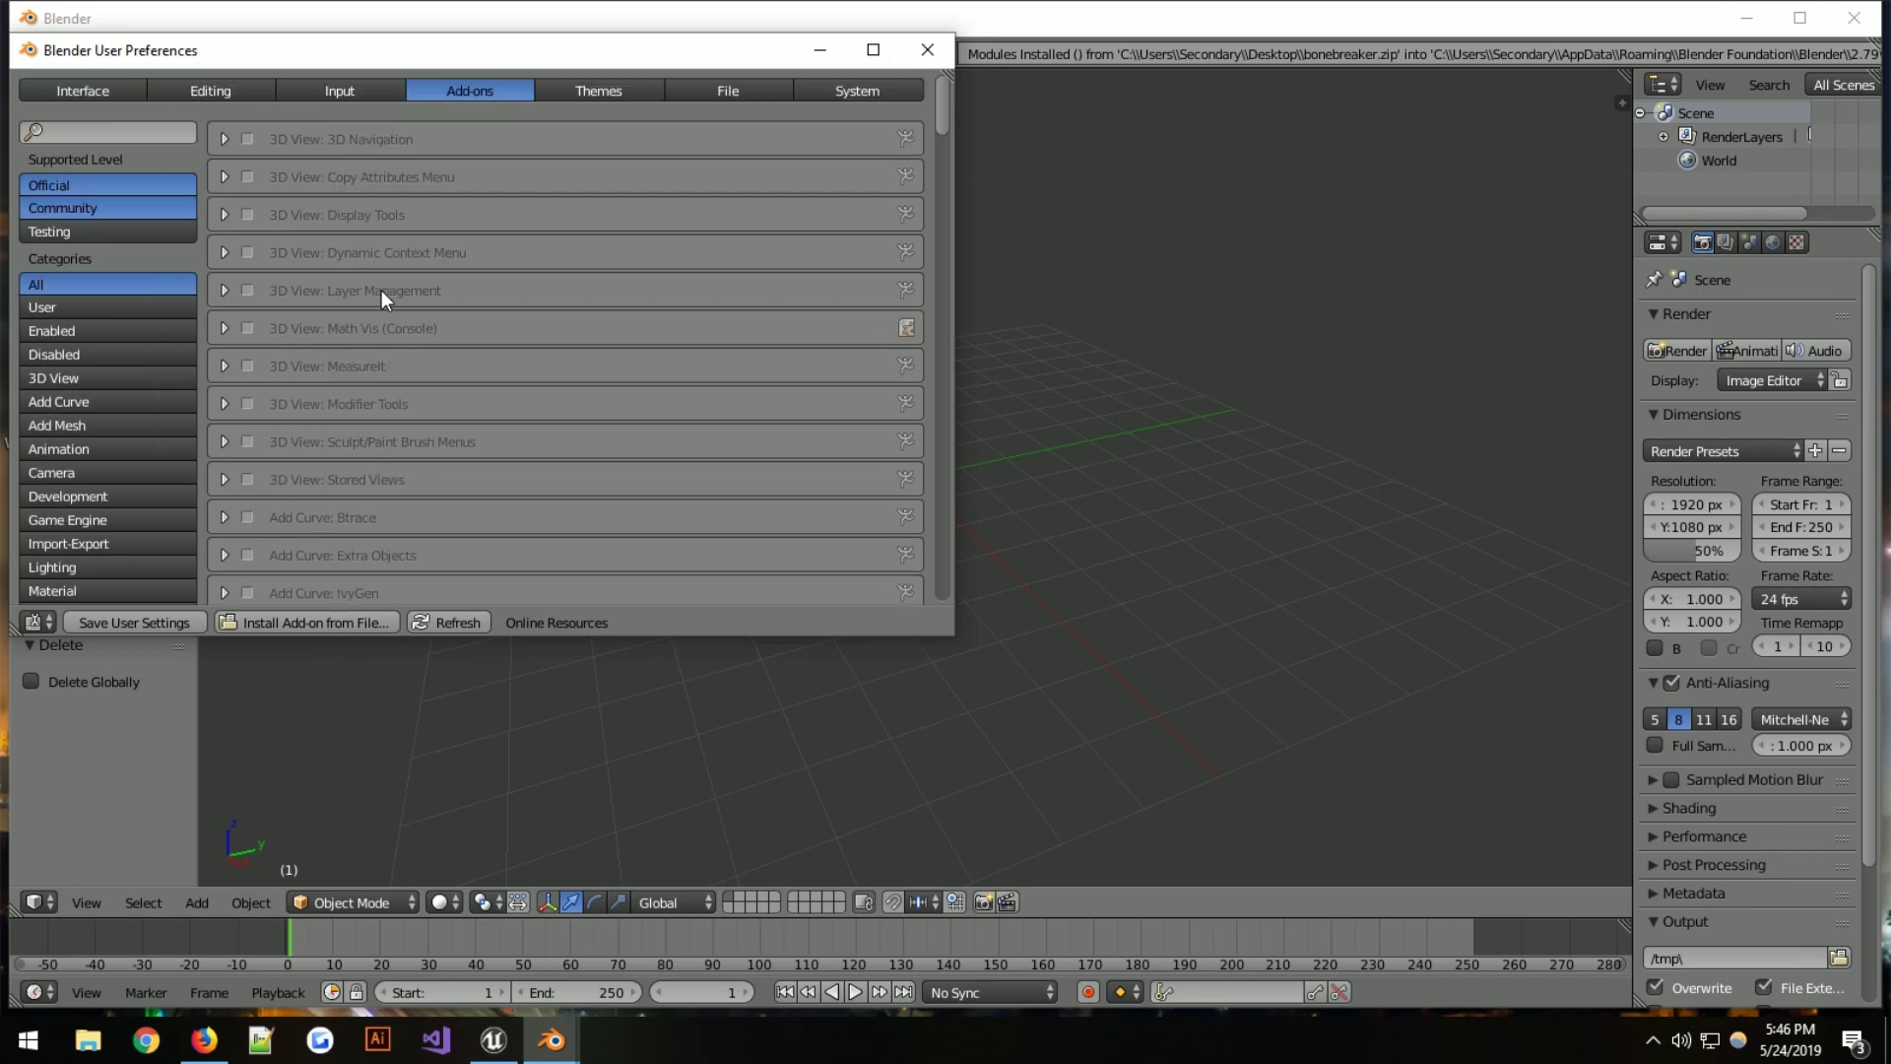
Tick Rigging: BoneBreaker and Rigging: Rigify, save user settings, and close preferences
left_click(128, 128)
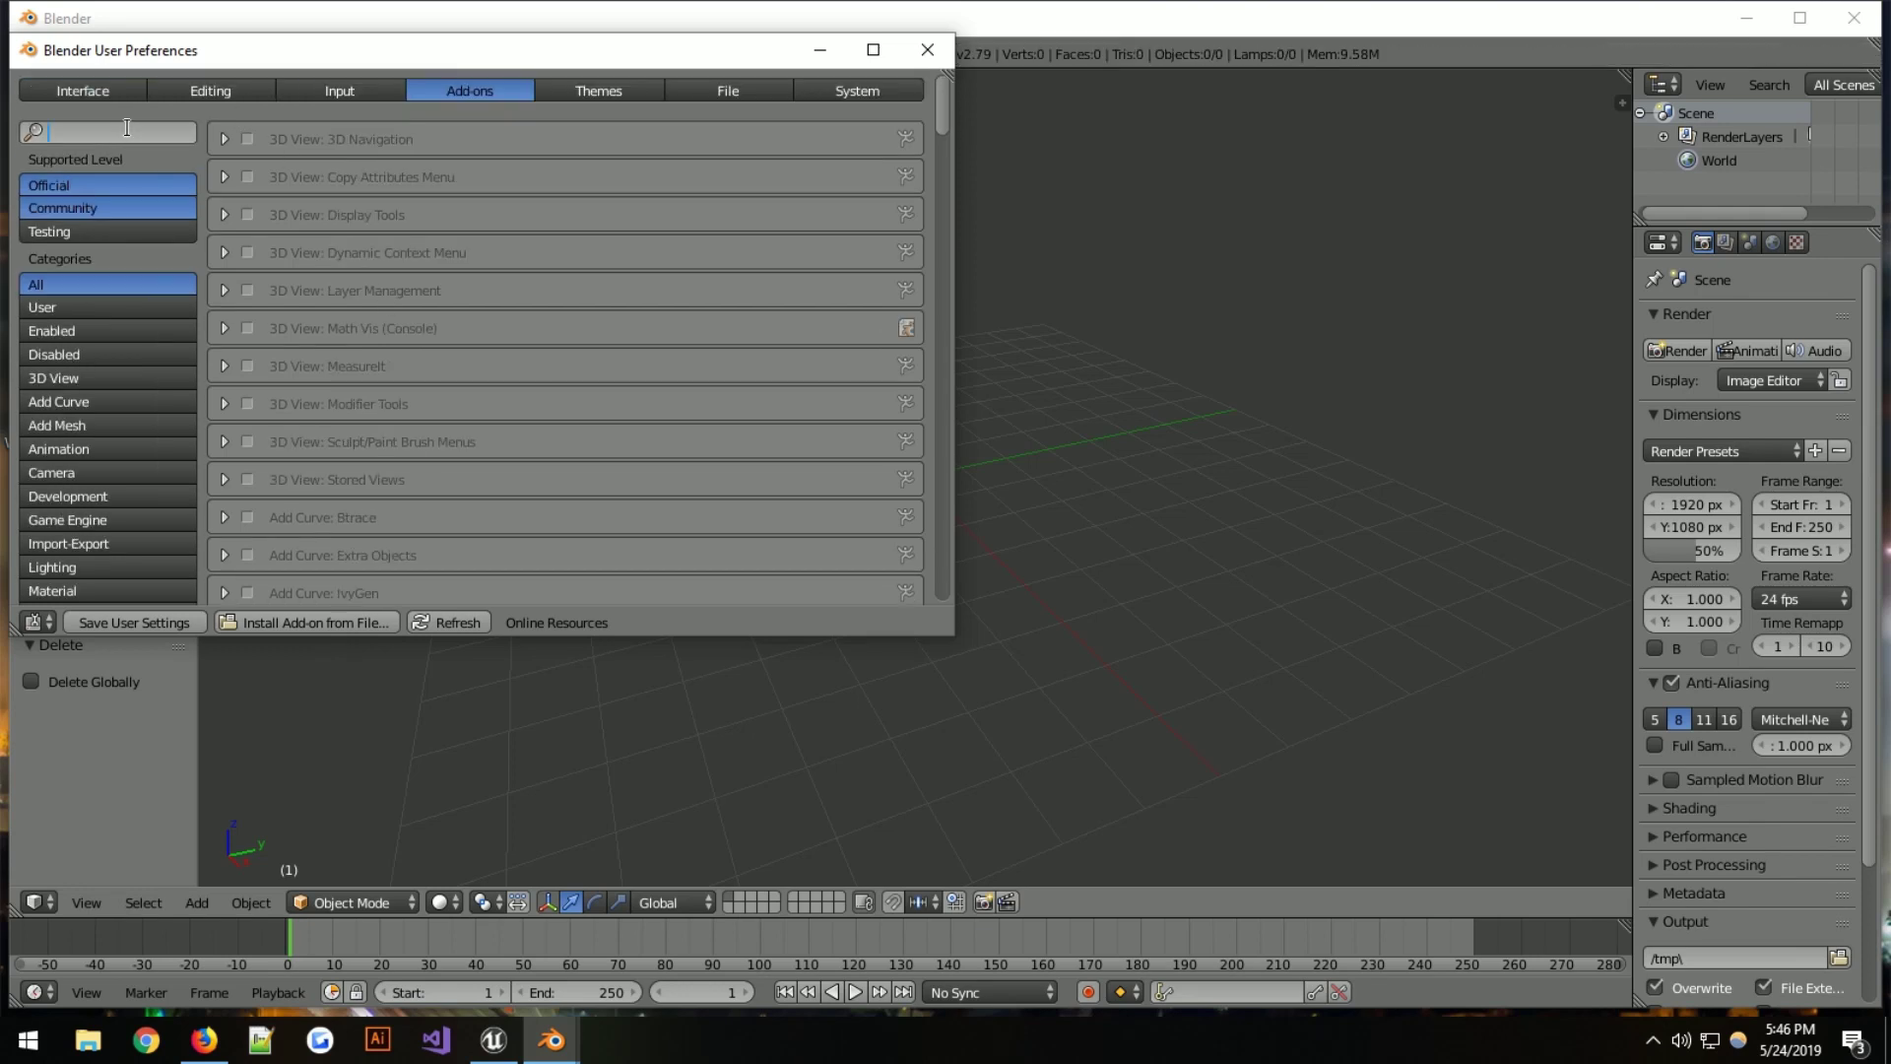
type("bone")
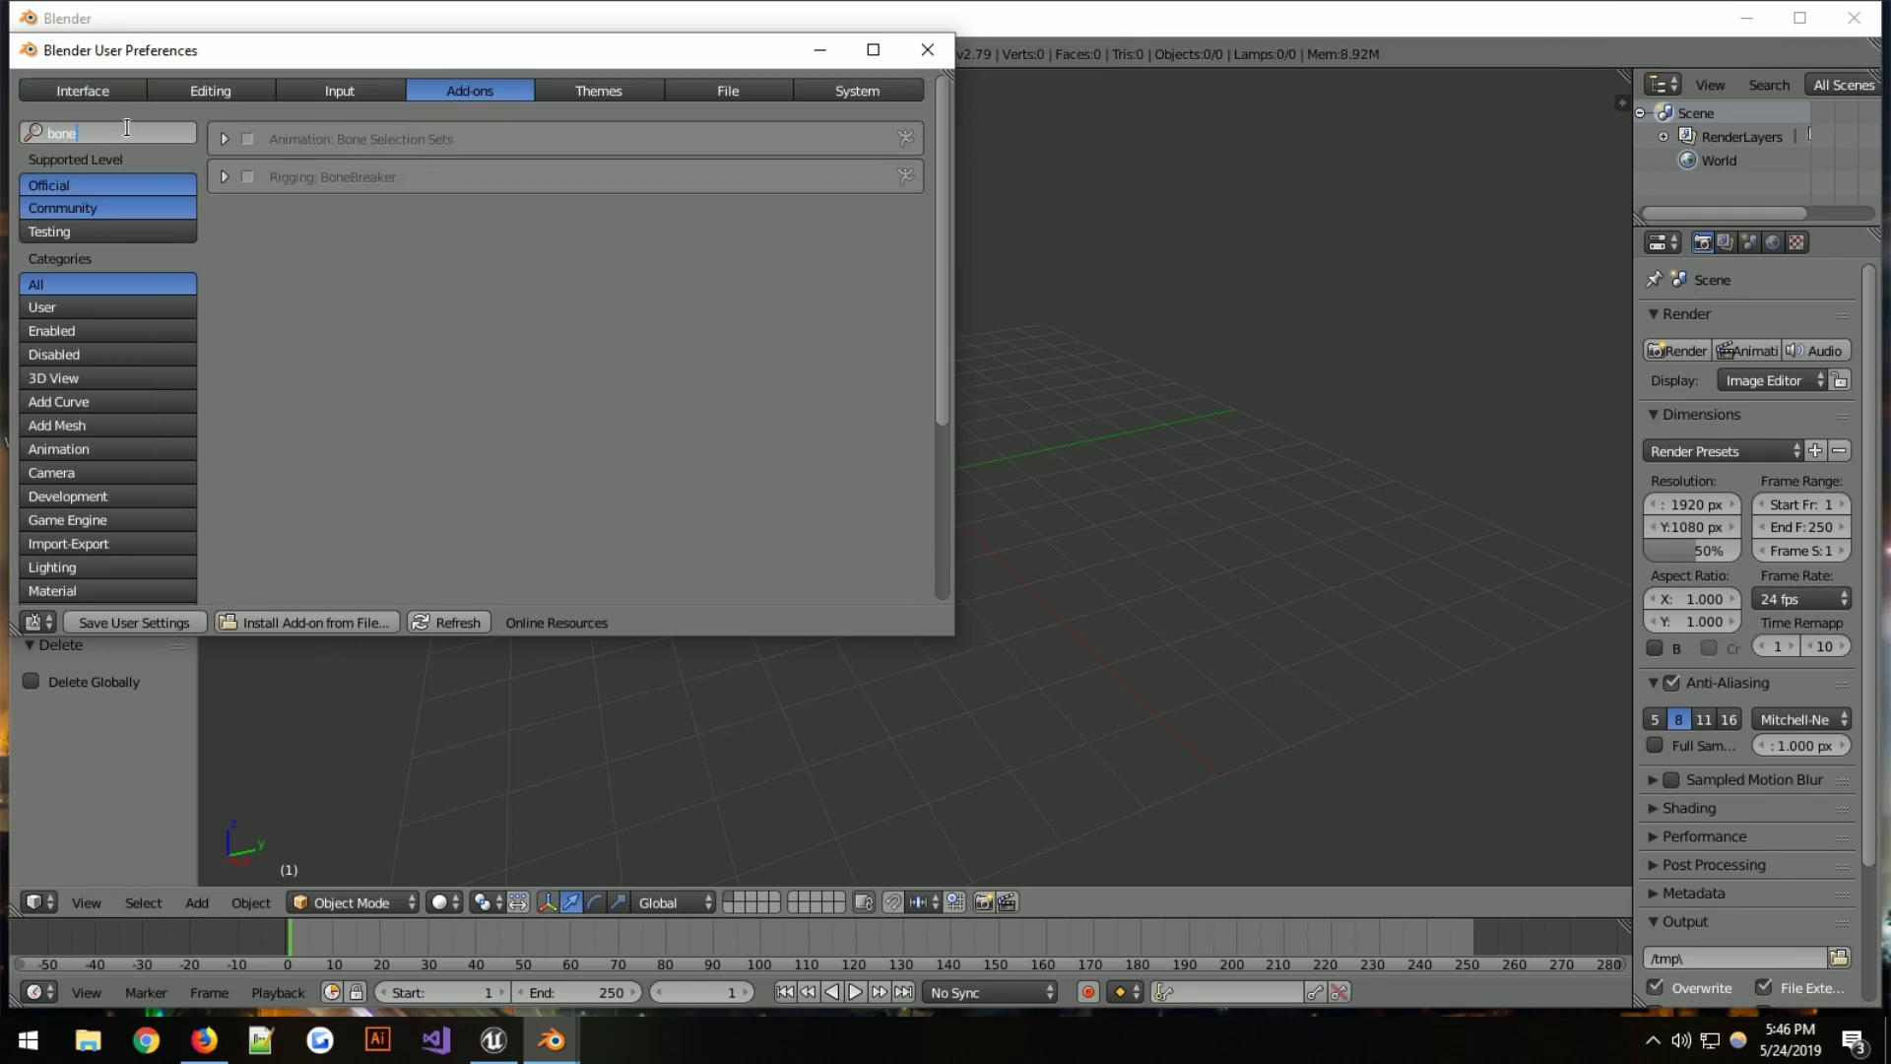
left_click(248, 177)
left_click(168, 132)
type("n")
type("igi")
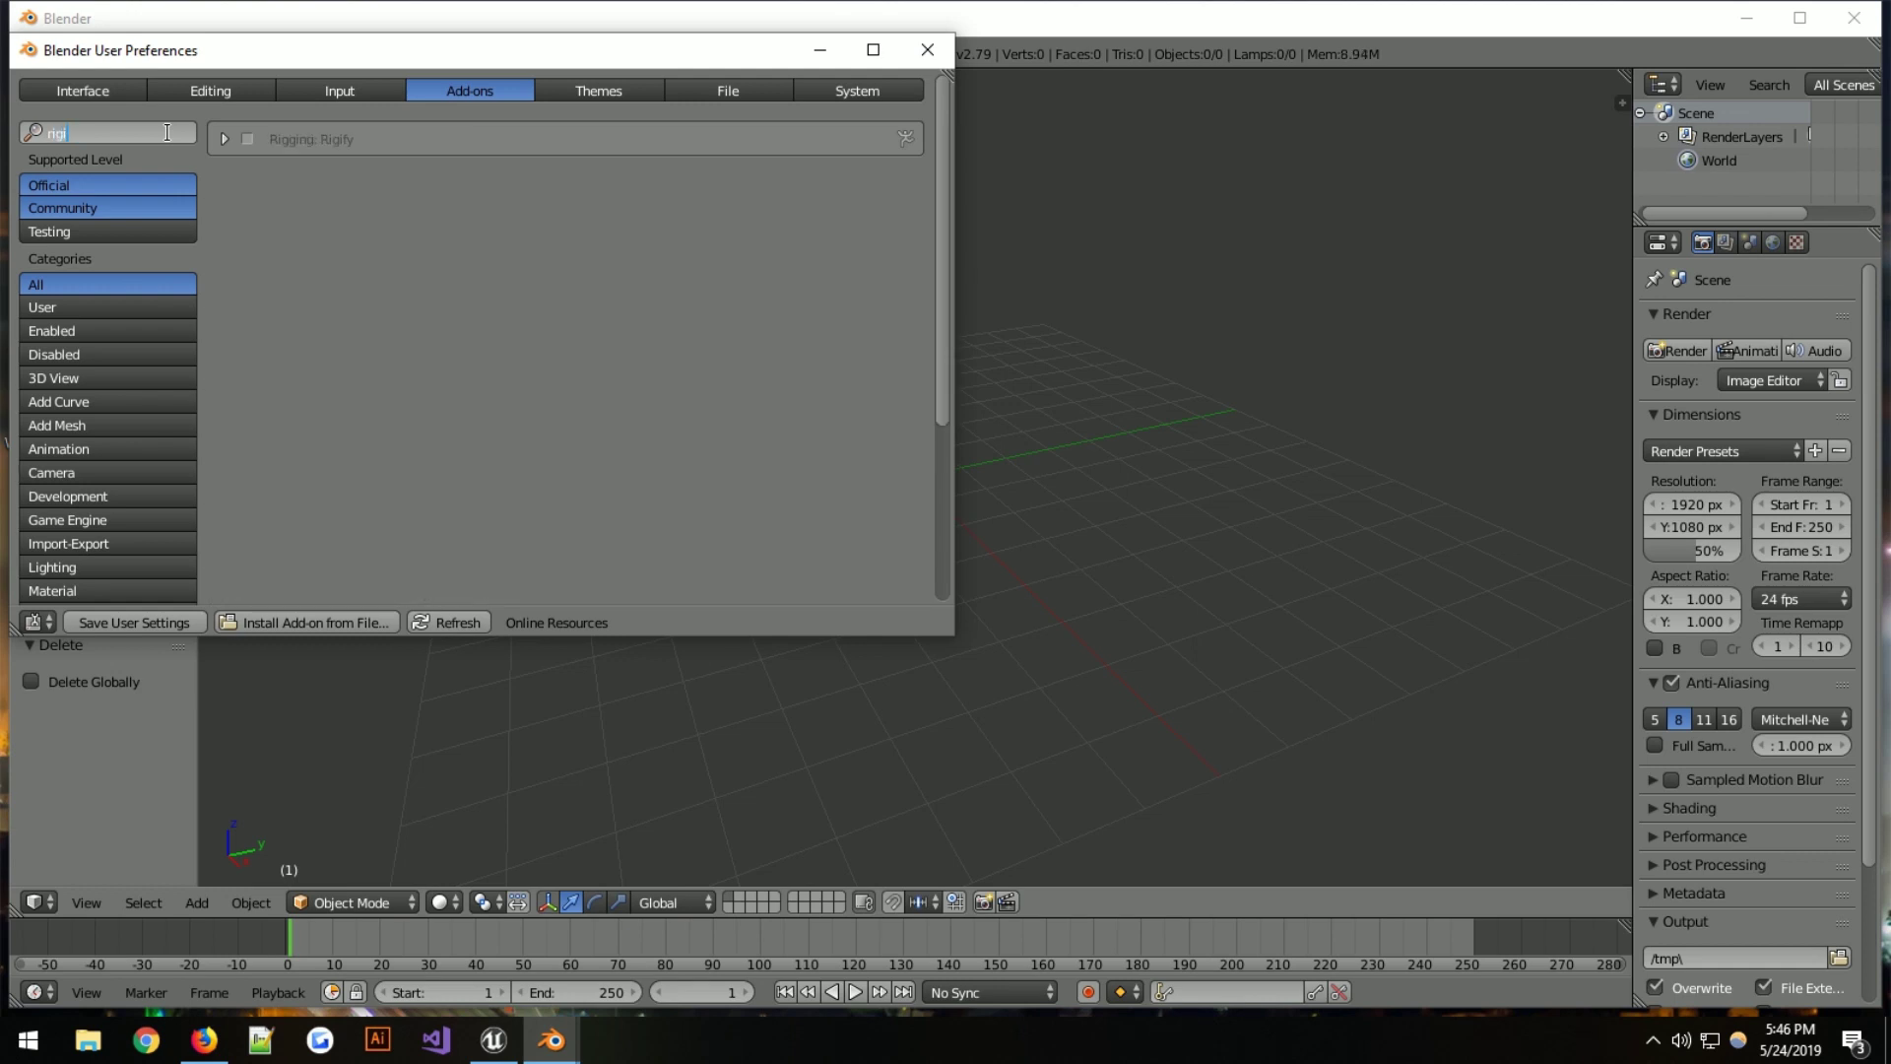
left_click(247, 139)
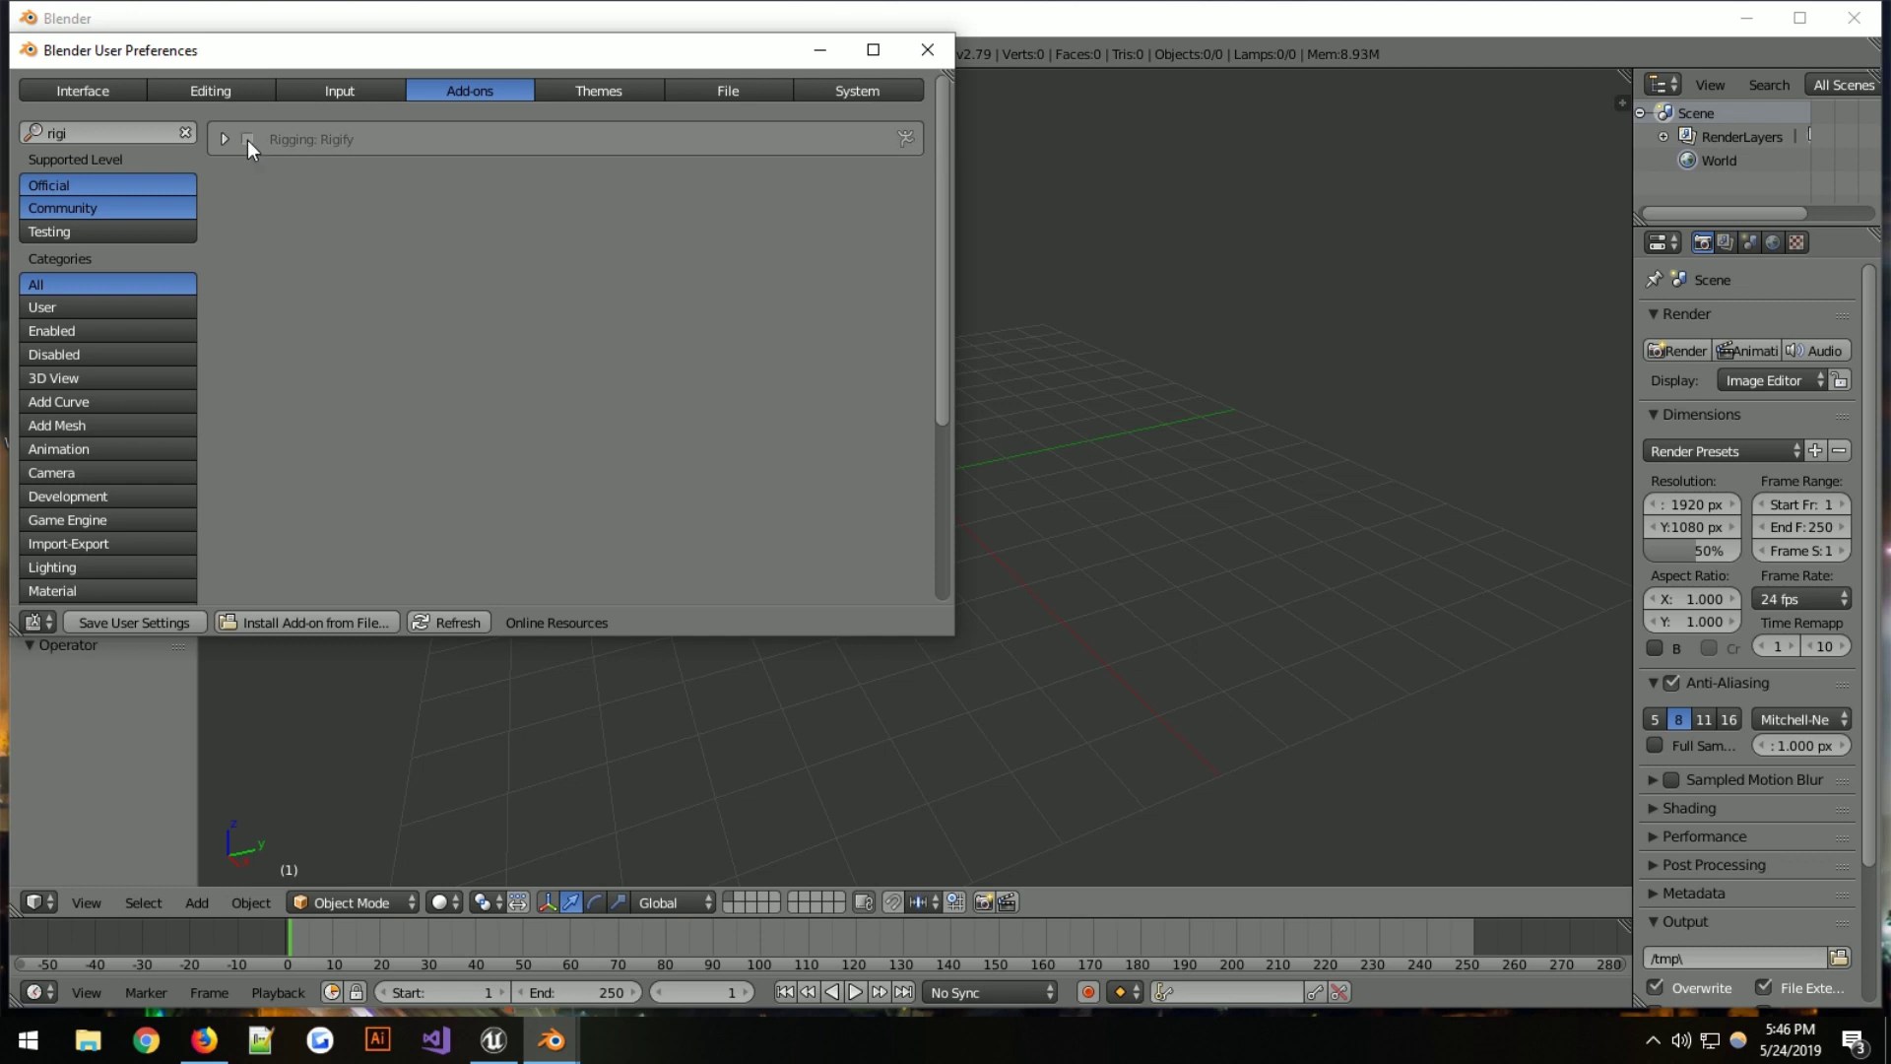
left_click(158, 615)
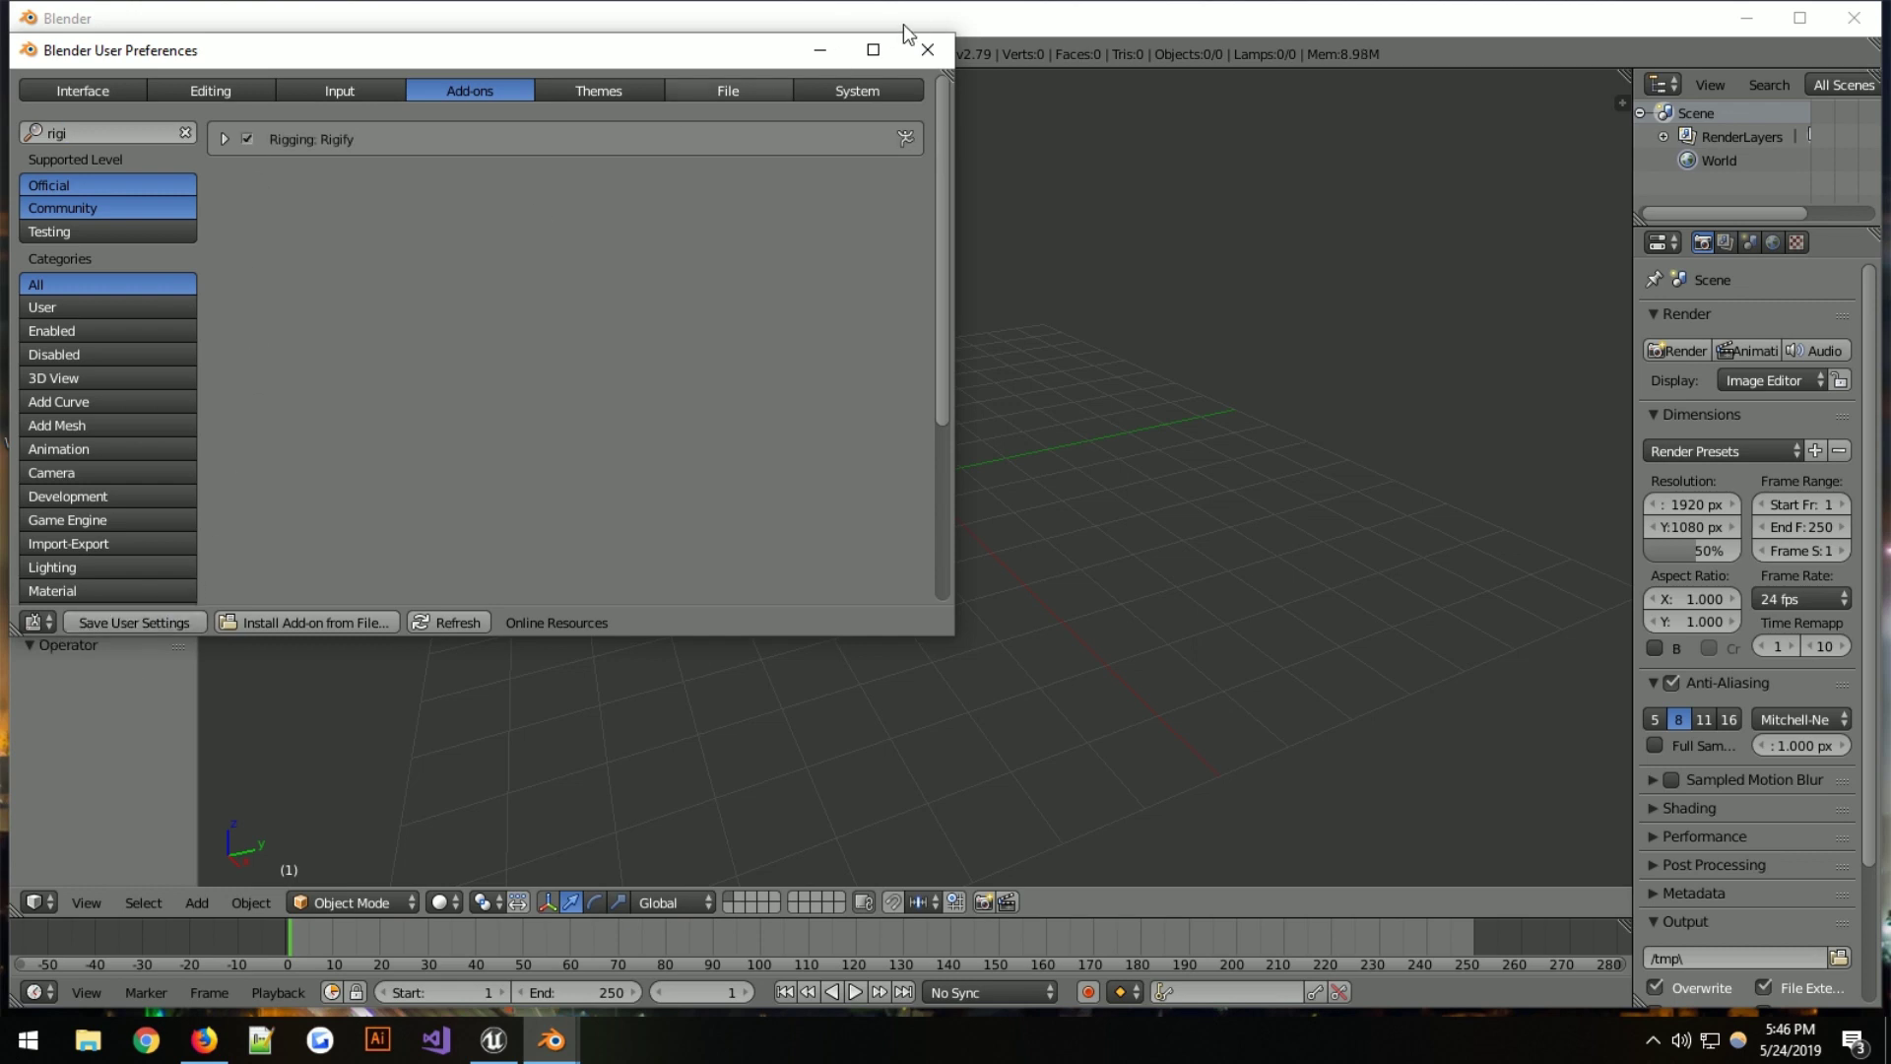
left_click(927, 49)
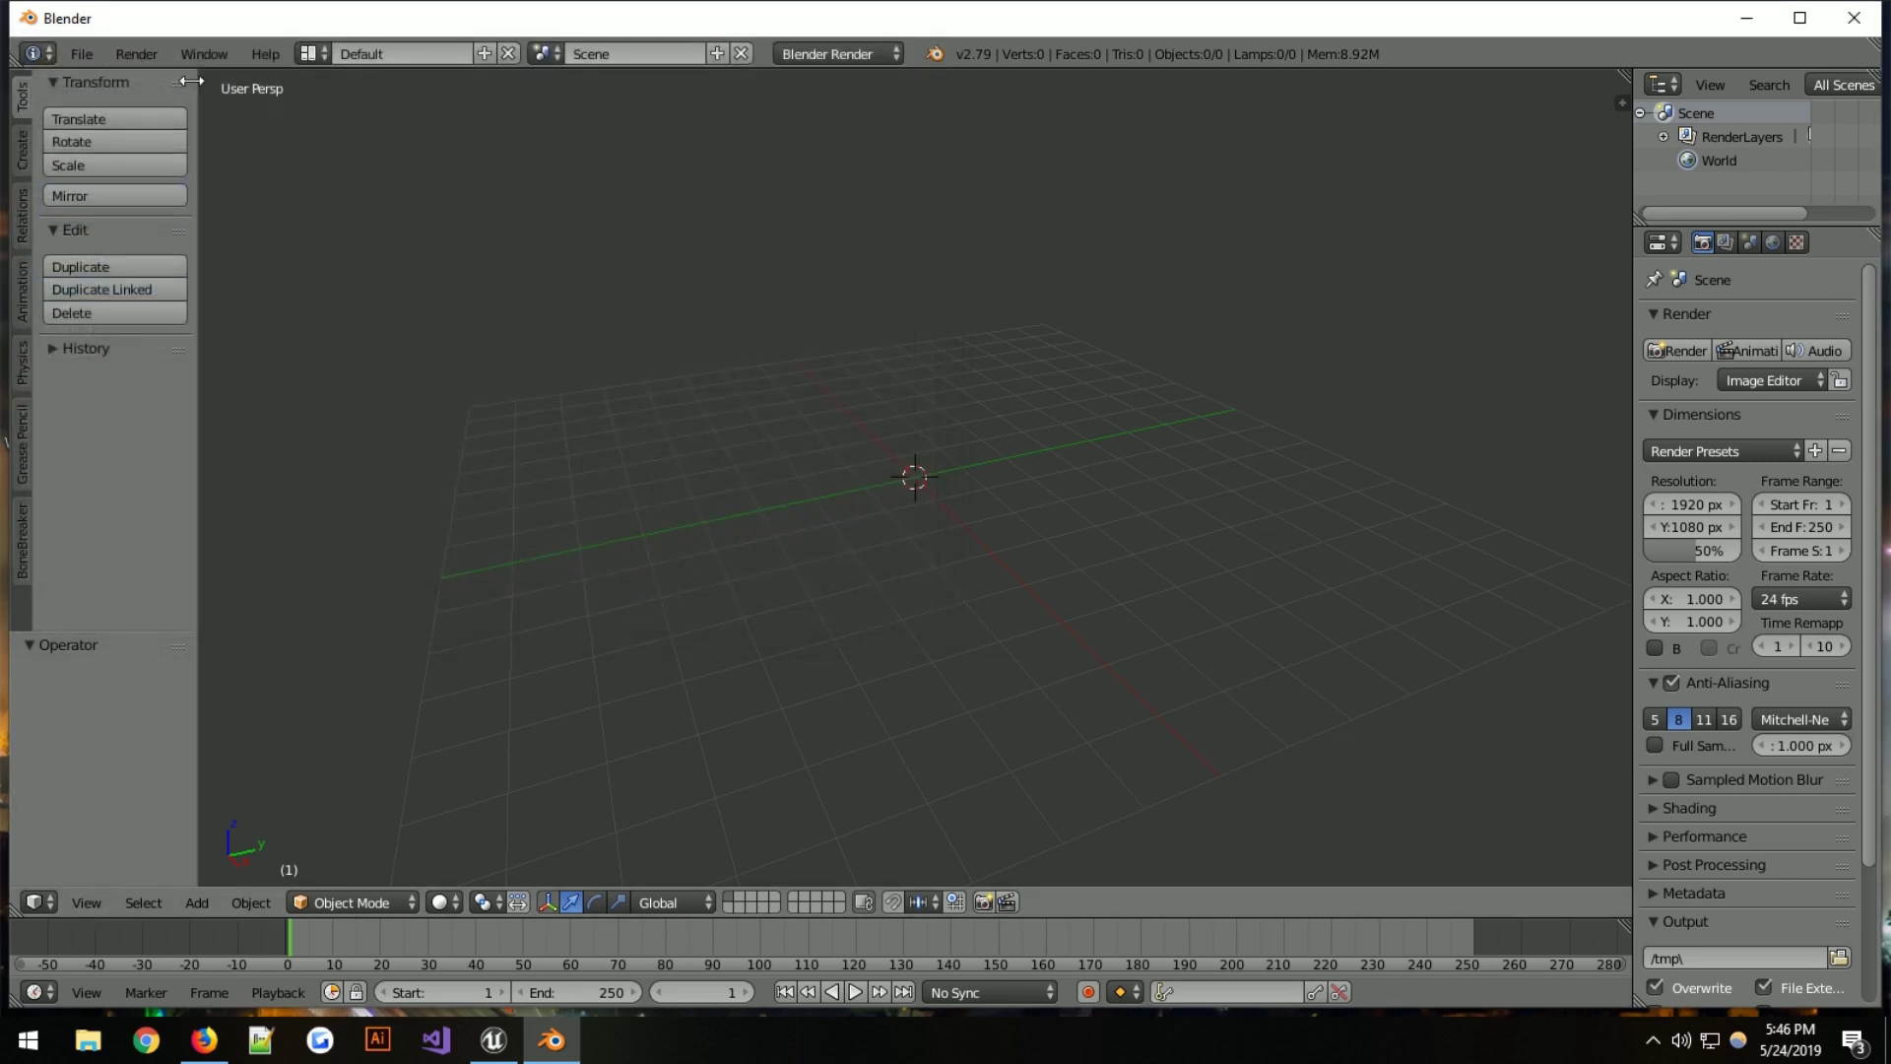
Quit and relaunch Blender, then delete all default objects from the scene
left_click(92, 49)
left_click(136, 600)
left_click(145, 583)
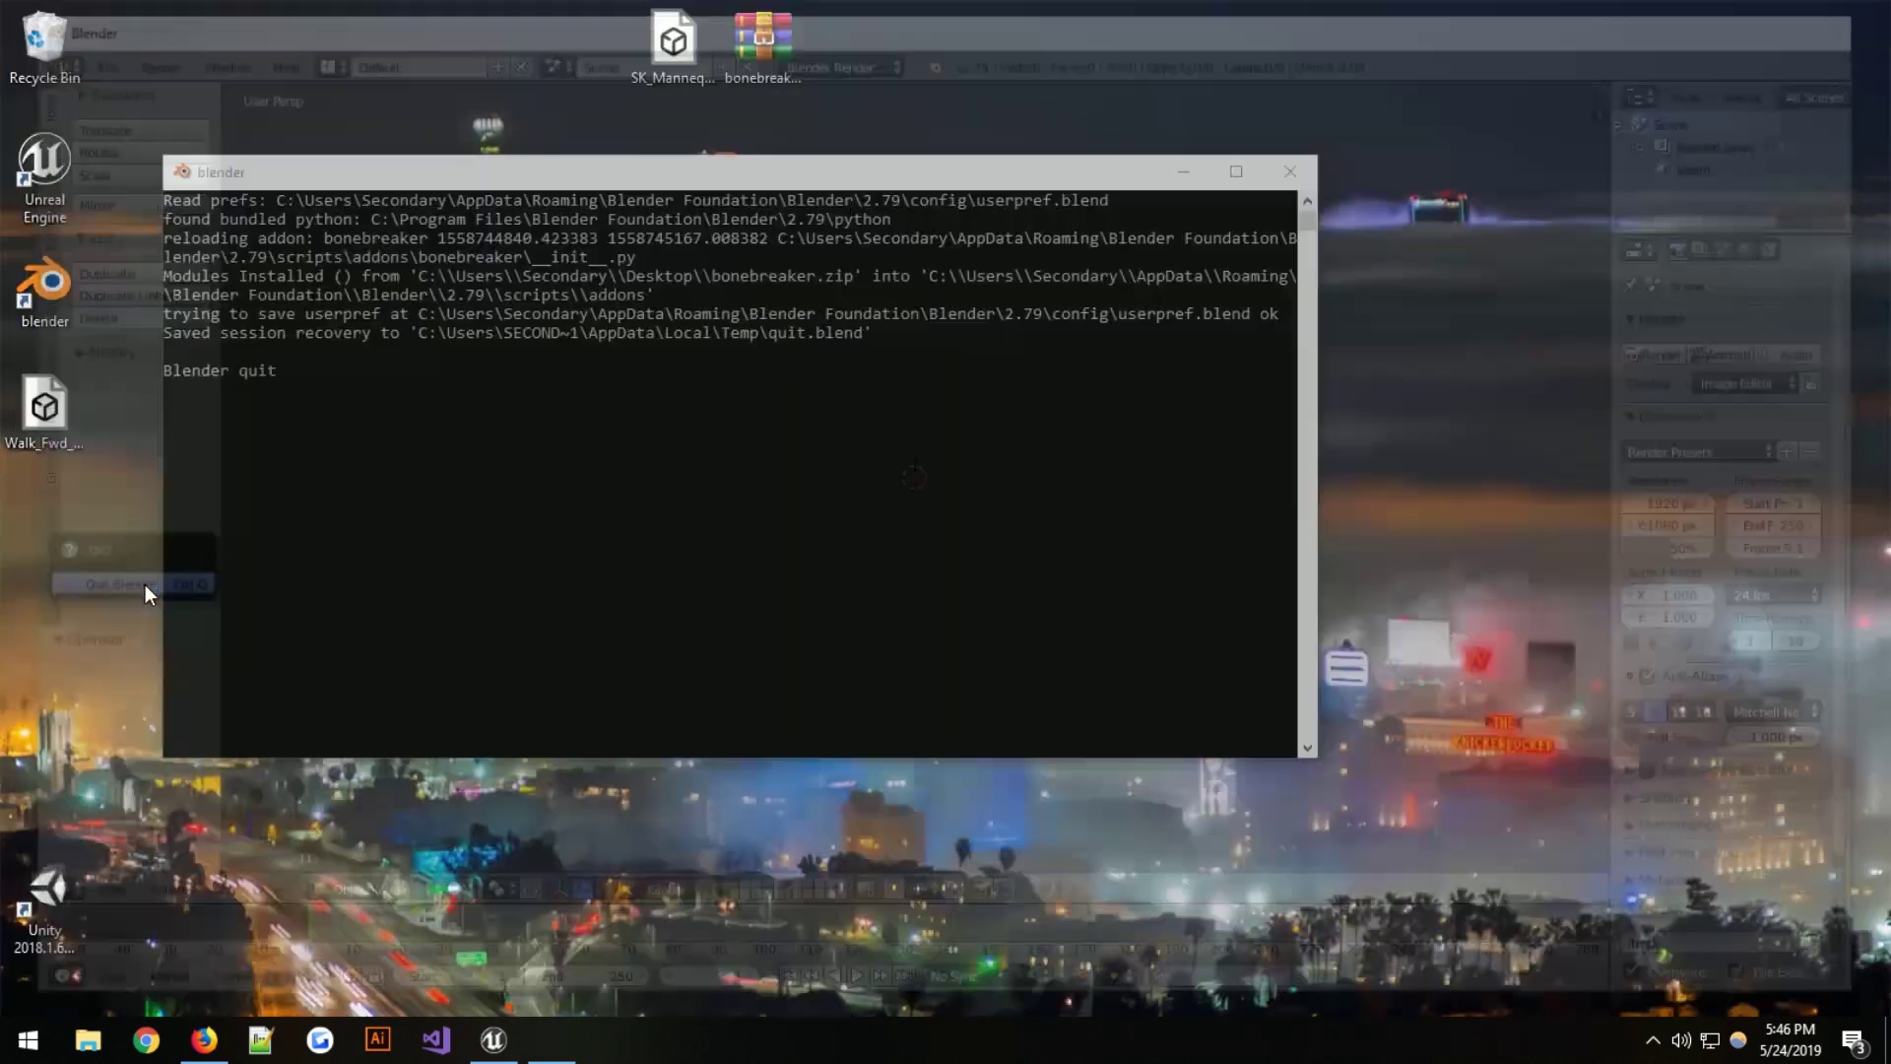
double_click(44, 286)
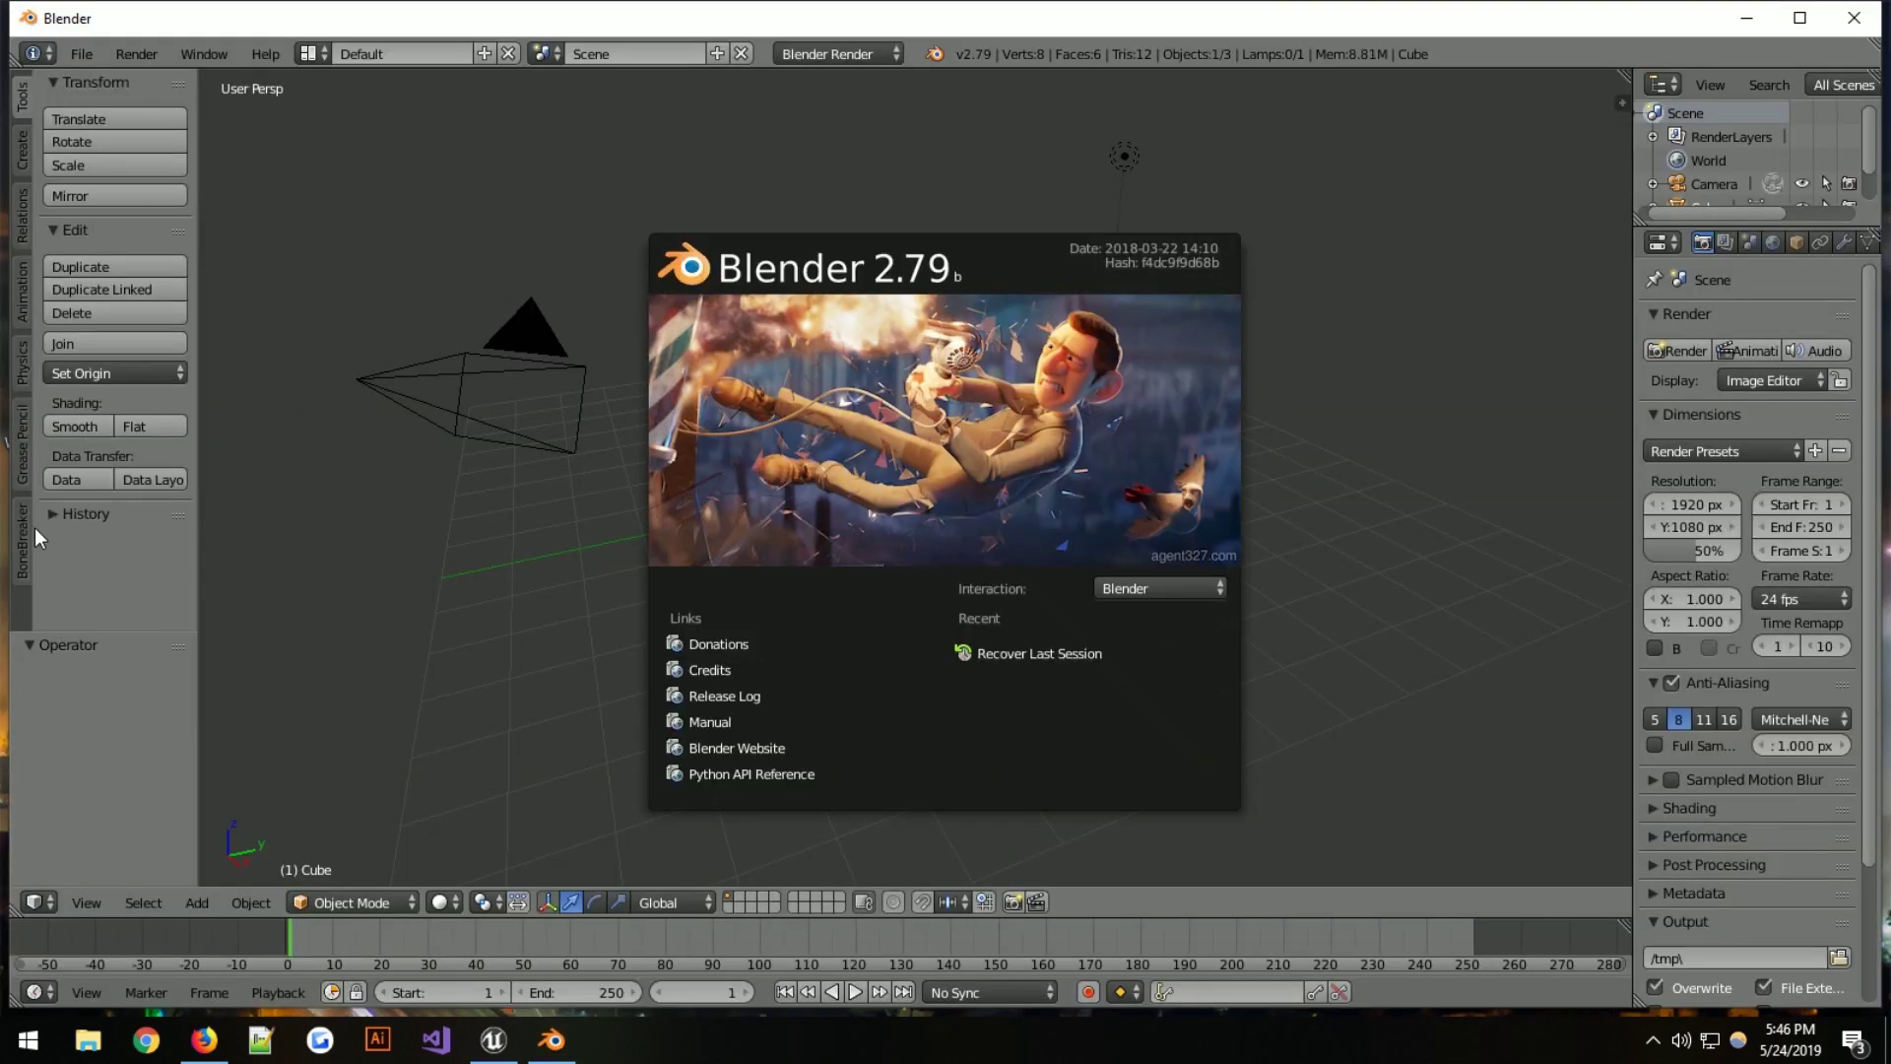
left_click(902, 357)
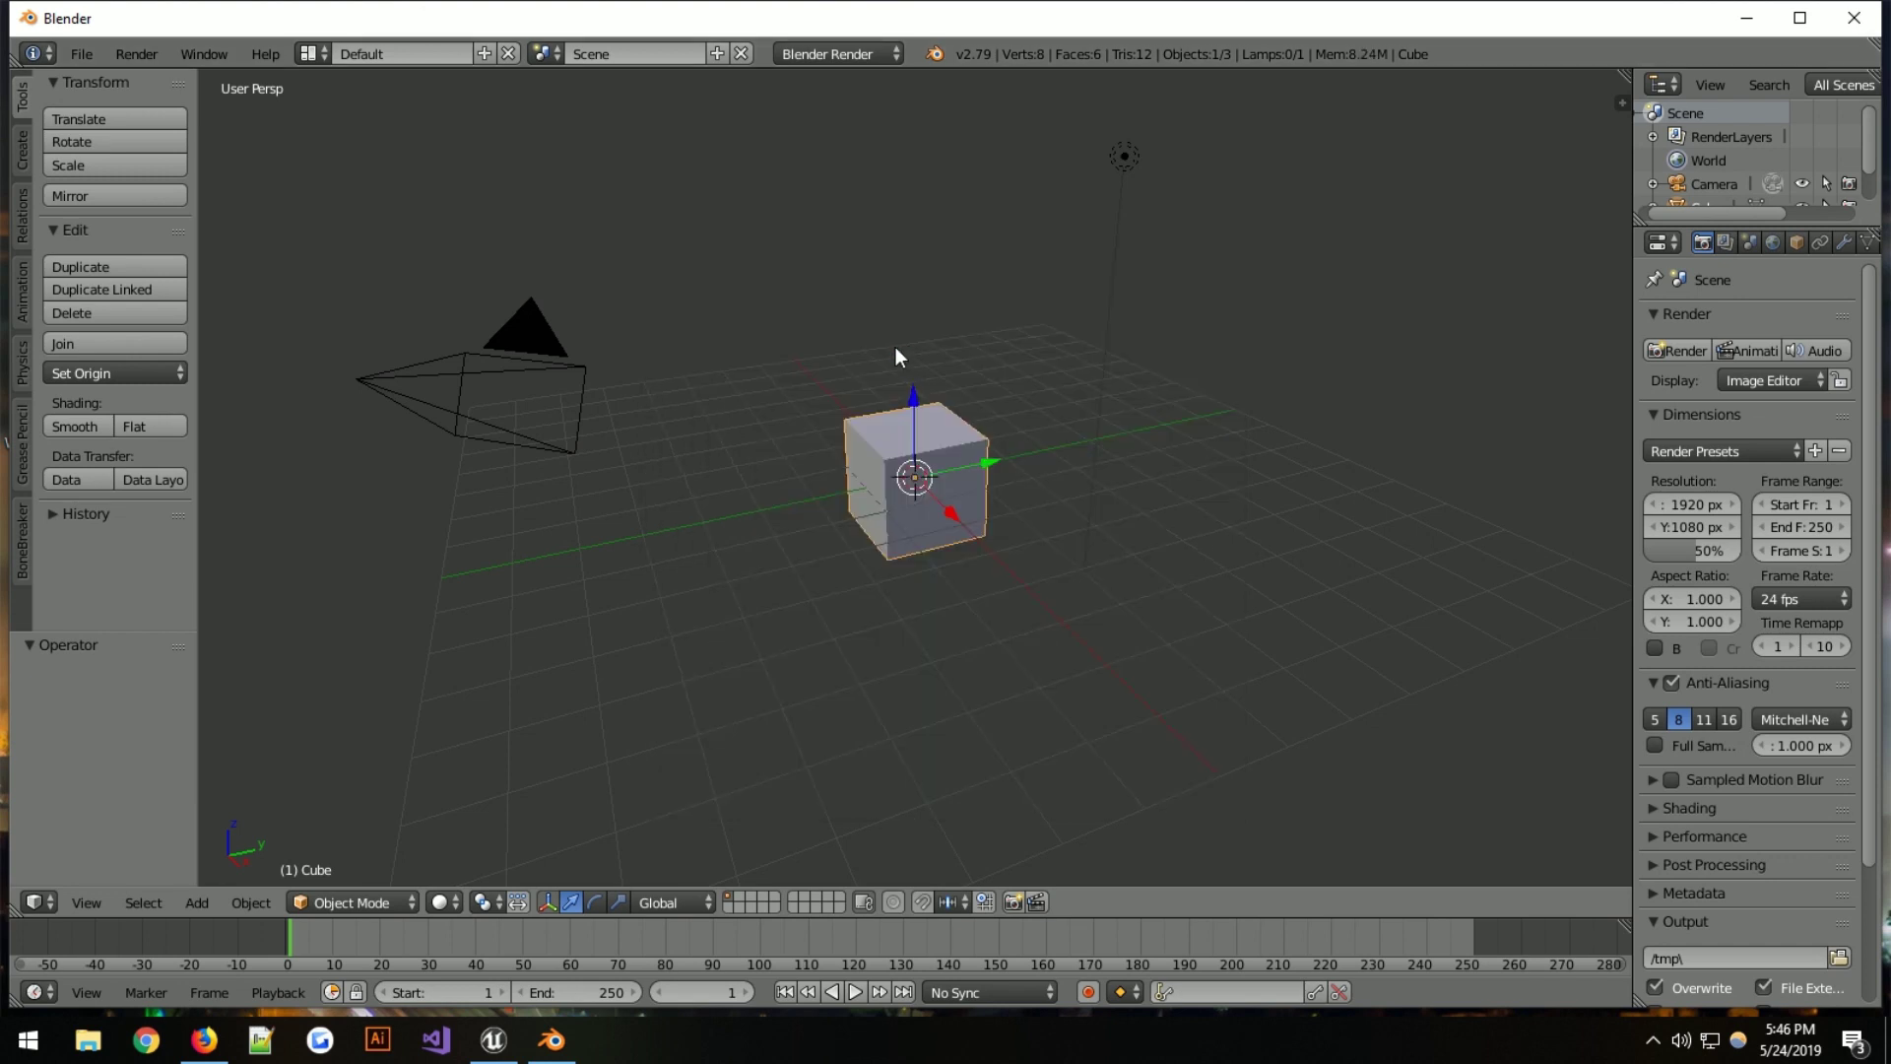
key("a")
key("a")
key("x")
left_click(746, 397)
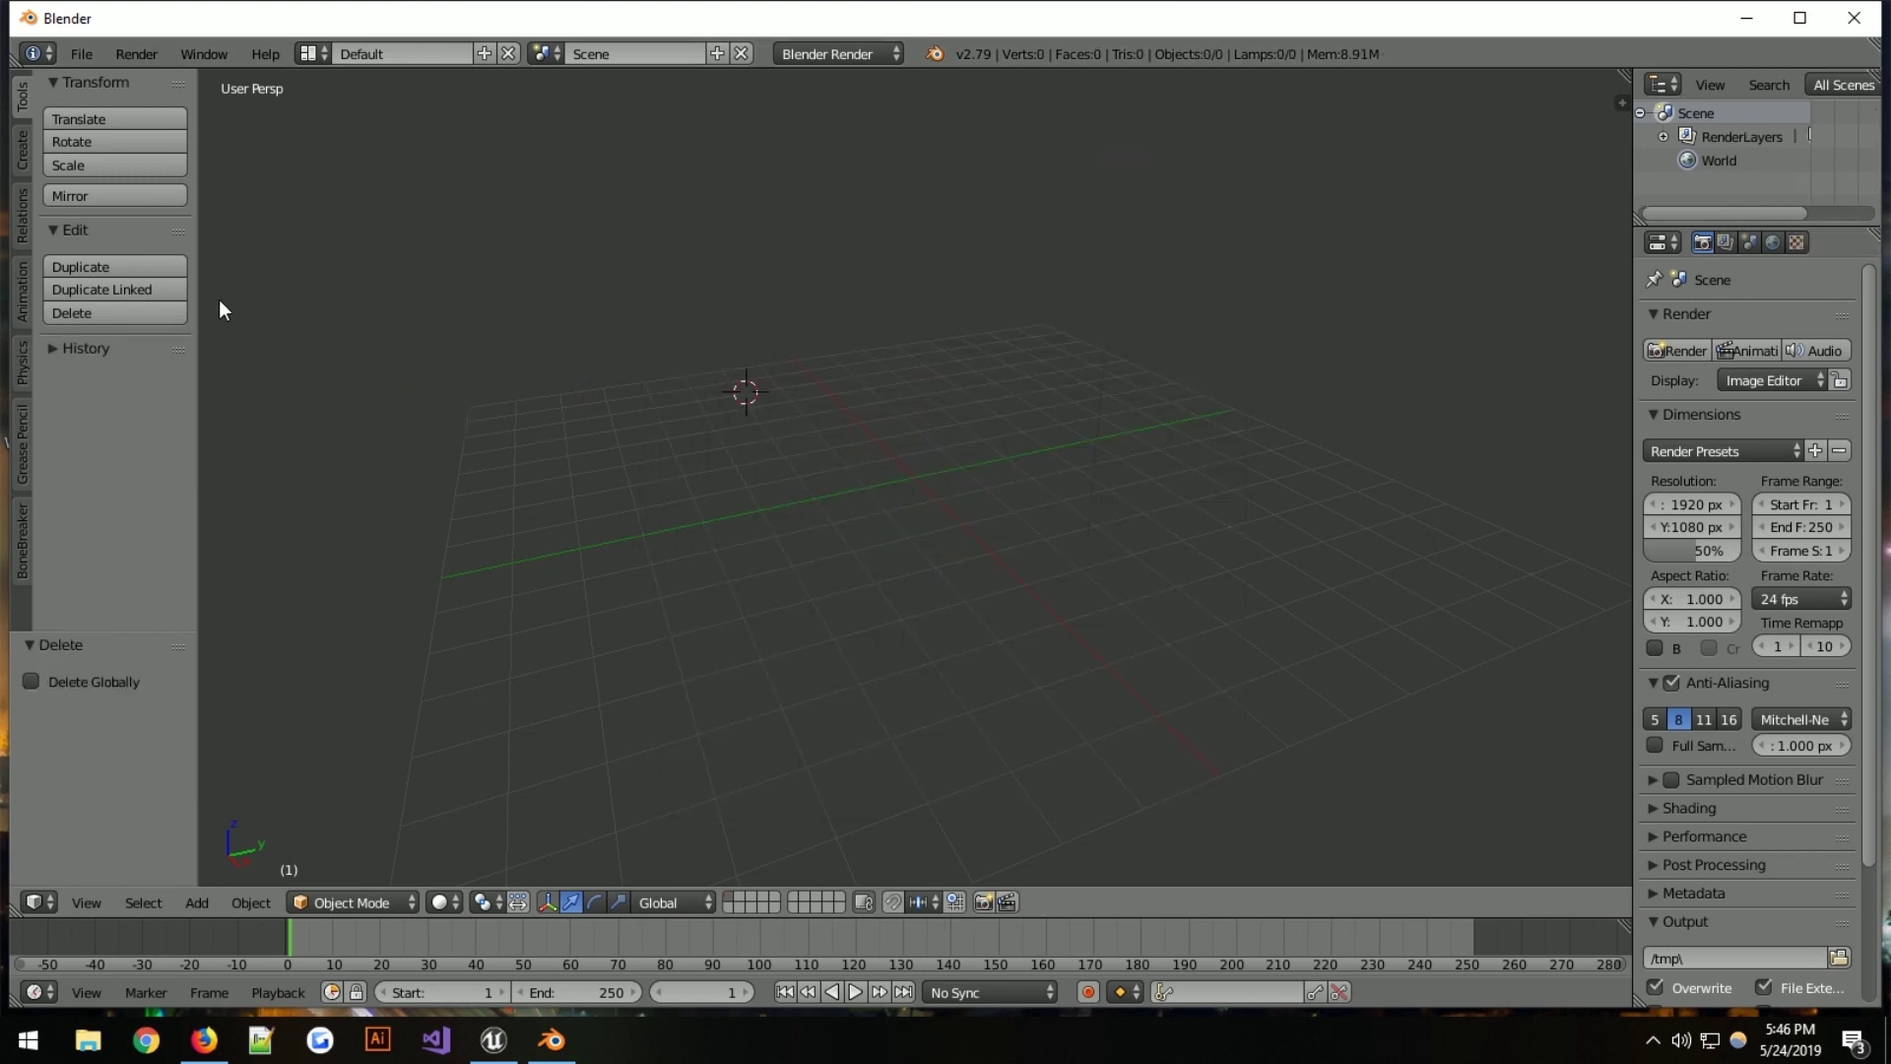
Show the BoneBreaker tab's import and rigging tools and widen the tool shelf
left_click(17, 538)
scroll(95, 313, "down", 3)
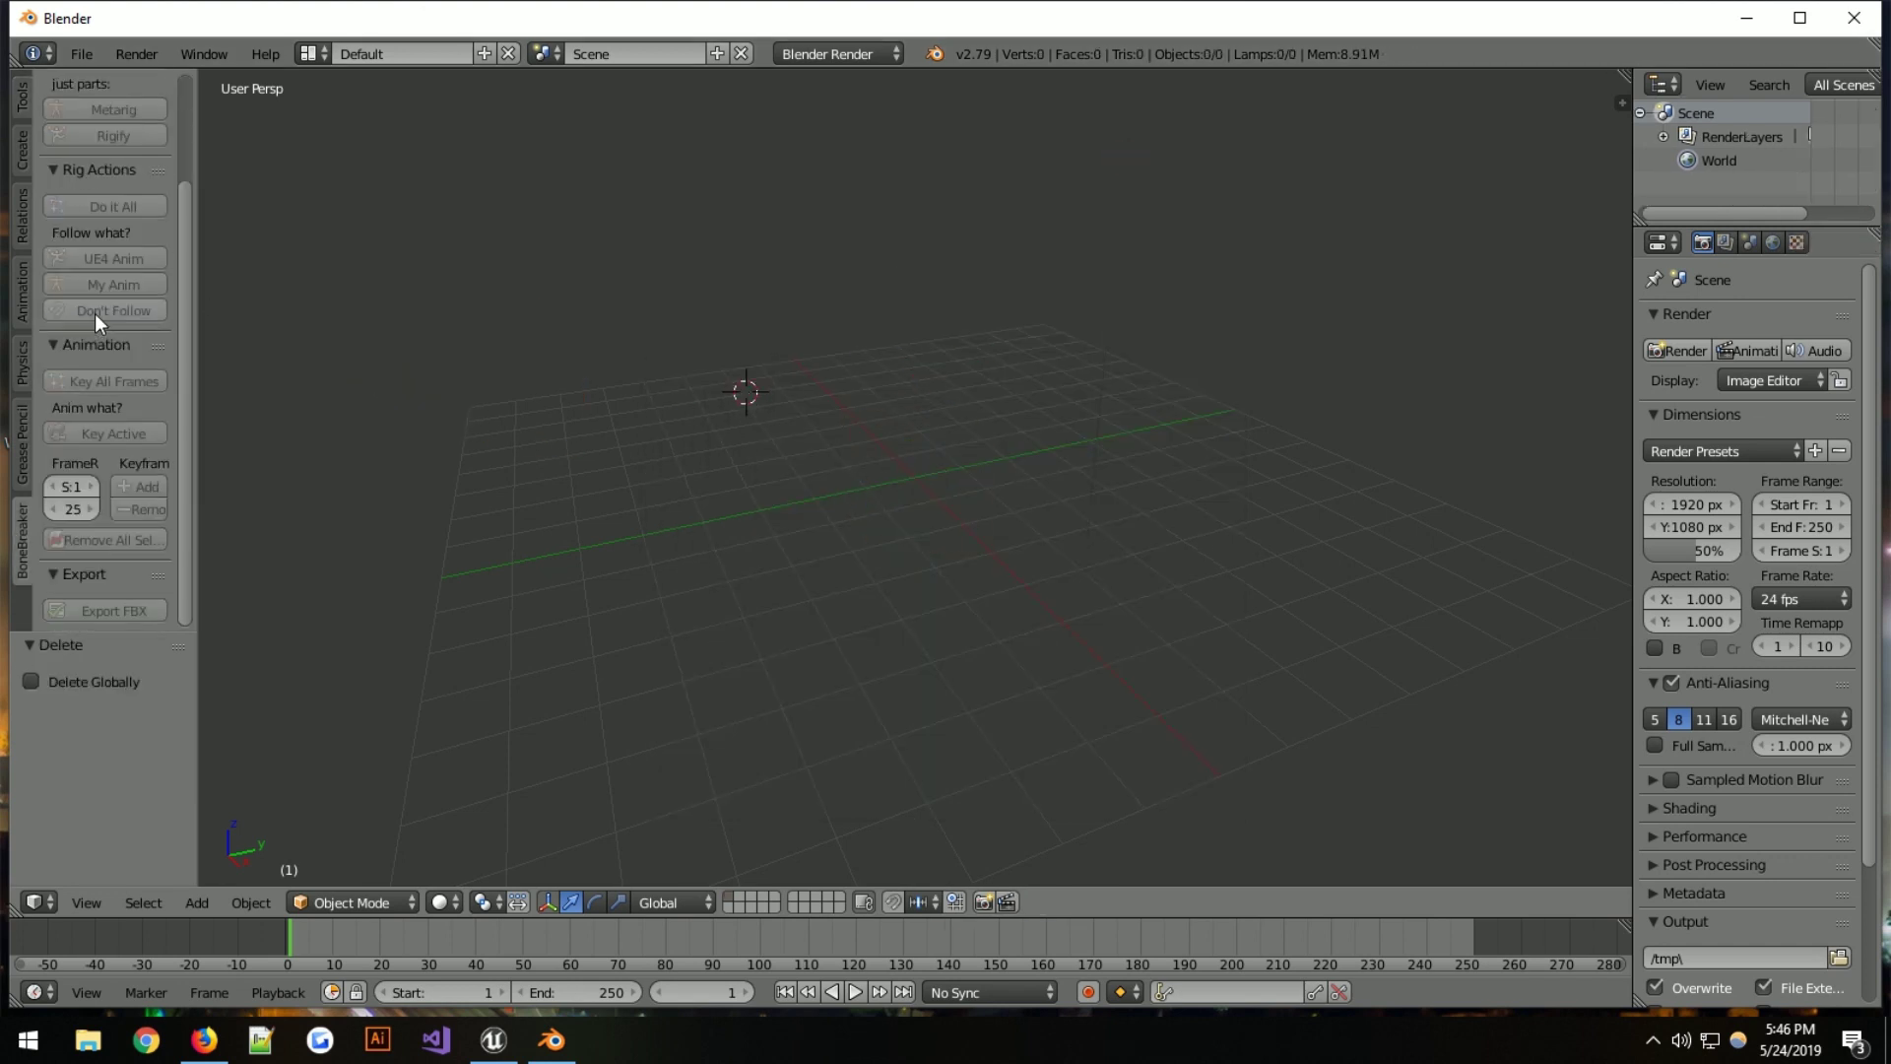
scroll(95, 314, "up", 3)
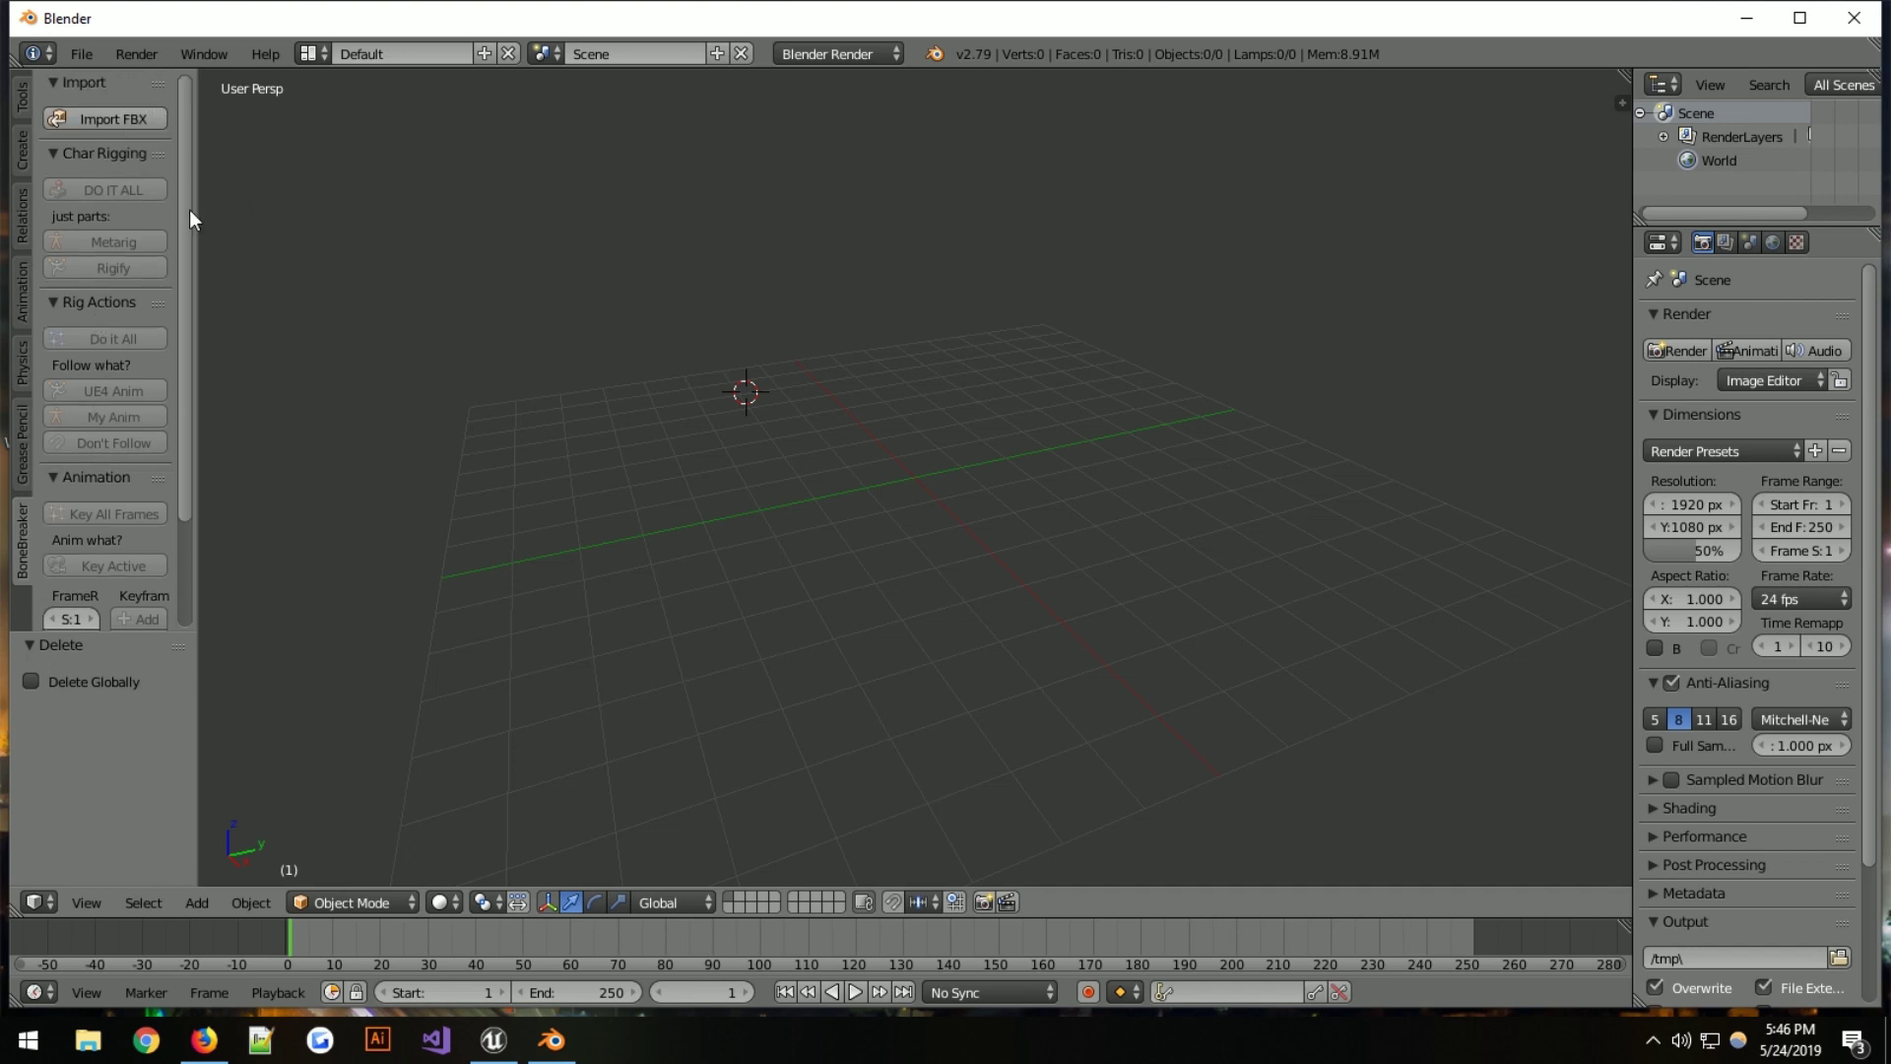
left_click_drag(200, 211, 276, 218)
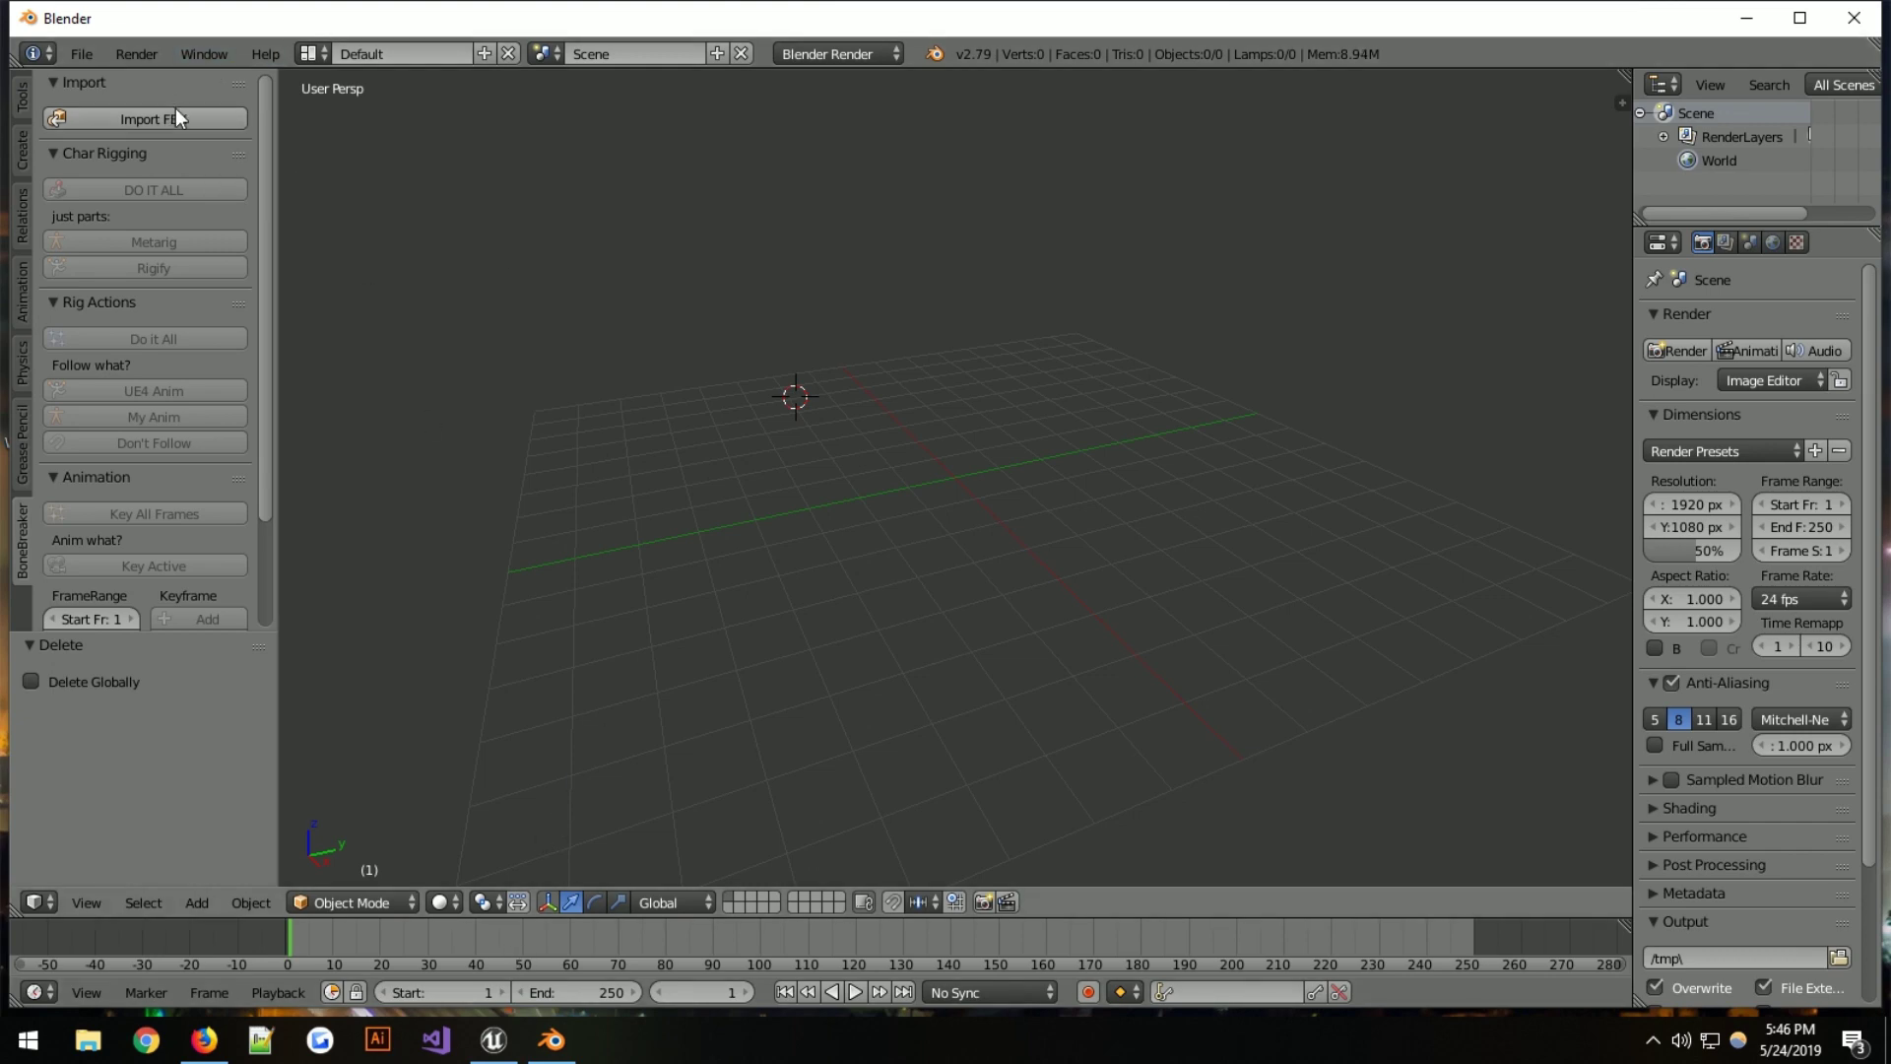
In the Unreal Content Browser, select the Walk_Fwd_Rifle_Ironsights animation
left_click(492, 1039)
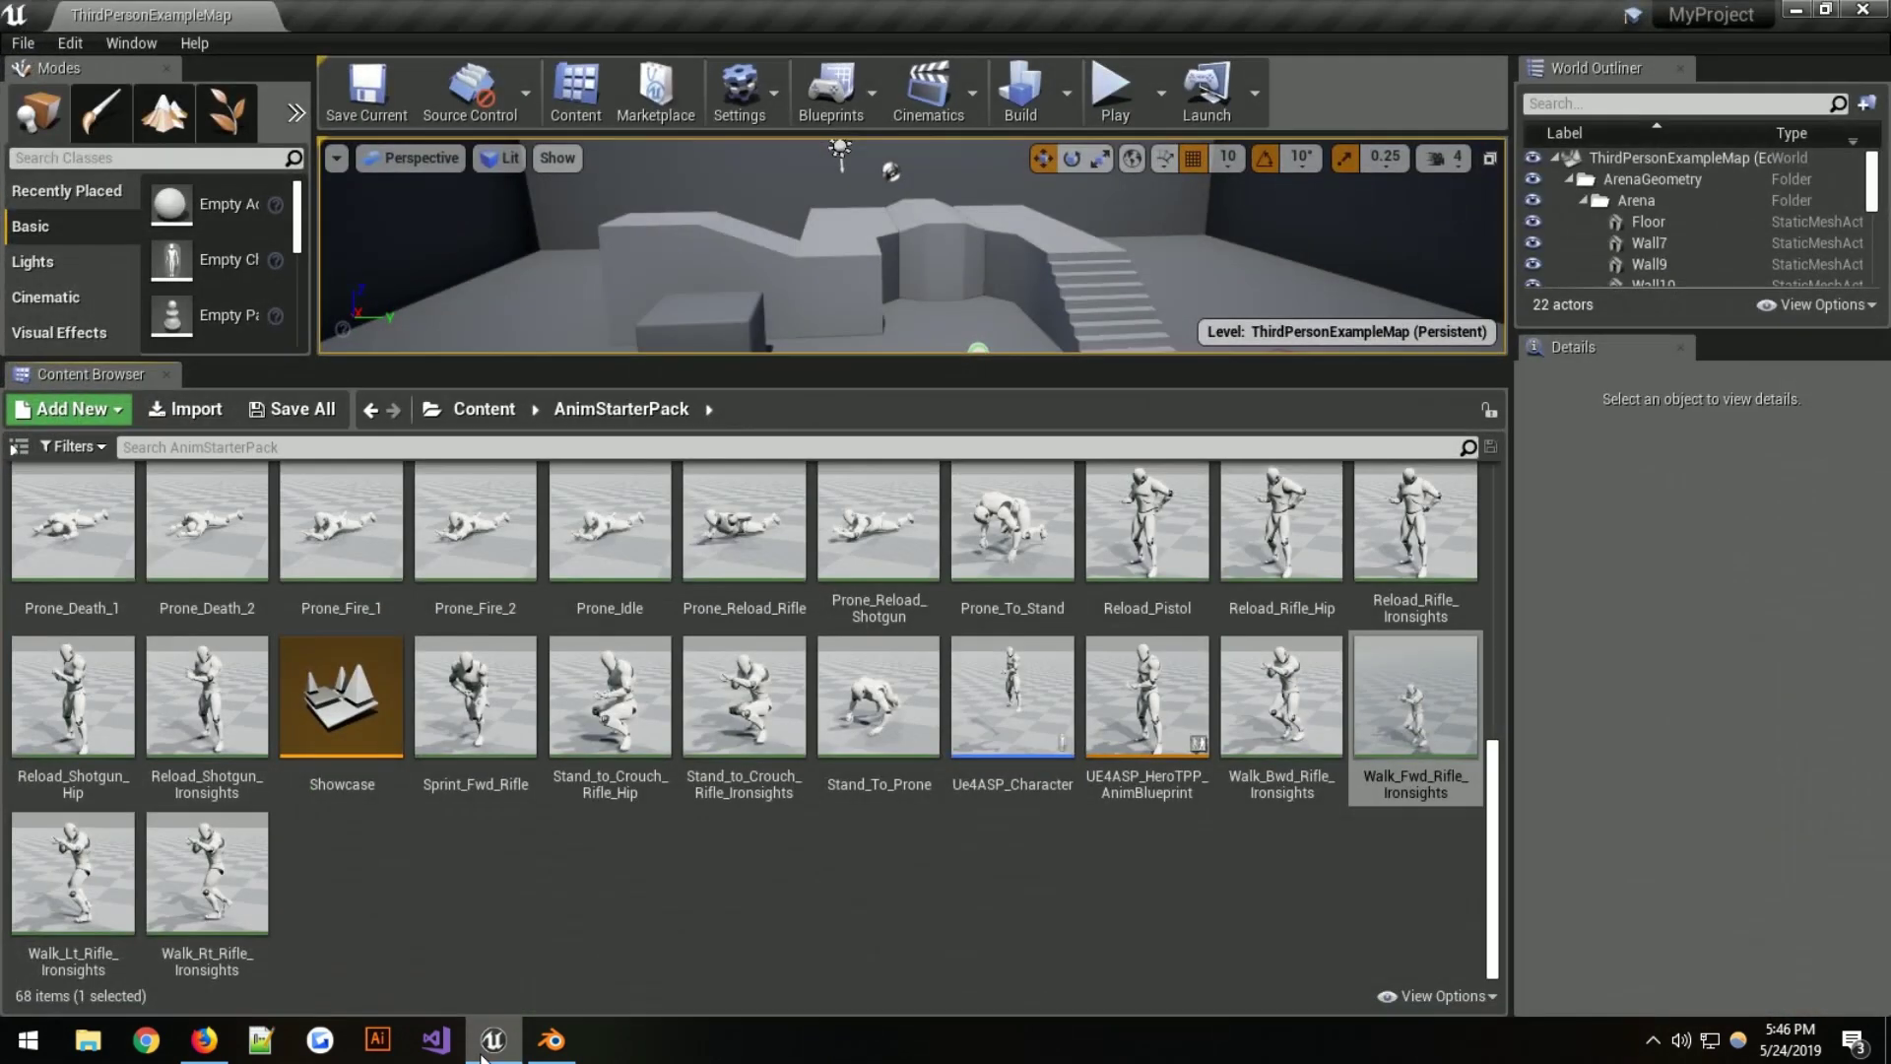
left_click(682, 773)
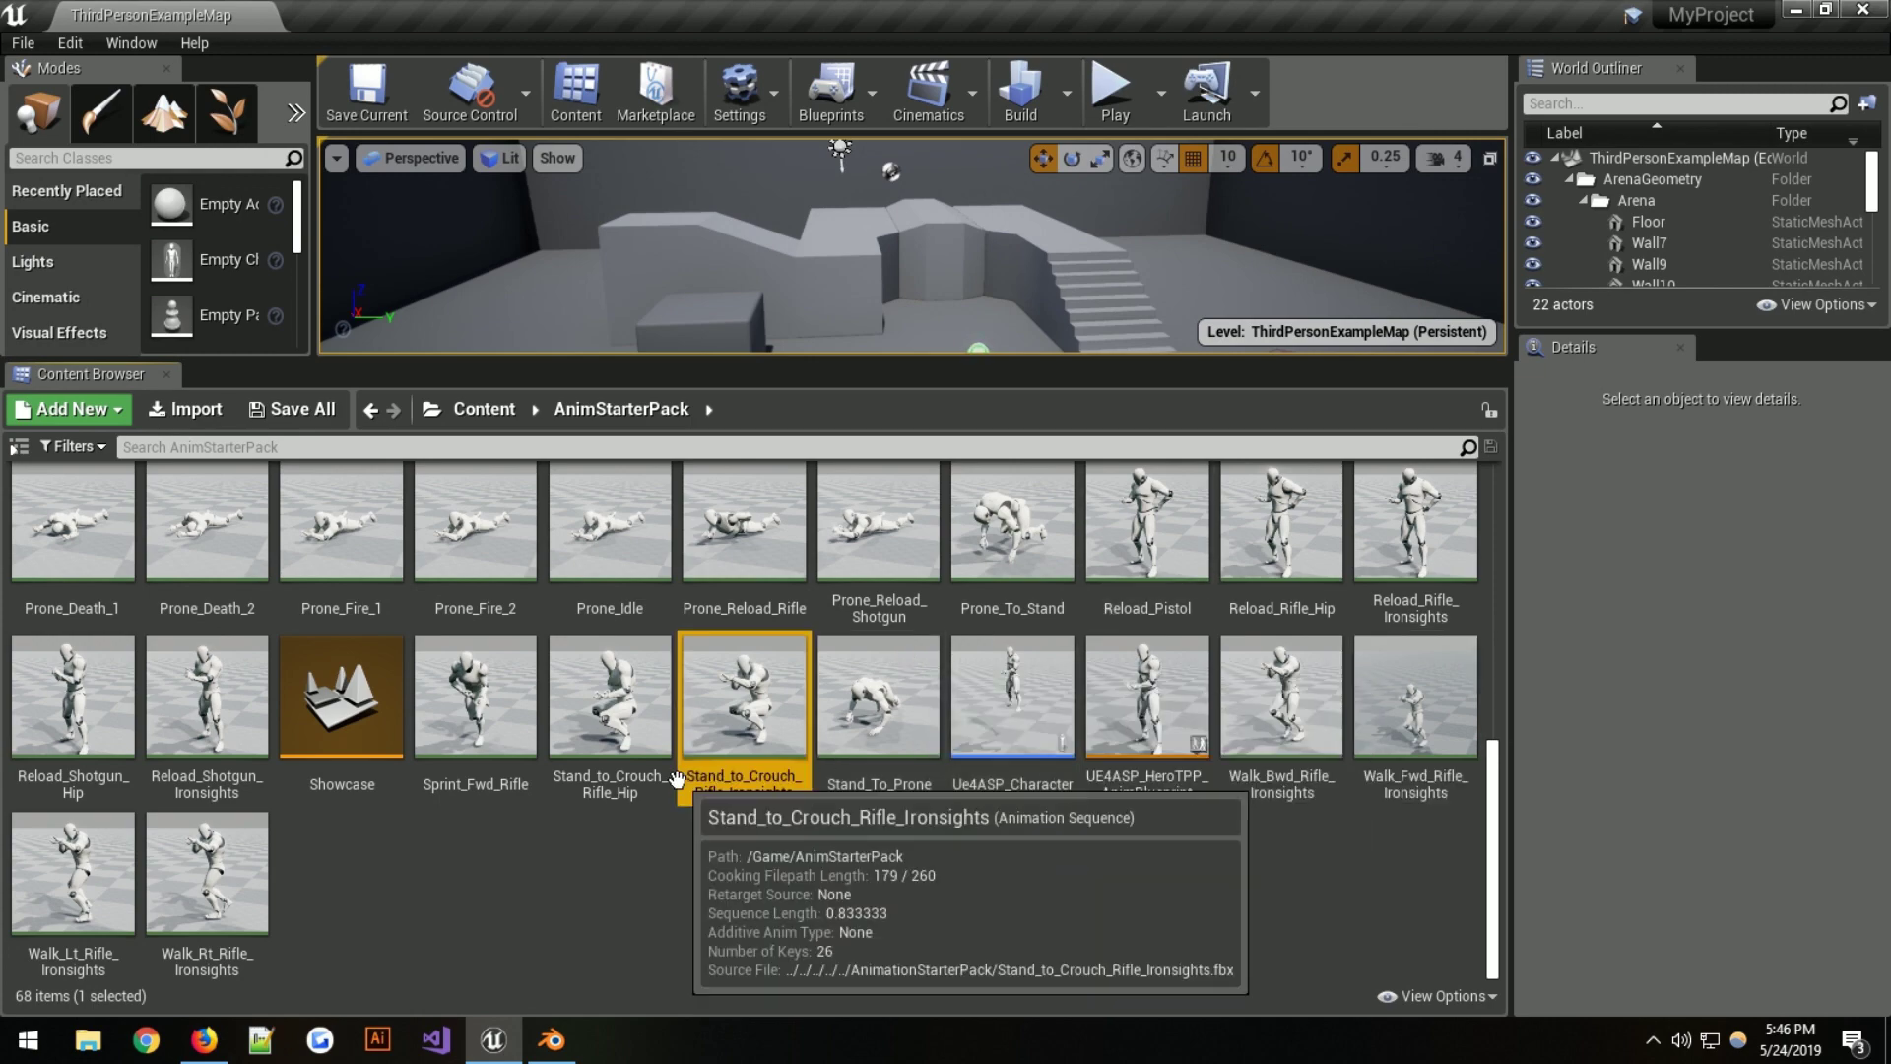
scroll(1041, 477, "up", 3)
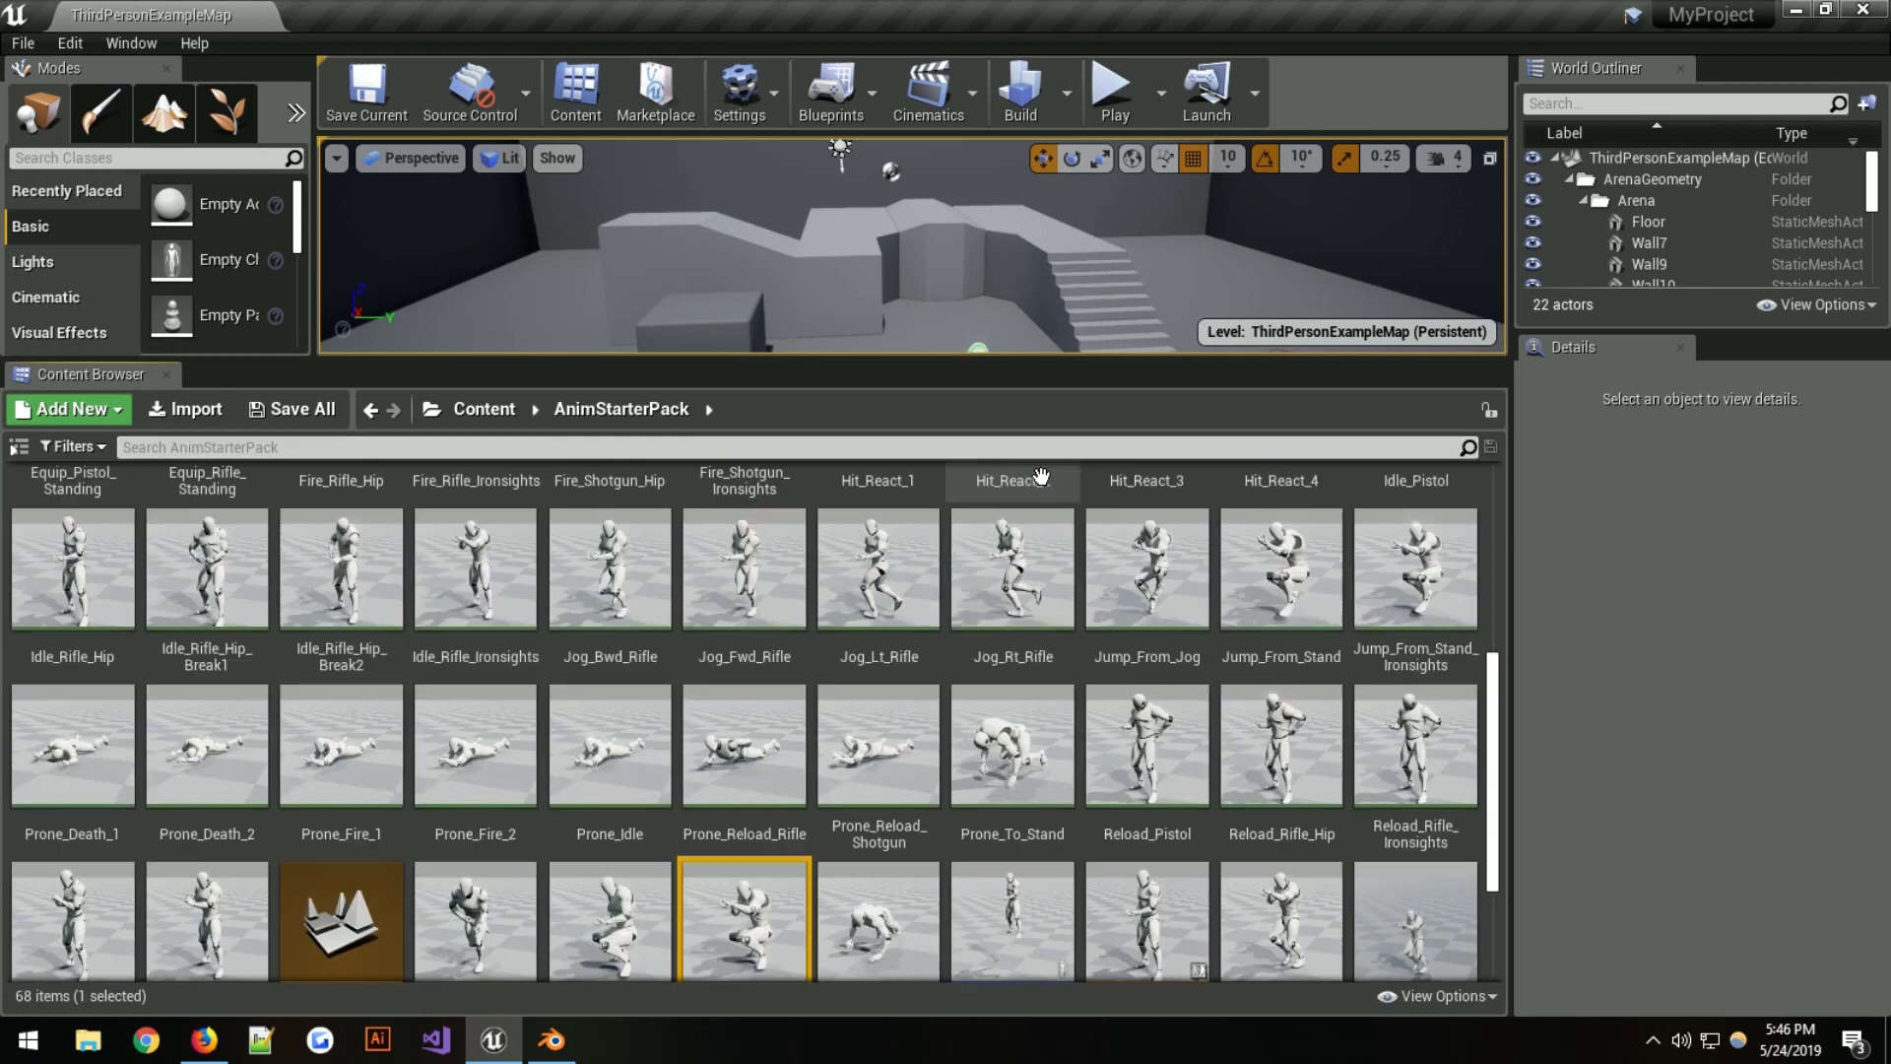
scroll(1041, 476, "up", 8)
scroll(1041, 477, "down", 6)
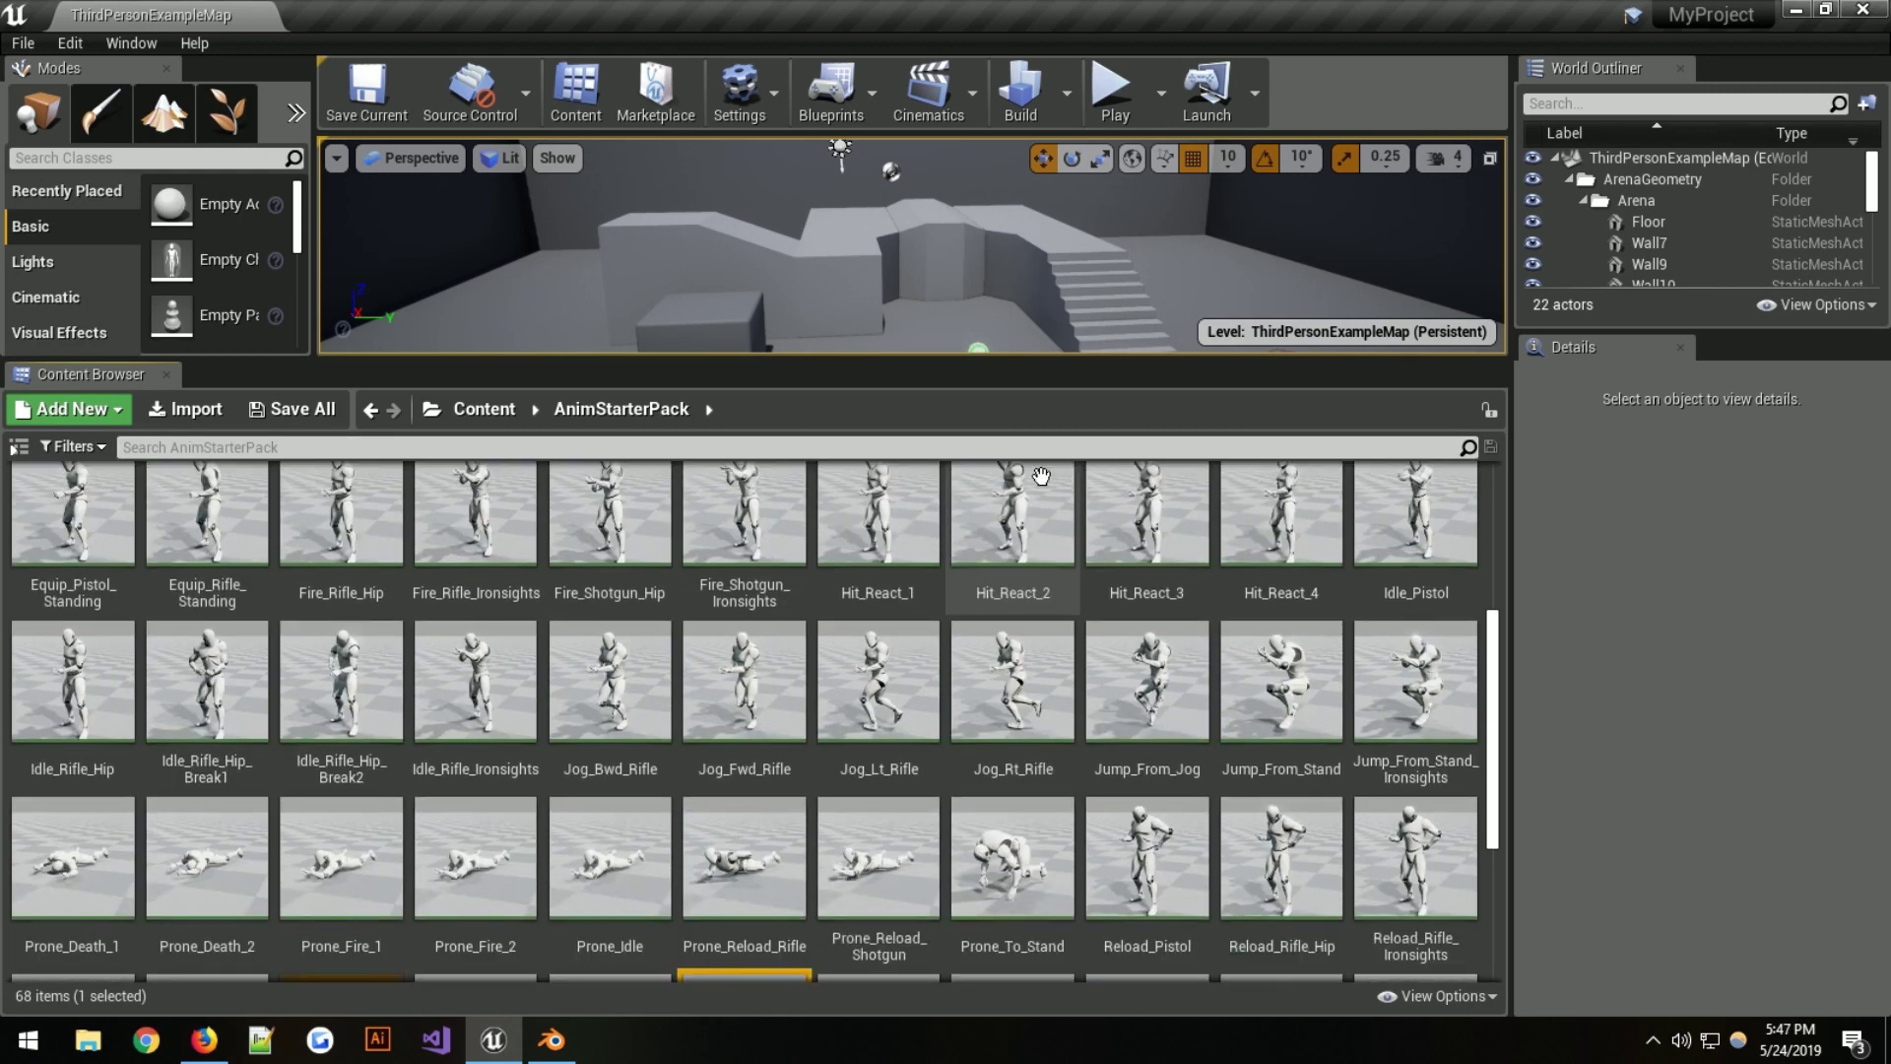
scroll(1041, 477, "down", 4)
left_click(1415, 704)
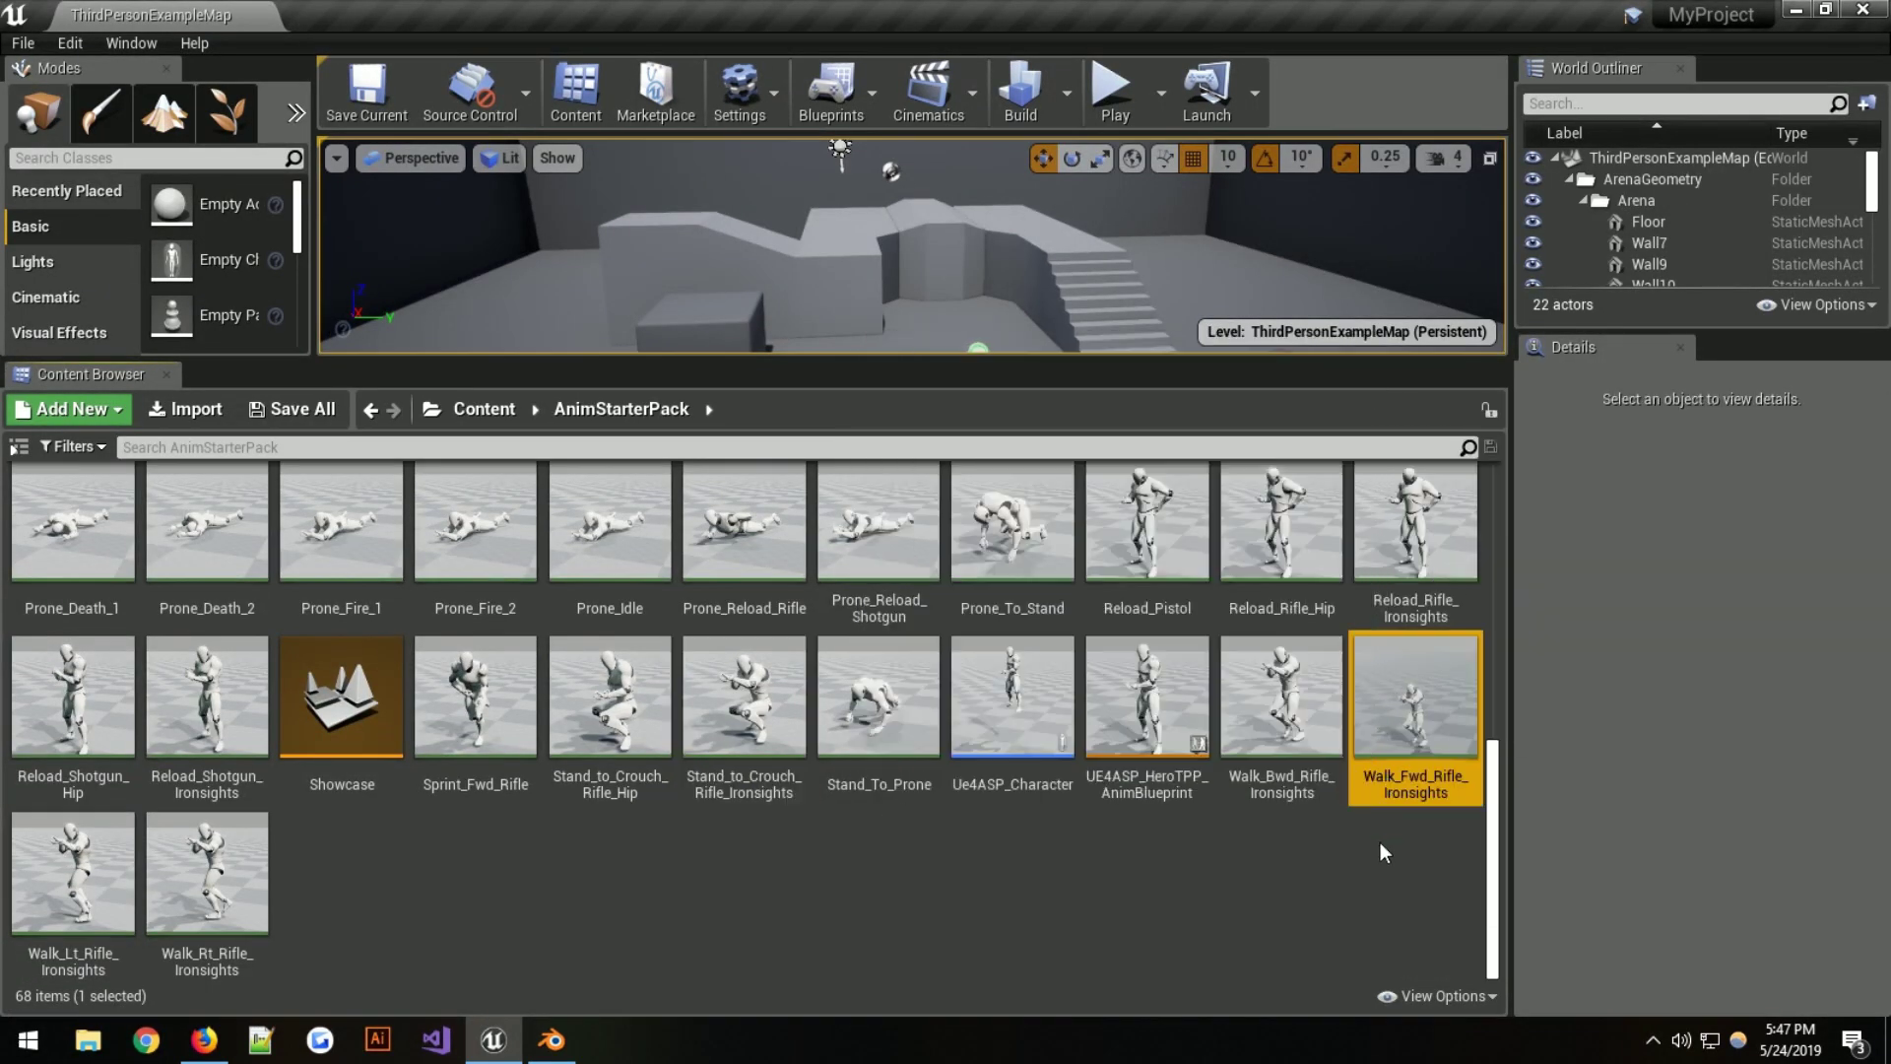
Export Walk_Fwd_Rifle_Ironsights as FBX to the Desktop with default export options
right_click(1406, 689)
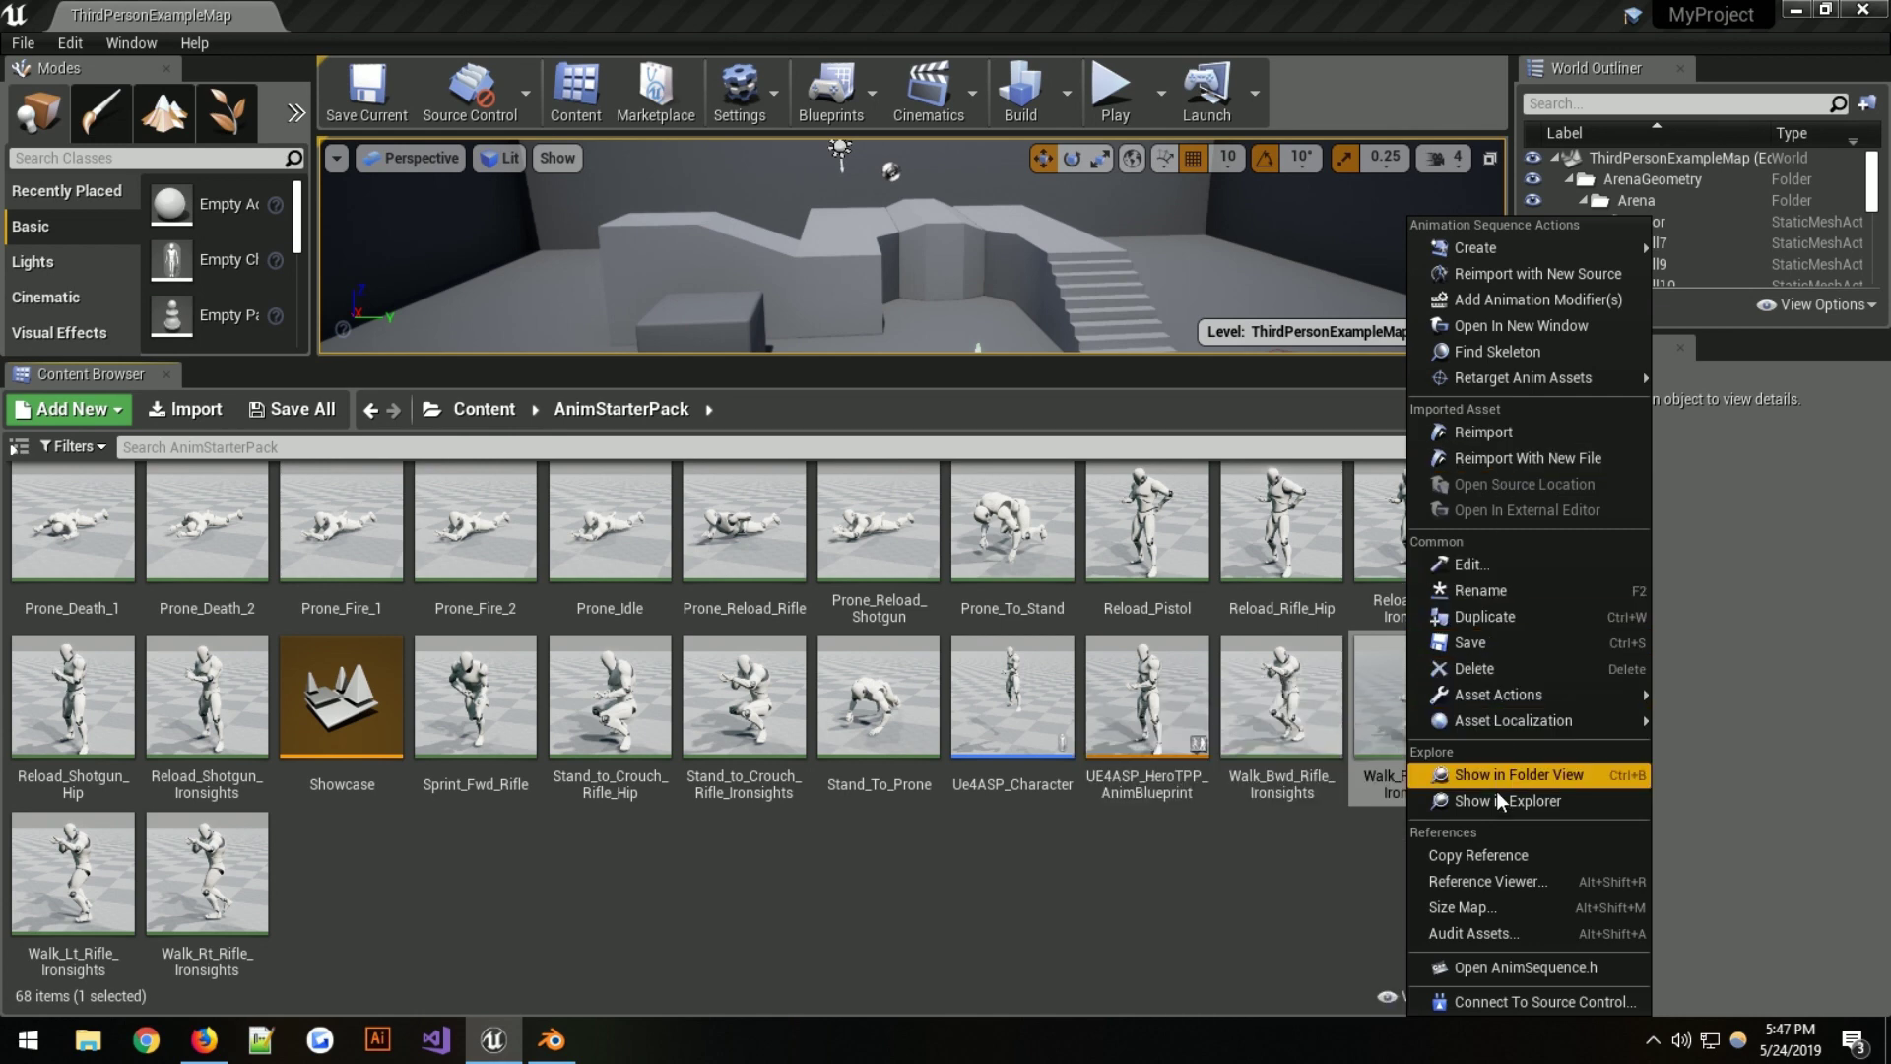
mouse_move(1511, 693)
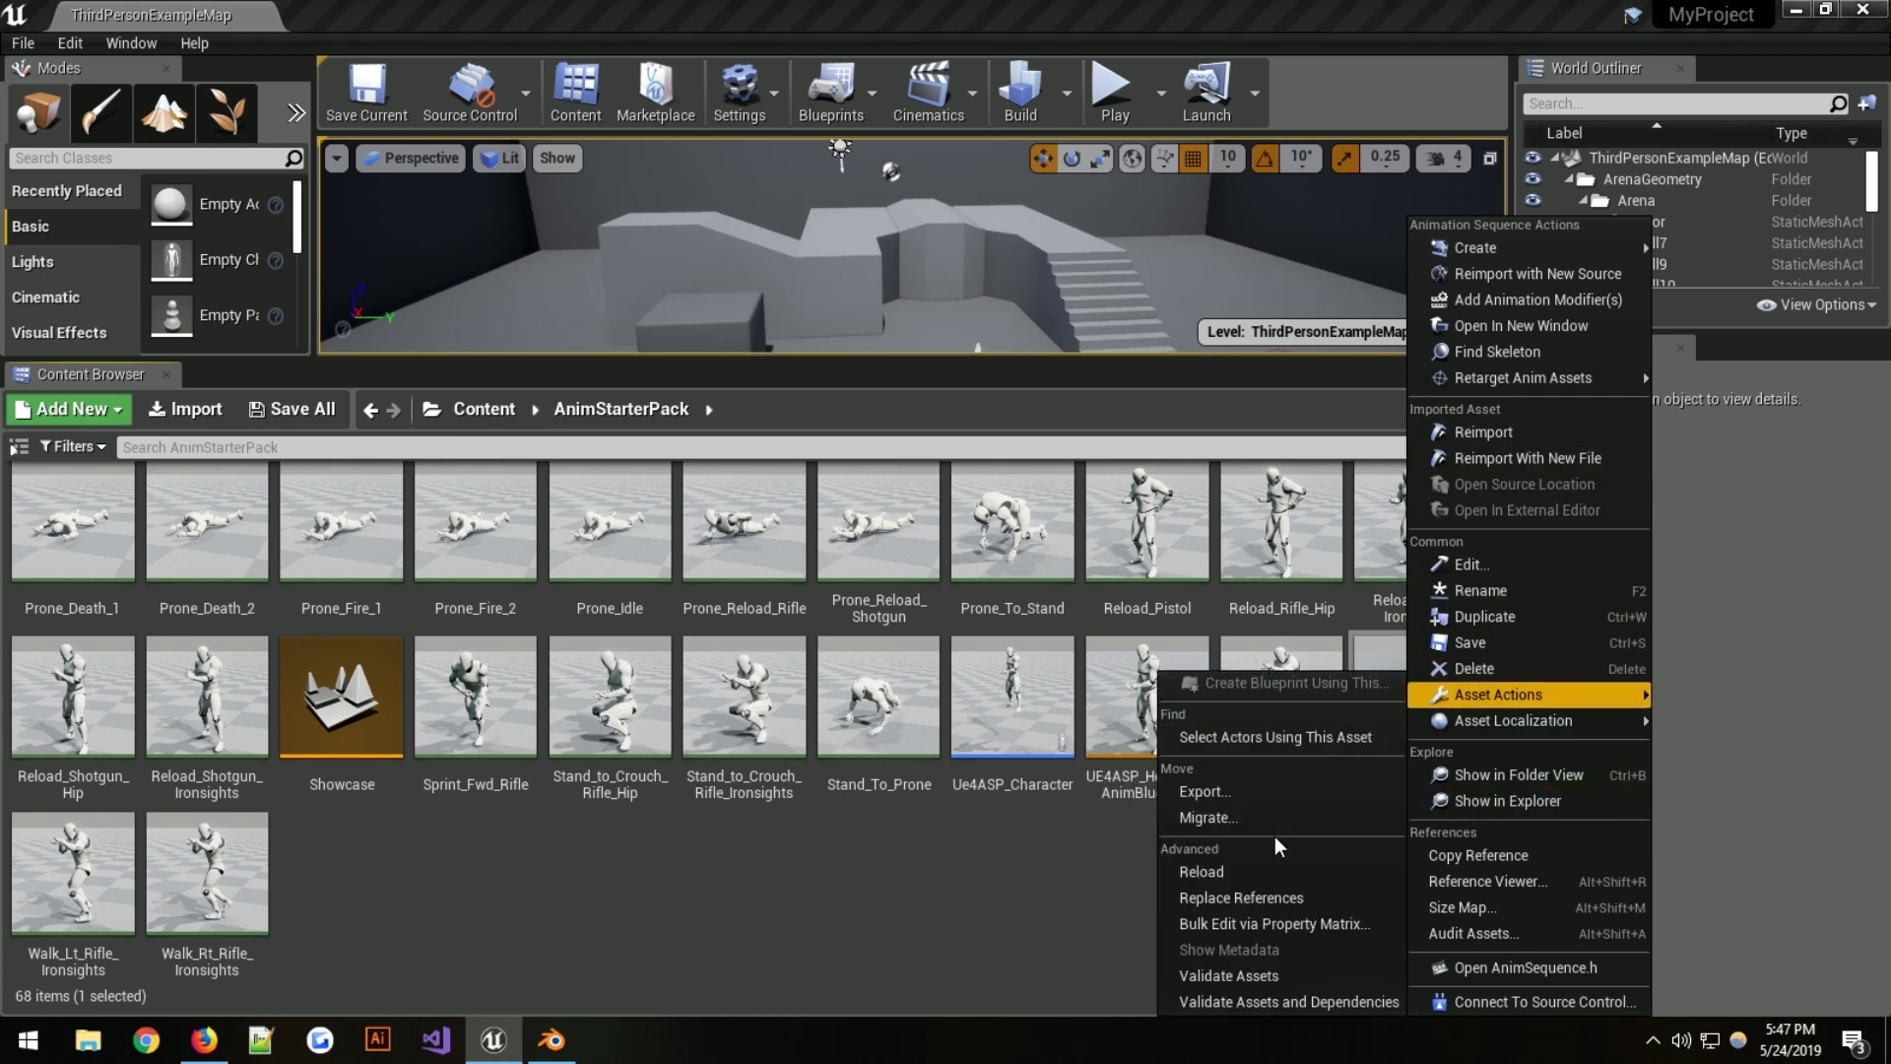
left_click(1249, 793)
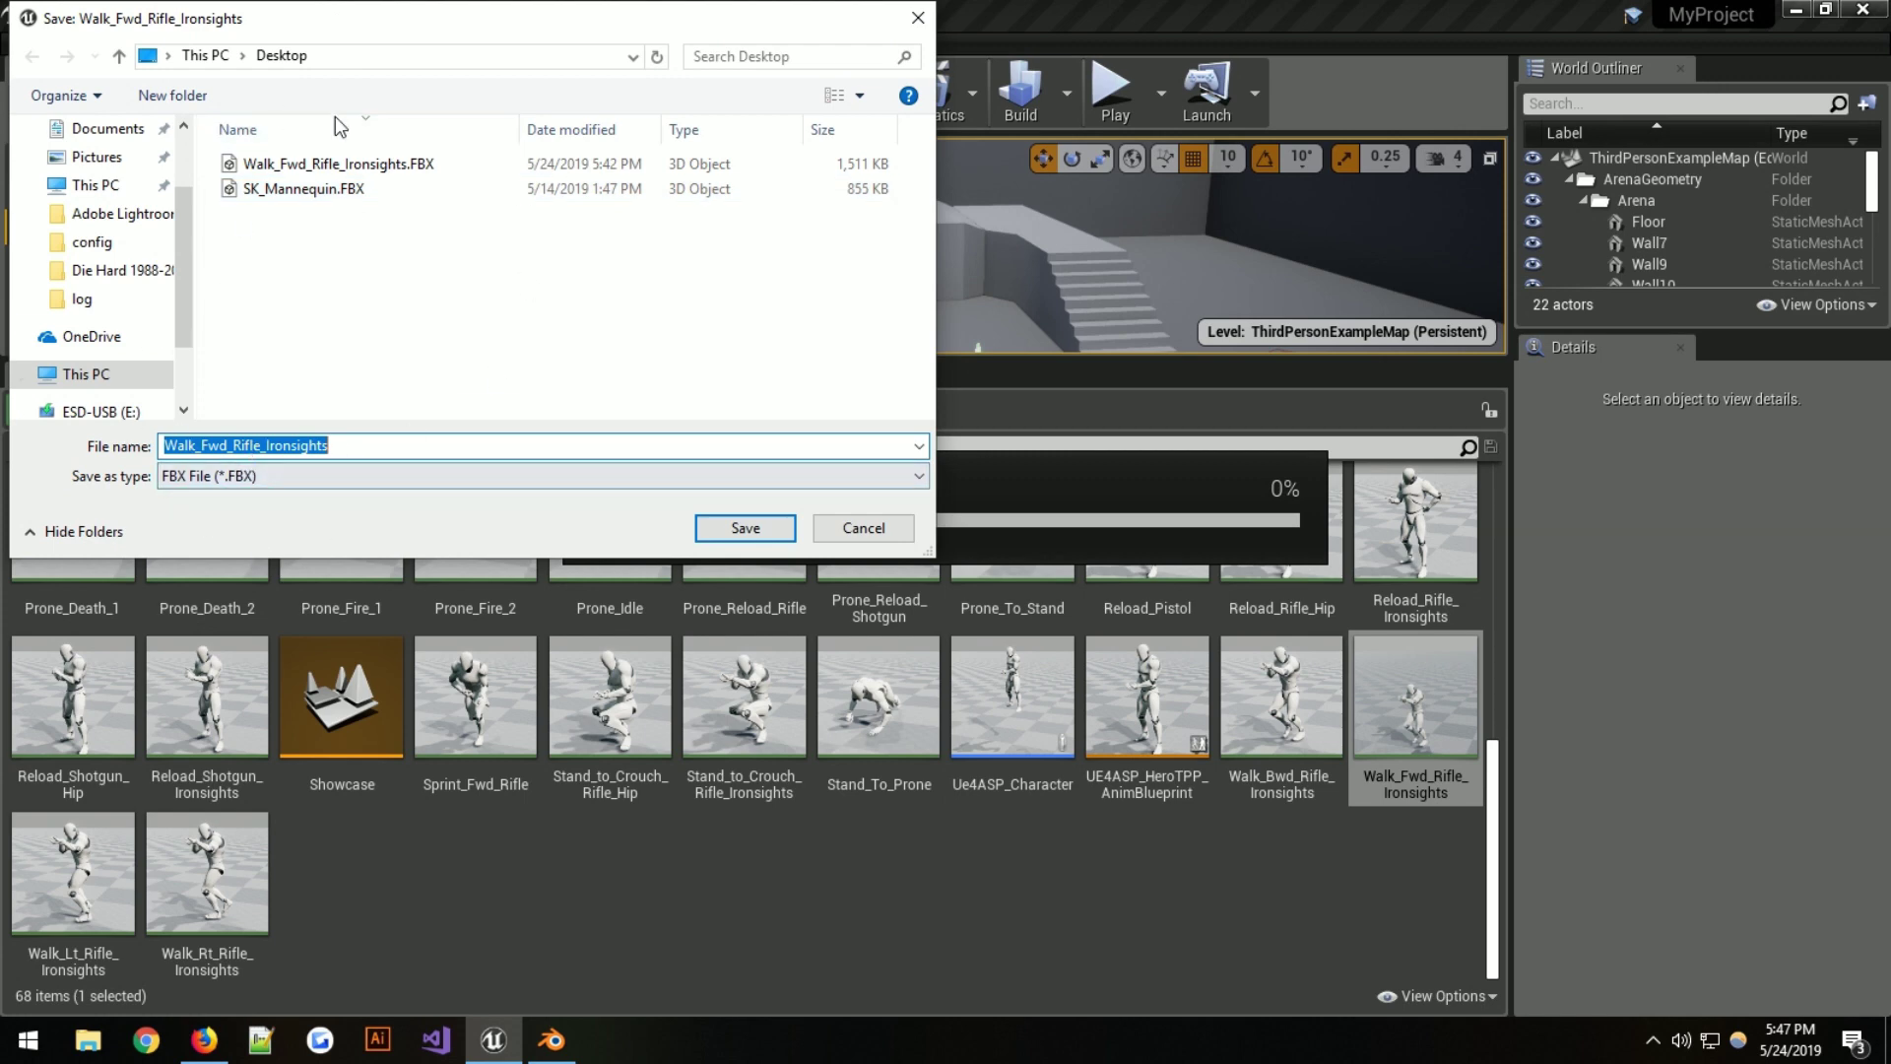
left_click(761, 528)
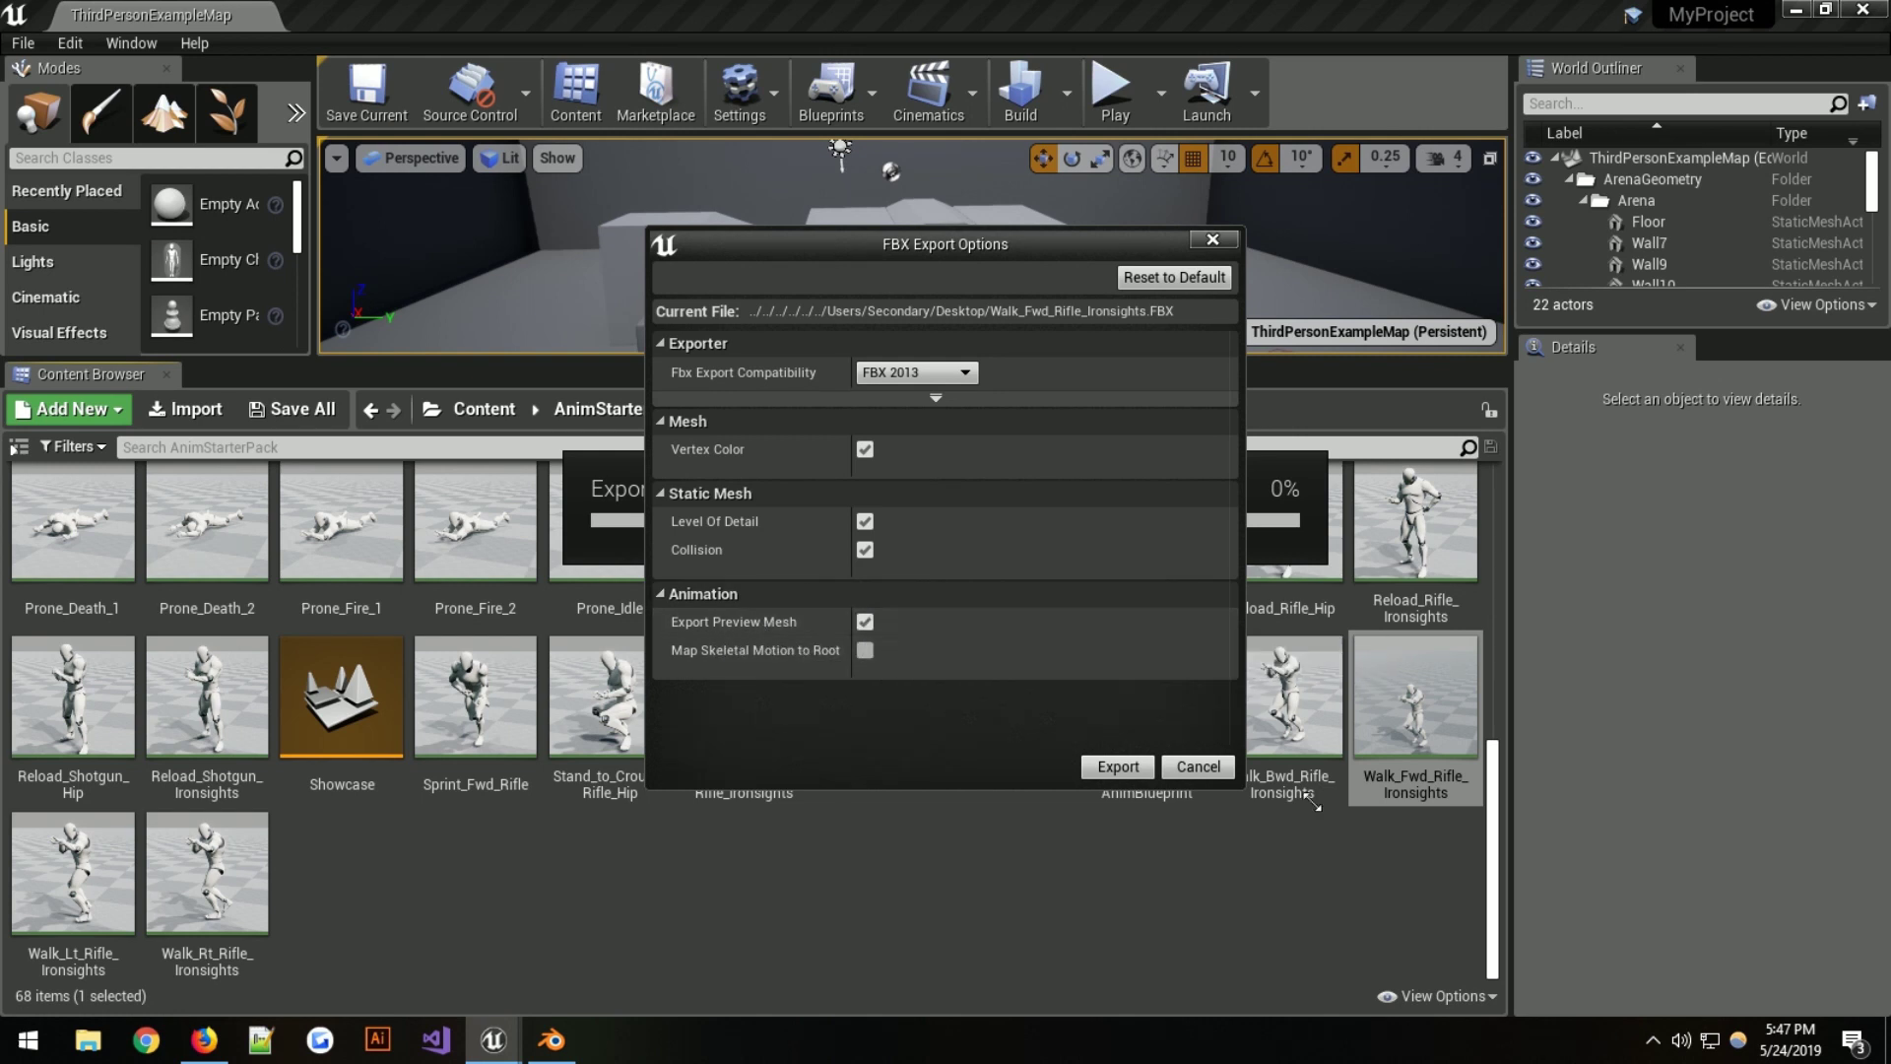
left_click(1126, 769)
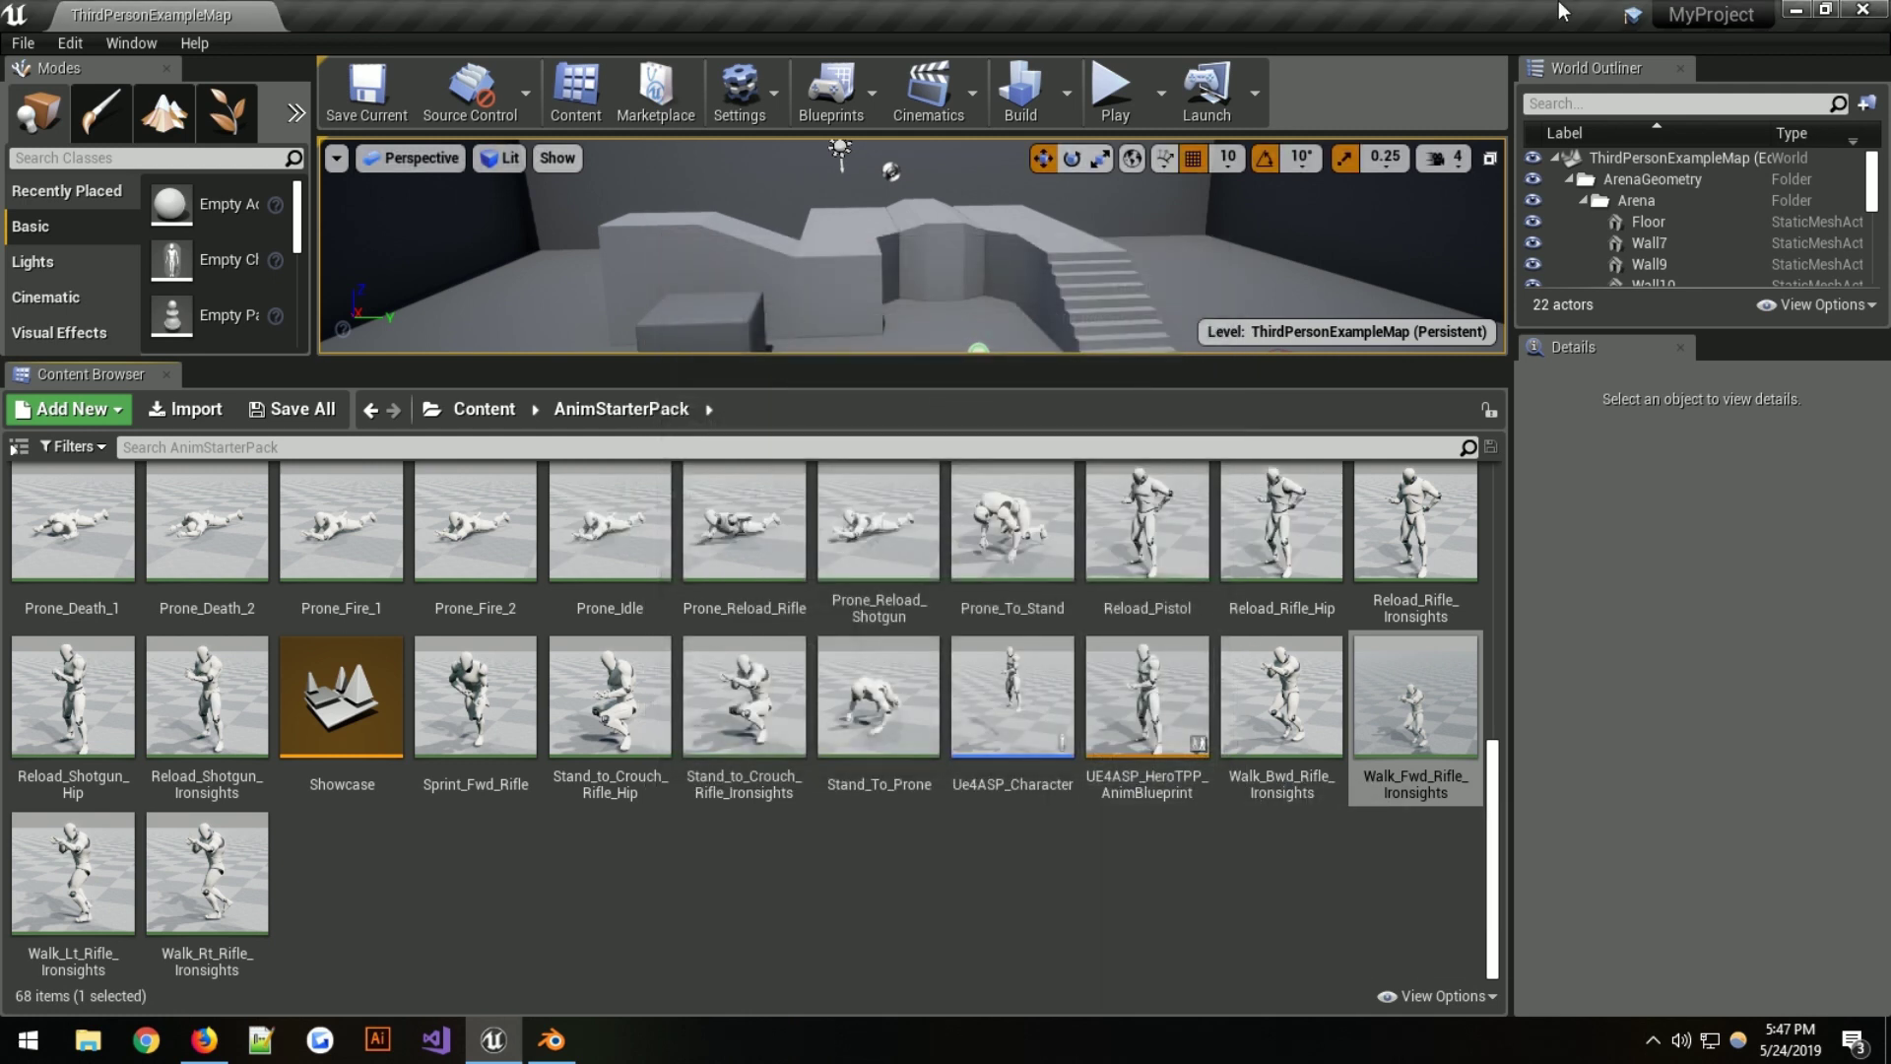
left_click(1808, 15)
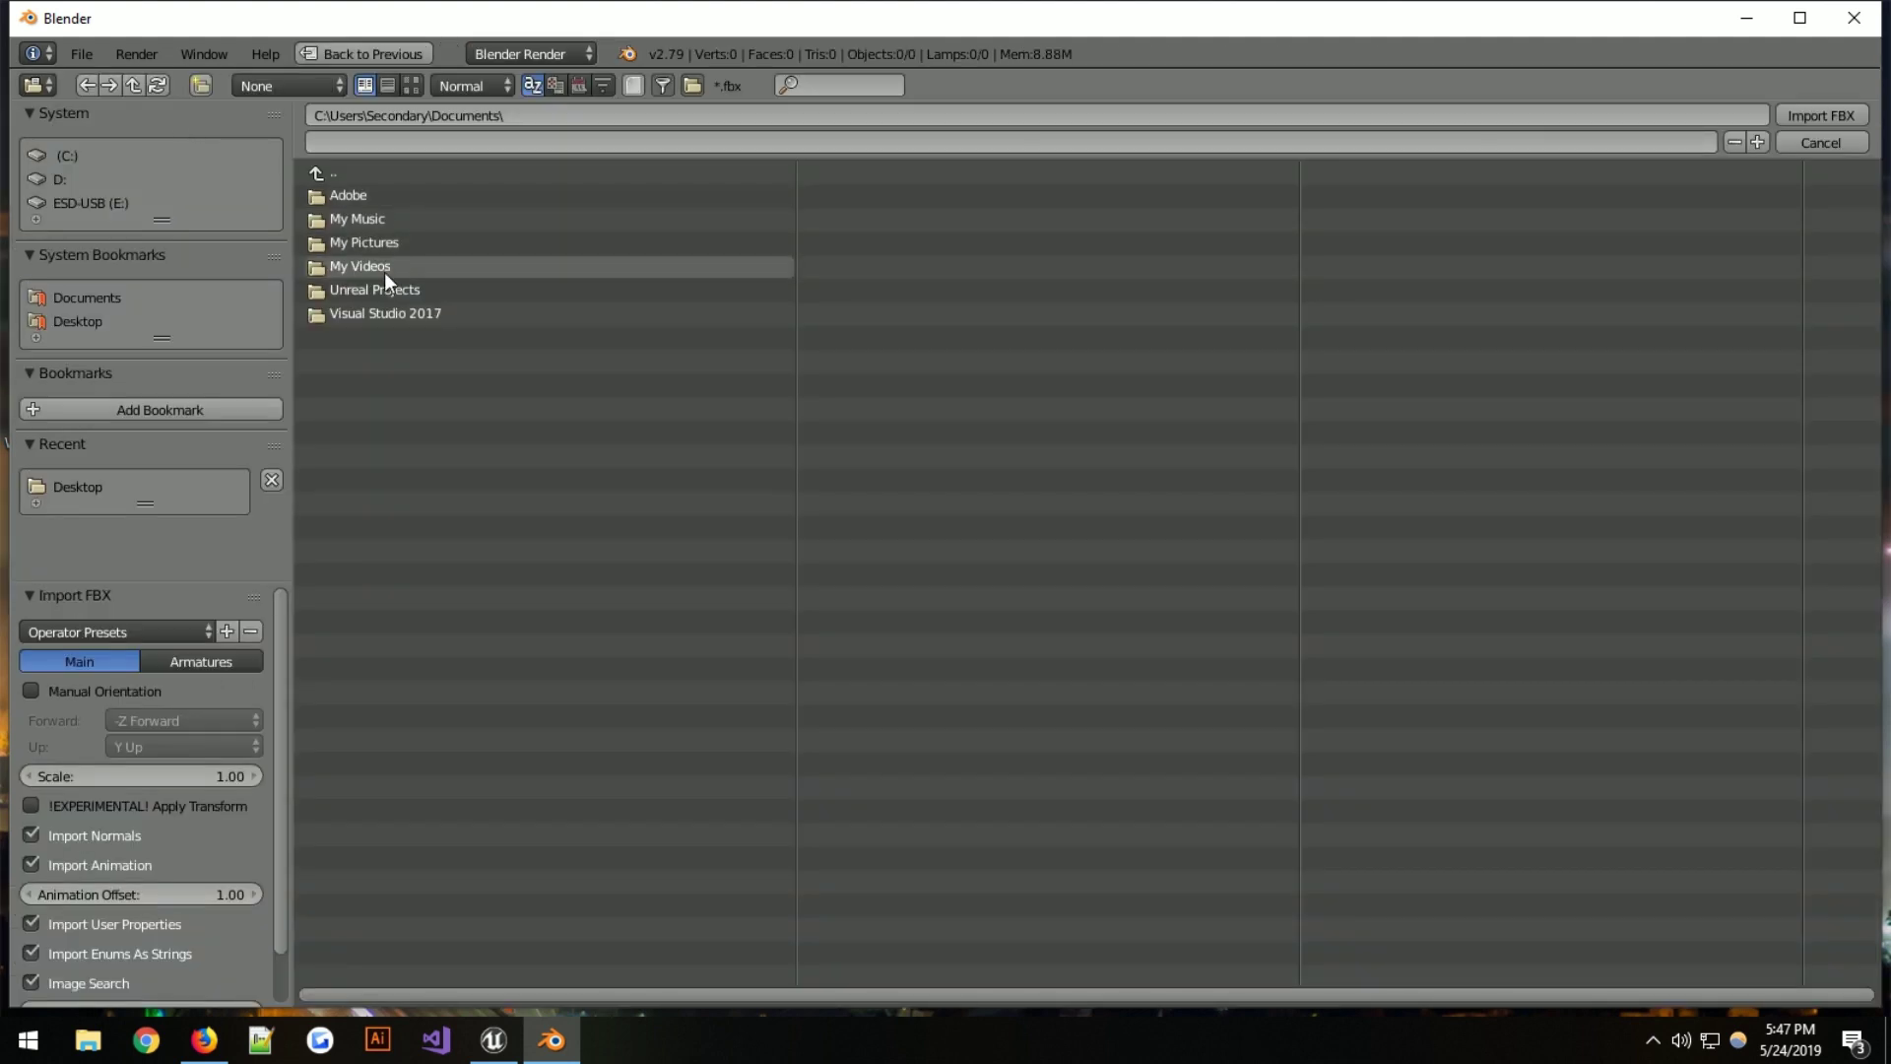
Import Walk_Fwd_Rifle_Ironsights.FBX from the Desktop into Blender
left_click(87, 320)
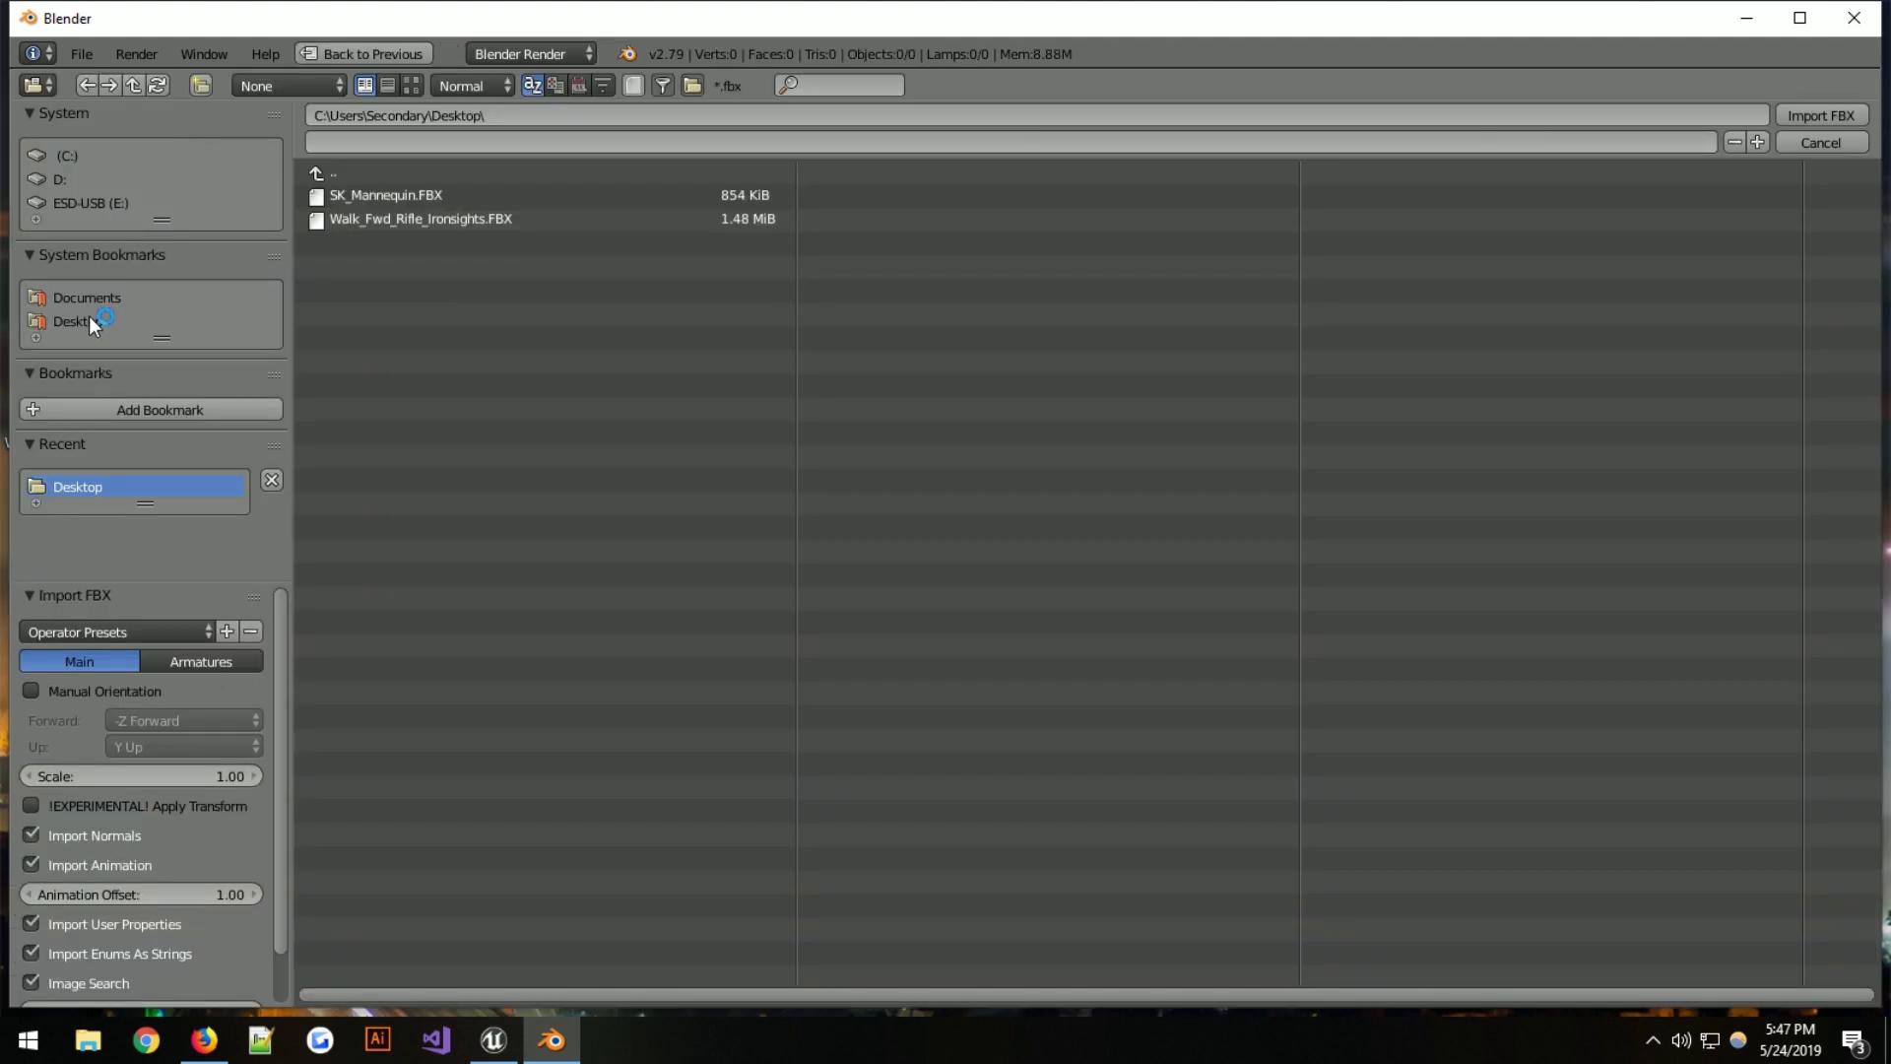
left_click(387, 219)
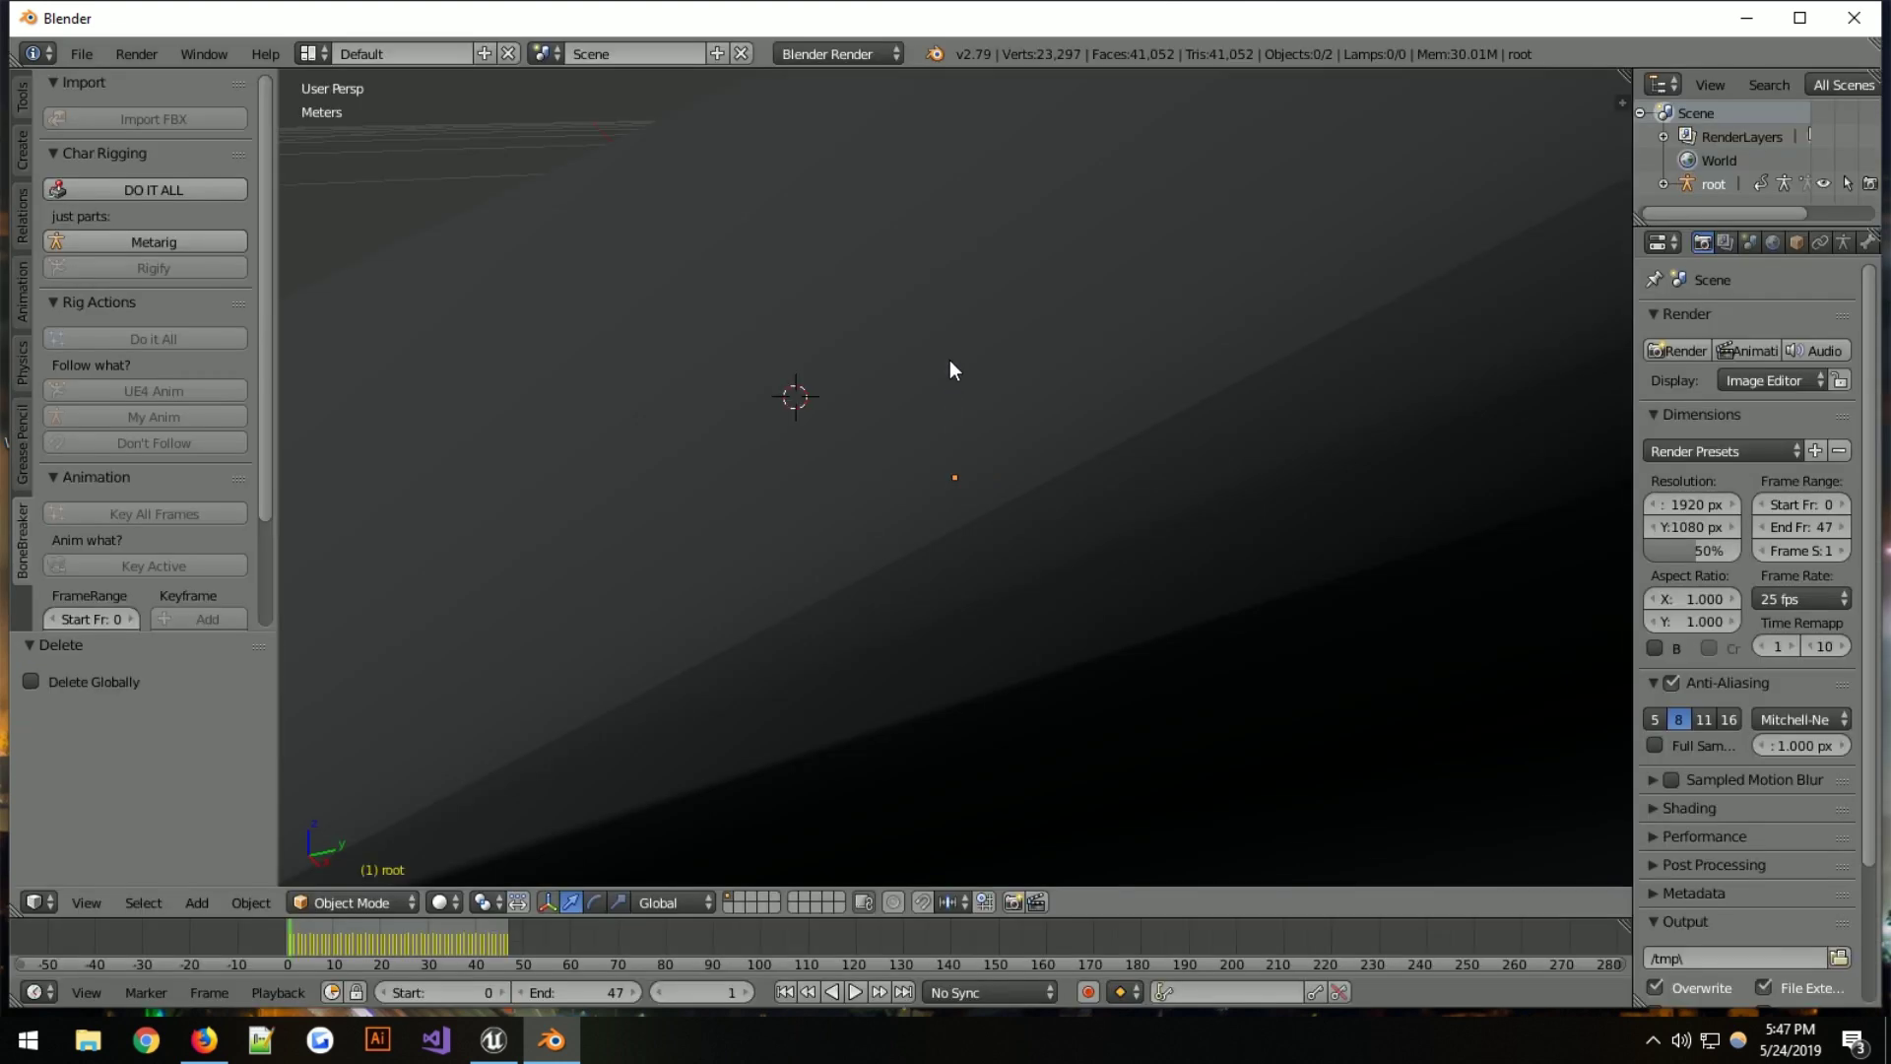
scroll(783, 331, "down", 10)
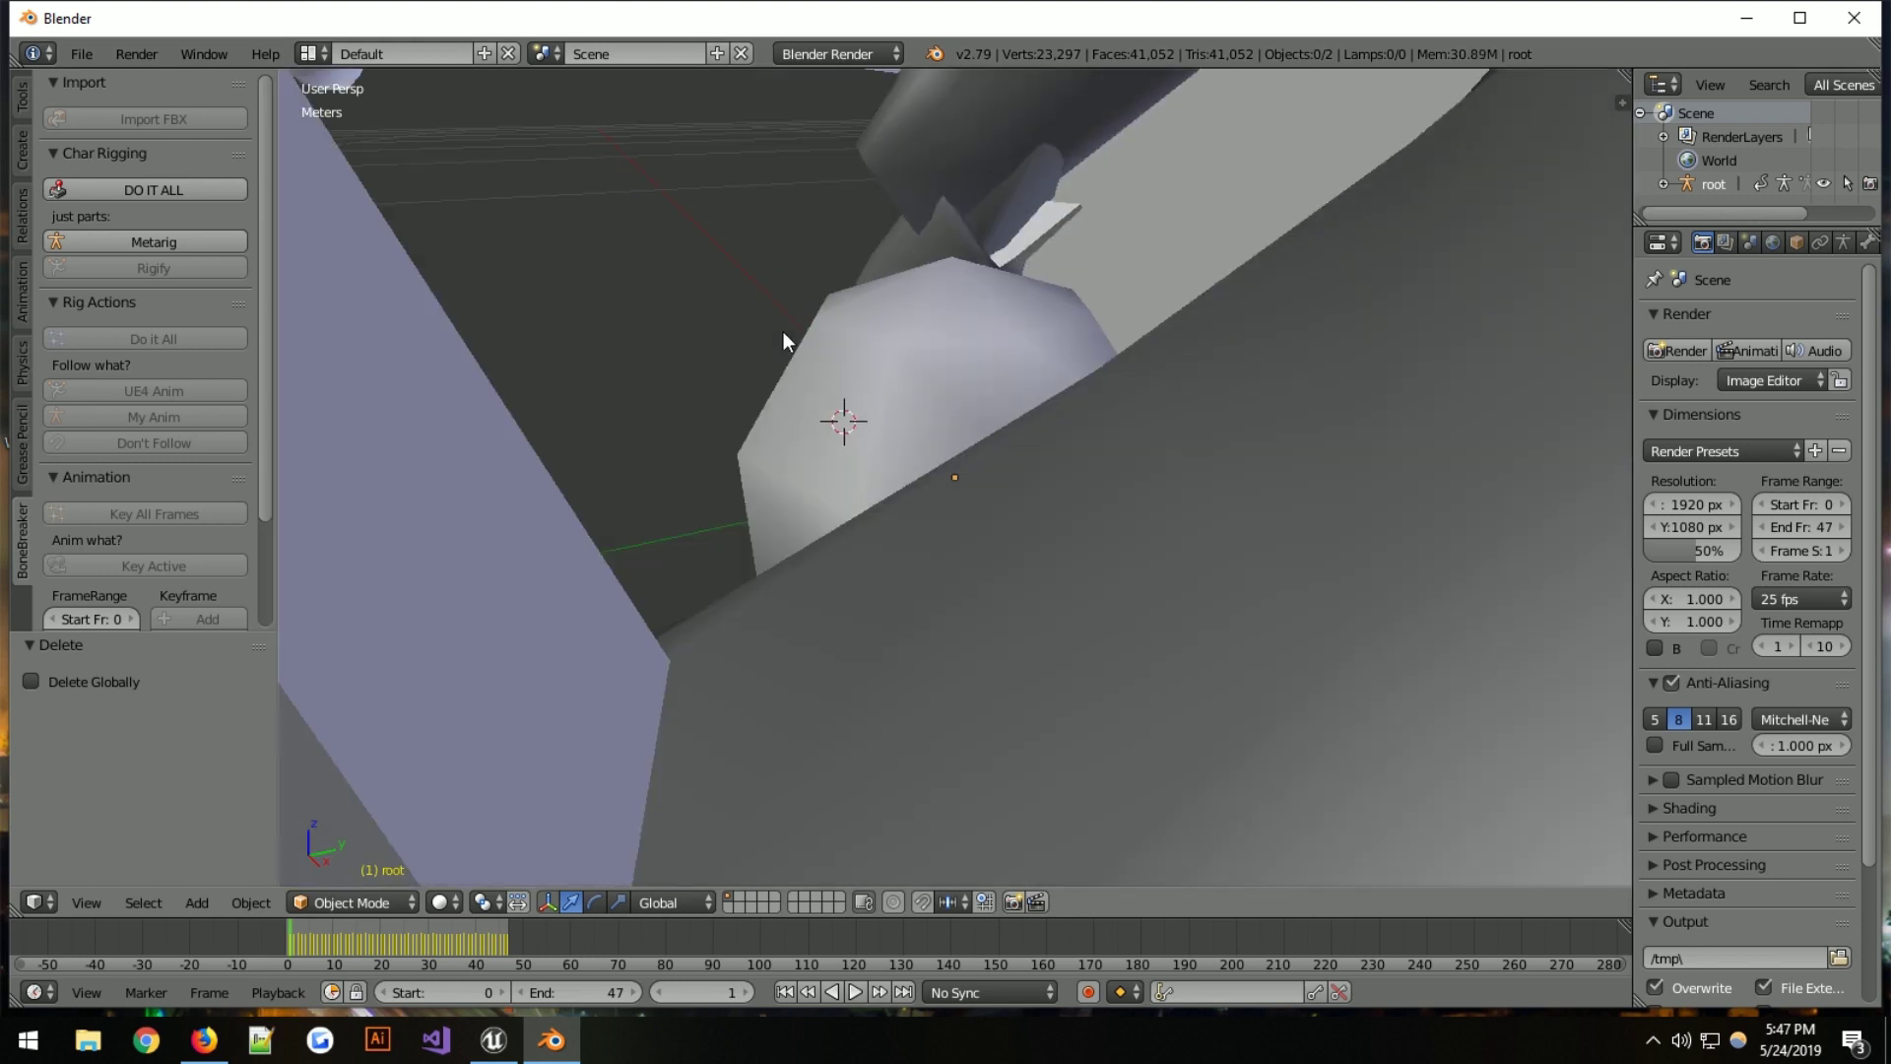
middle_click_drag(830, 229, 991, 390)
scroll(948, 227, "down", 2)
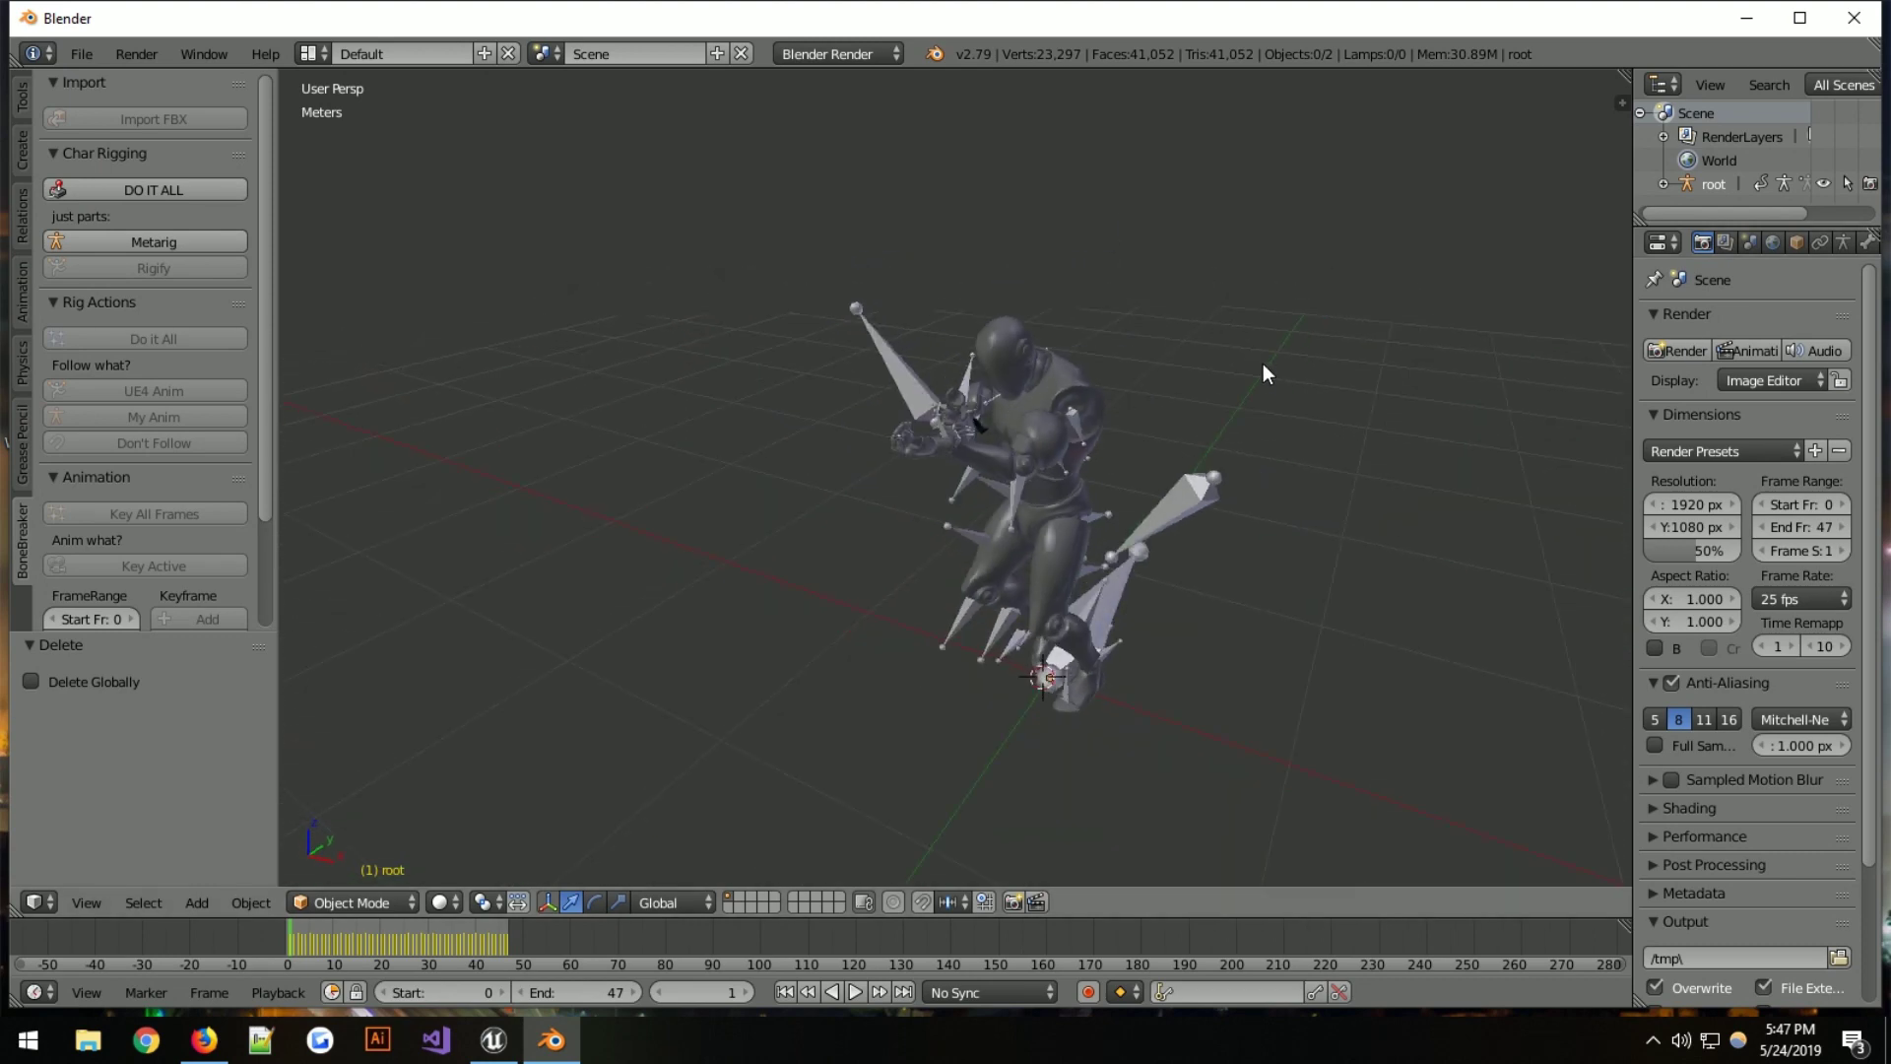
Change the view's Clip End from 10m to 500m in the N sidebar
key("n")
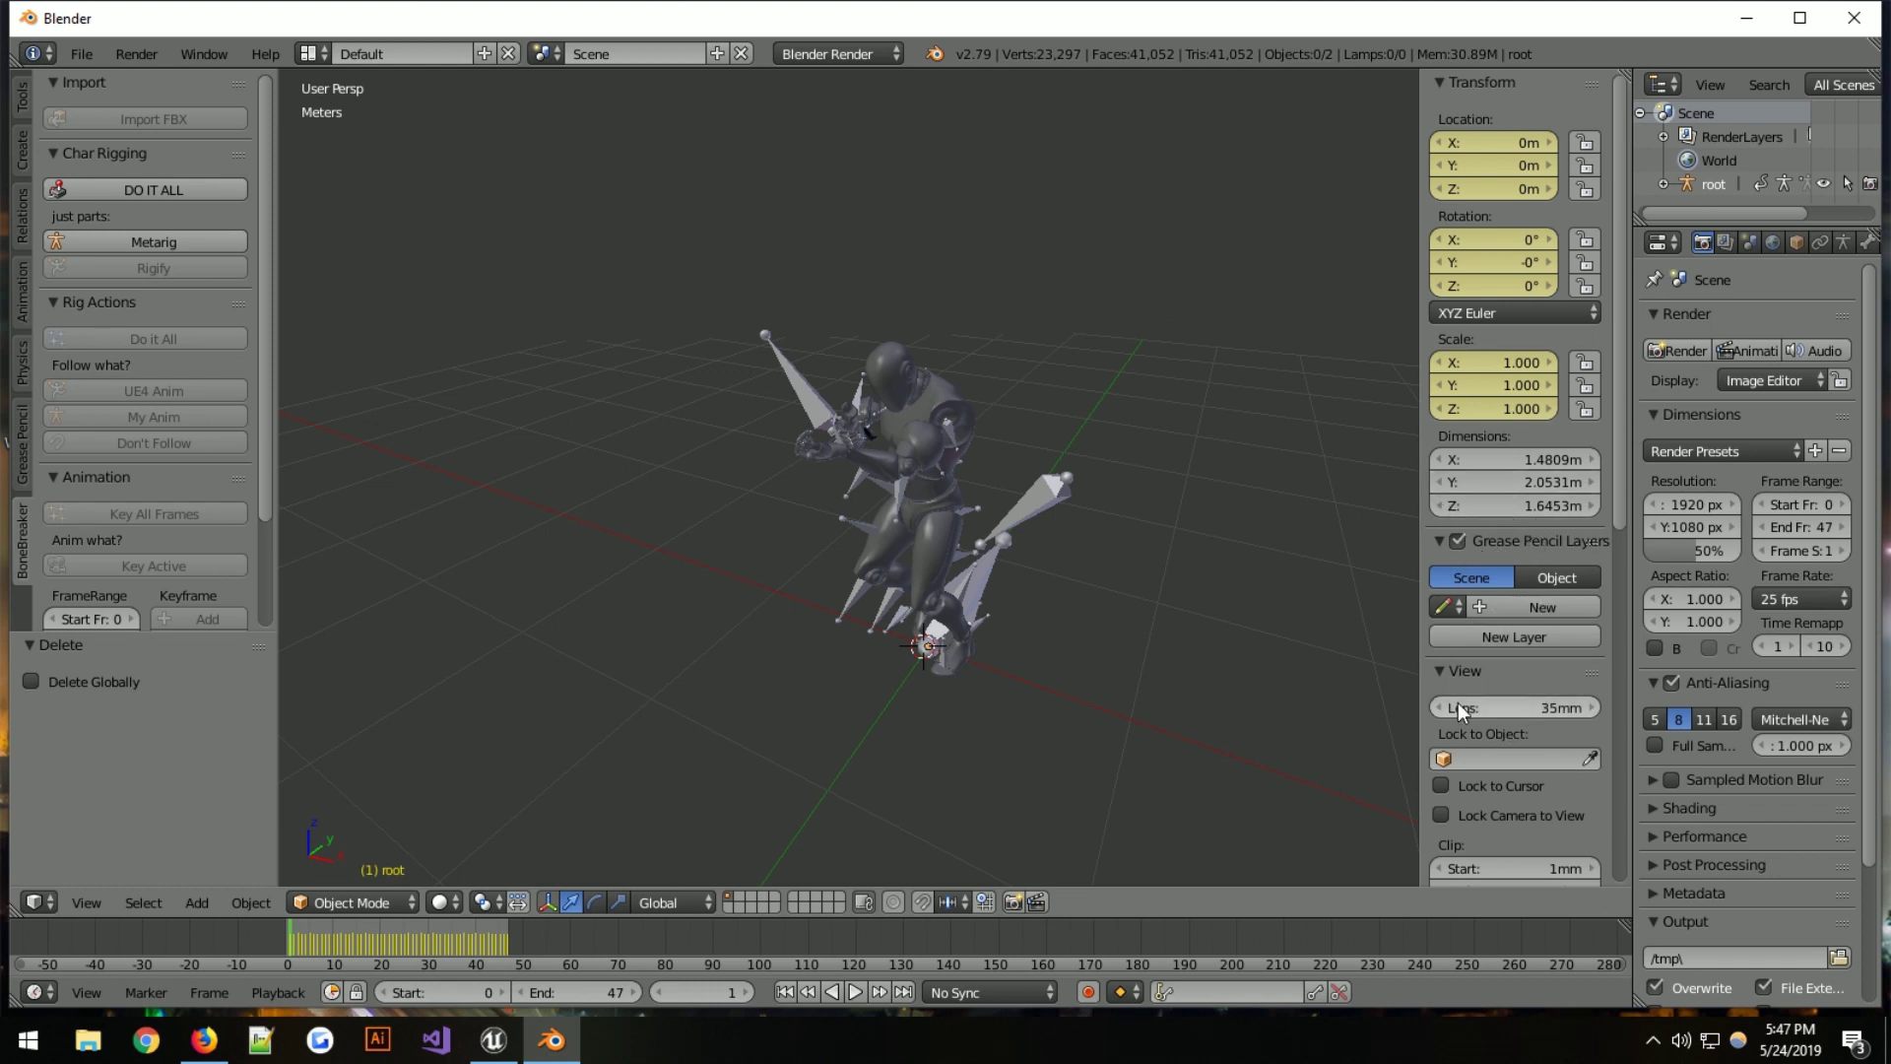
scroll(1457, 702, "down", 2)
scroll(1464, 672, "down", 2)
left_click(1547, 699)
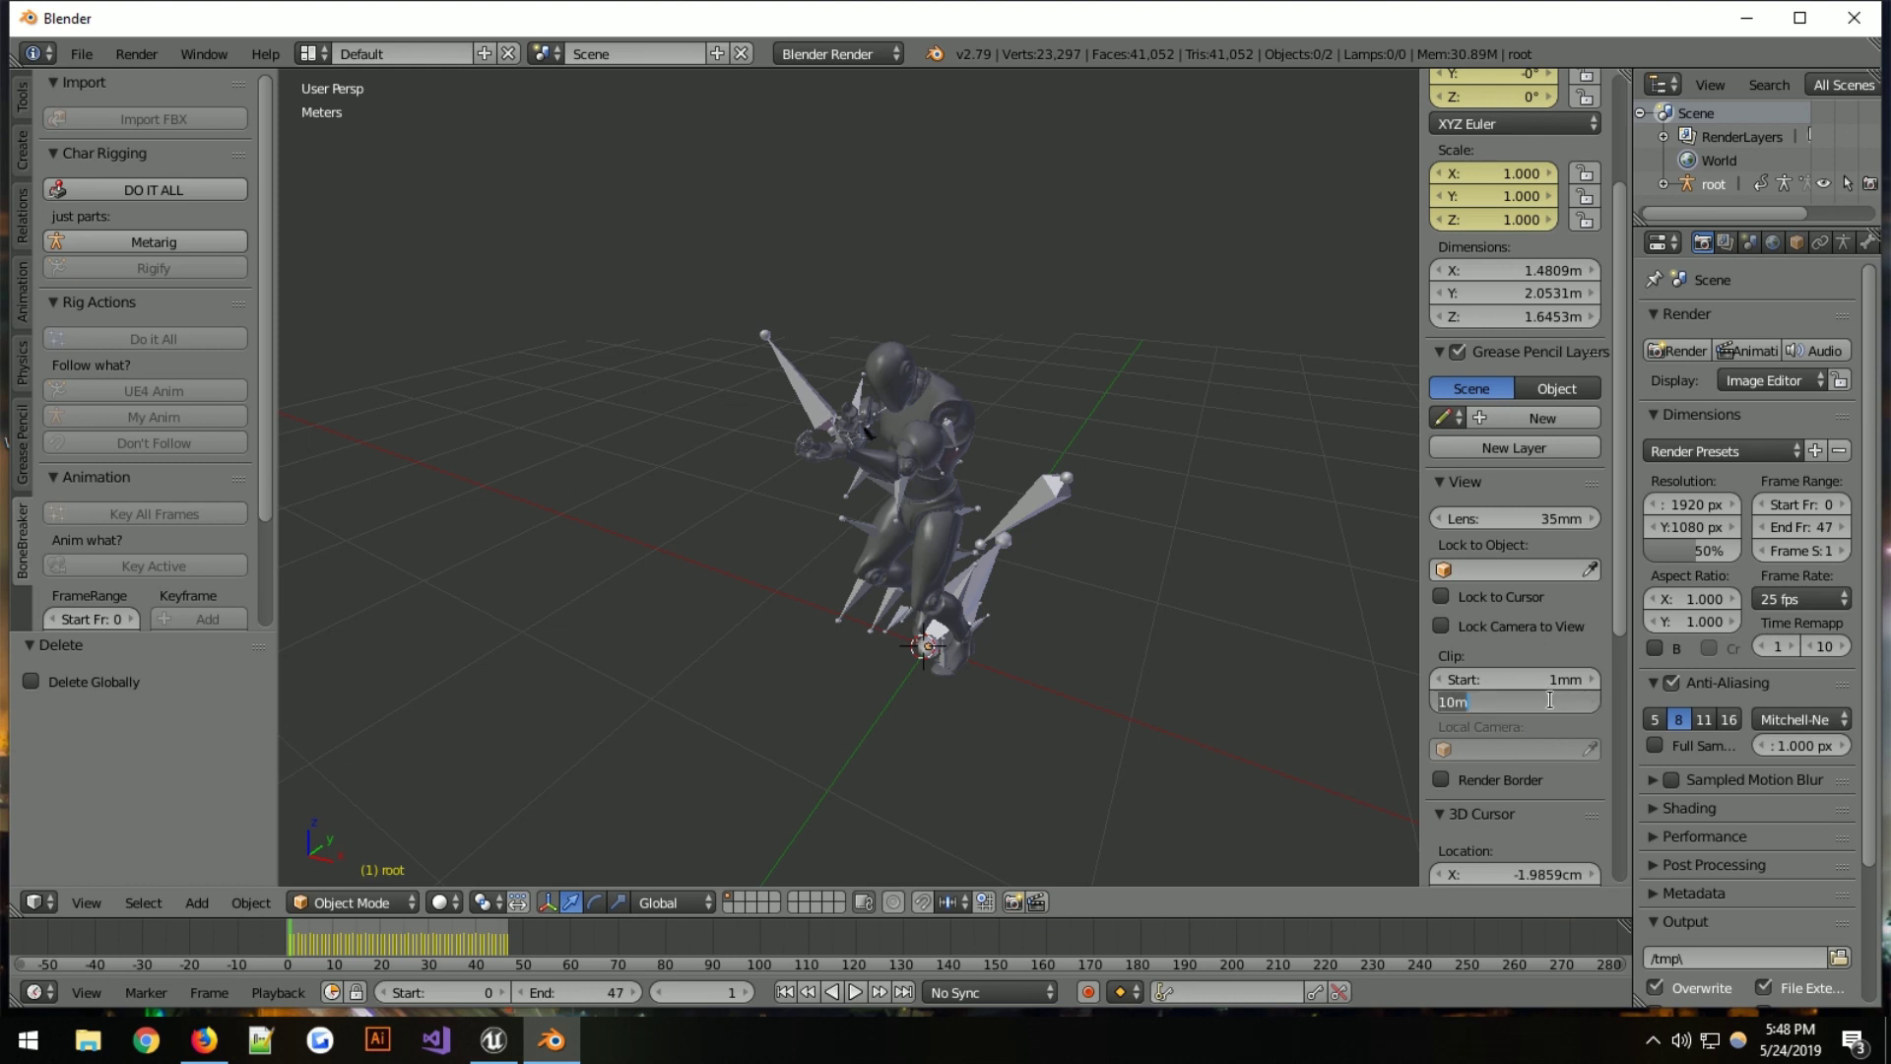
type("50")
key("Return")
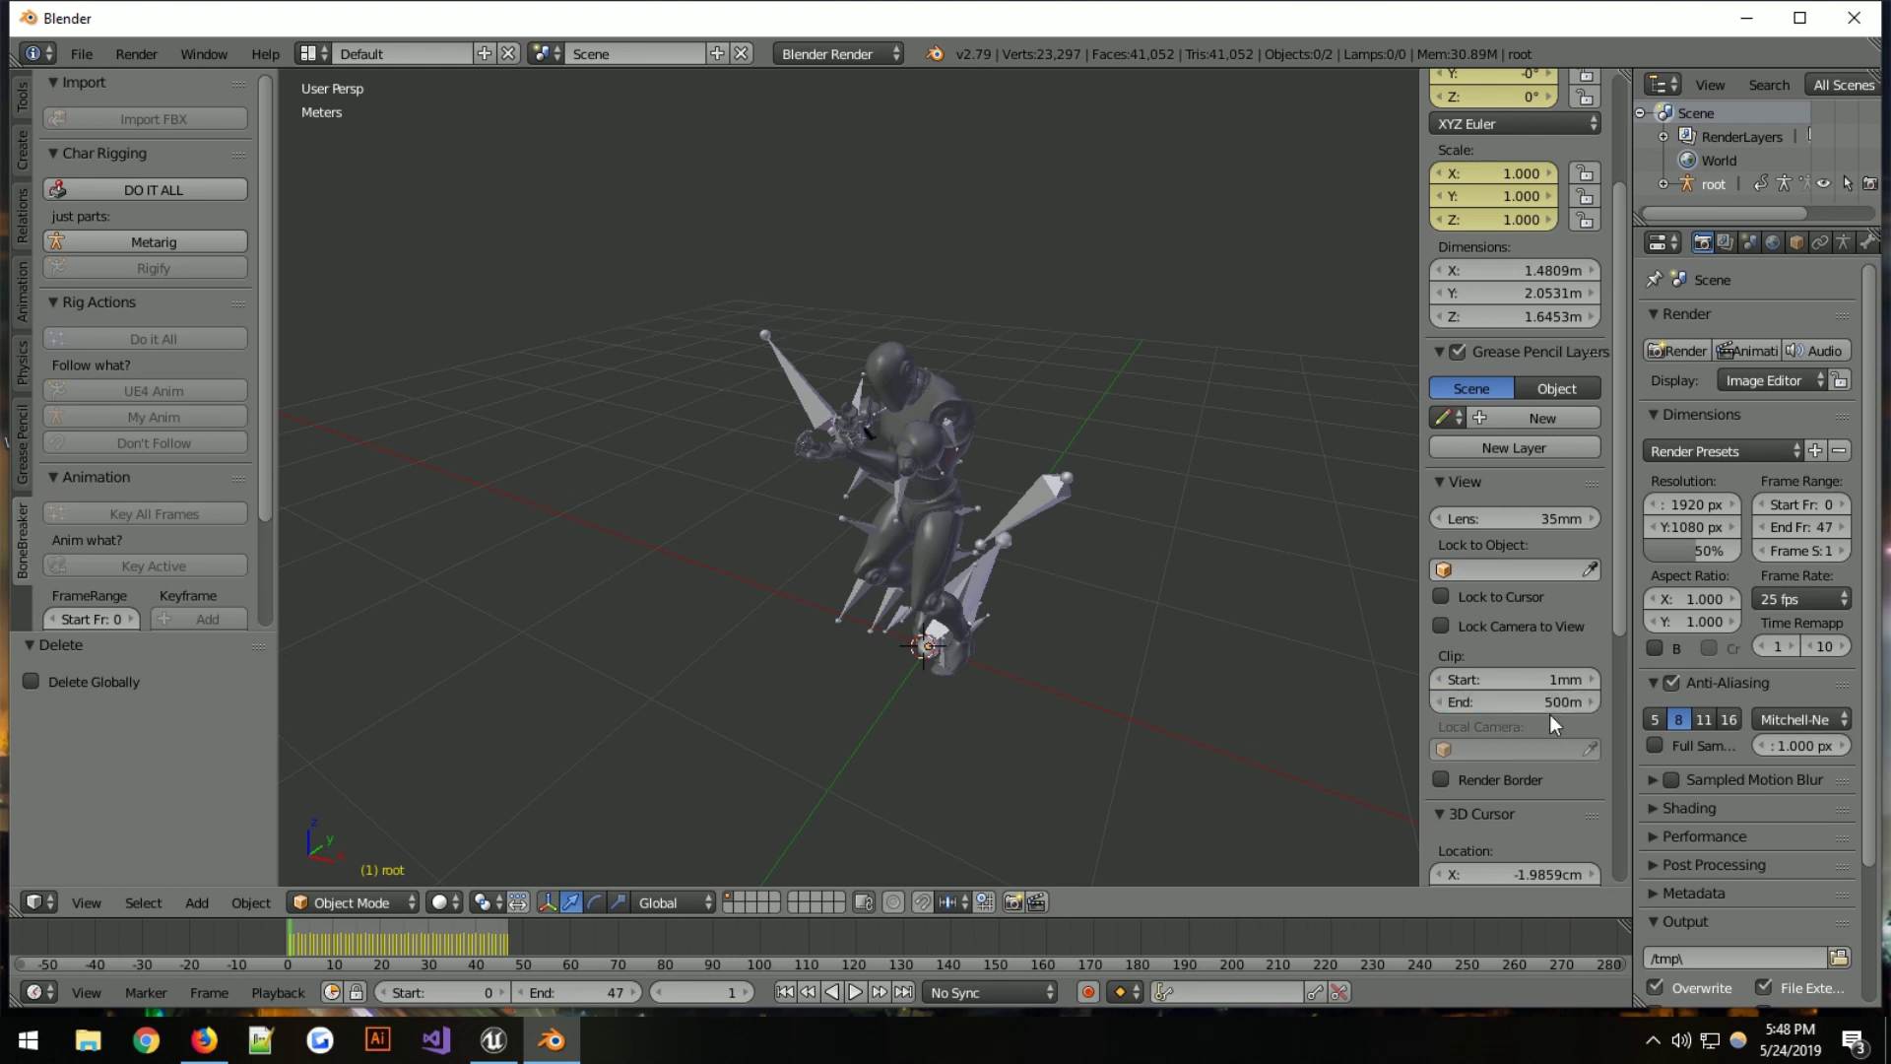
key("n")
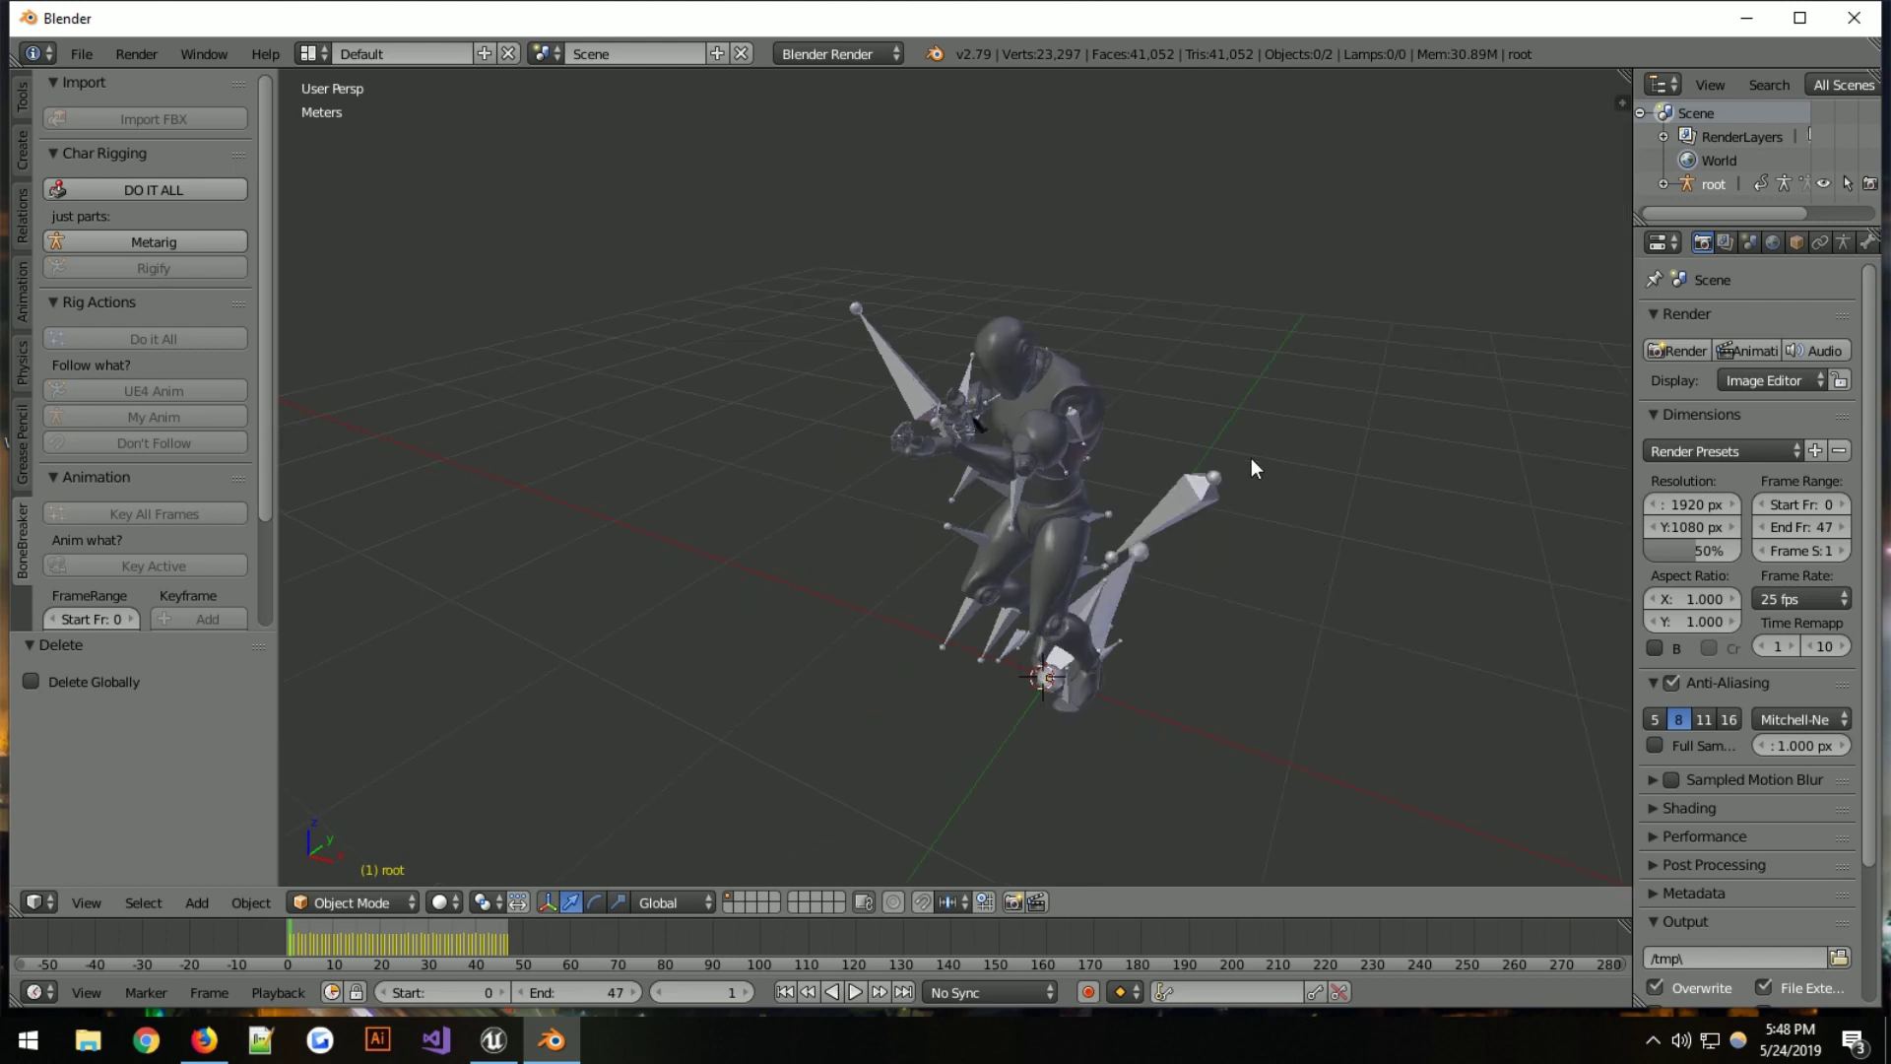
middle_click_drag(1251, 458, 1090, 473)
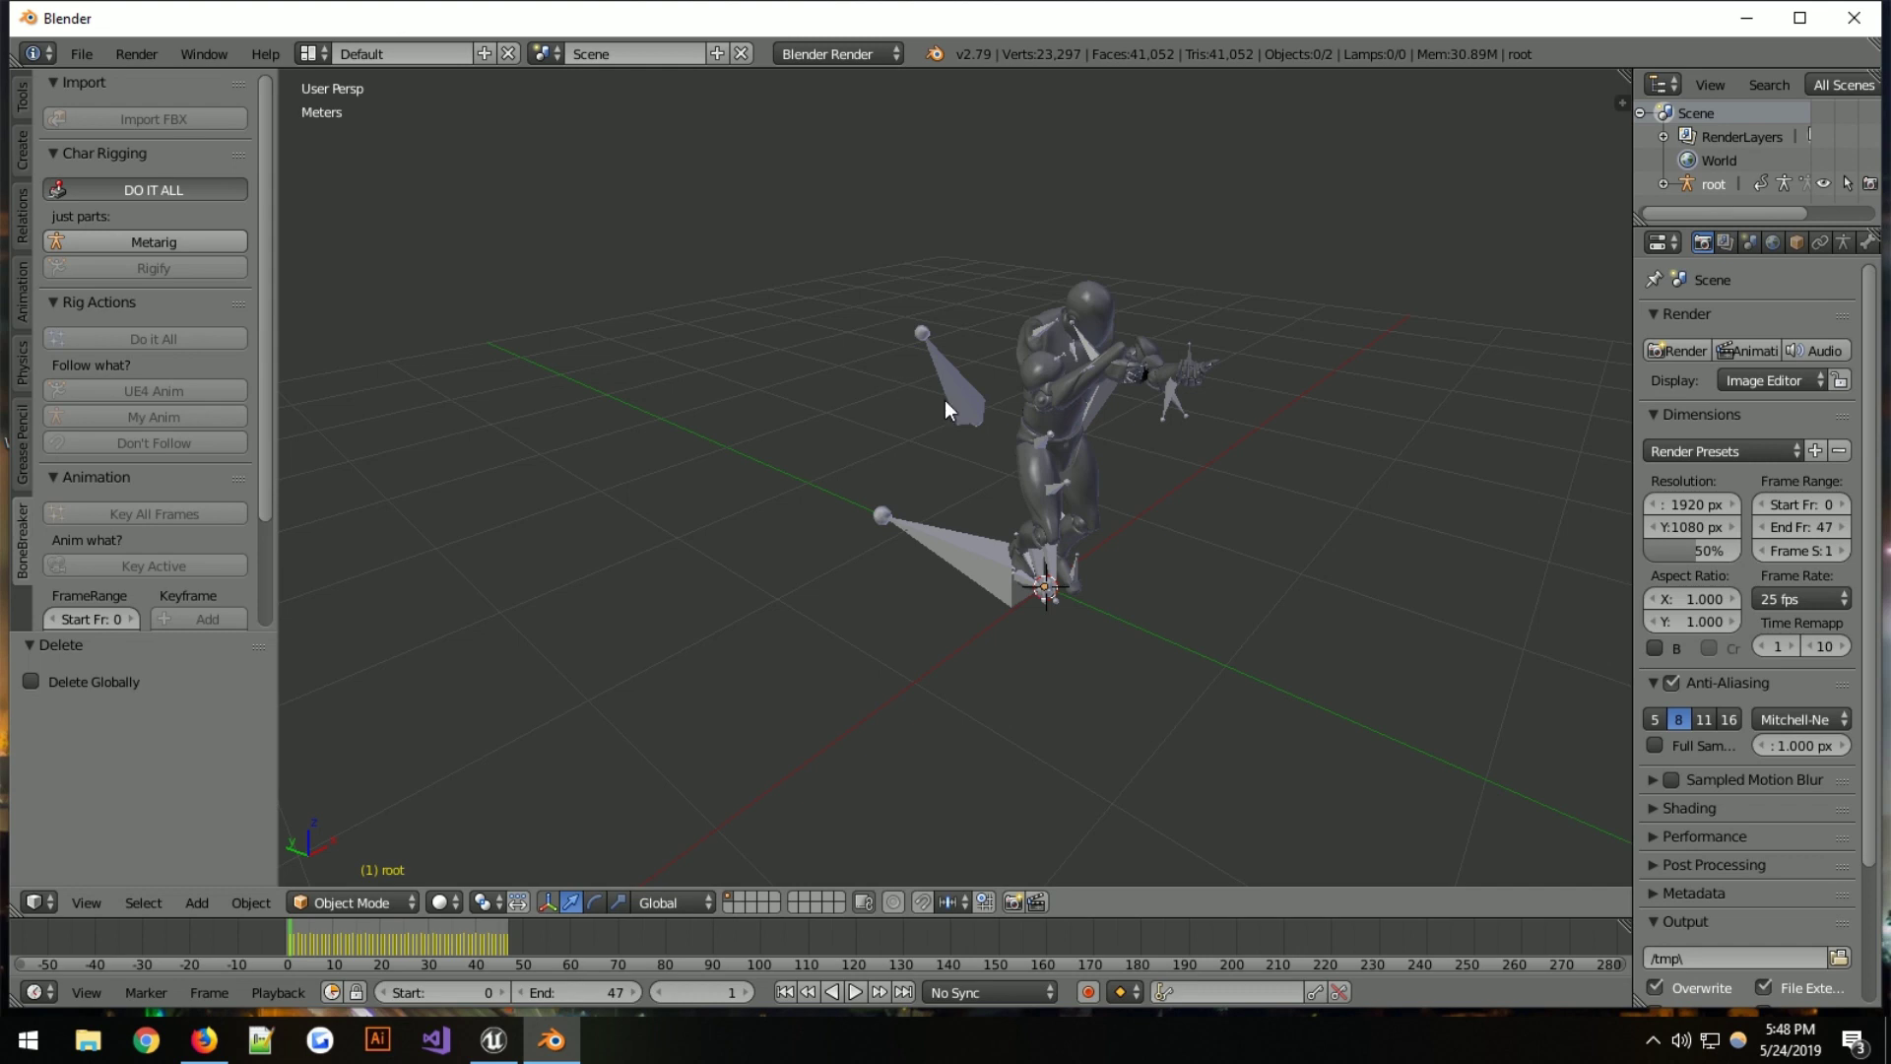
Select the left foot IK control foot_ik.L, then cancel moving it
middle_click_drag(897, 224, 637, 297)
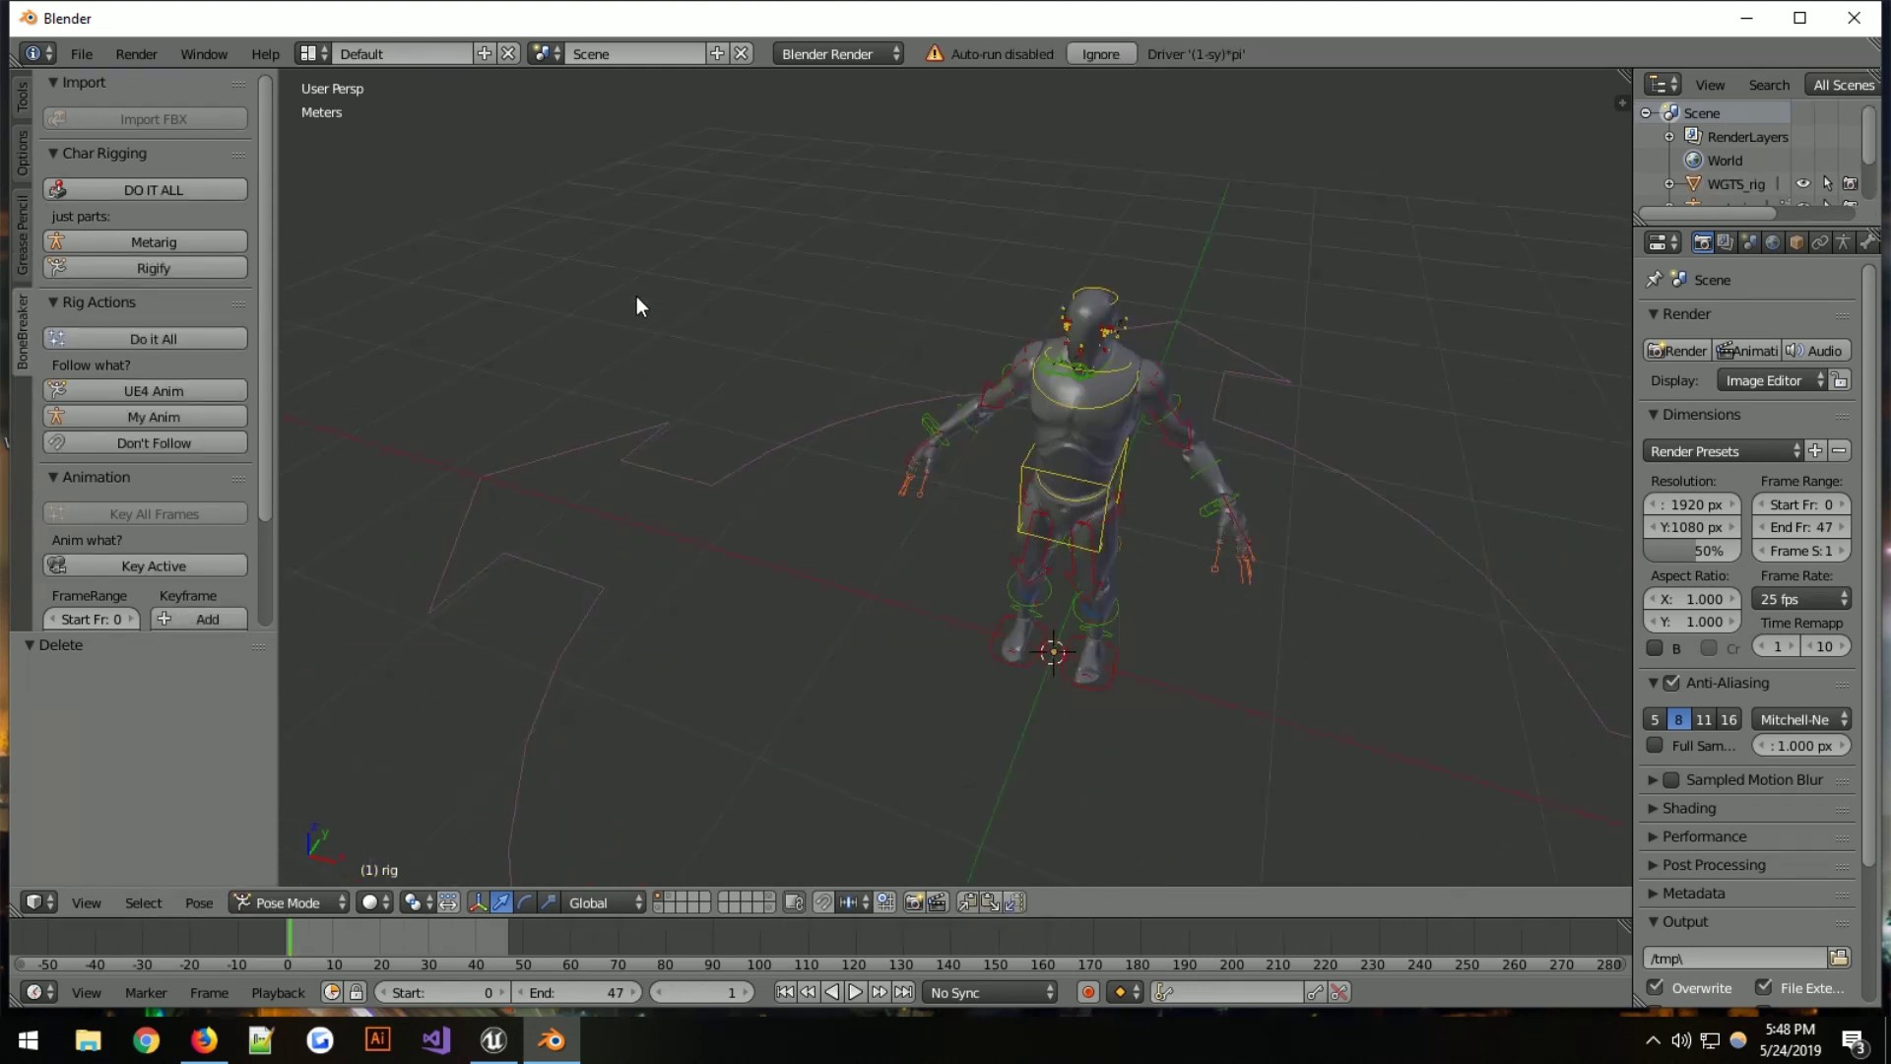
middle_click_drag(1403, 664, 939, 597)
right_click(939, 597)
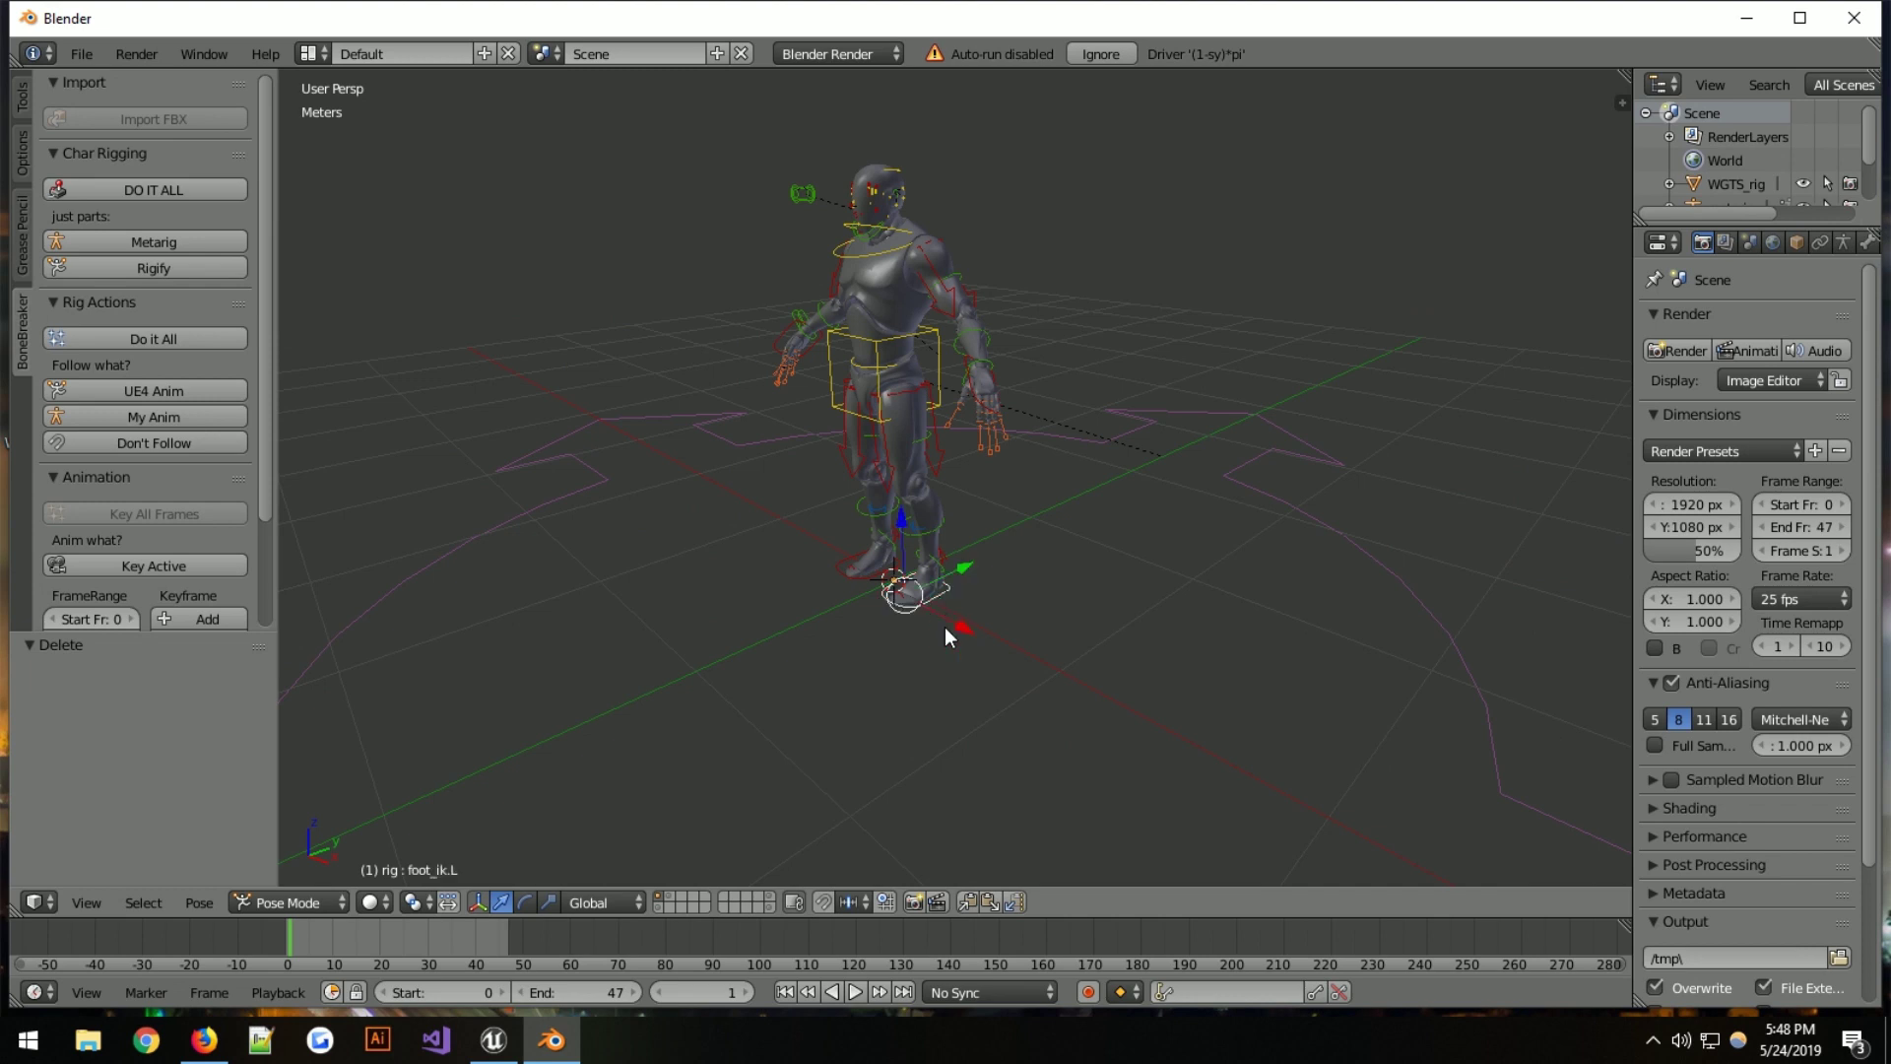
key("g")
key("Escape")
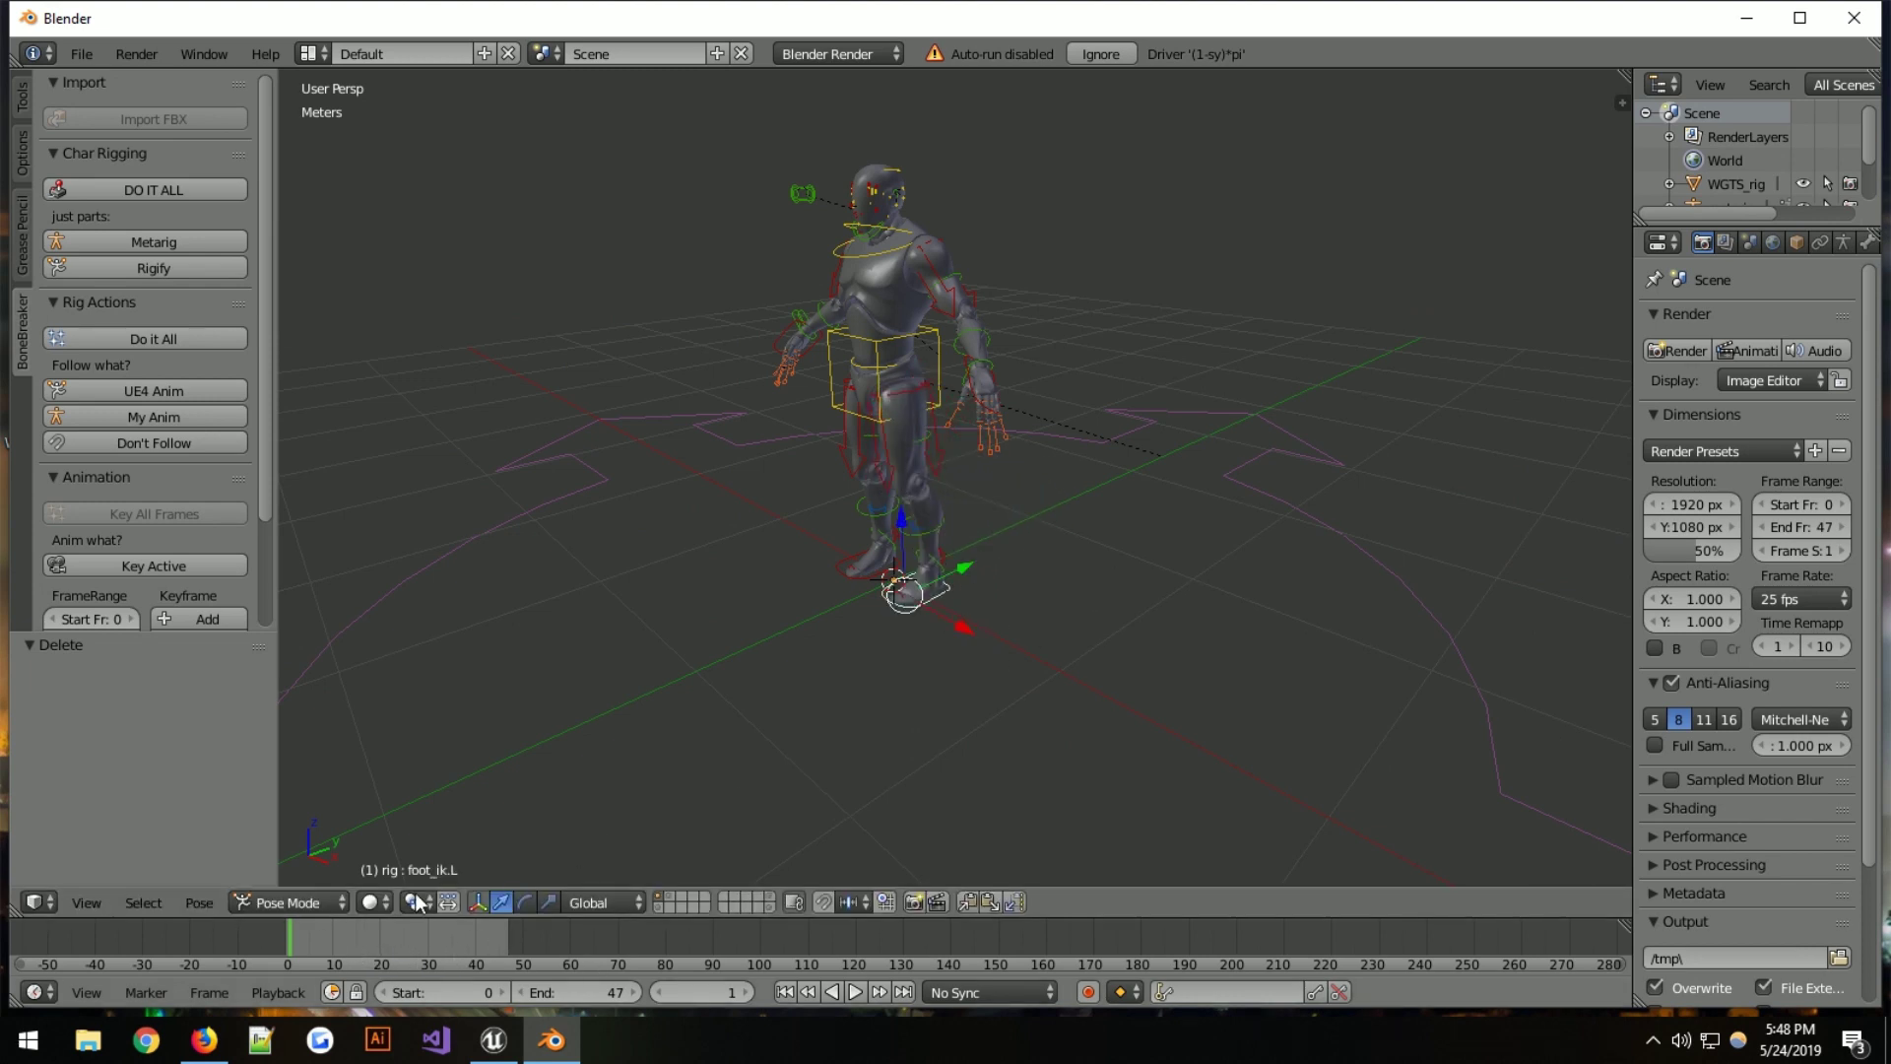
middle_click_drag(861, 454, 695, 479)
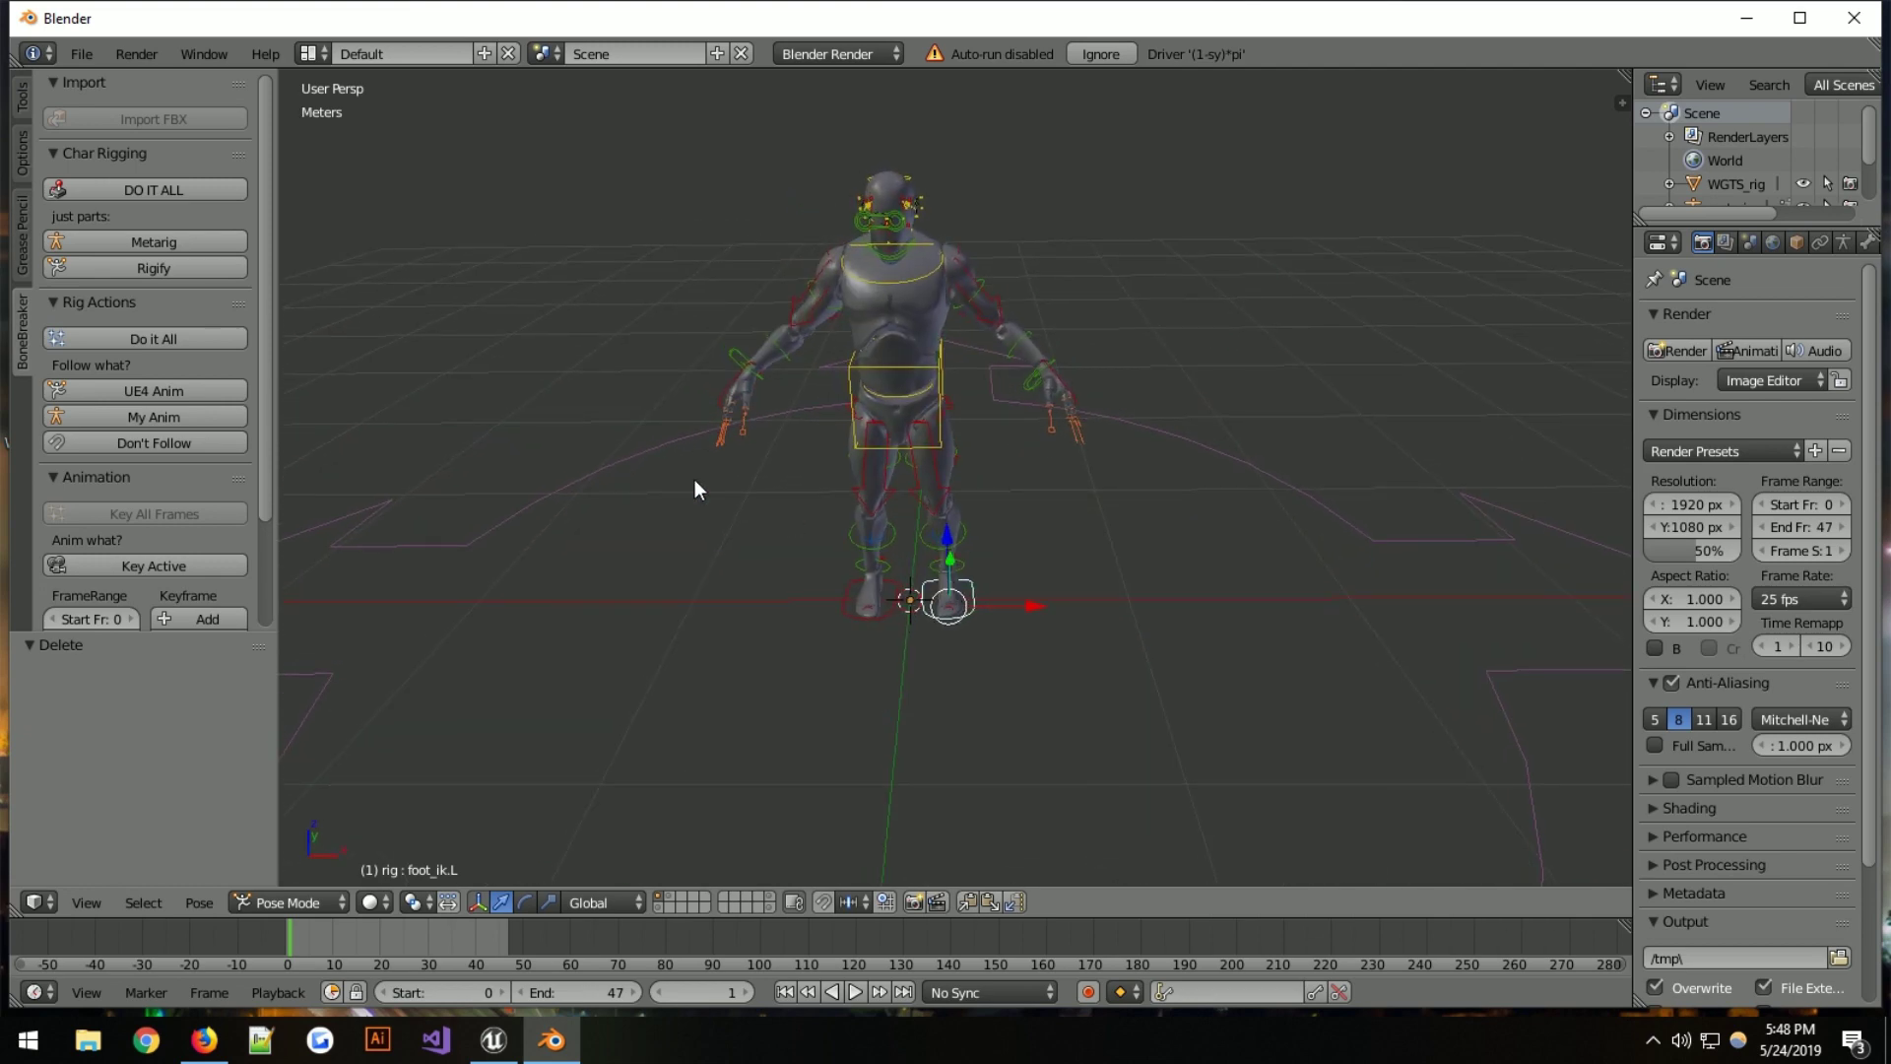
Apply the UE4 animation to the rig with BoneBreaker's Do it All
left_click(213, 339)
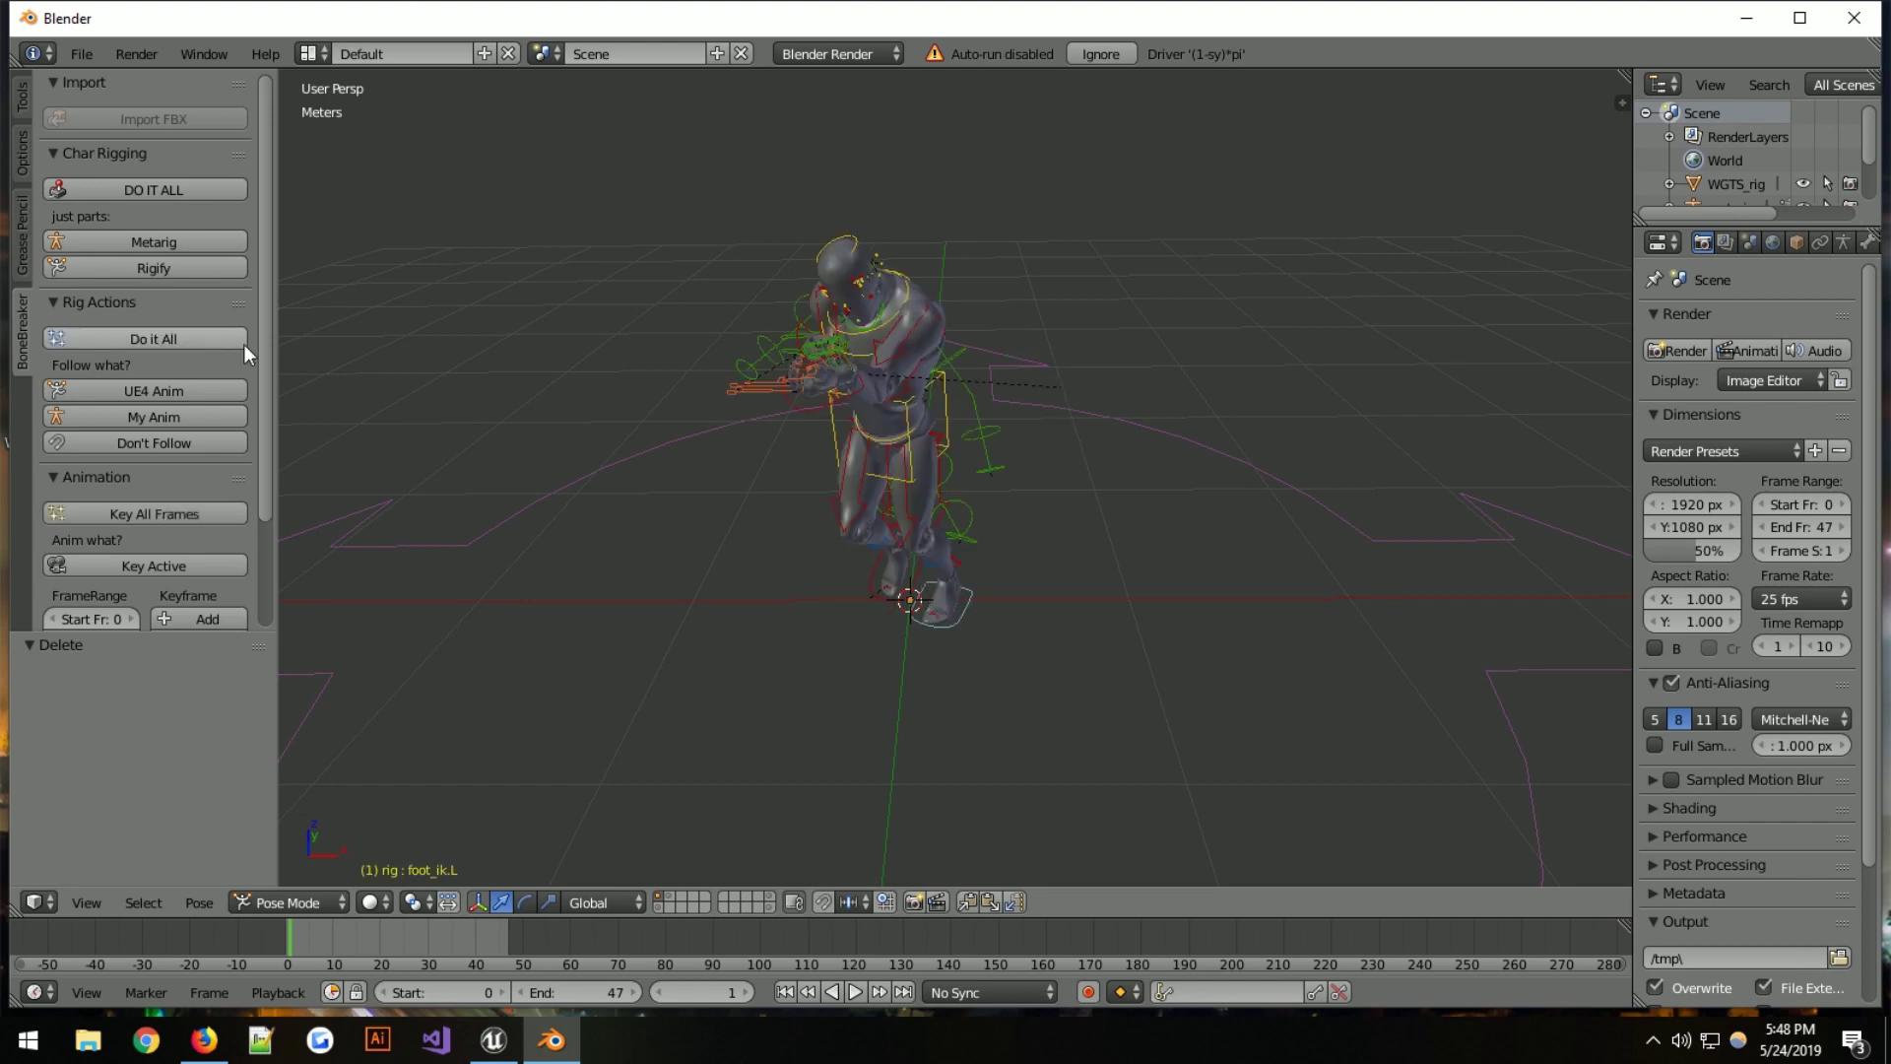
middle_click_drag(946, 641, 1280, 548)
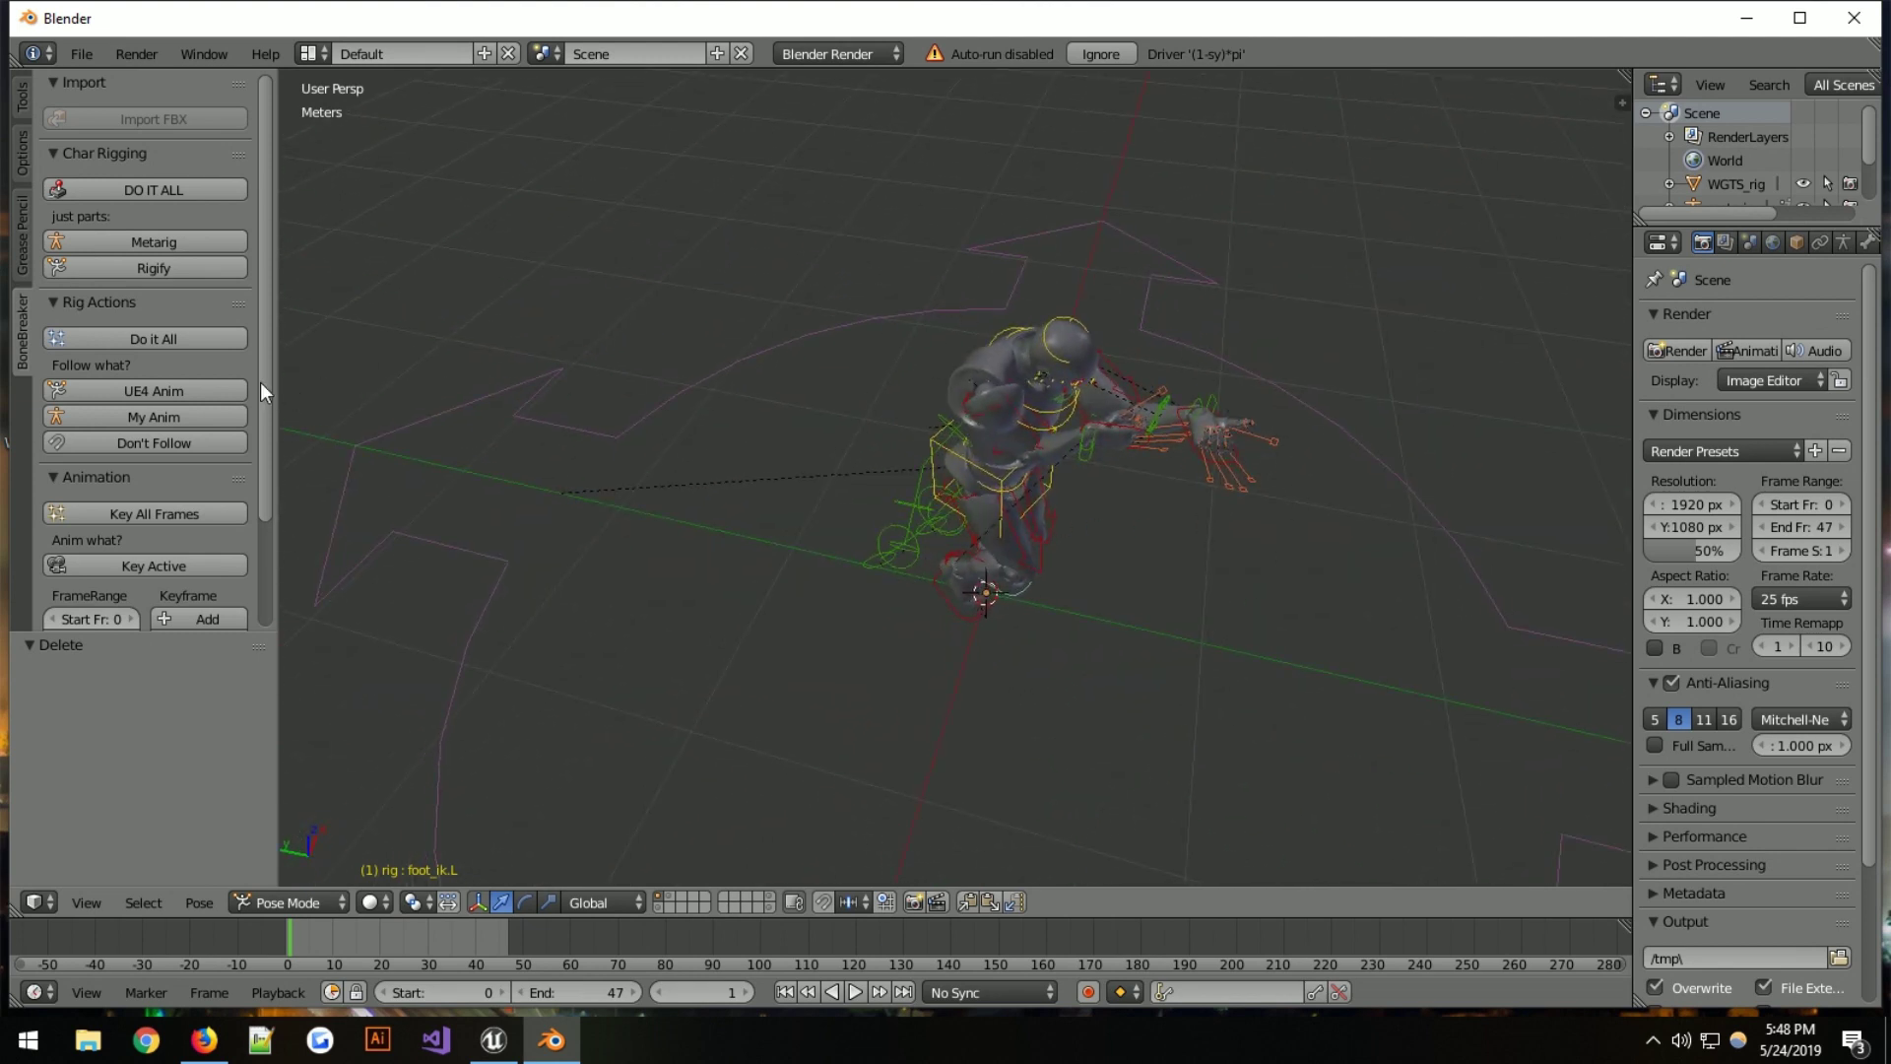
scroll(272, 380, "down", 3)
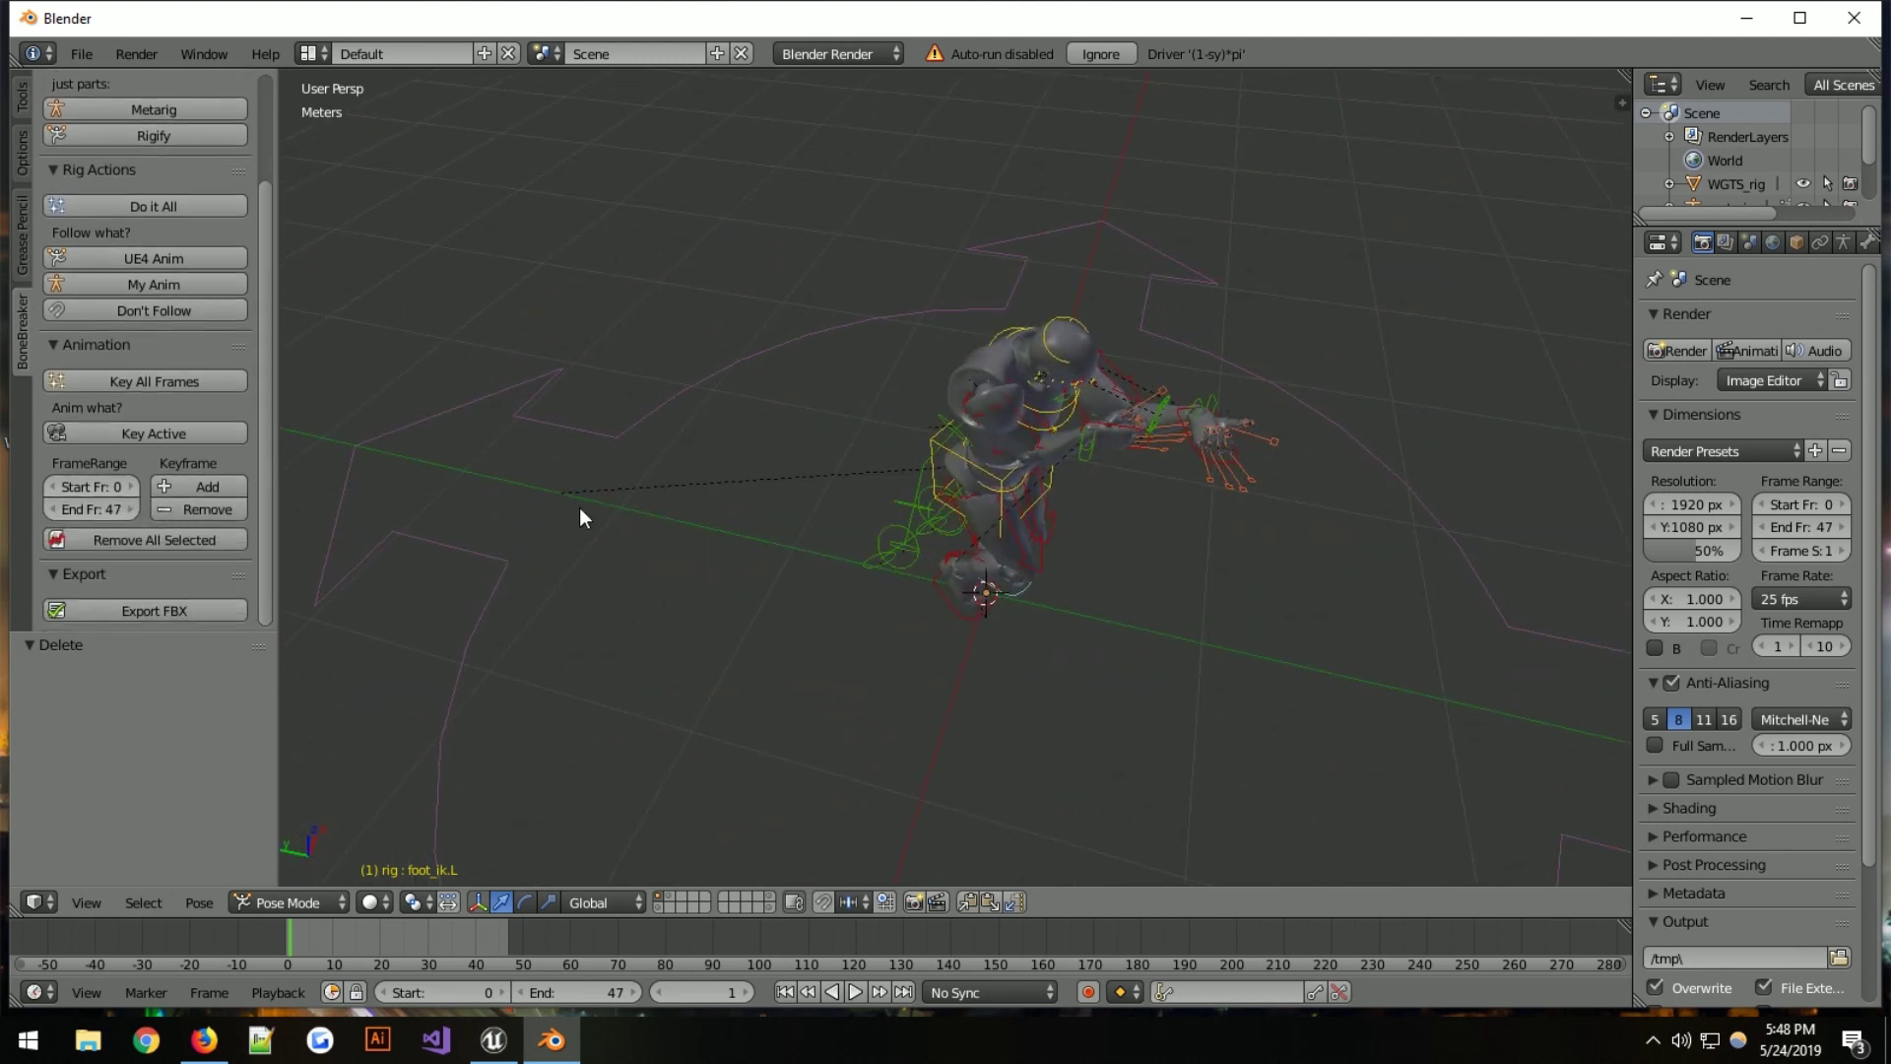
middle_click_drag(1163, 445, 1205, 499)
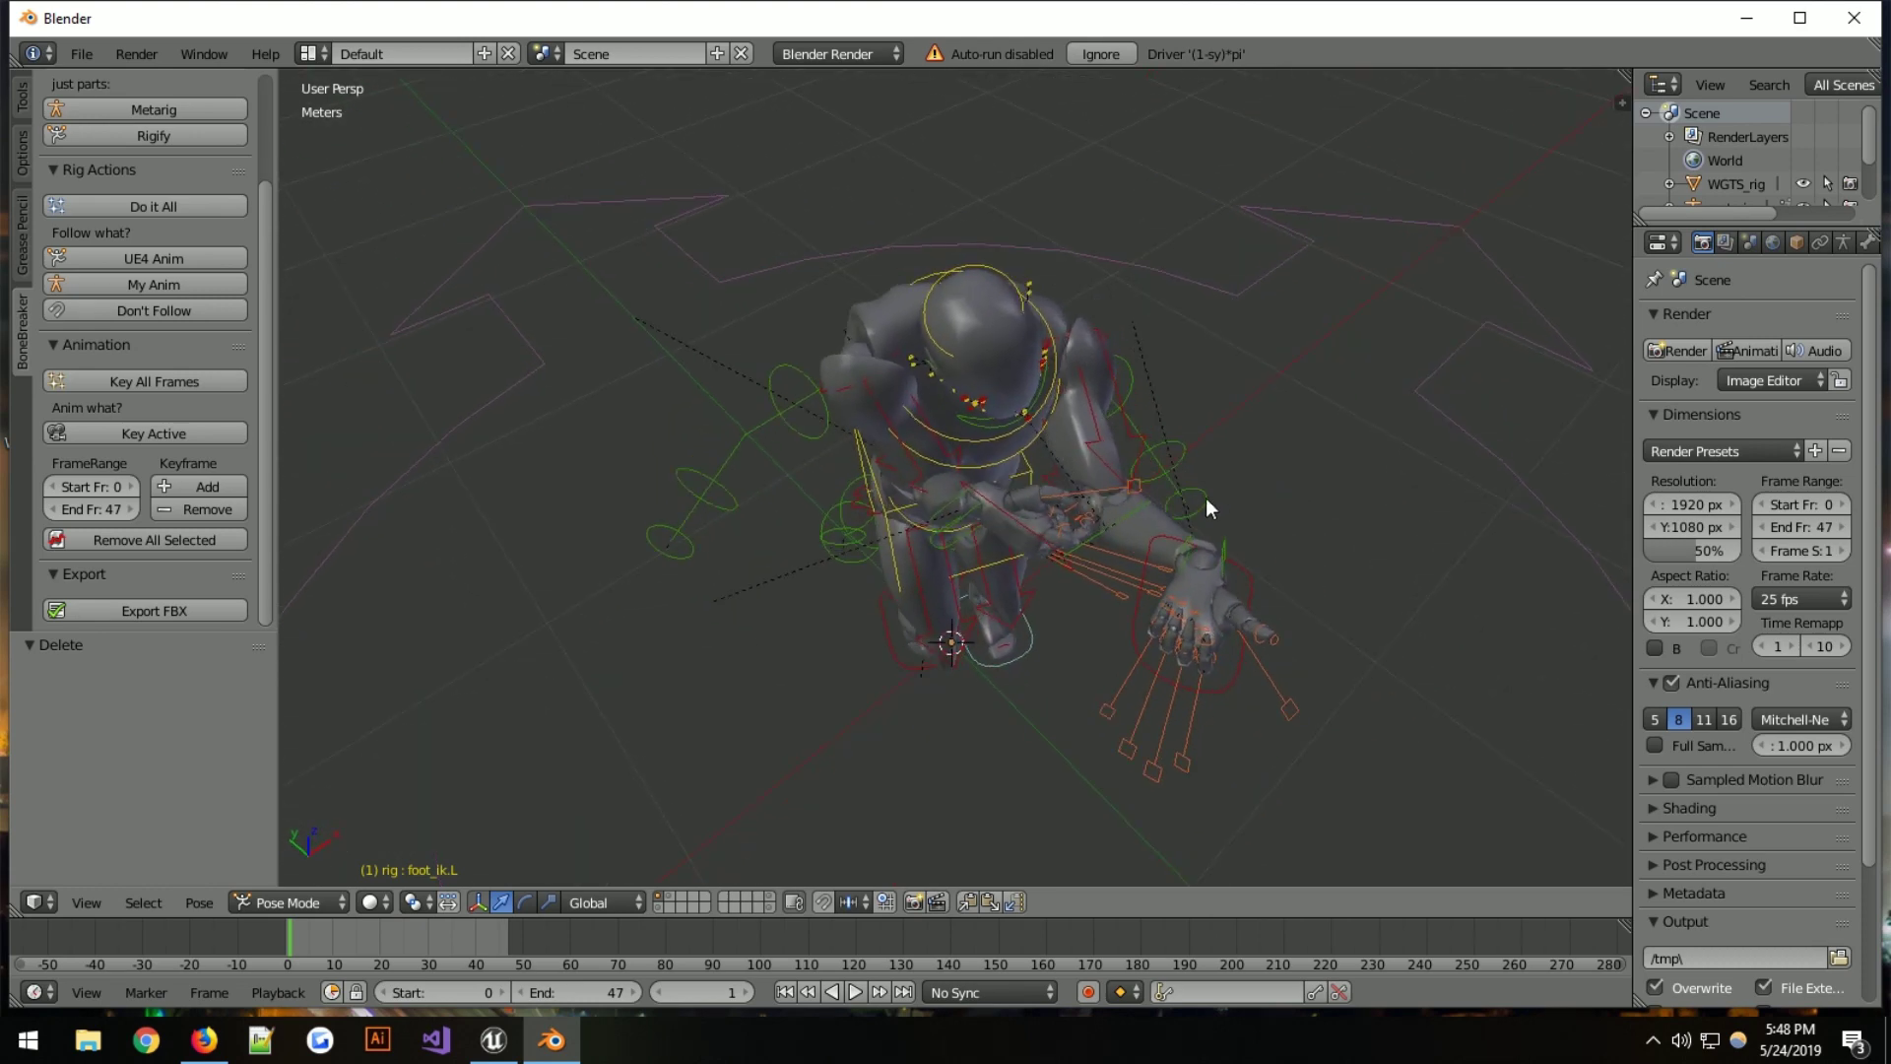
Select the right index fingertip bone f_index.03.R and view the hand in wireframe
scroll(1173, 542, "up", 5)
middle_click_drag(1398, 709, 1100, 666)
right_click(1014, 539)
middle_click_drag(1025, 549, 1359, 514)
key("z")
key("z")
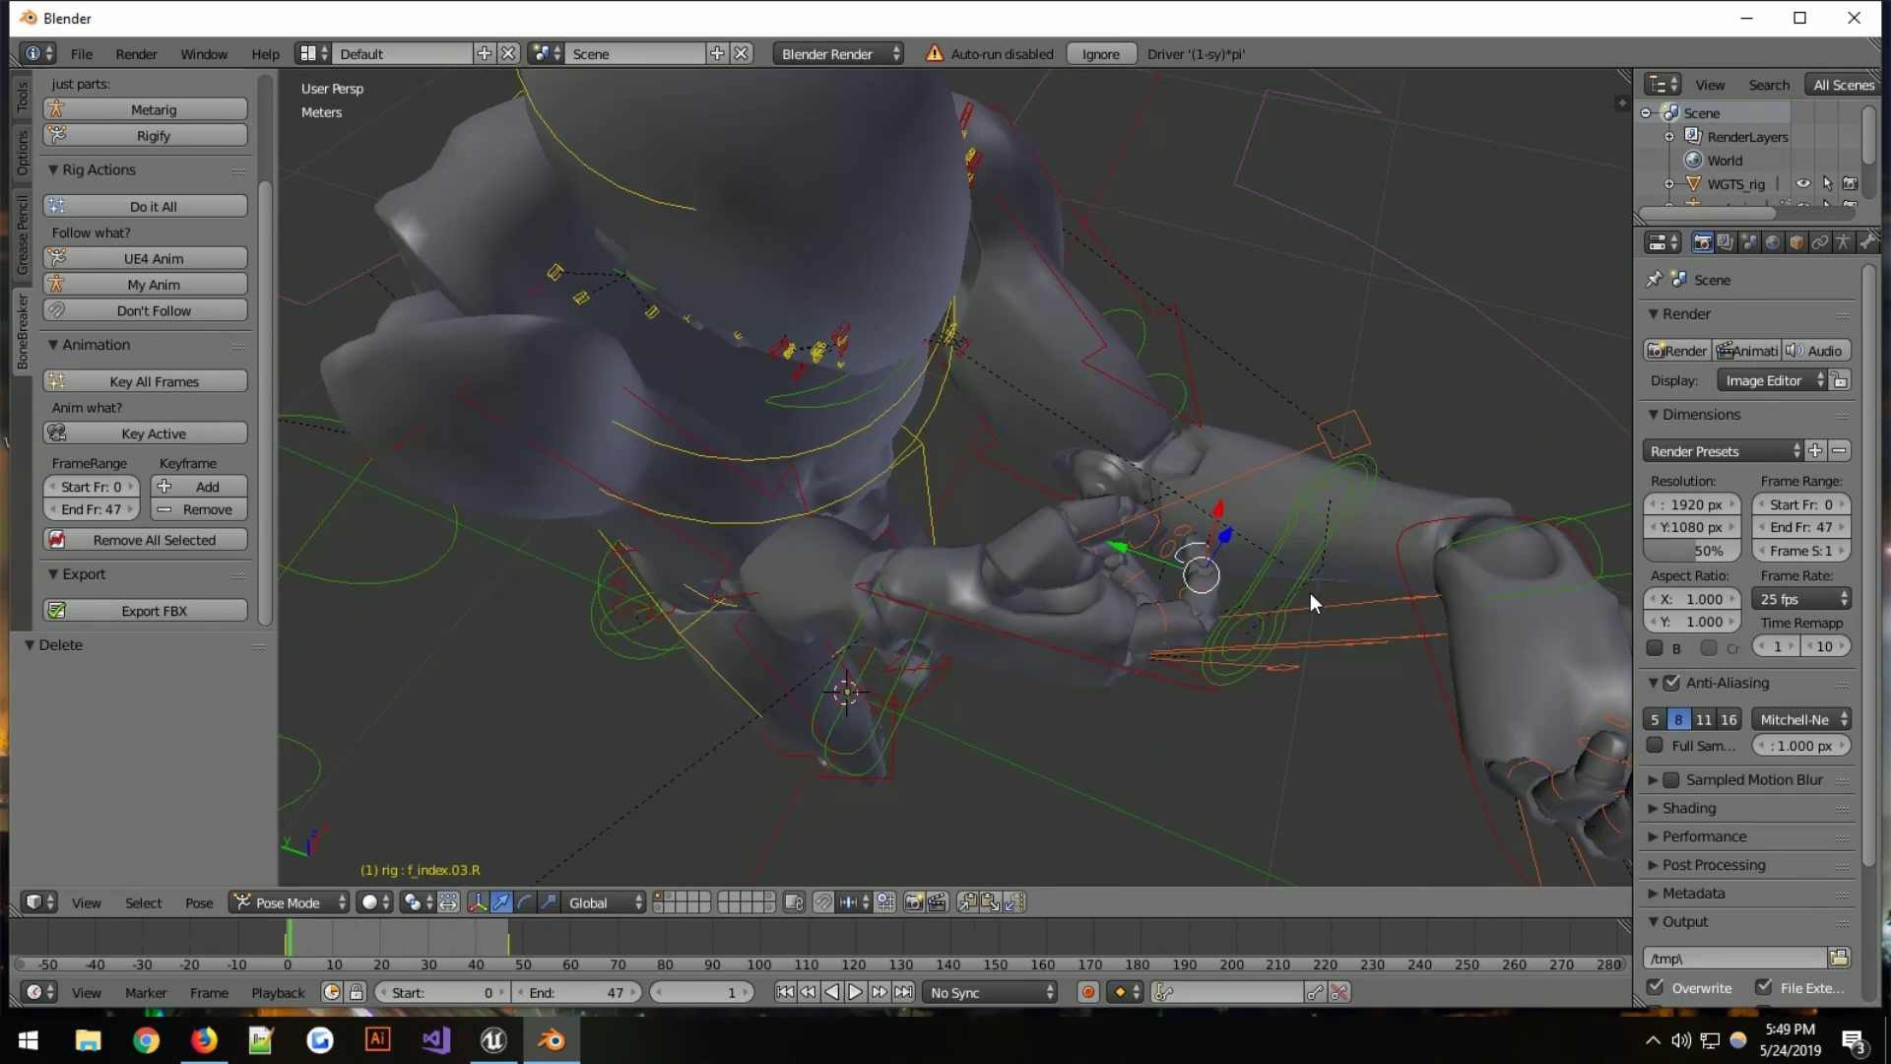
mouse_move(1310, 593)
middle_mouse_down()
mouse_move(1162, 571)
mouse_move(496, 258)
mouse_move(860, 402)
mouse_move(1215, 481)
mouse_move(1379, 495)
middle_mouse_up()
Hide the Face and primary face bone layers in the view sidebar
key("n")
scroll(1475, 589, "down", 15)
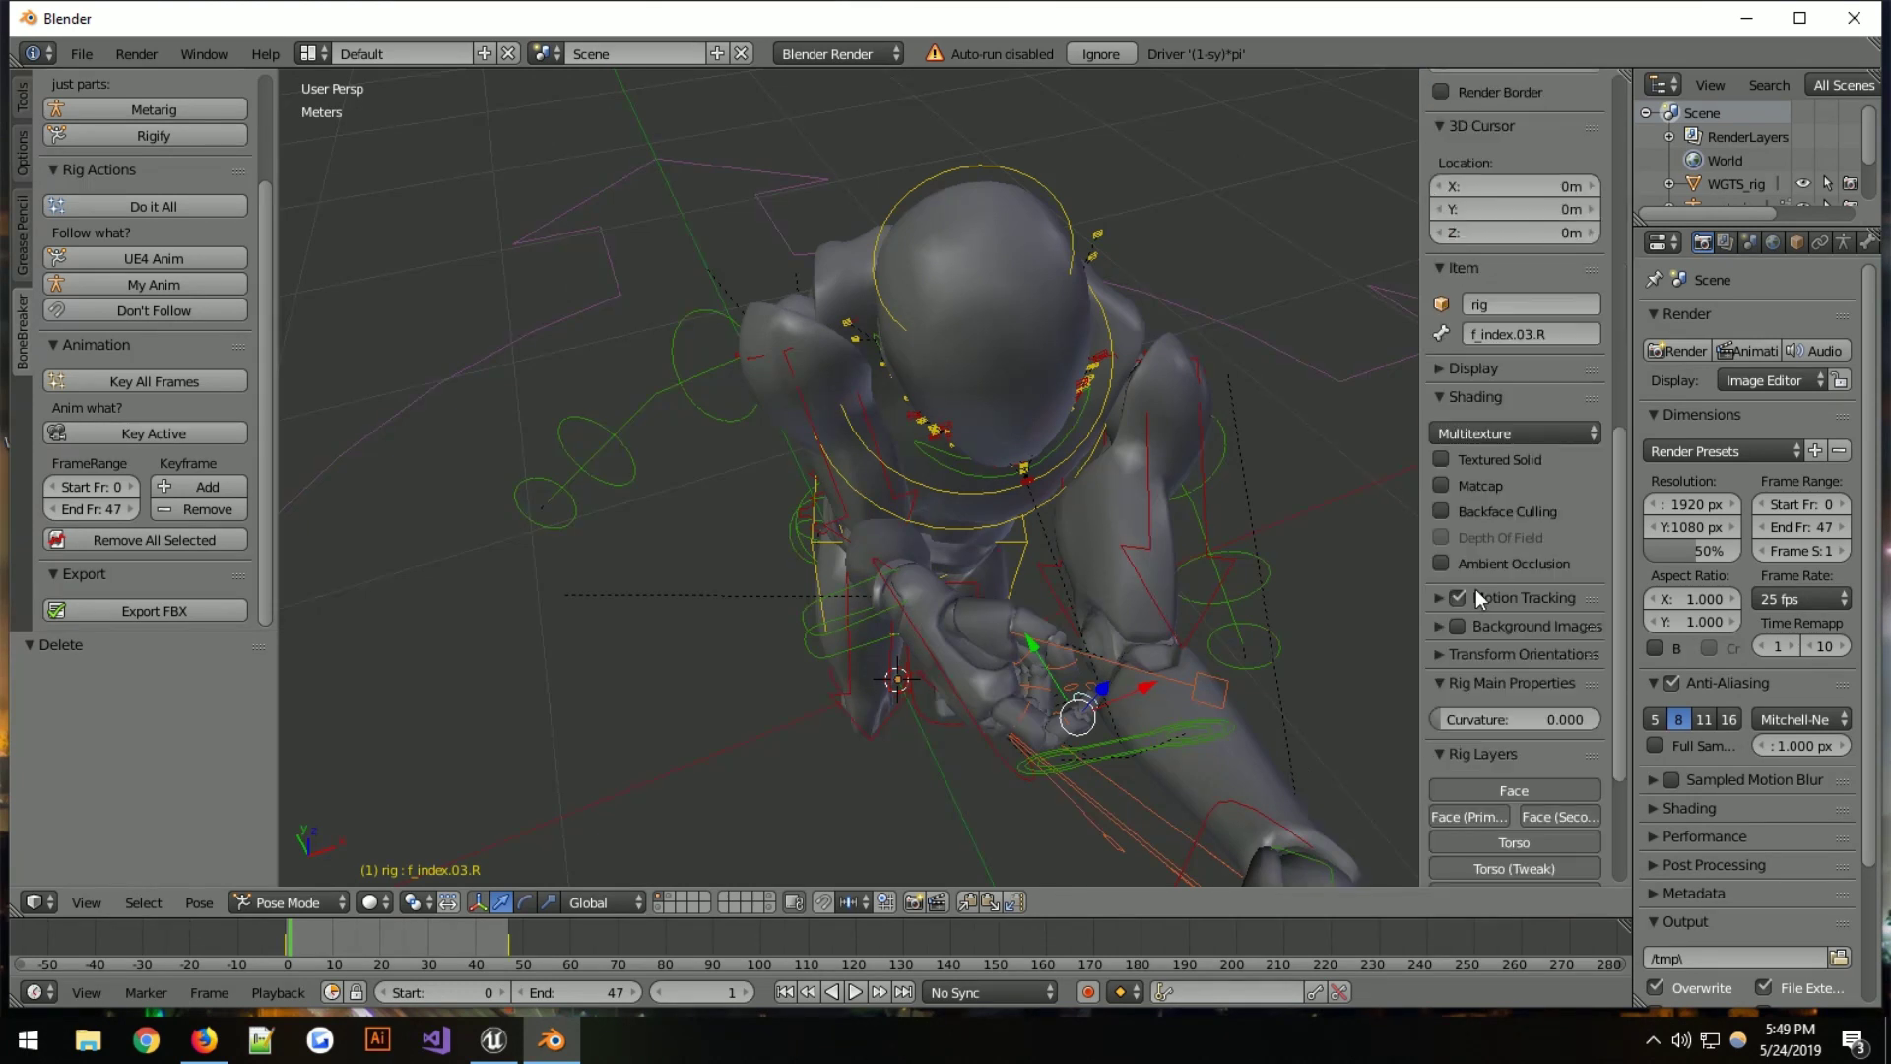
scroll(1498, 591, "down", 3)
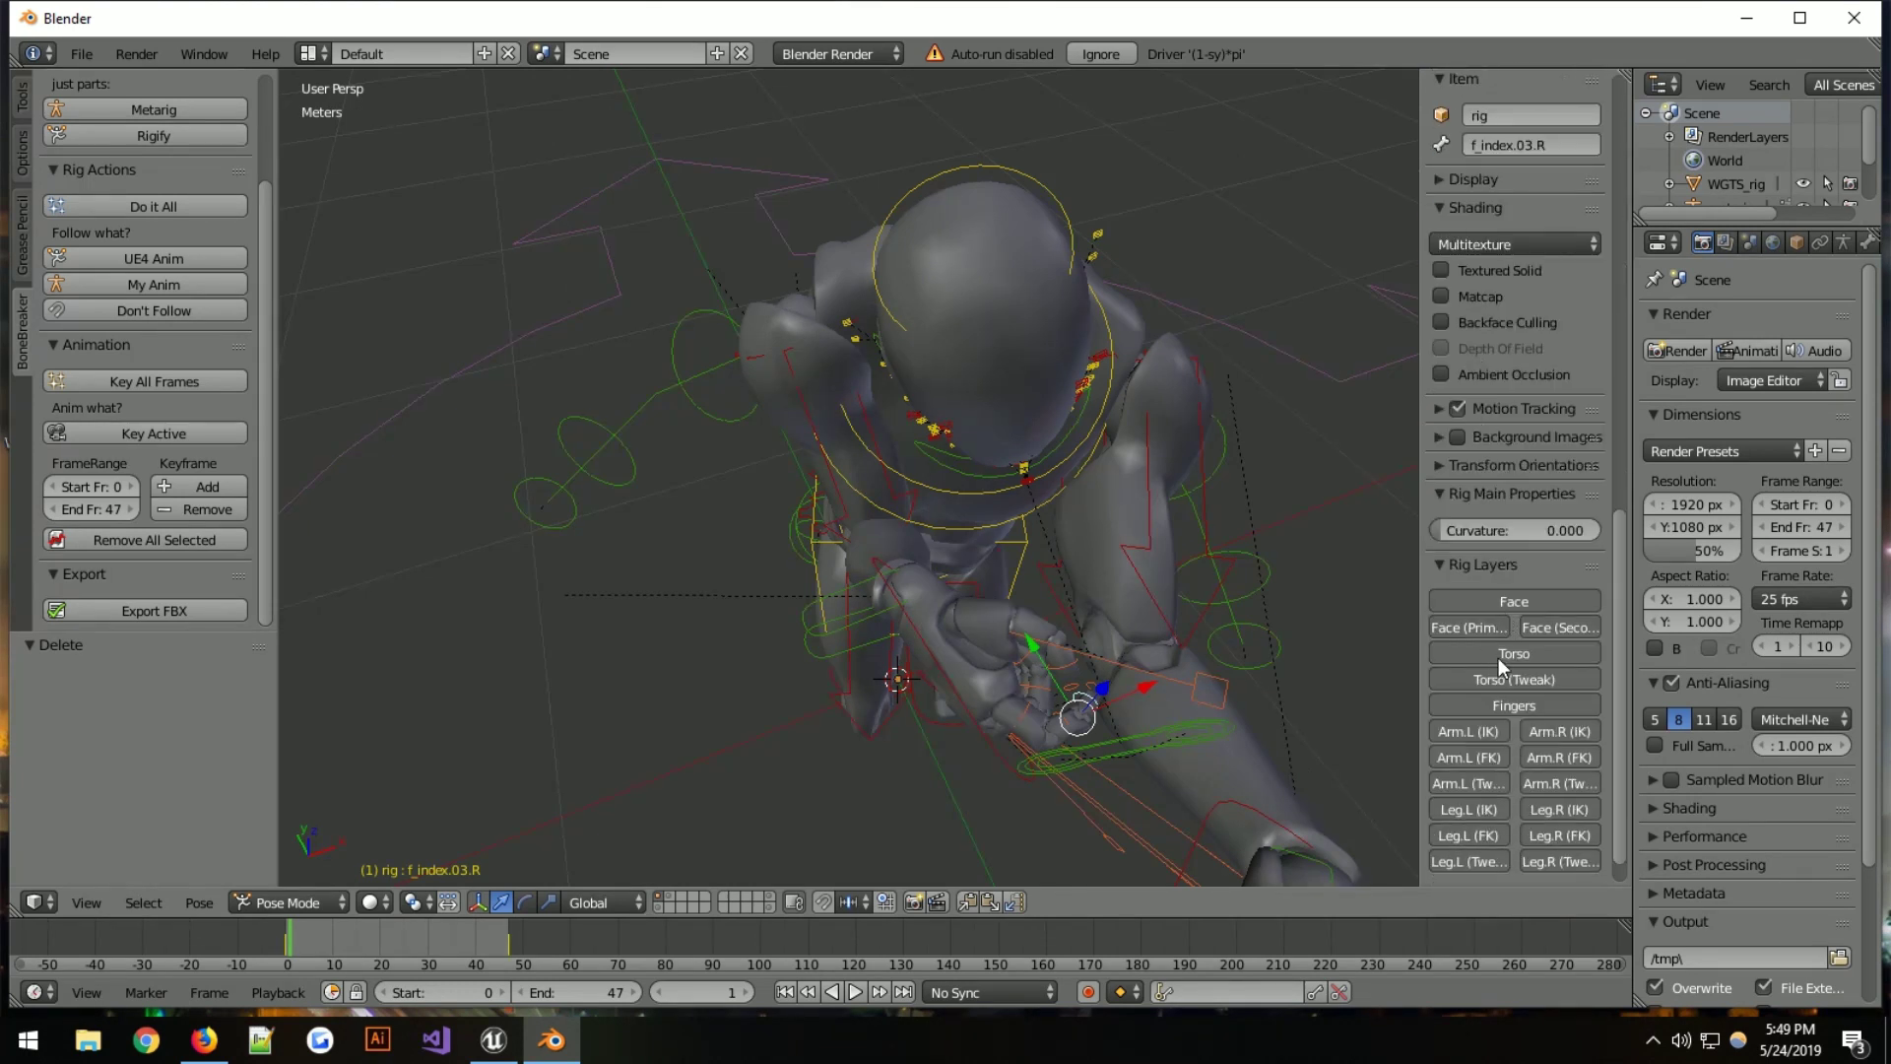
left_click(1493, 598)
left_click(1476, 624)
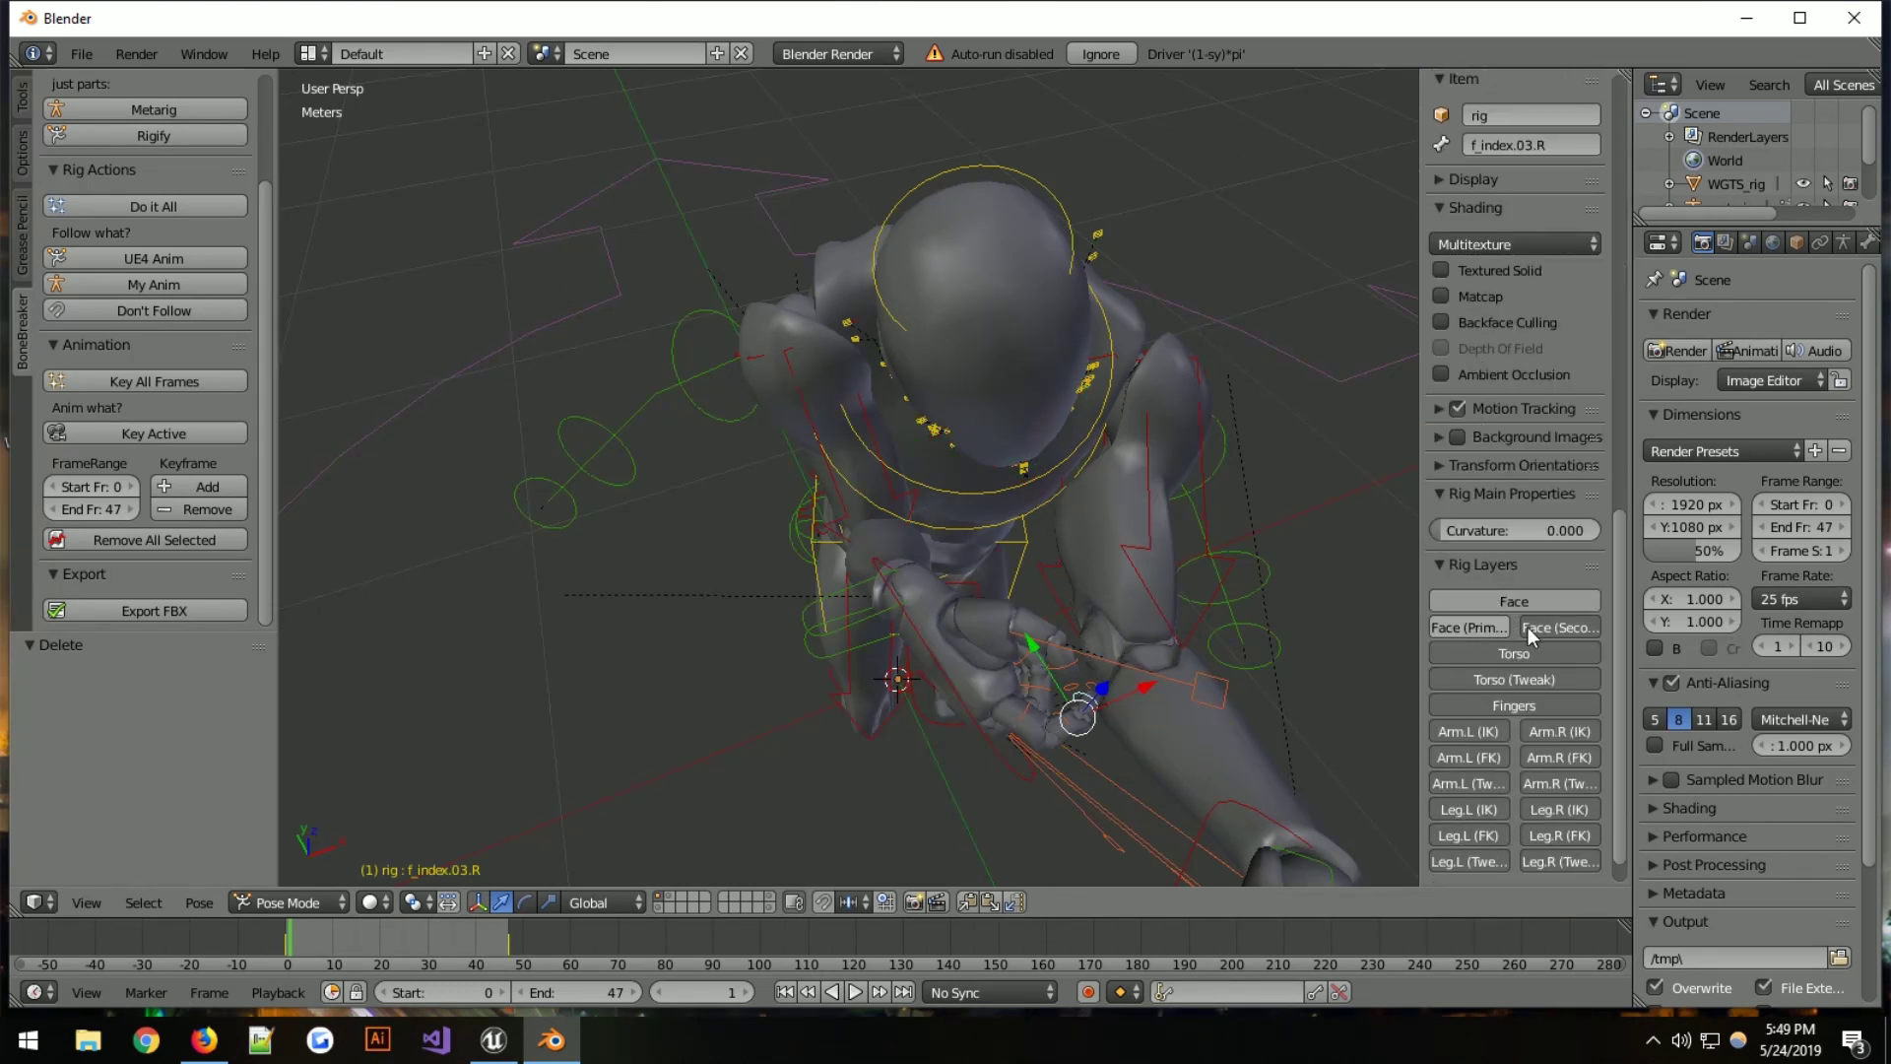
middle_click_drag(1196, 593, 523, 519)
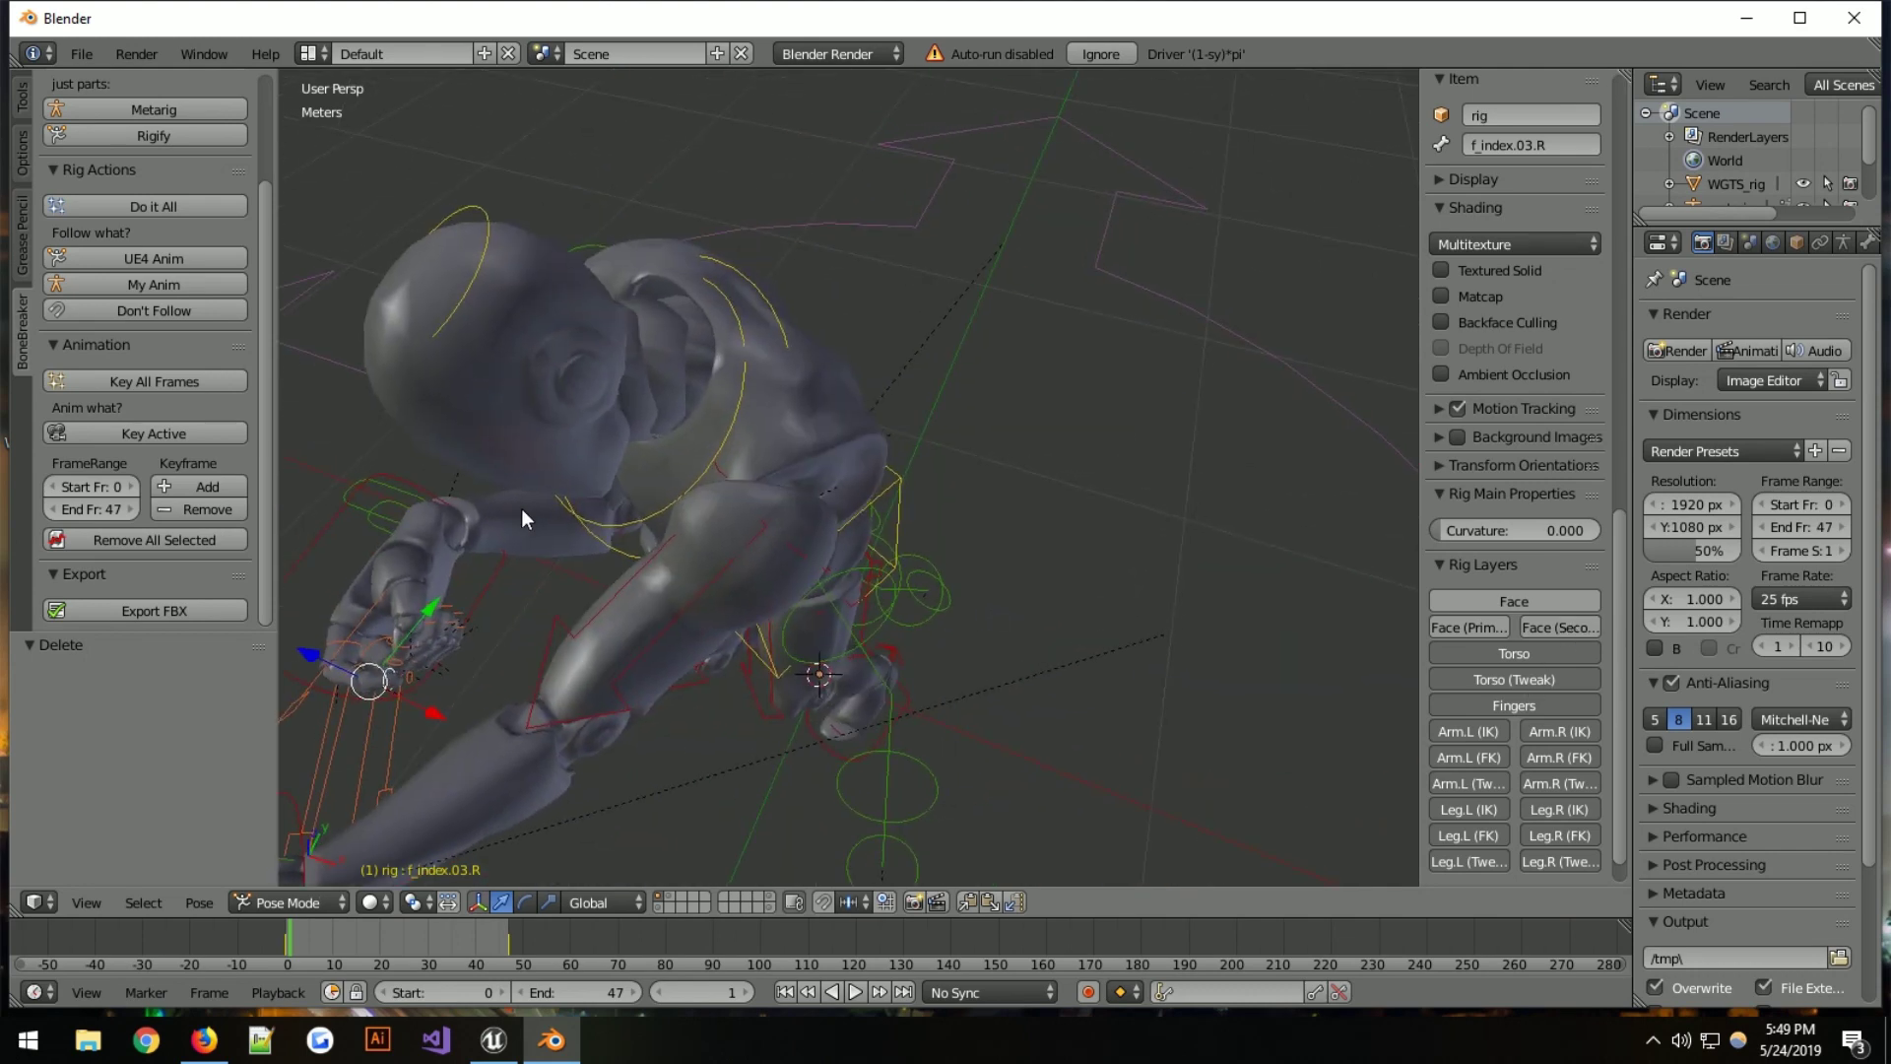
scroll(696, 388, "up", 3)
scroll(842, 453, "down", 2)
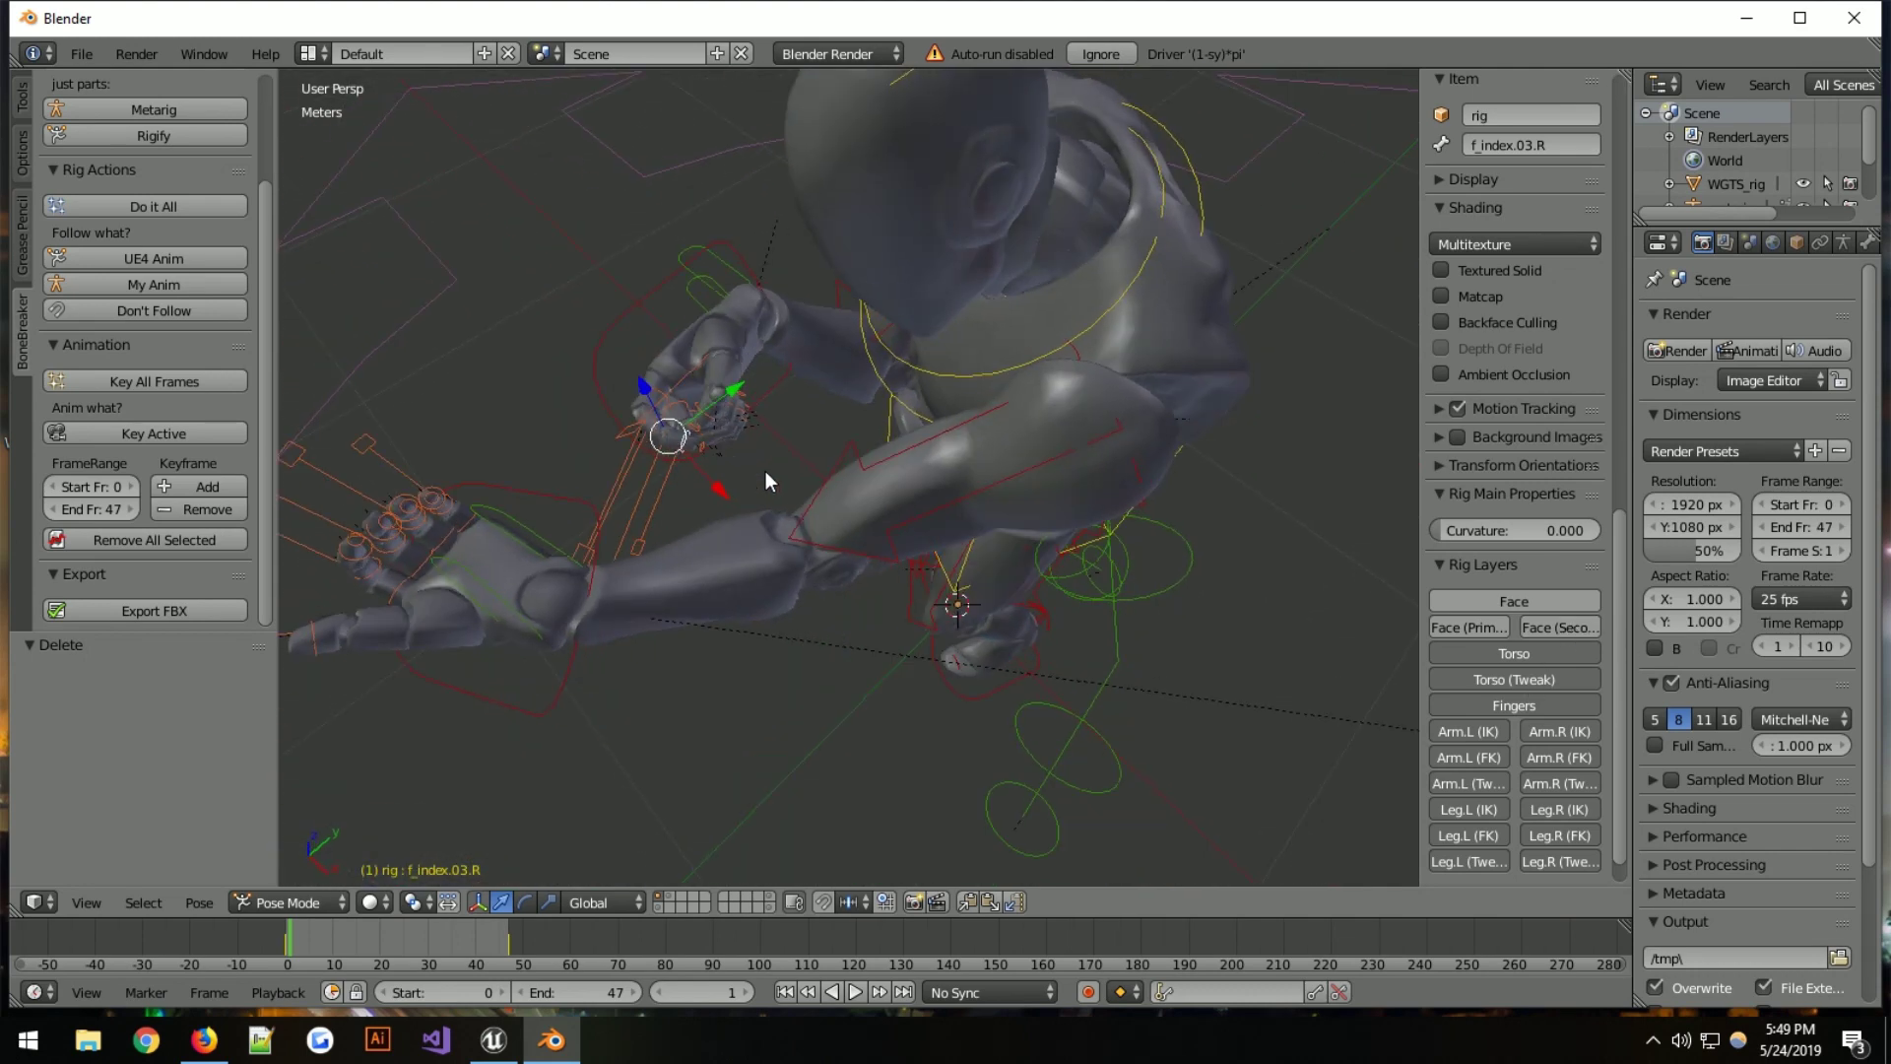
middle_click_drag(765, 476, 801, 331)
key("n")
Select the right index finger bones f_index.02.R and f_index.01.R and frame the hand
scroll(722, 384, "up", 6)
middle_click_drag(713, 404, 800, 382)
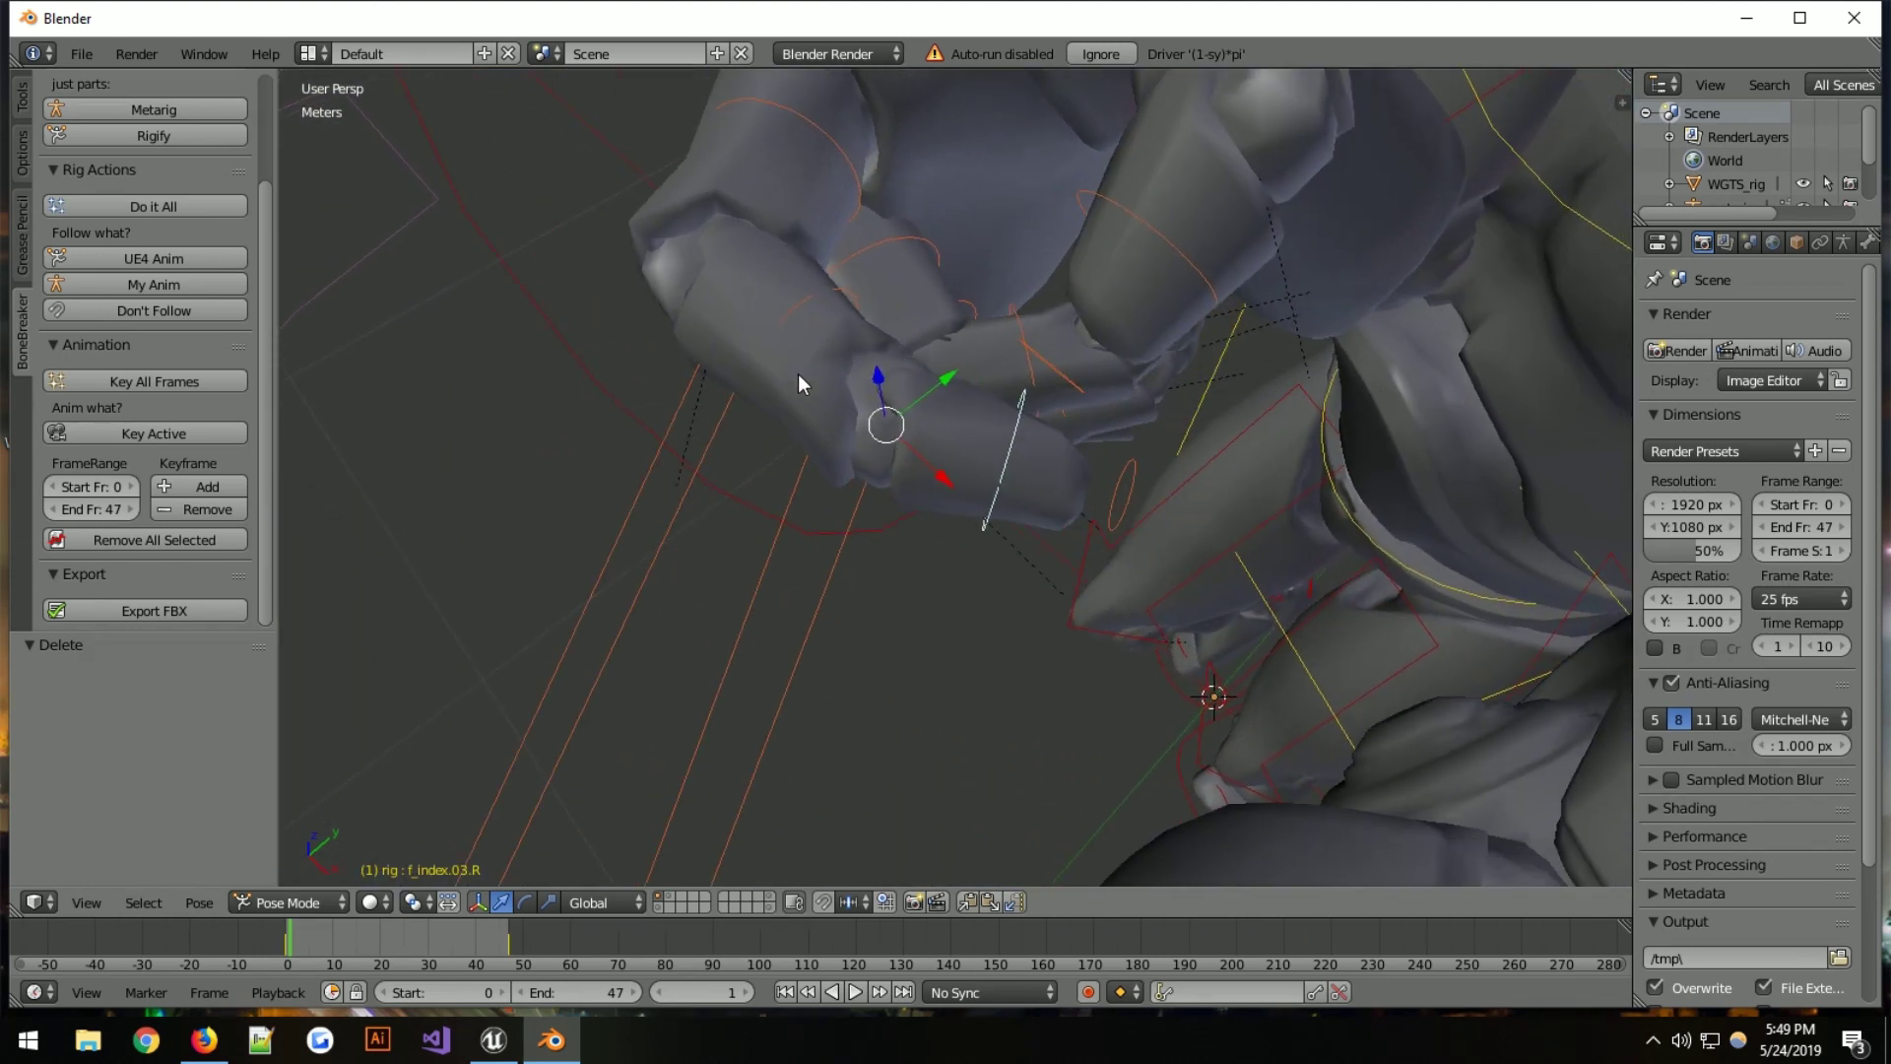
right_click(1120, 508, "shift")
right_click(814, 311, "shift")
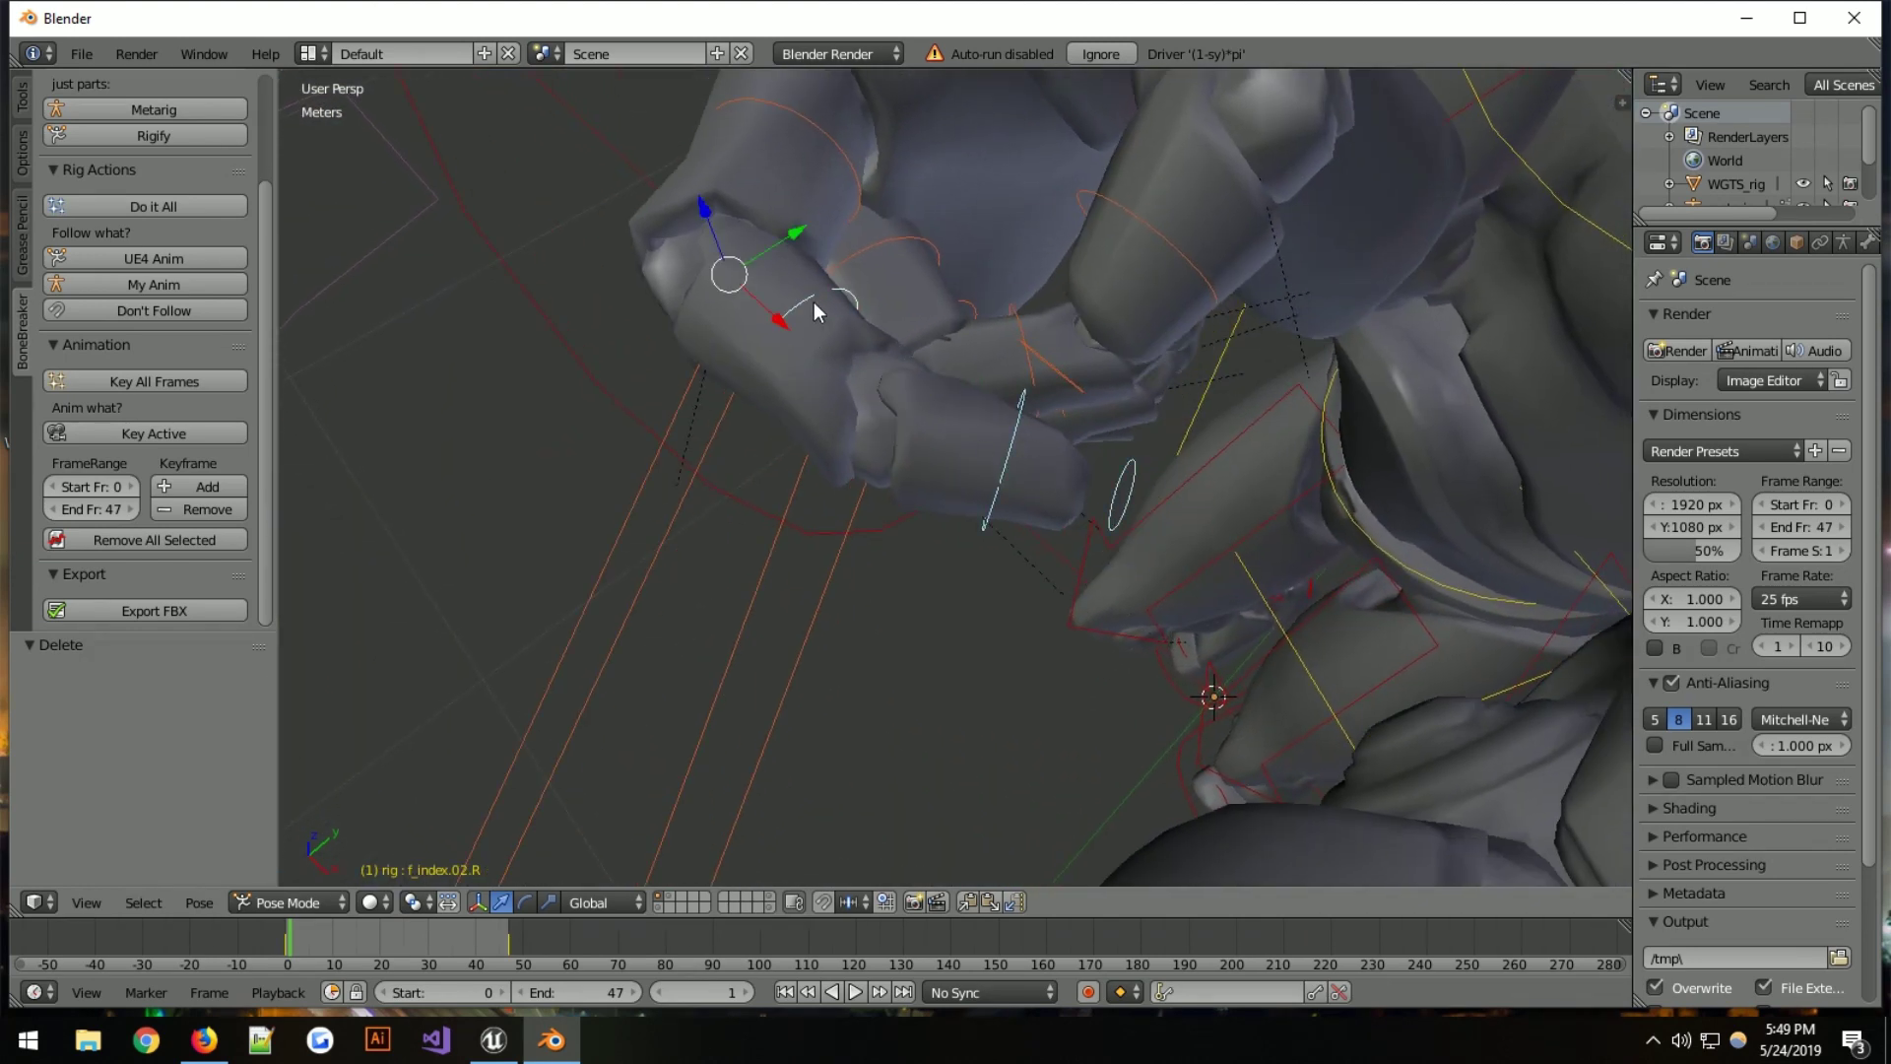
right_click(808, 126, "shift")
key("KP_Decimal")
middle_click_drag(861, 583, 922, 551)
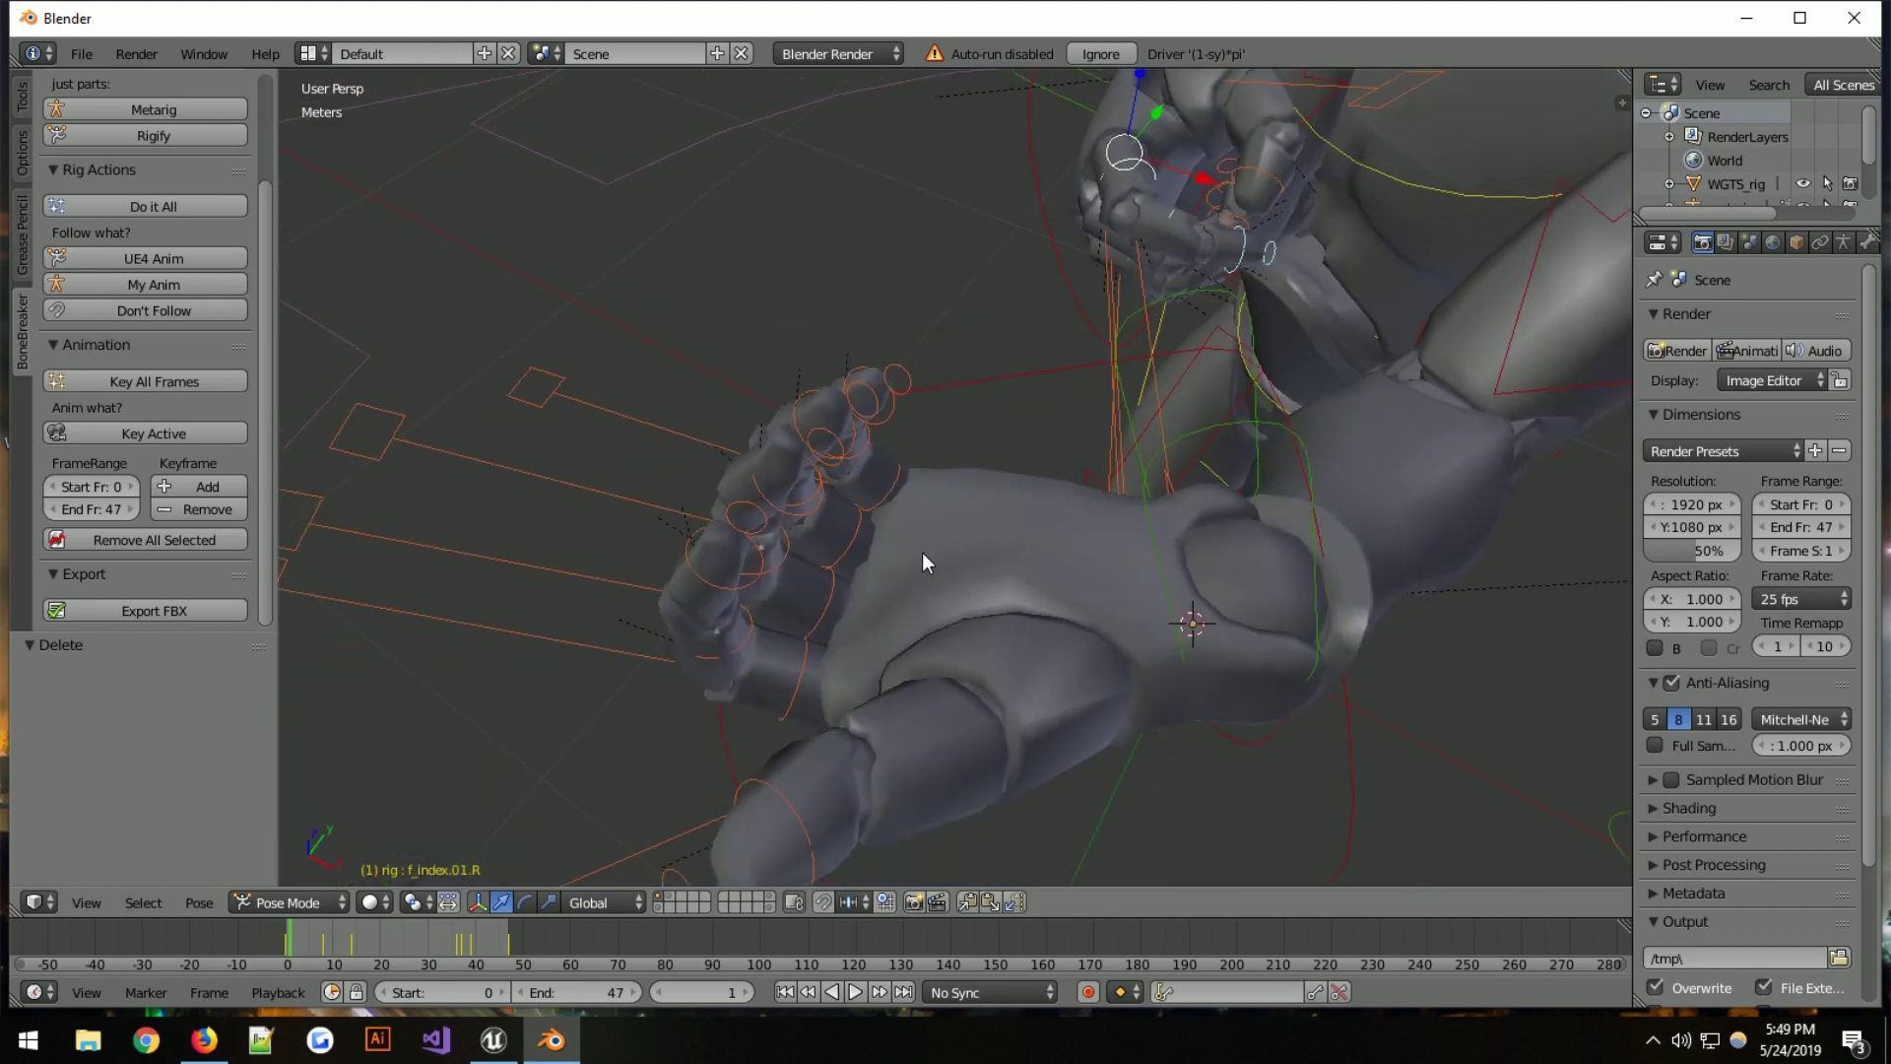
Select hand_ik.R, the right index master control and f_pinky02.R
right_click(1152, 319, "shift")
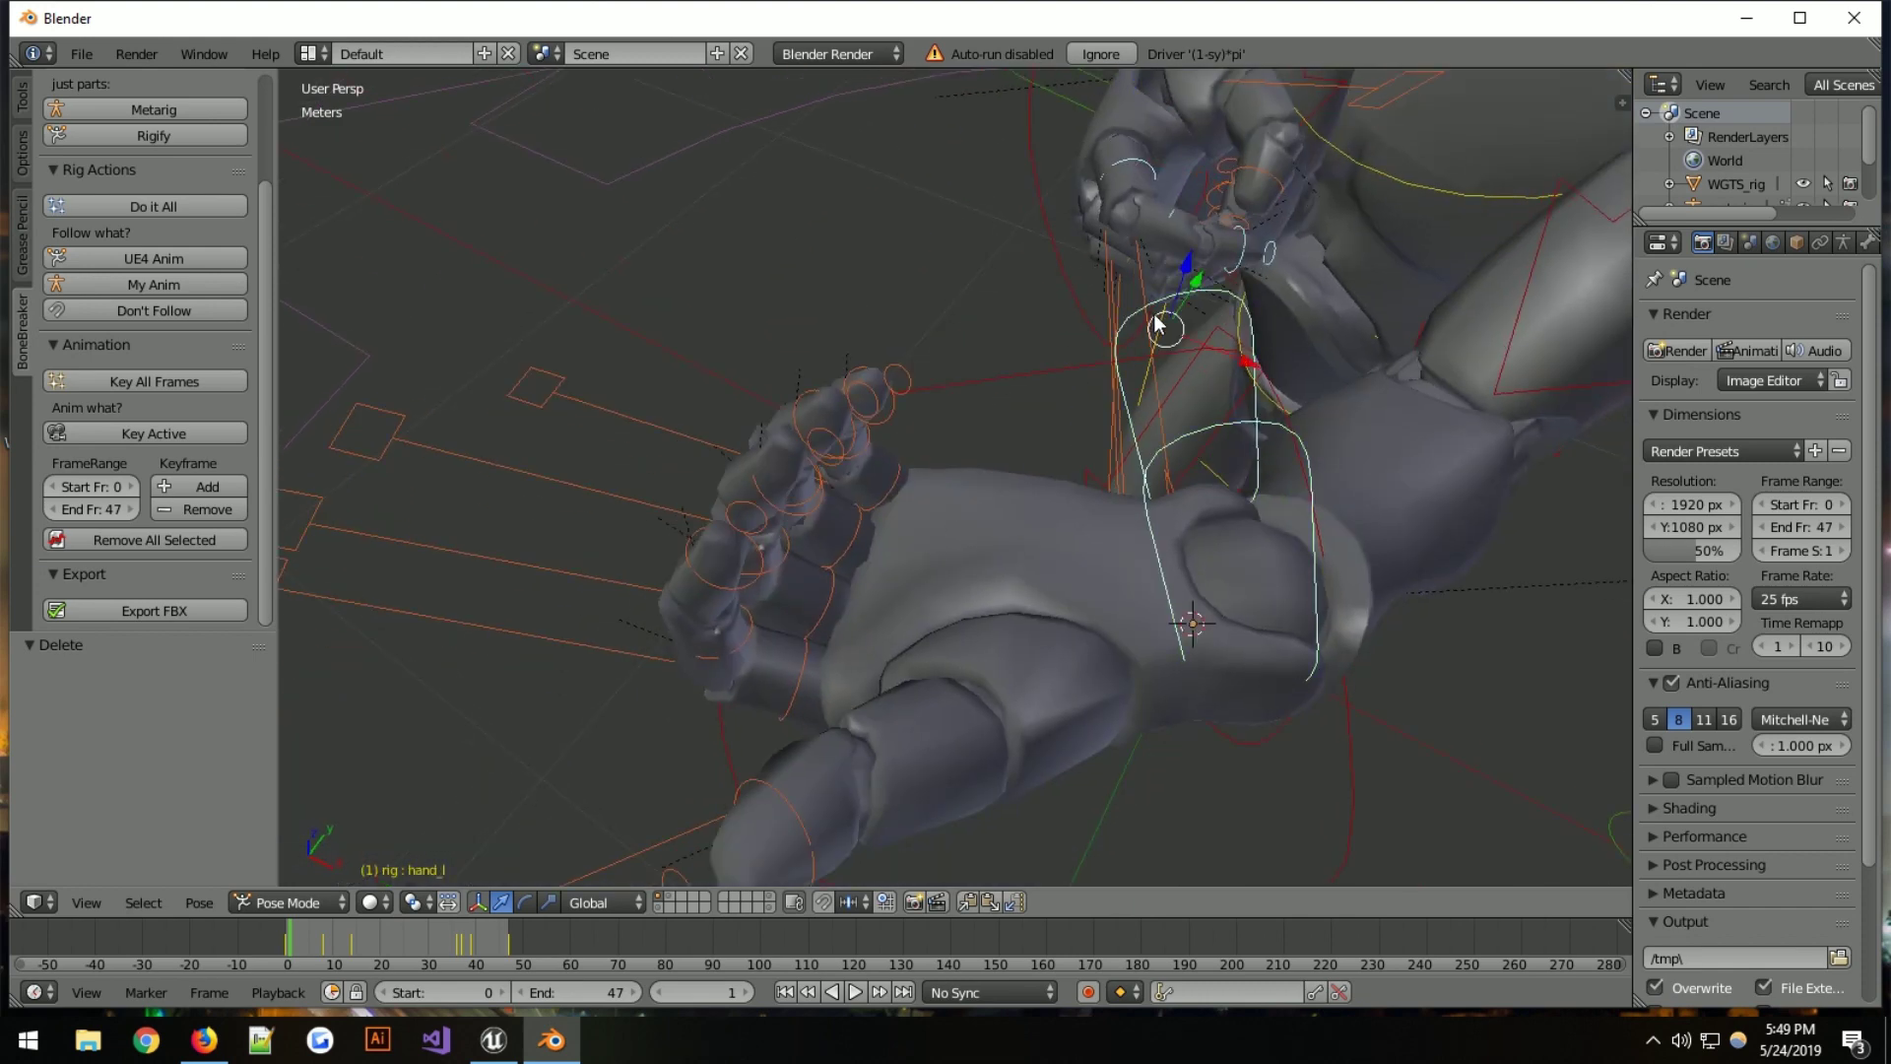
right_click(1157, 323, "shift")
right_click(1138, 278, "shift")
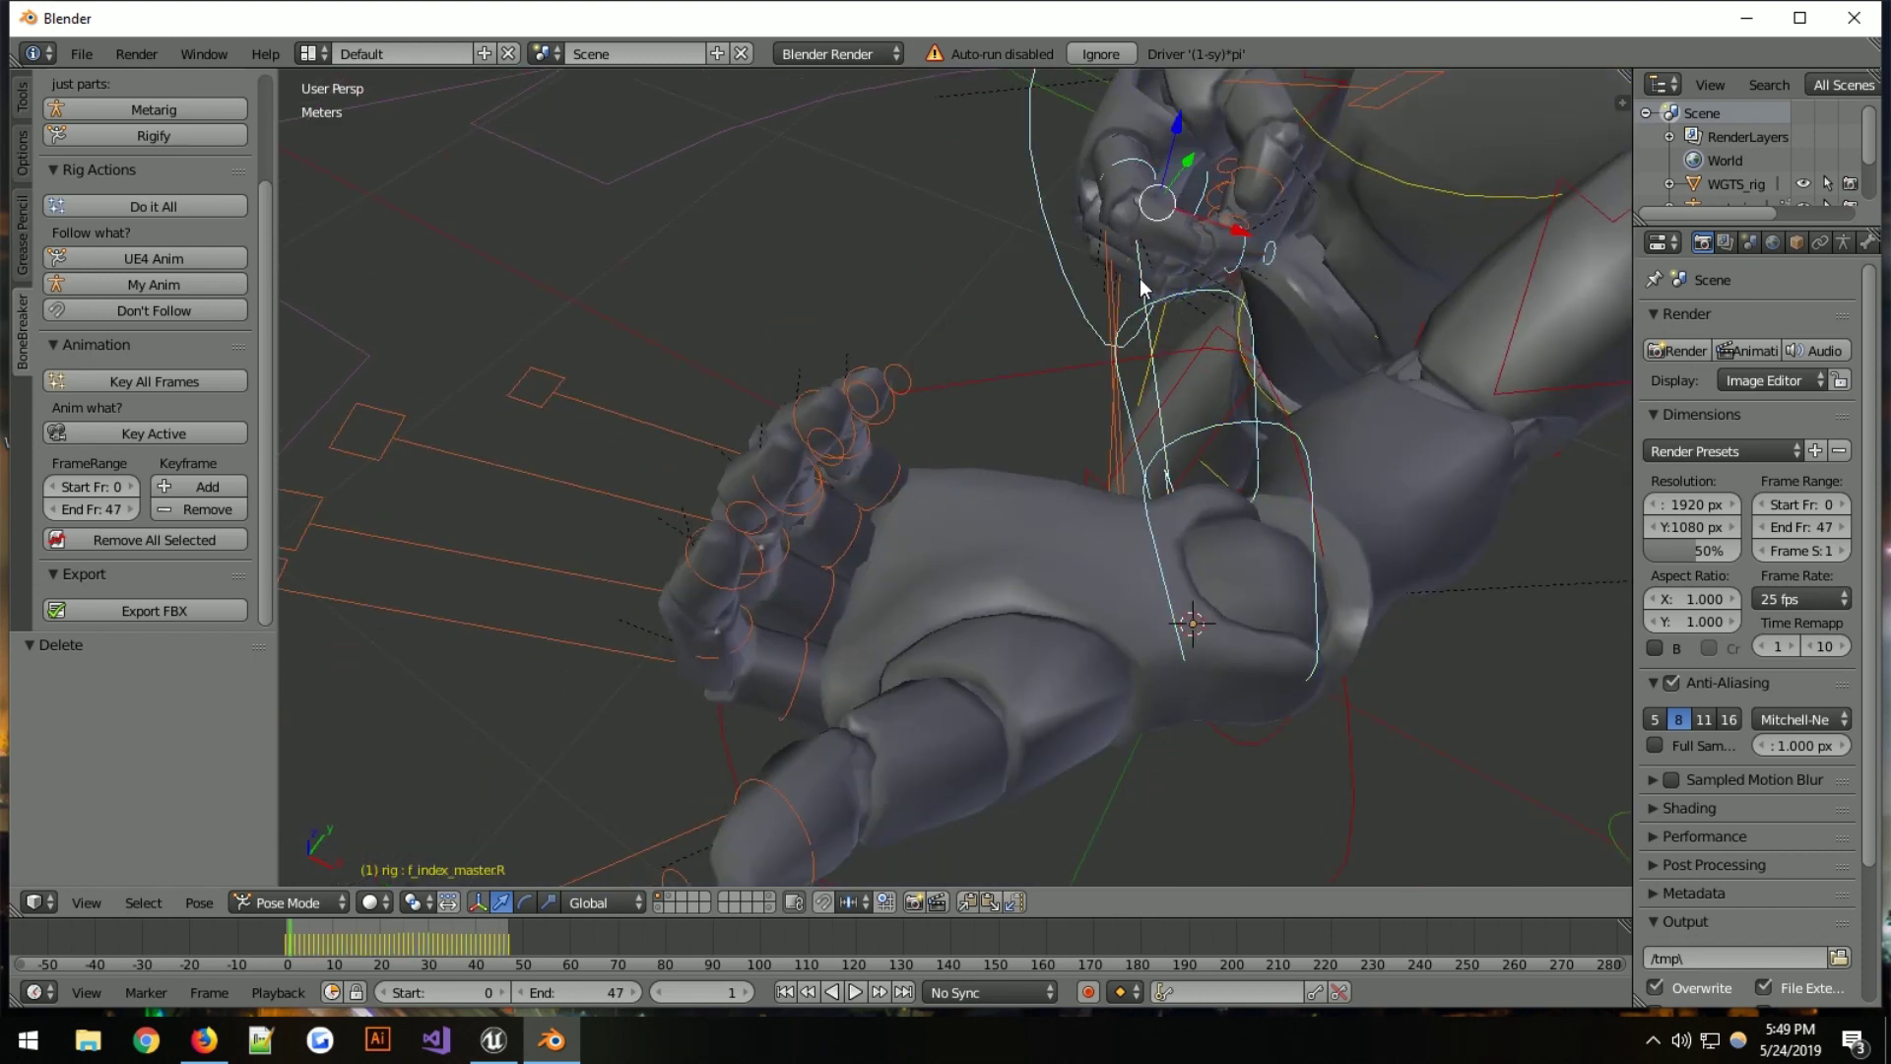
right_click(1197, 292, "shift")
mouse_move(1198, 292)
middle_mouse_down()
mouse_move(1180, 280)
mouse_move(1237, 291)
mouse_move(1191, 283)
middle_mouse_up()
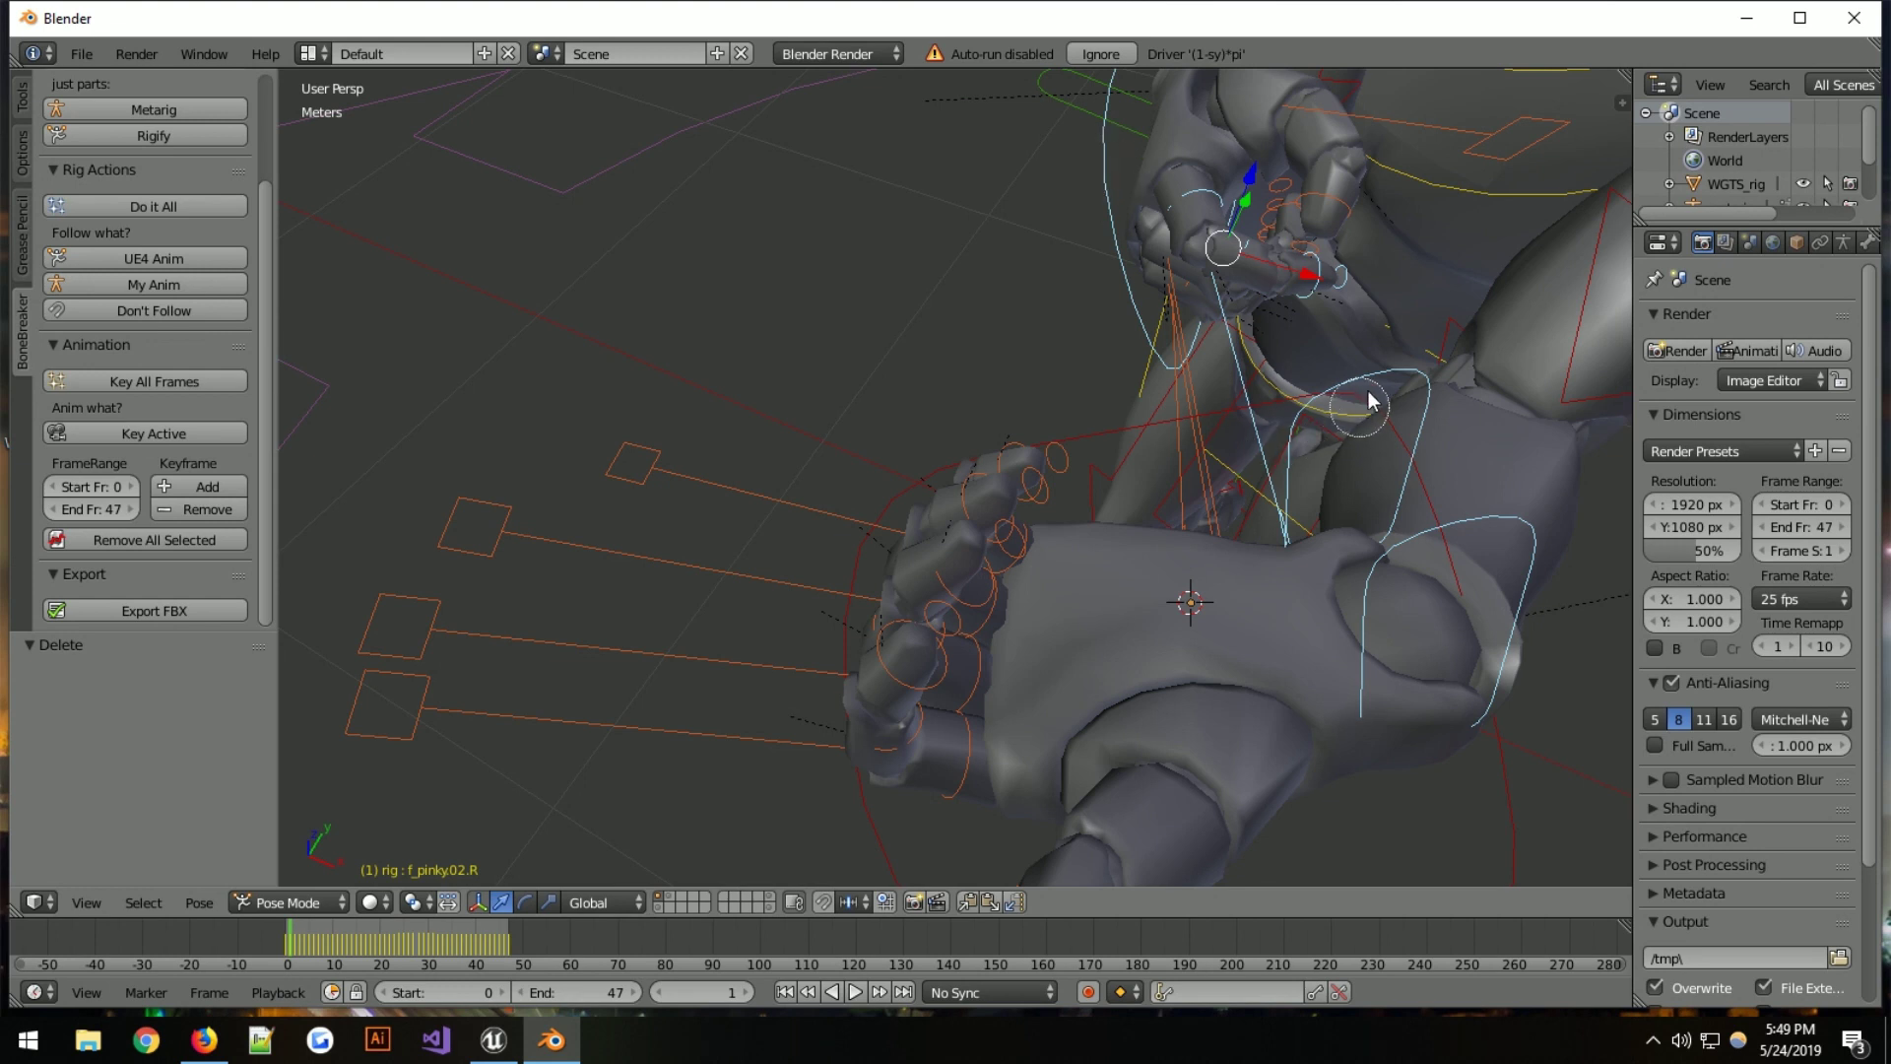
Circle-deselect two finger control bones, then orbit out to a front view of the body
middle_click(1383, 472)
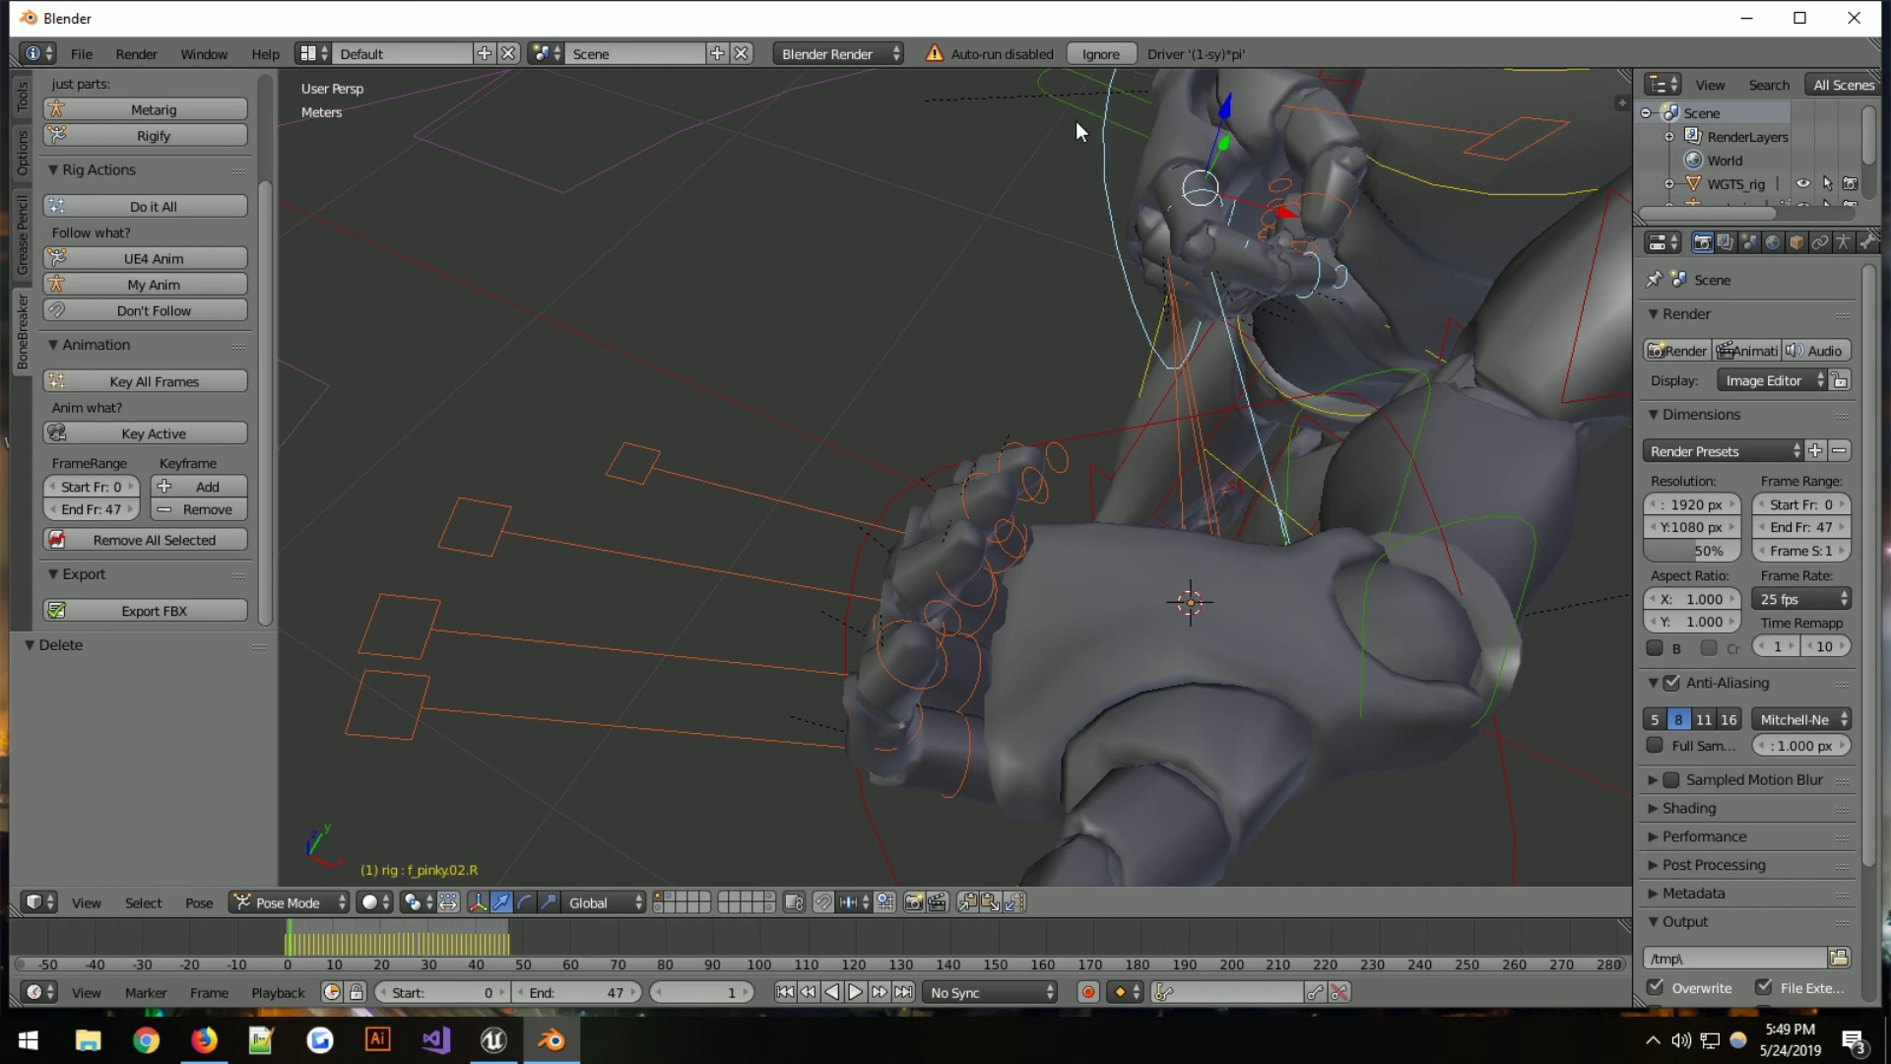
middle_click_drag(1075, 121, 957, 487)
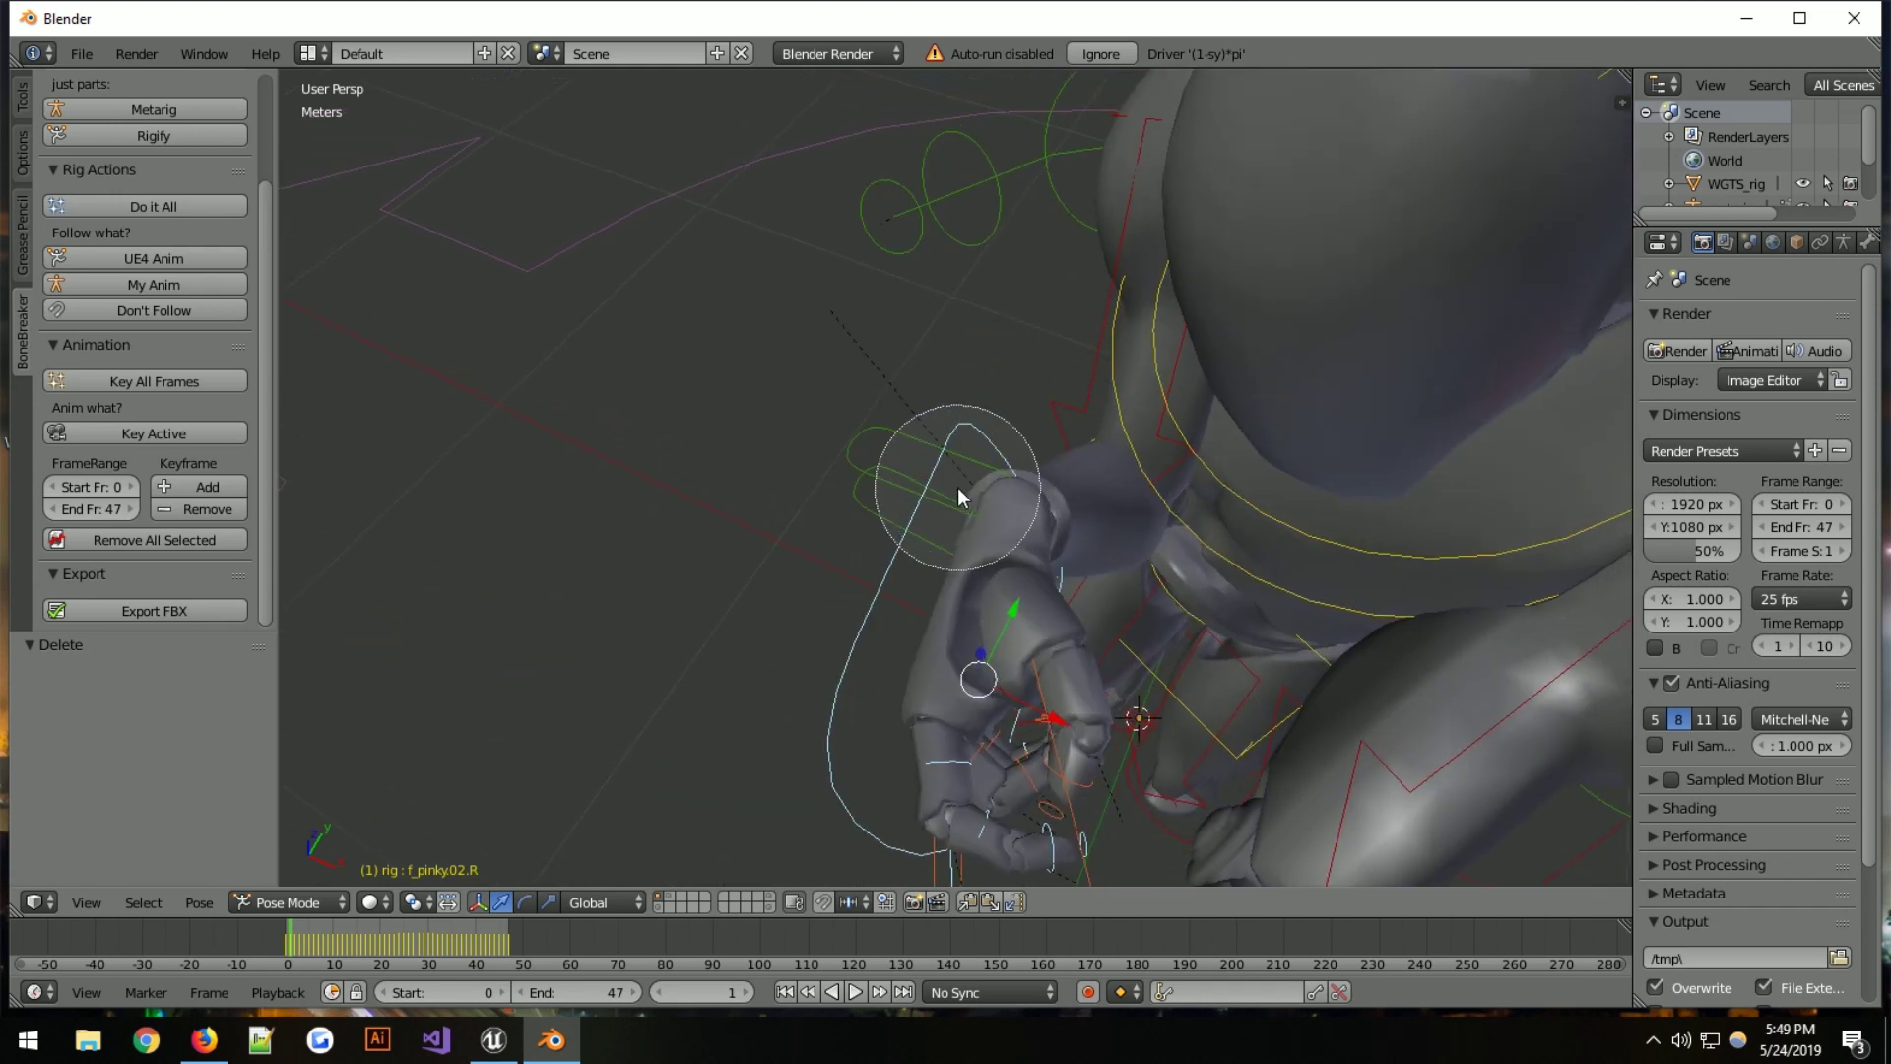
middle_click(958, 486)
key("Escape")
middle_click_drag(957, 487, 1227, 487)
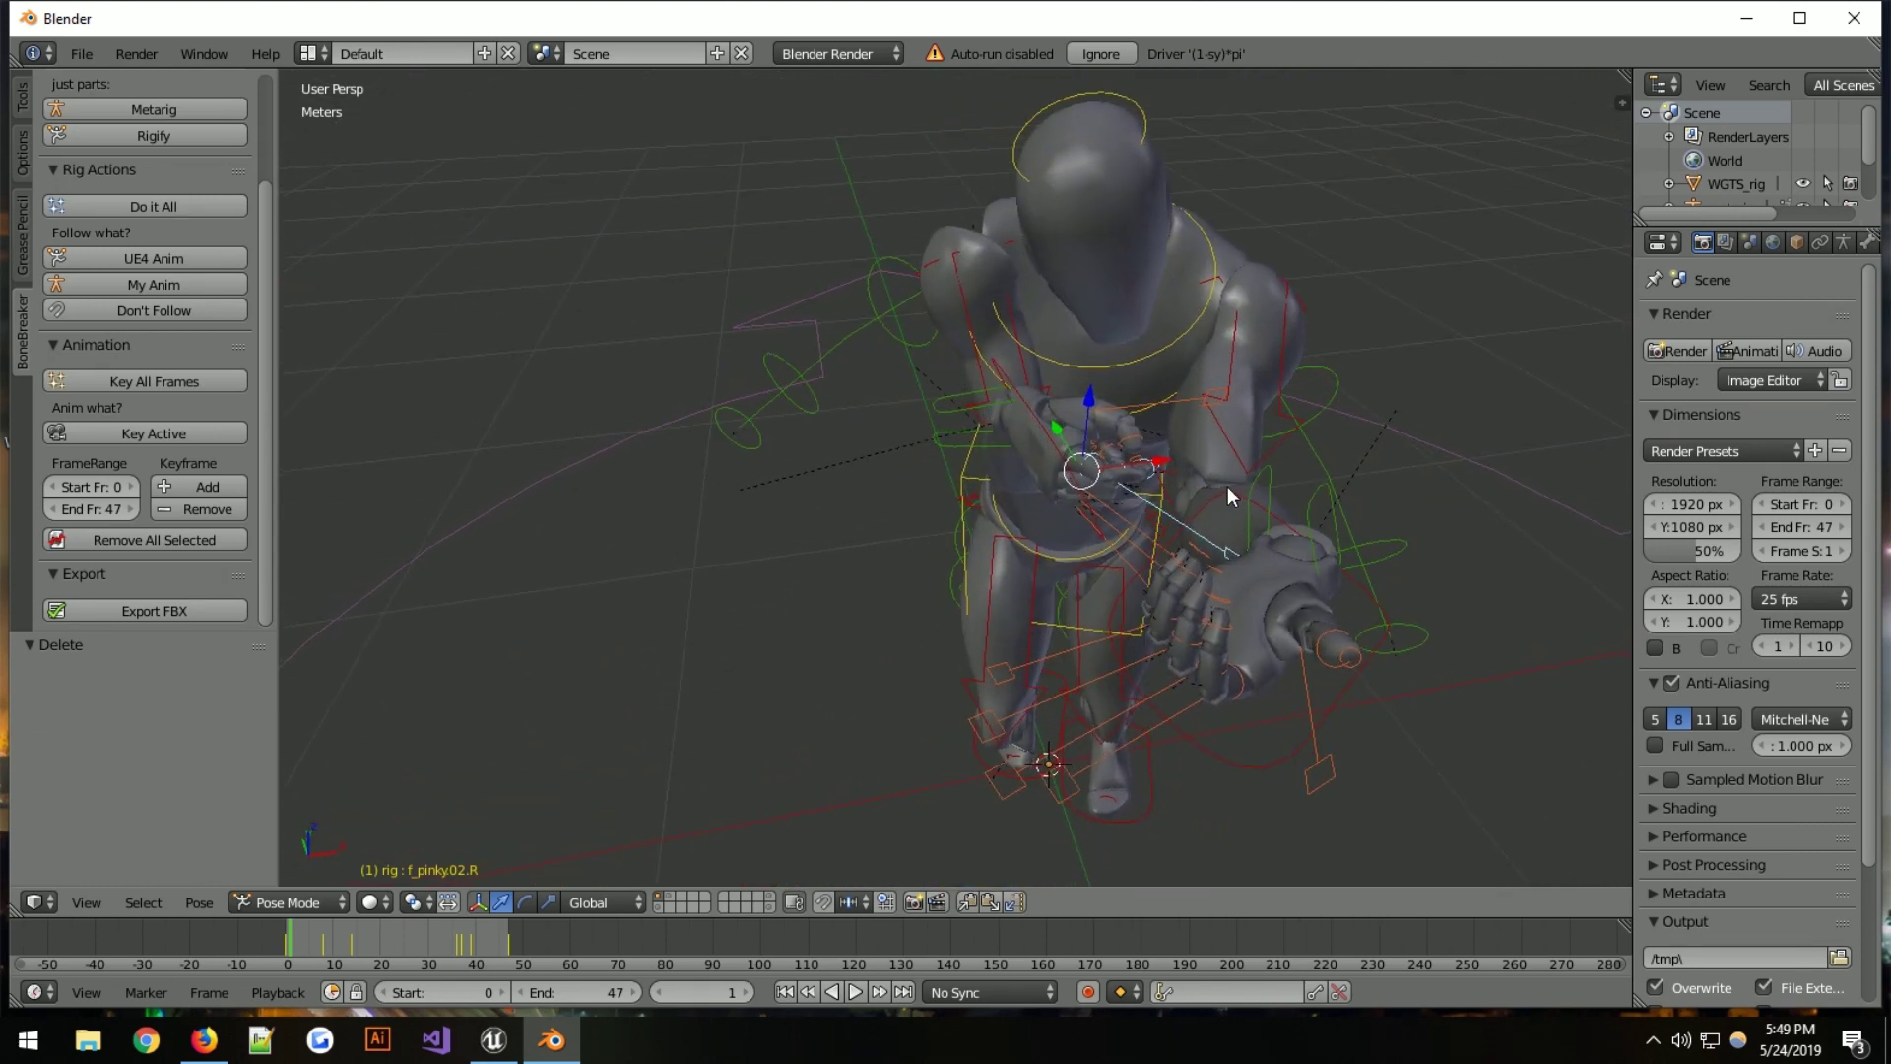
Clear location, rotation and scale on the selected bones
key("alt+g")
key("alt+r")
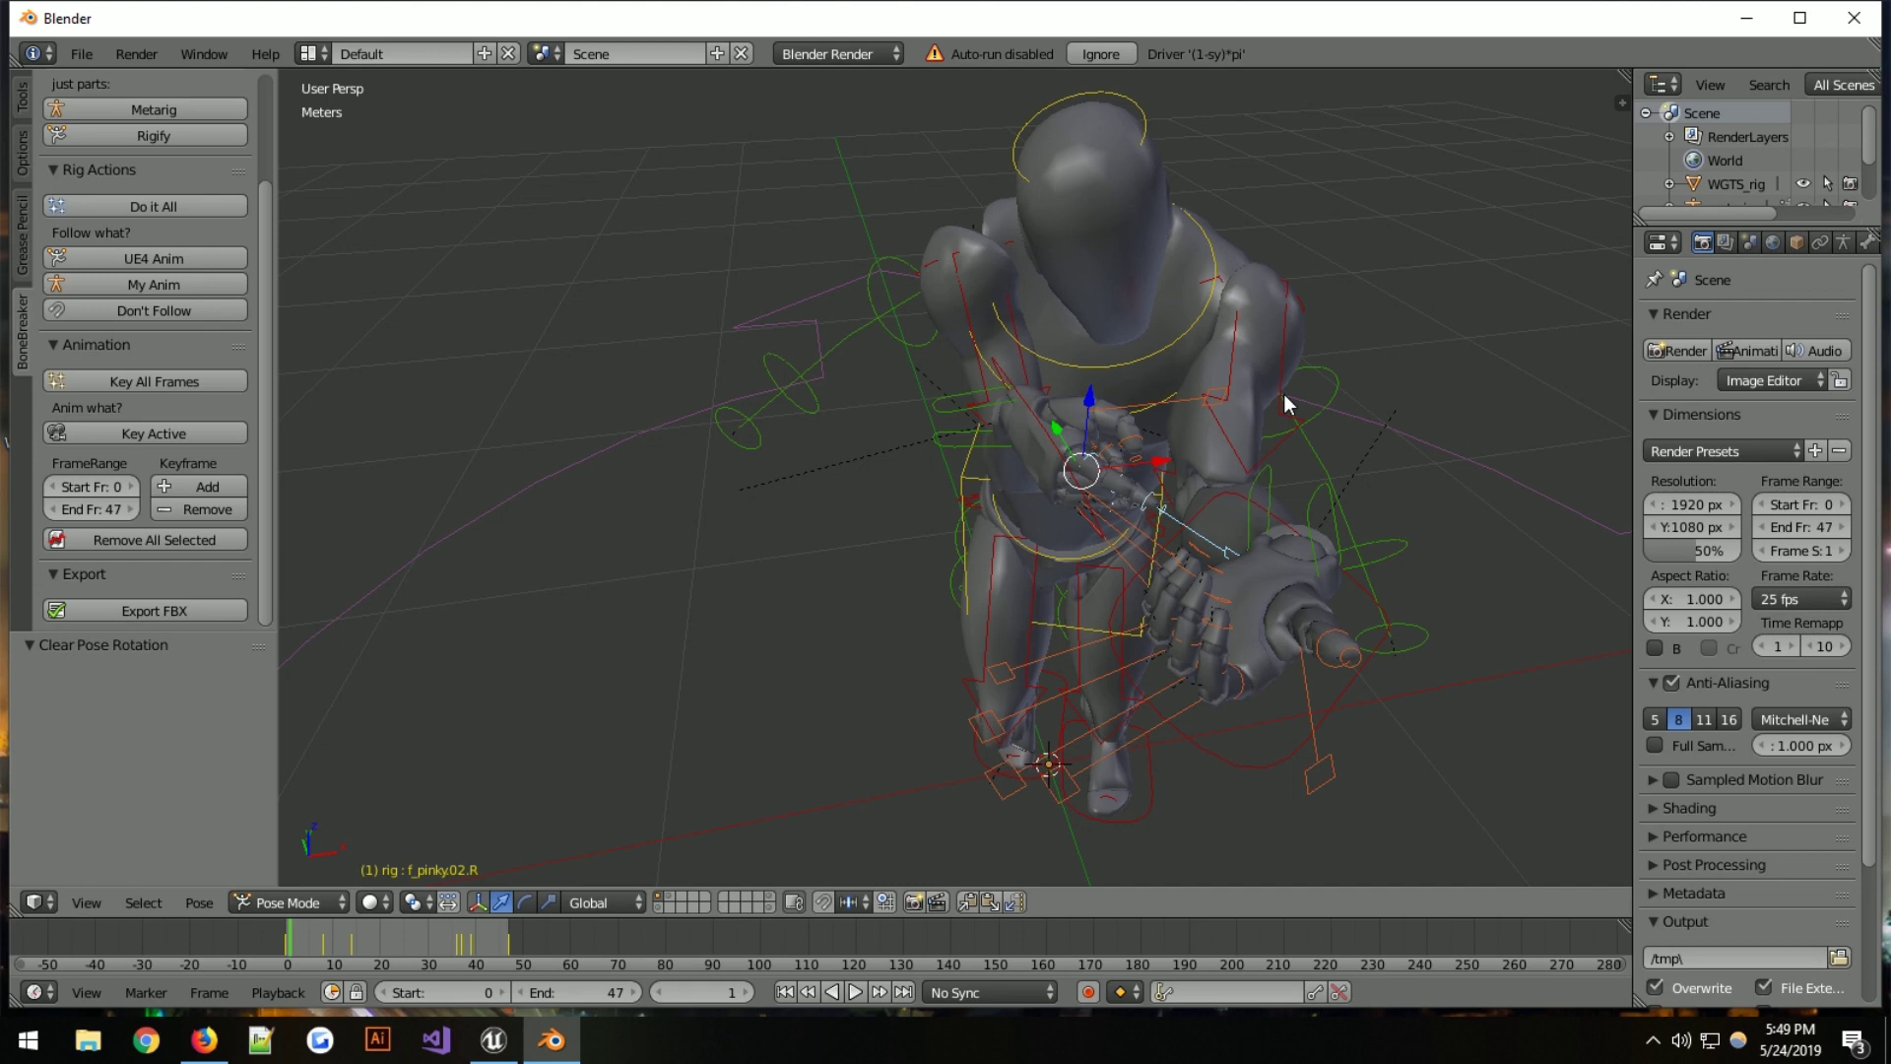
key("alt+s")
right_click(1256, 437)
middle_click_drag(1256, 437, 882, 477)
scroll(882, 477, "up", 3)
scroll(920, 464, "up", 2)
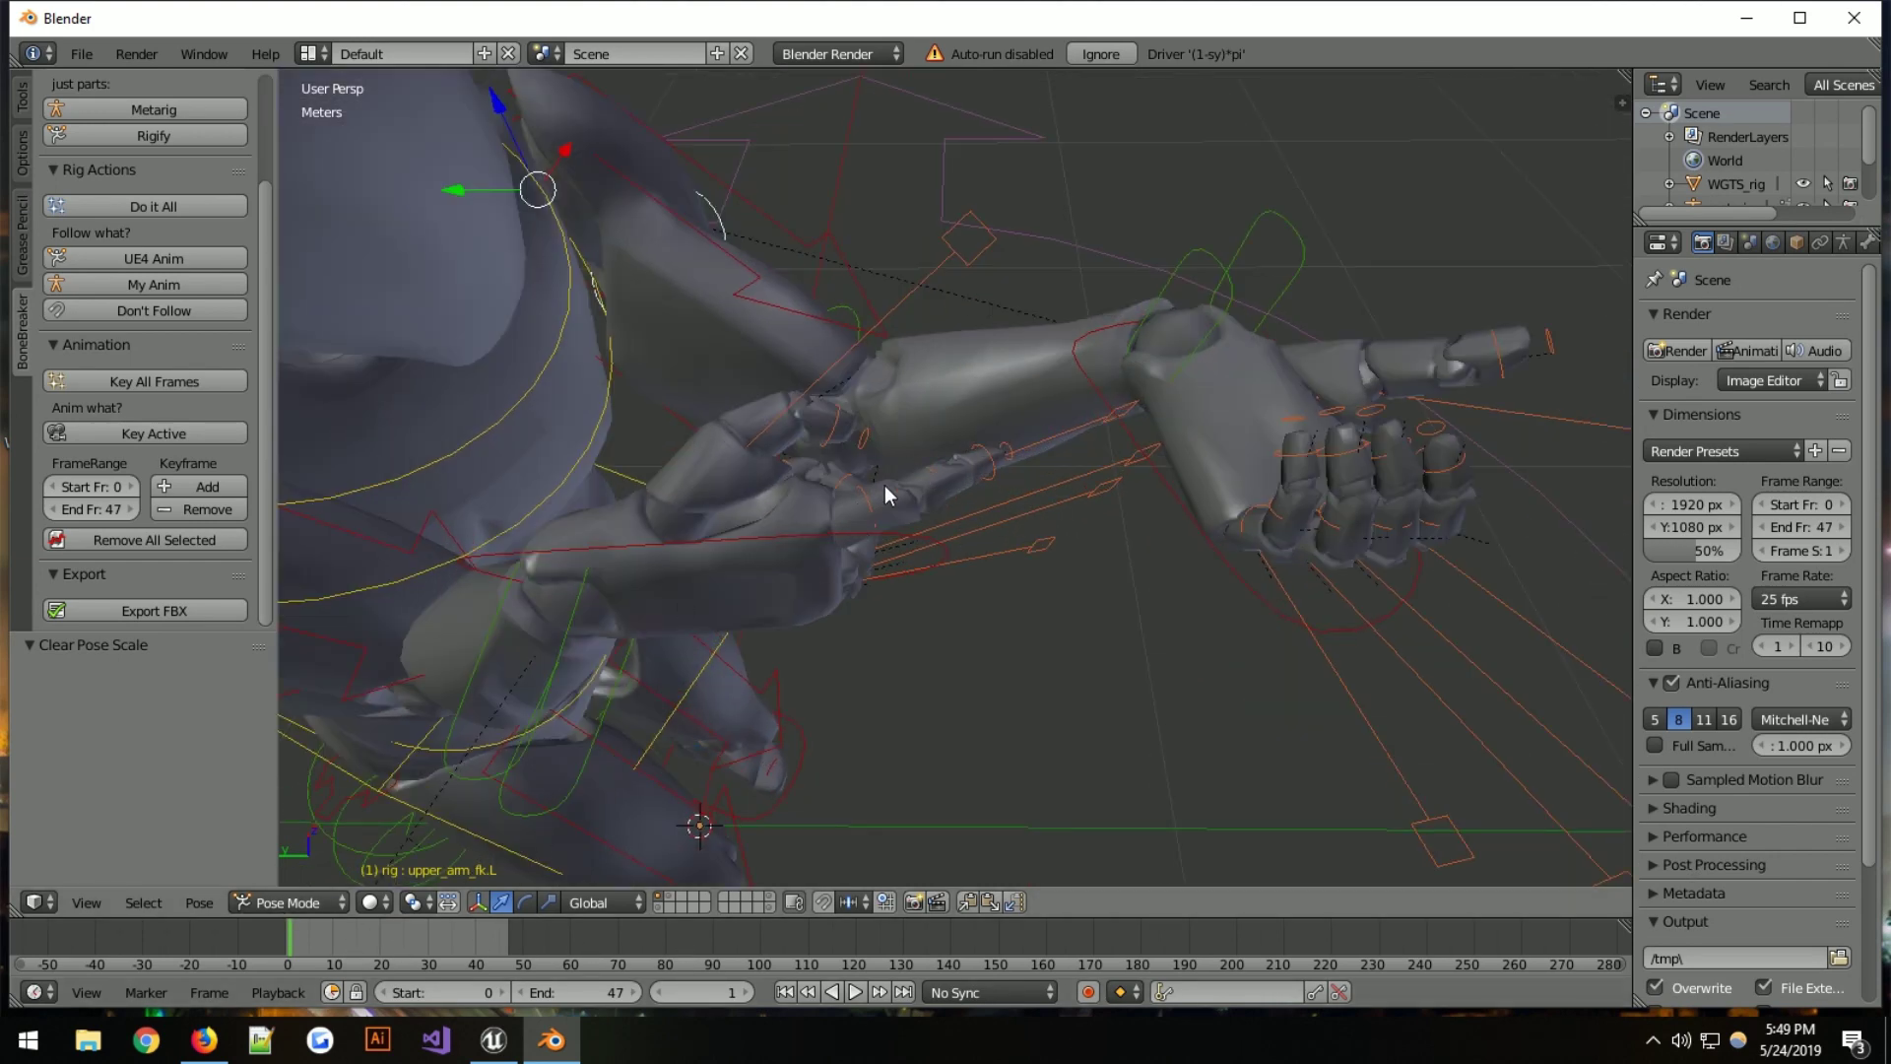
At frame 0, clear f_index_master.R's rotation and remove its keyframes
right_click(870, 507)
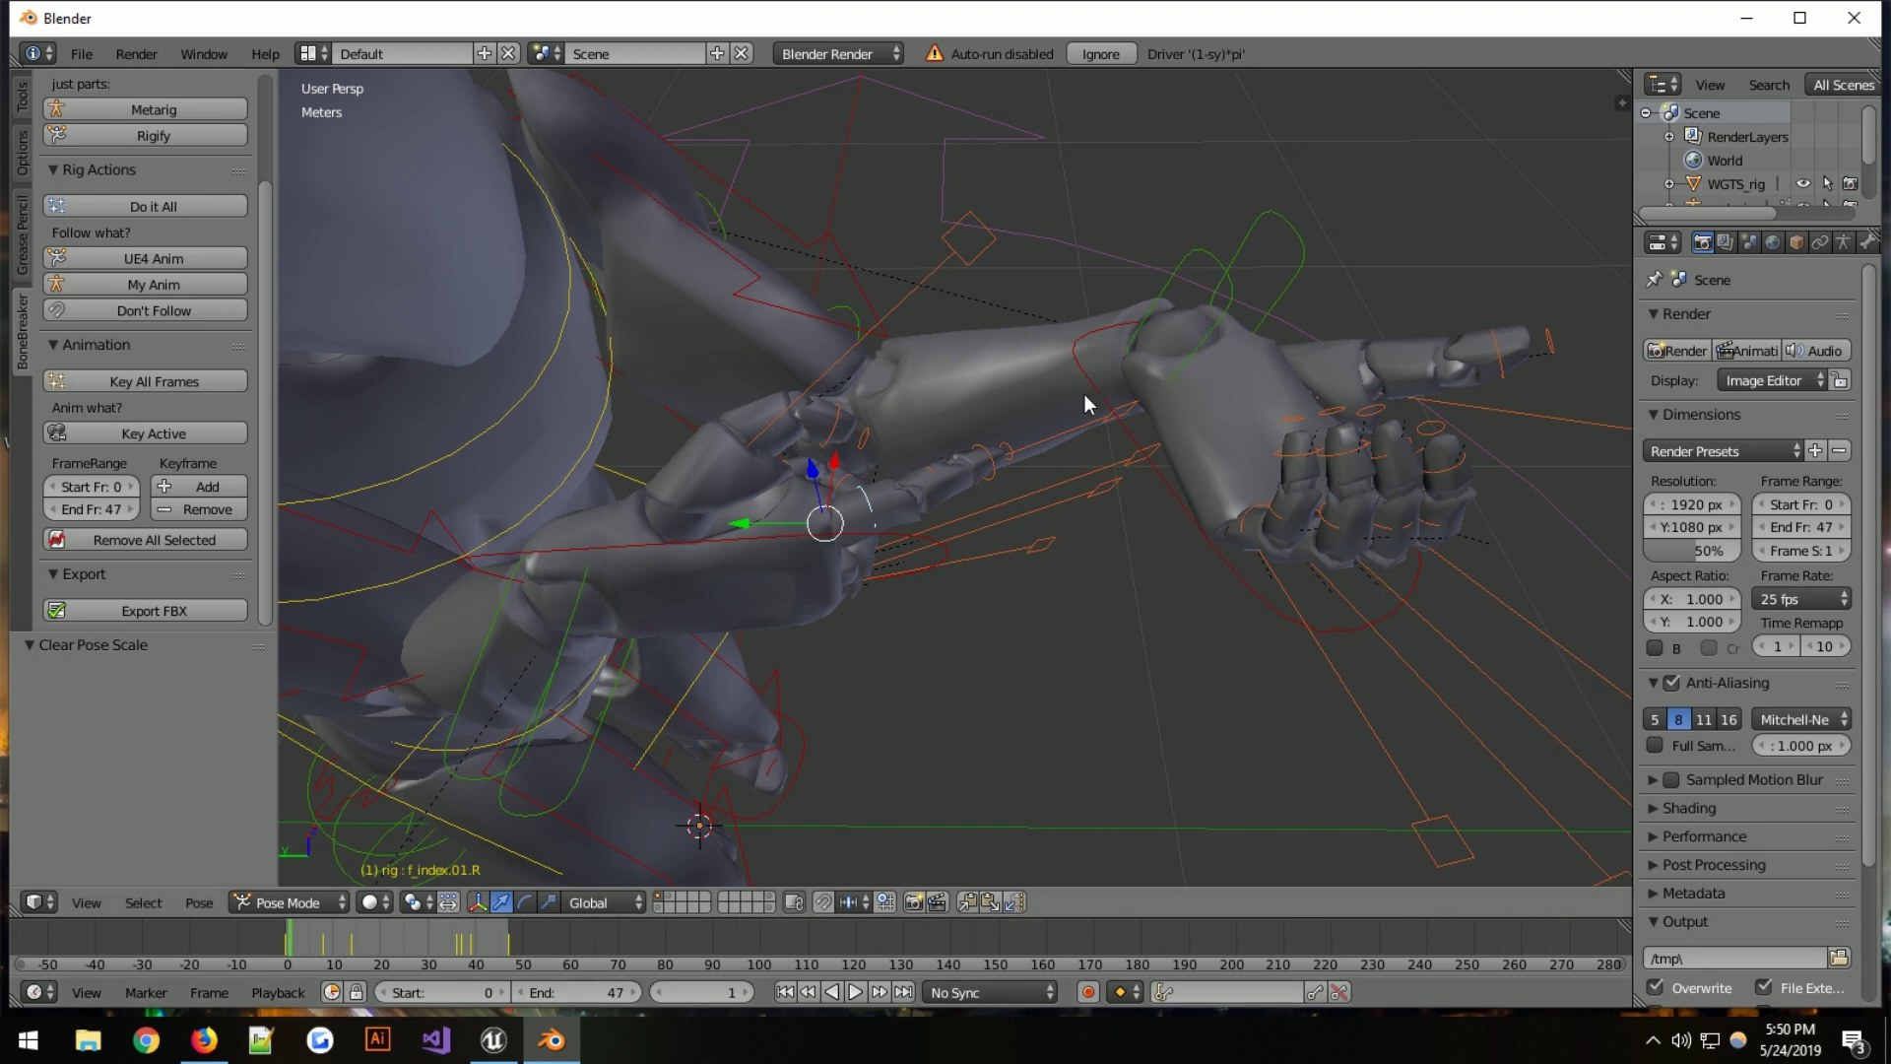
scroll(934, 465, "up", 2)
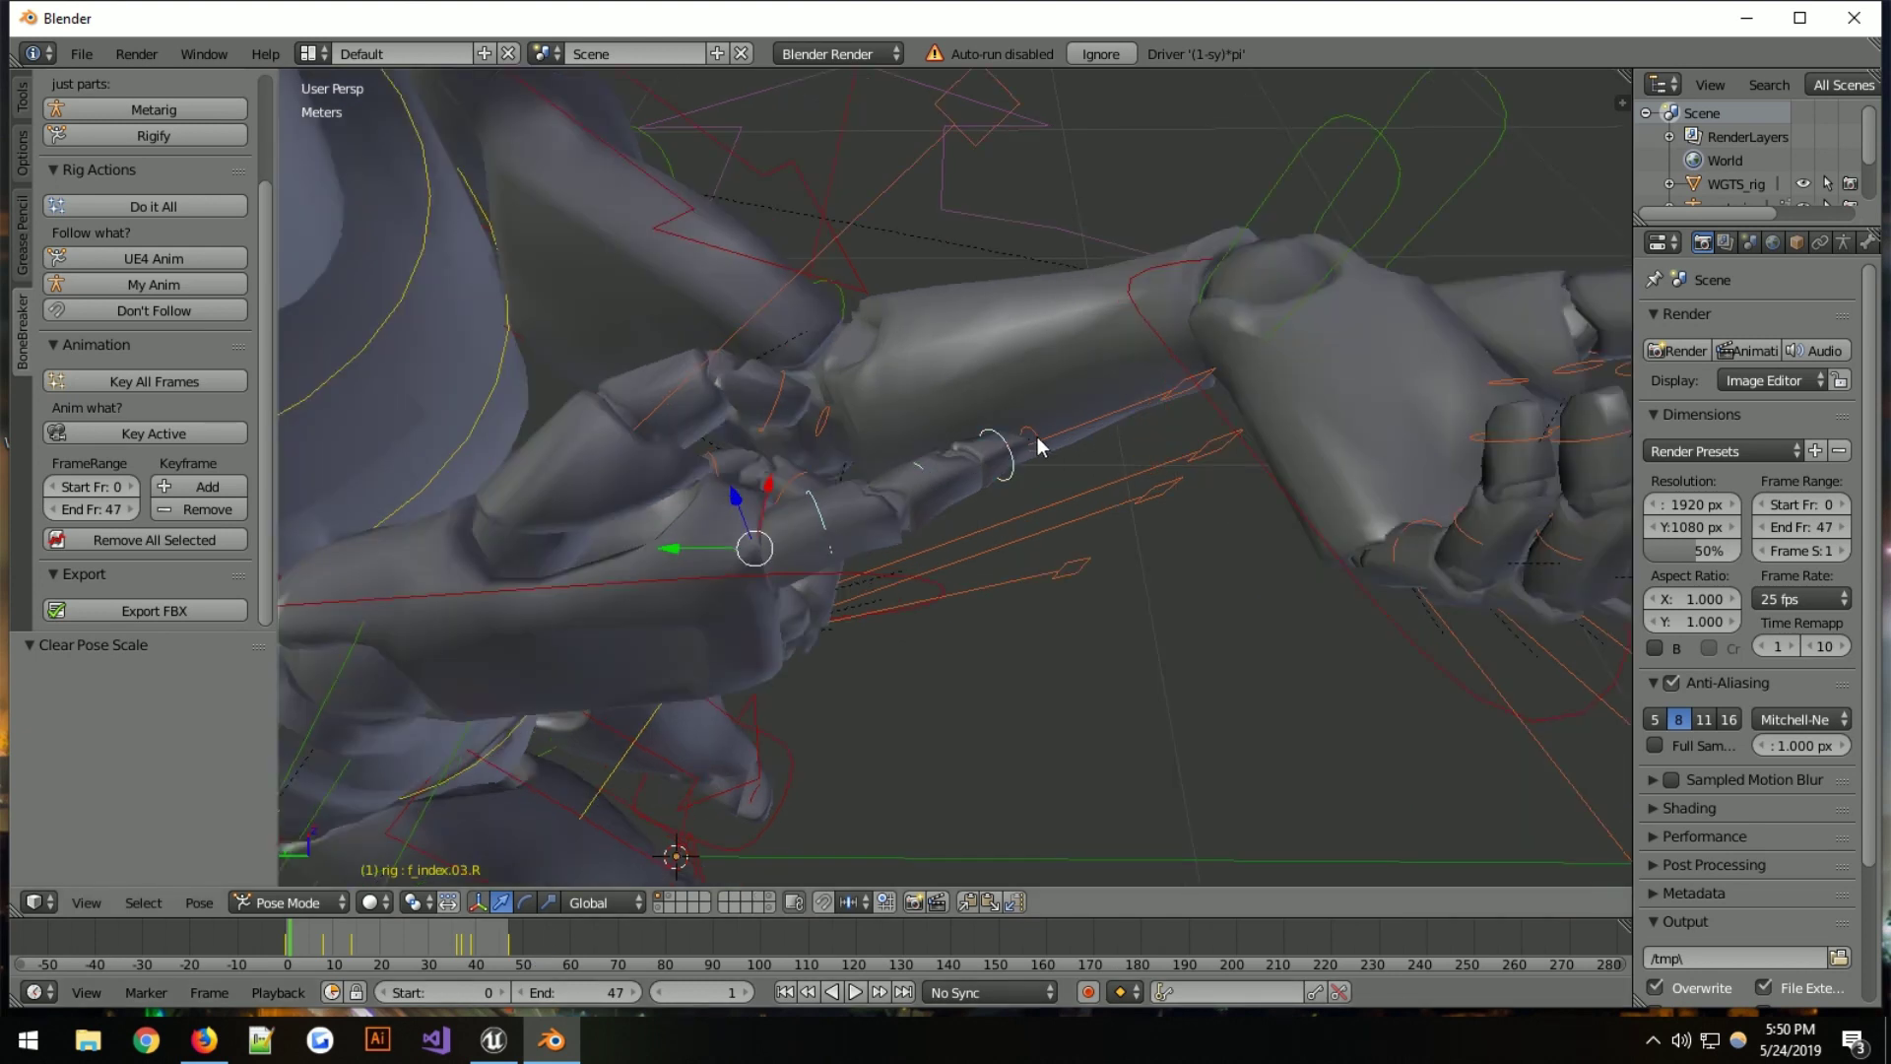
right_click(1109, 407)
key("z")
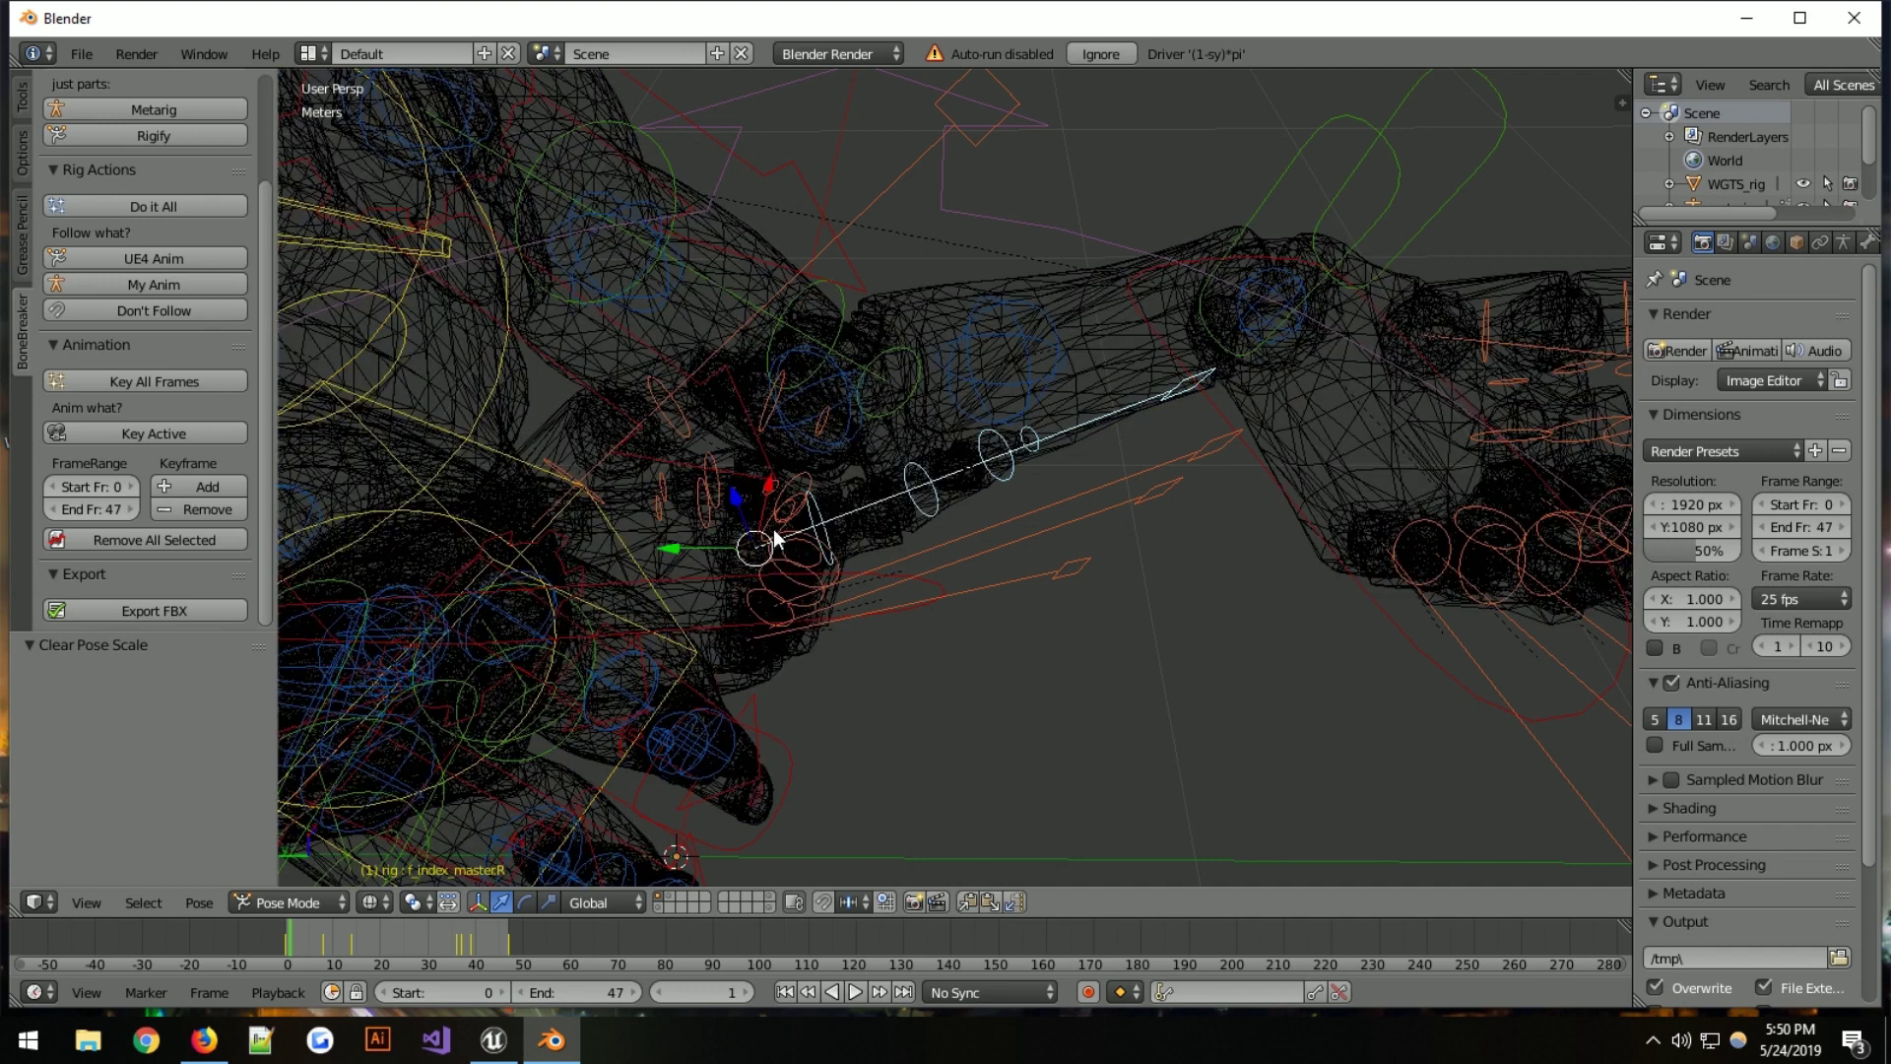
key("z")
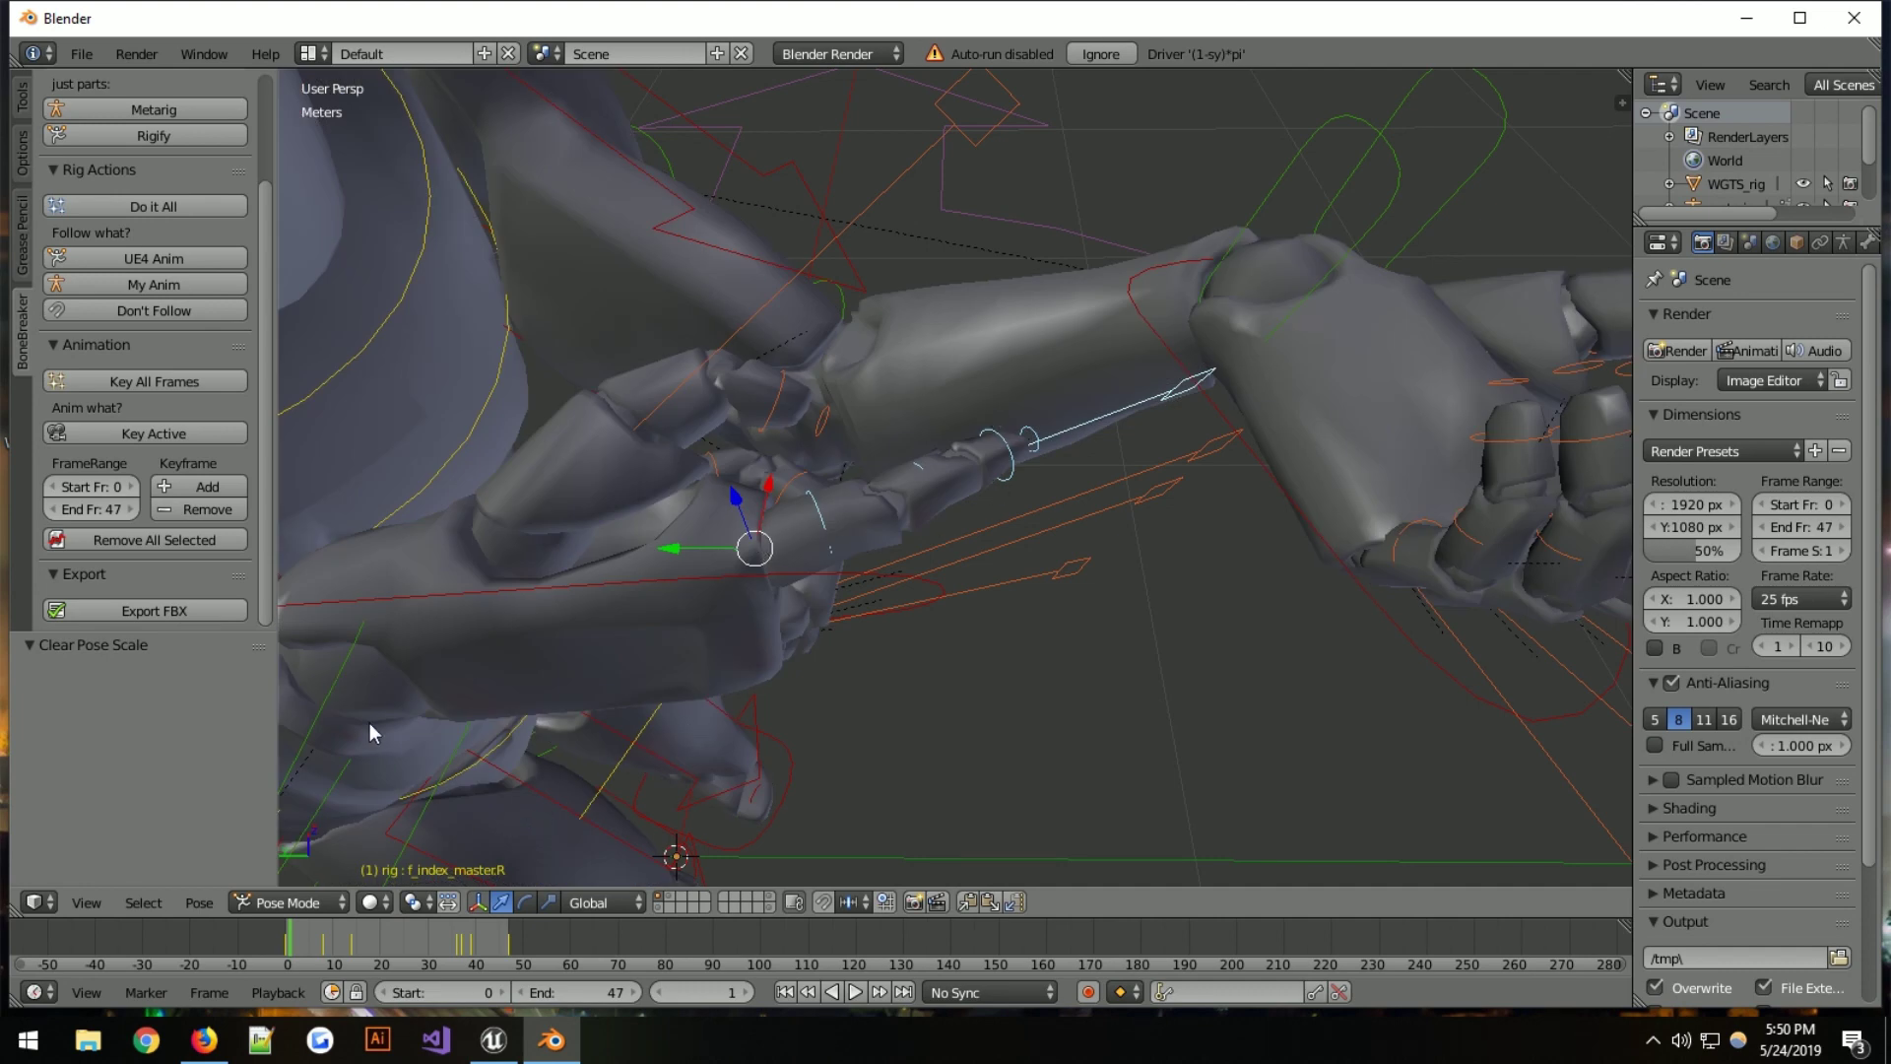
left_click_drag(294, 961, 258, 962)
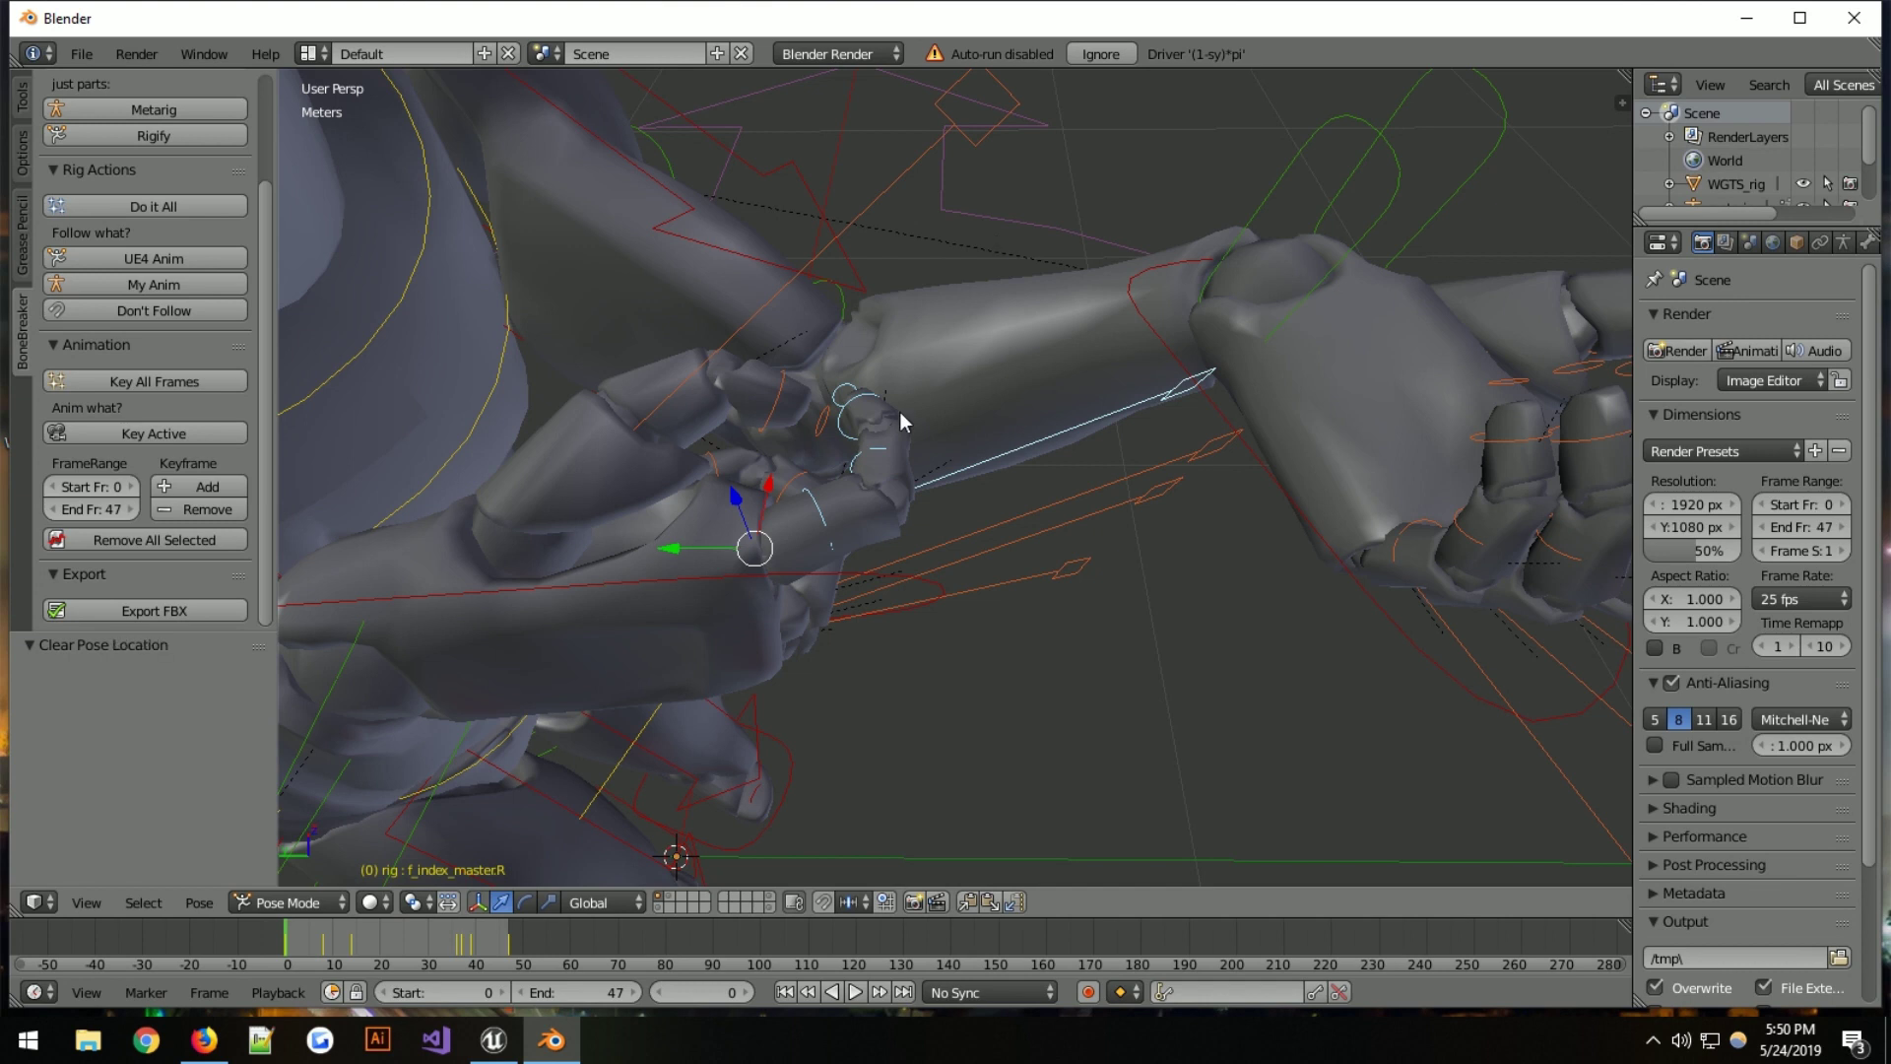
key("alt+r")
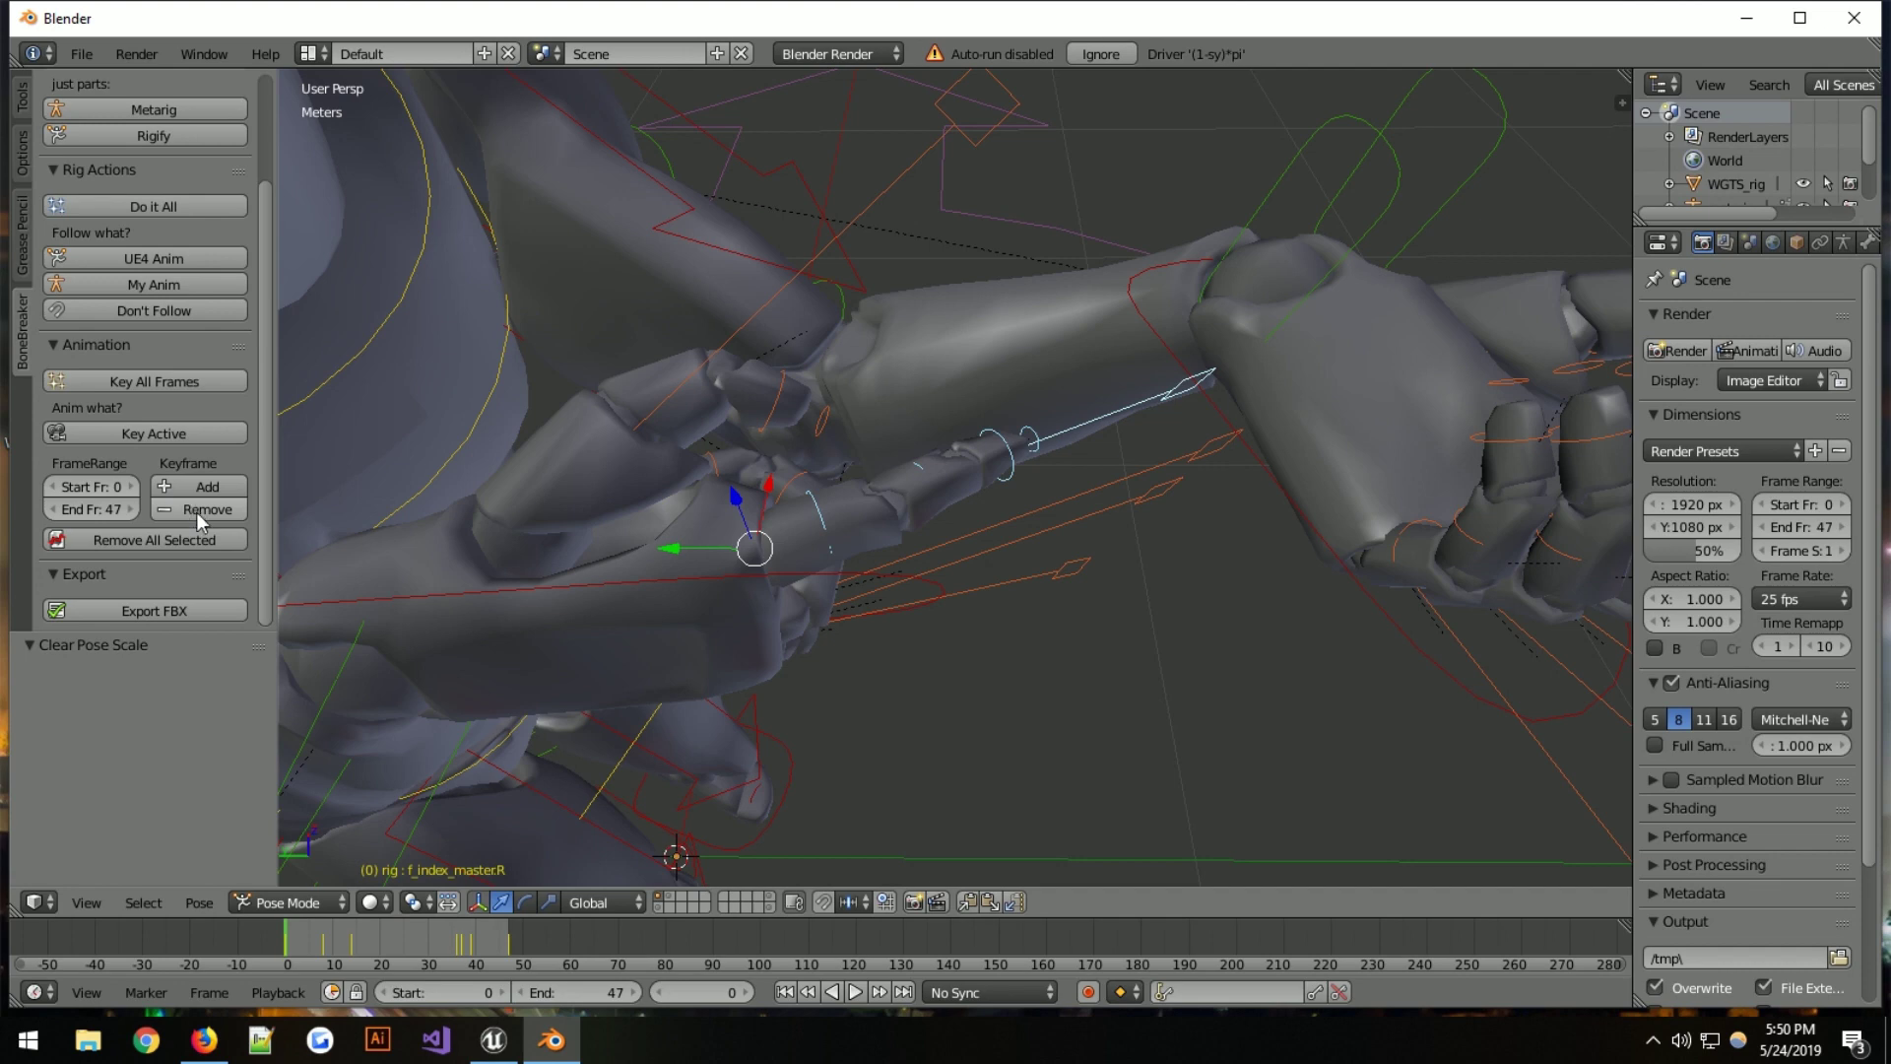
left_click(197, 541)
middle_click_drag(1271, 471, 1007, 581)
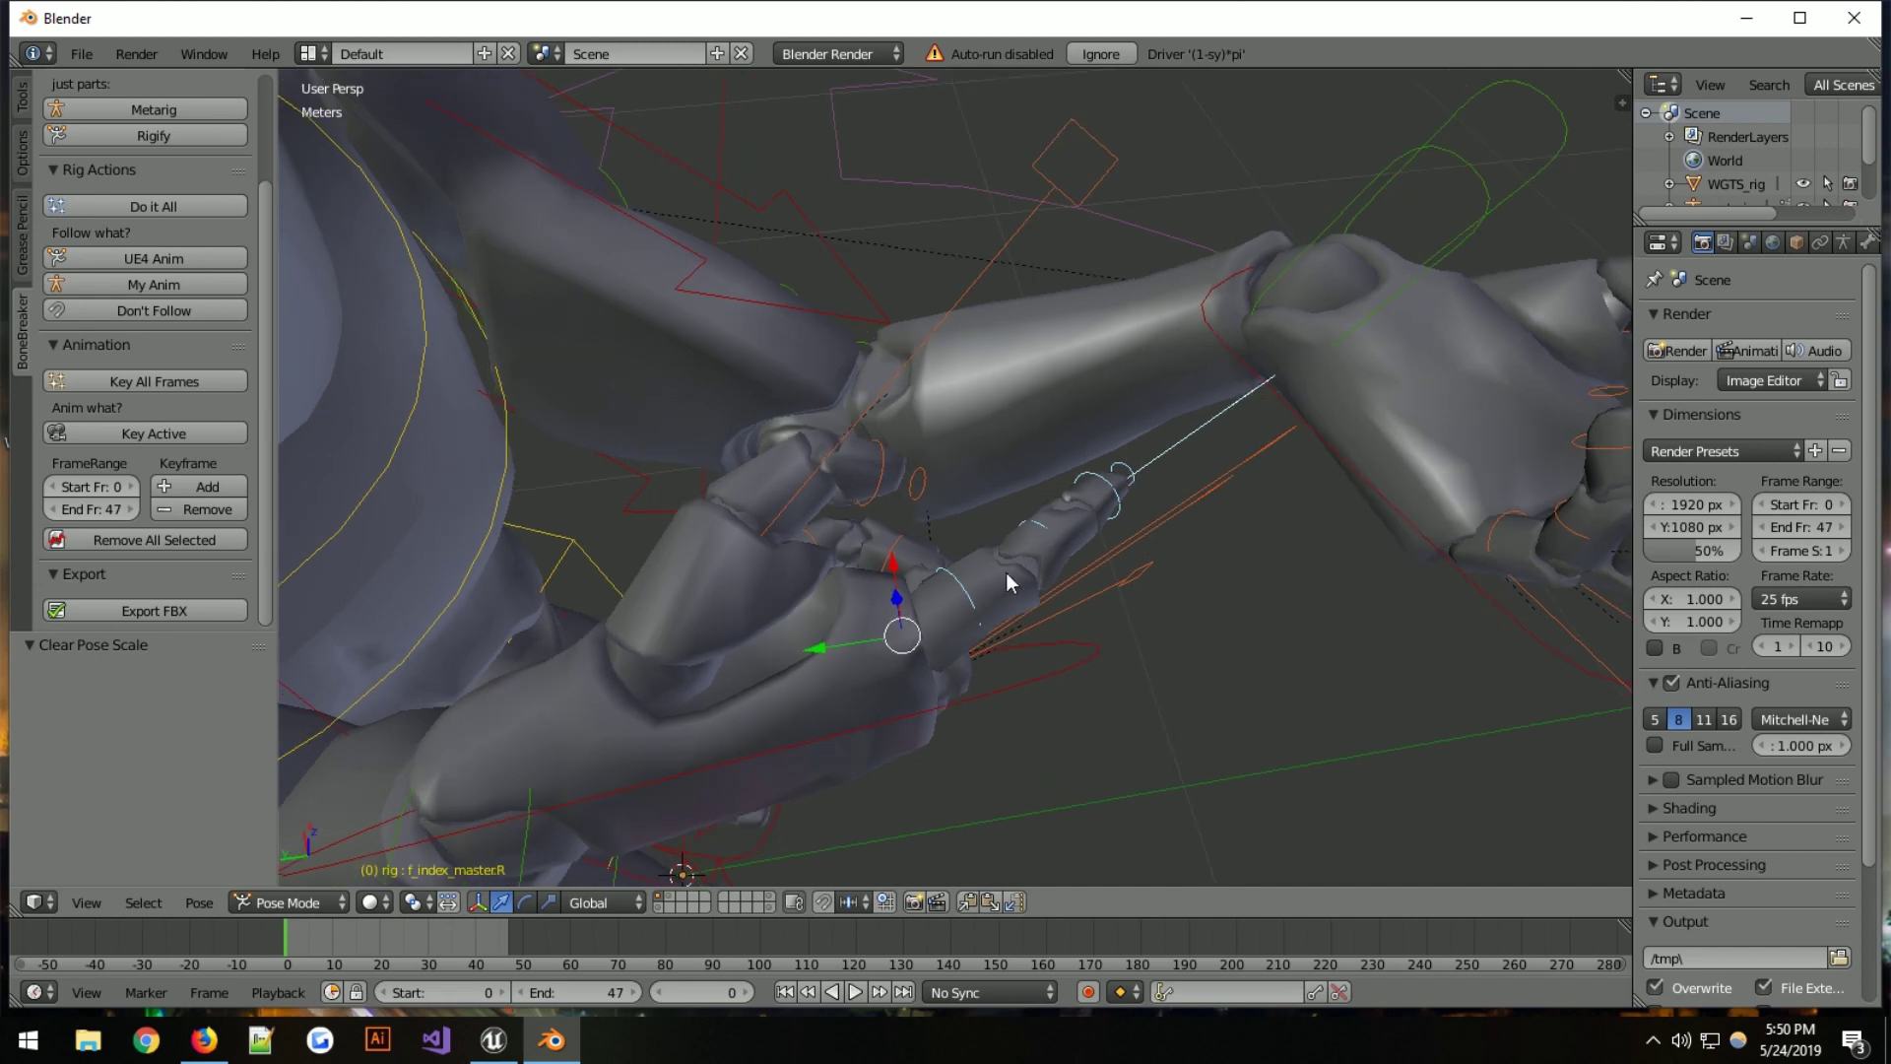
Select the f_index_master.R control and rotate it −9.72° about global X, then −6.09° about global Z
right_click(1123, 483)
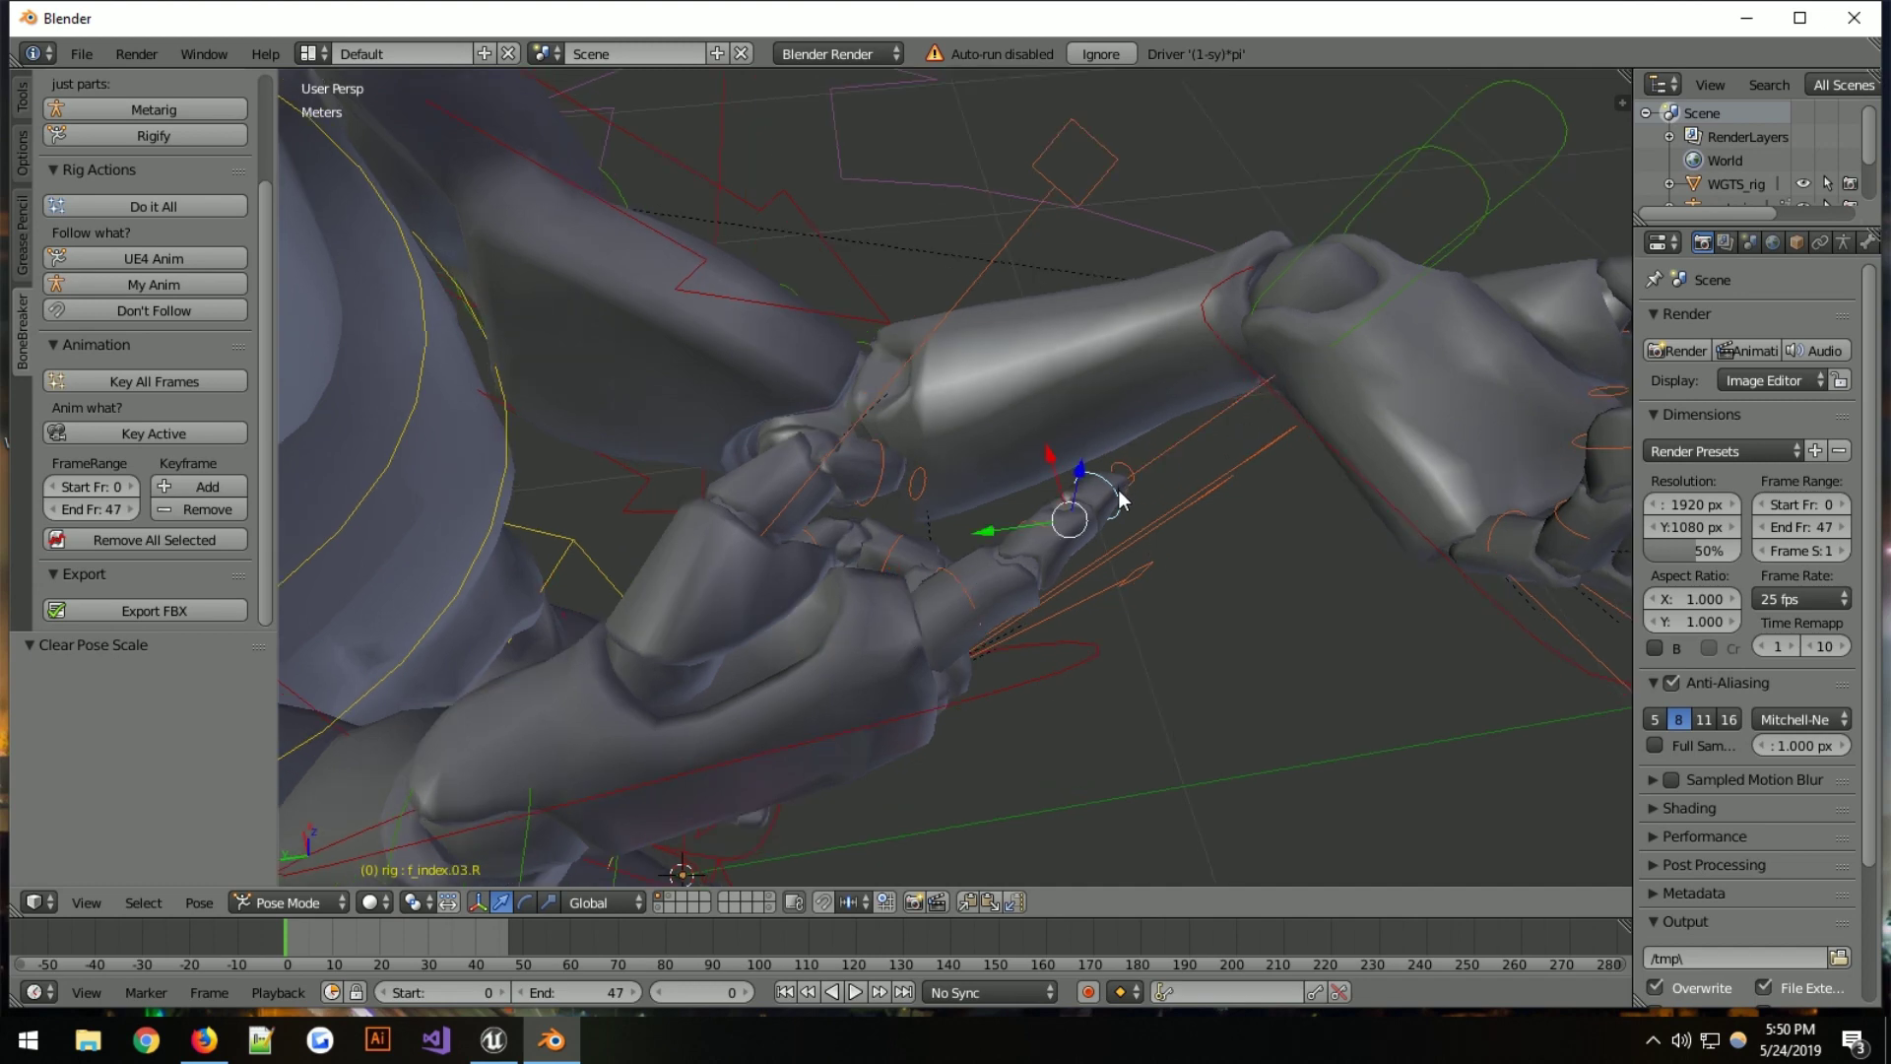
middle_click_drag(1050, 557, 1097, 409)
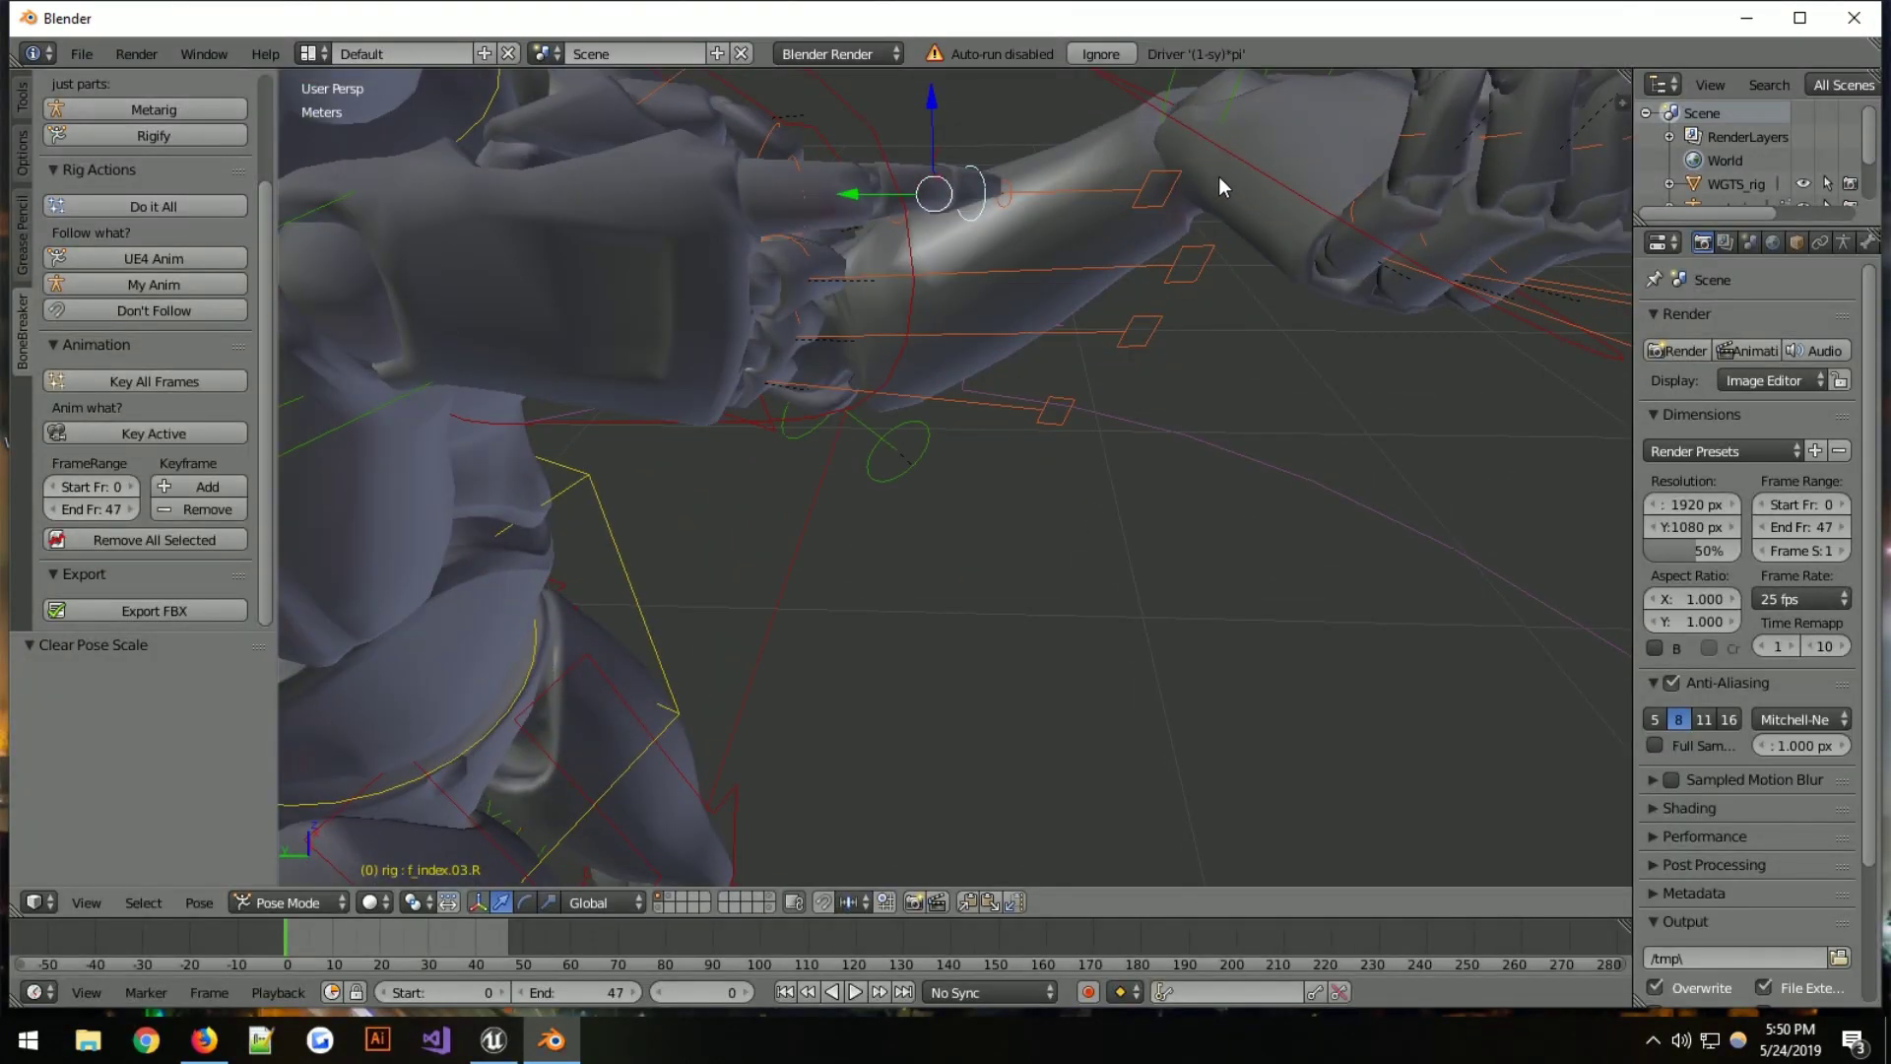
right_click(1173, 177)
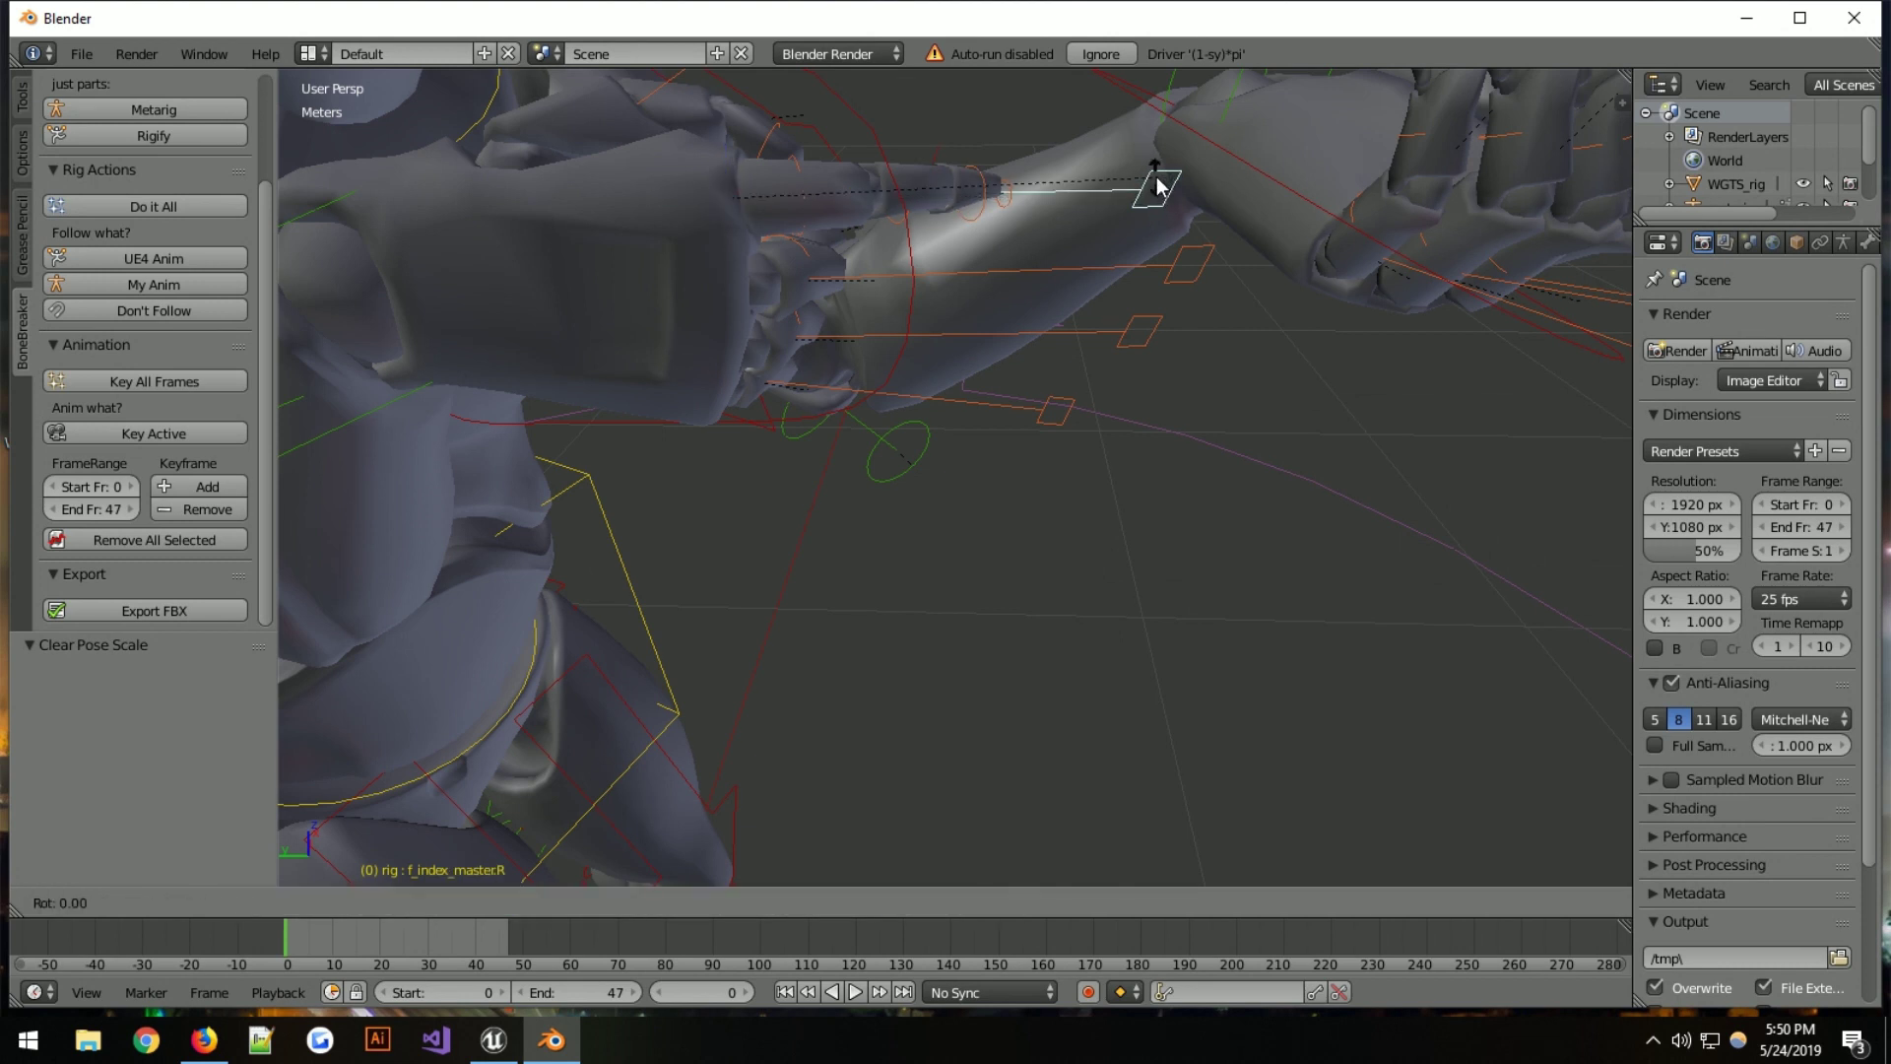
middle_click_drag(1157, 154, 1253, 356)
key("r")
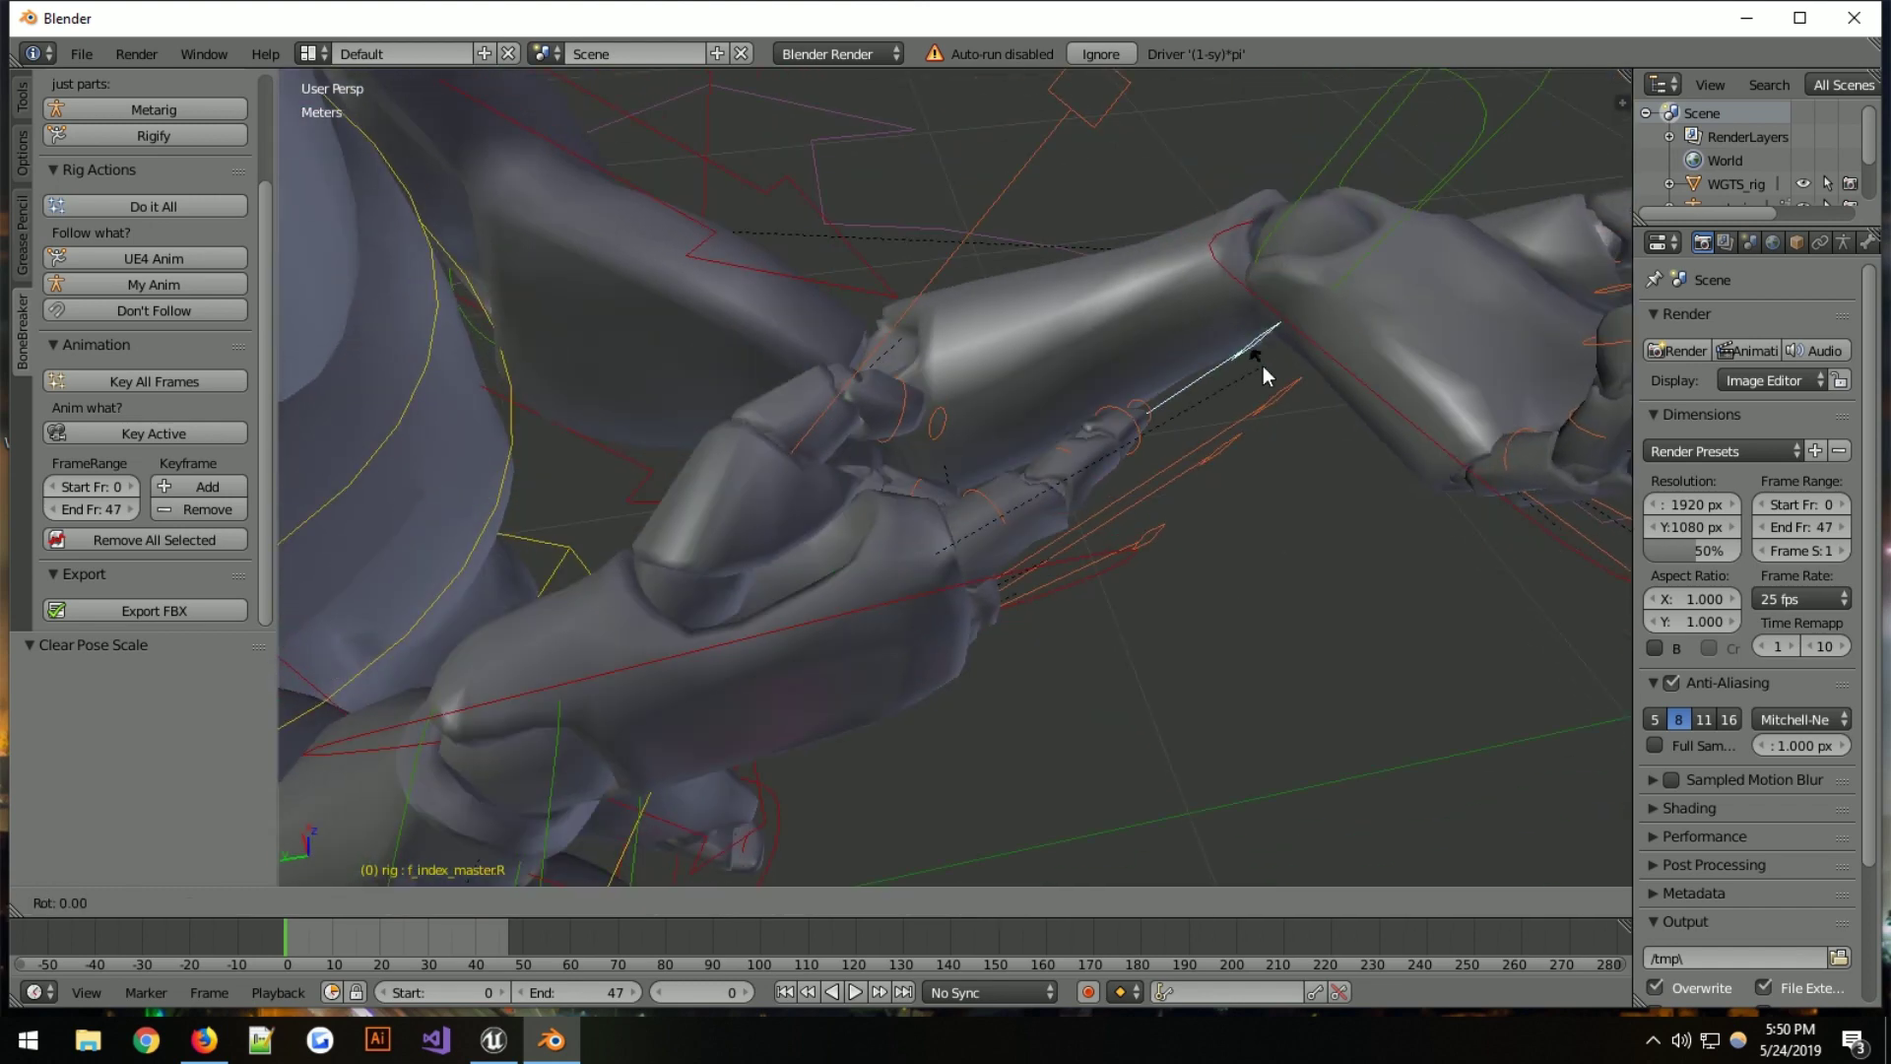
key("x")
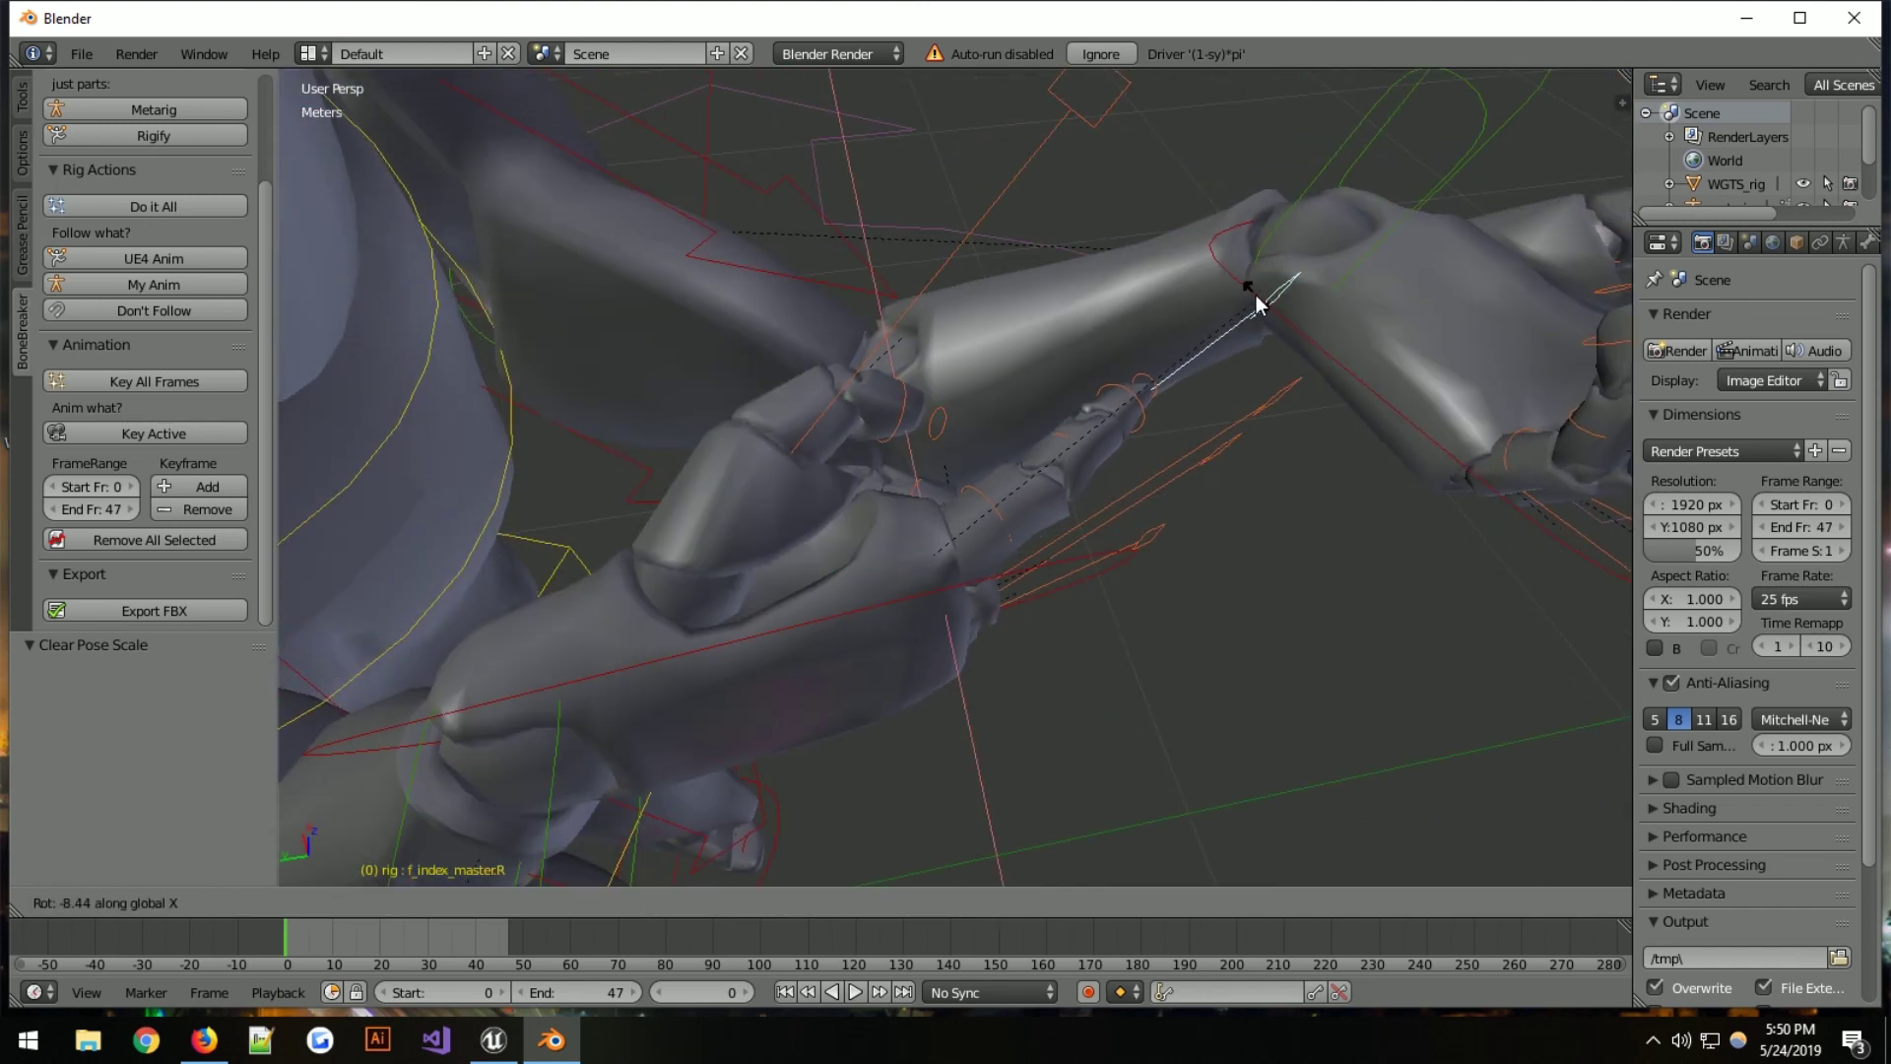
left_click(1253, 298)
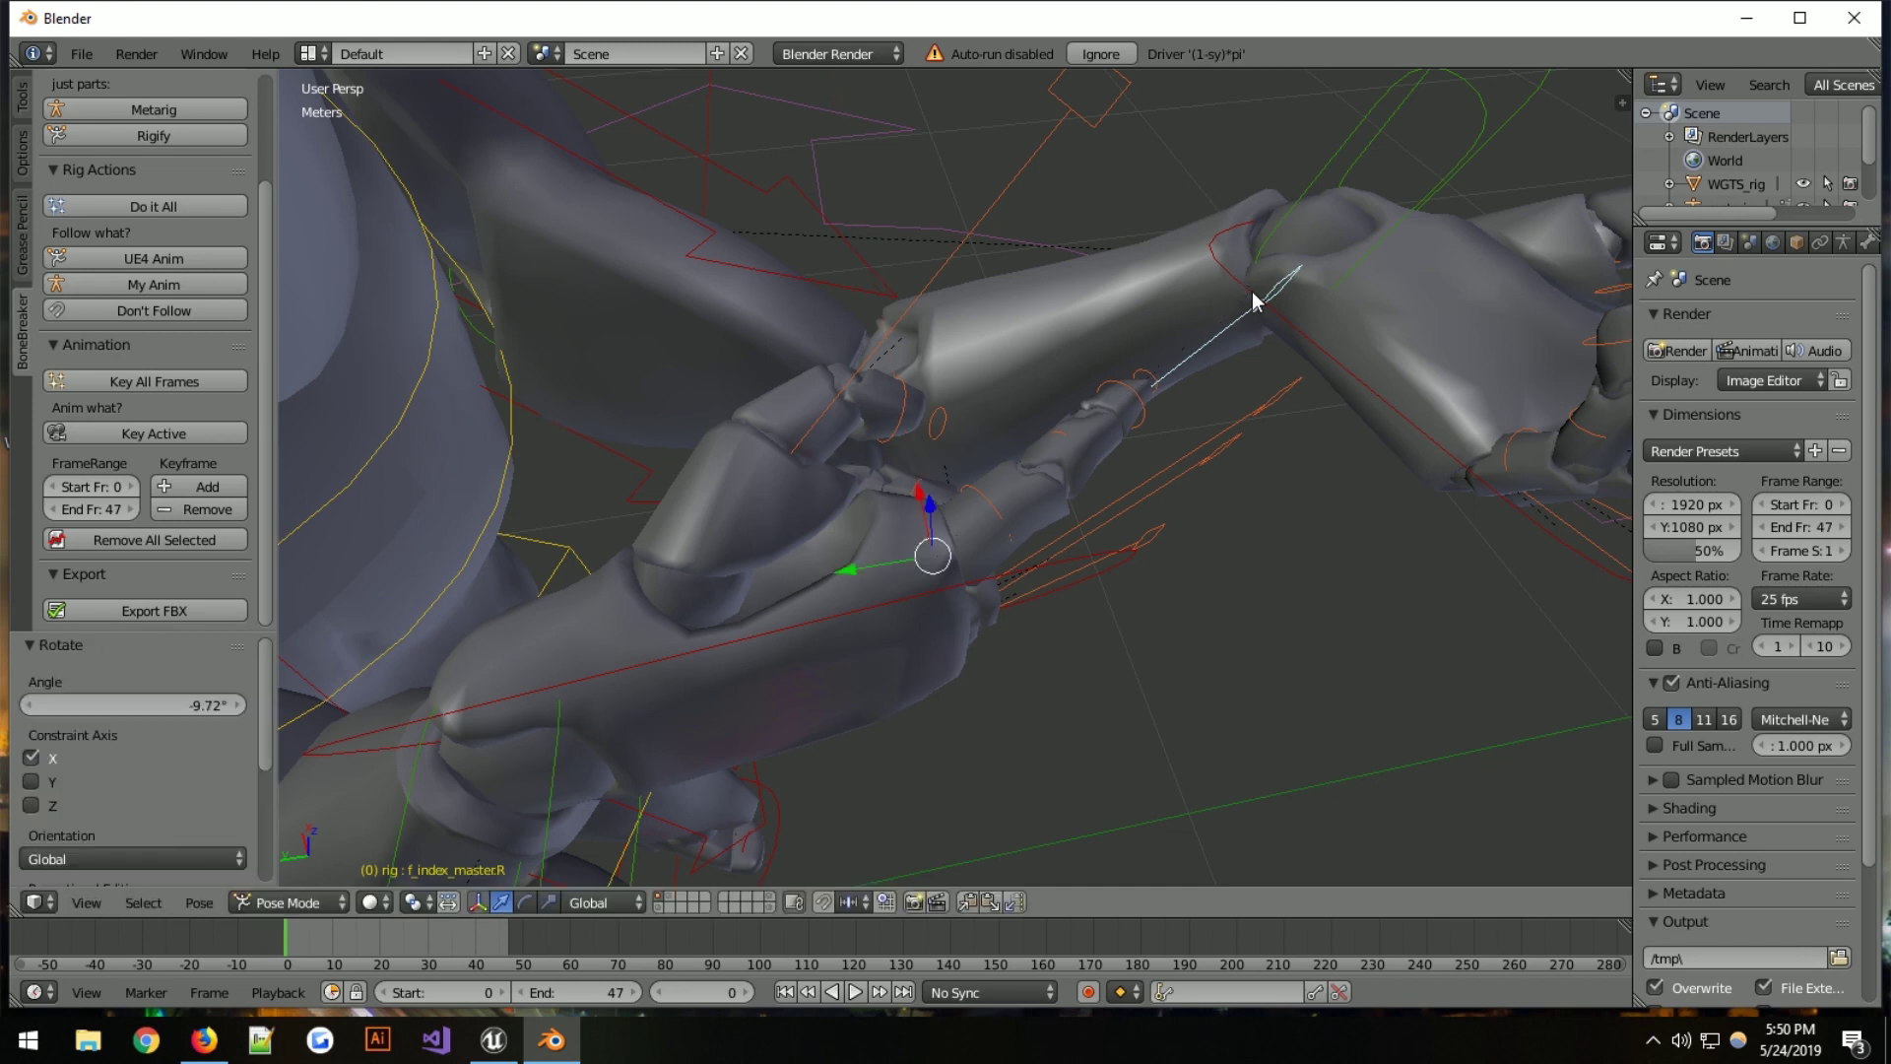
key("r")
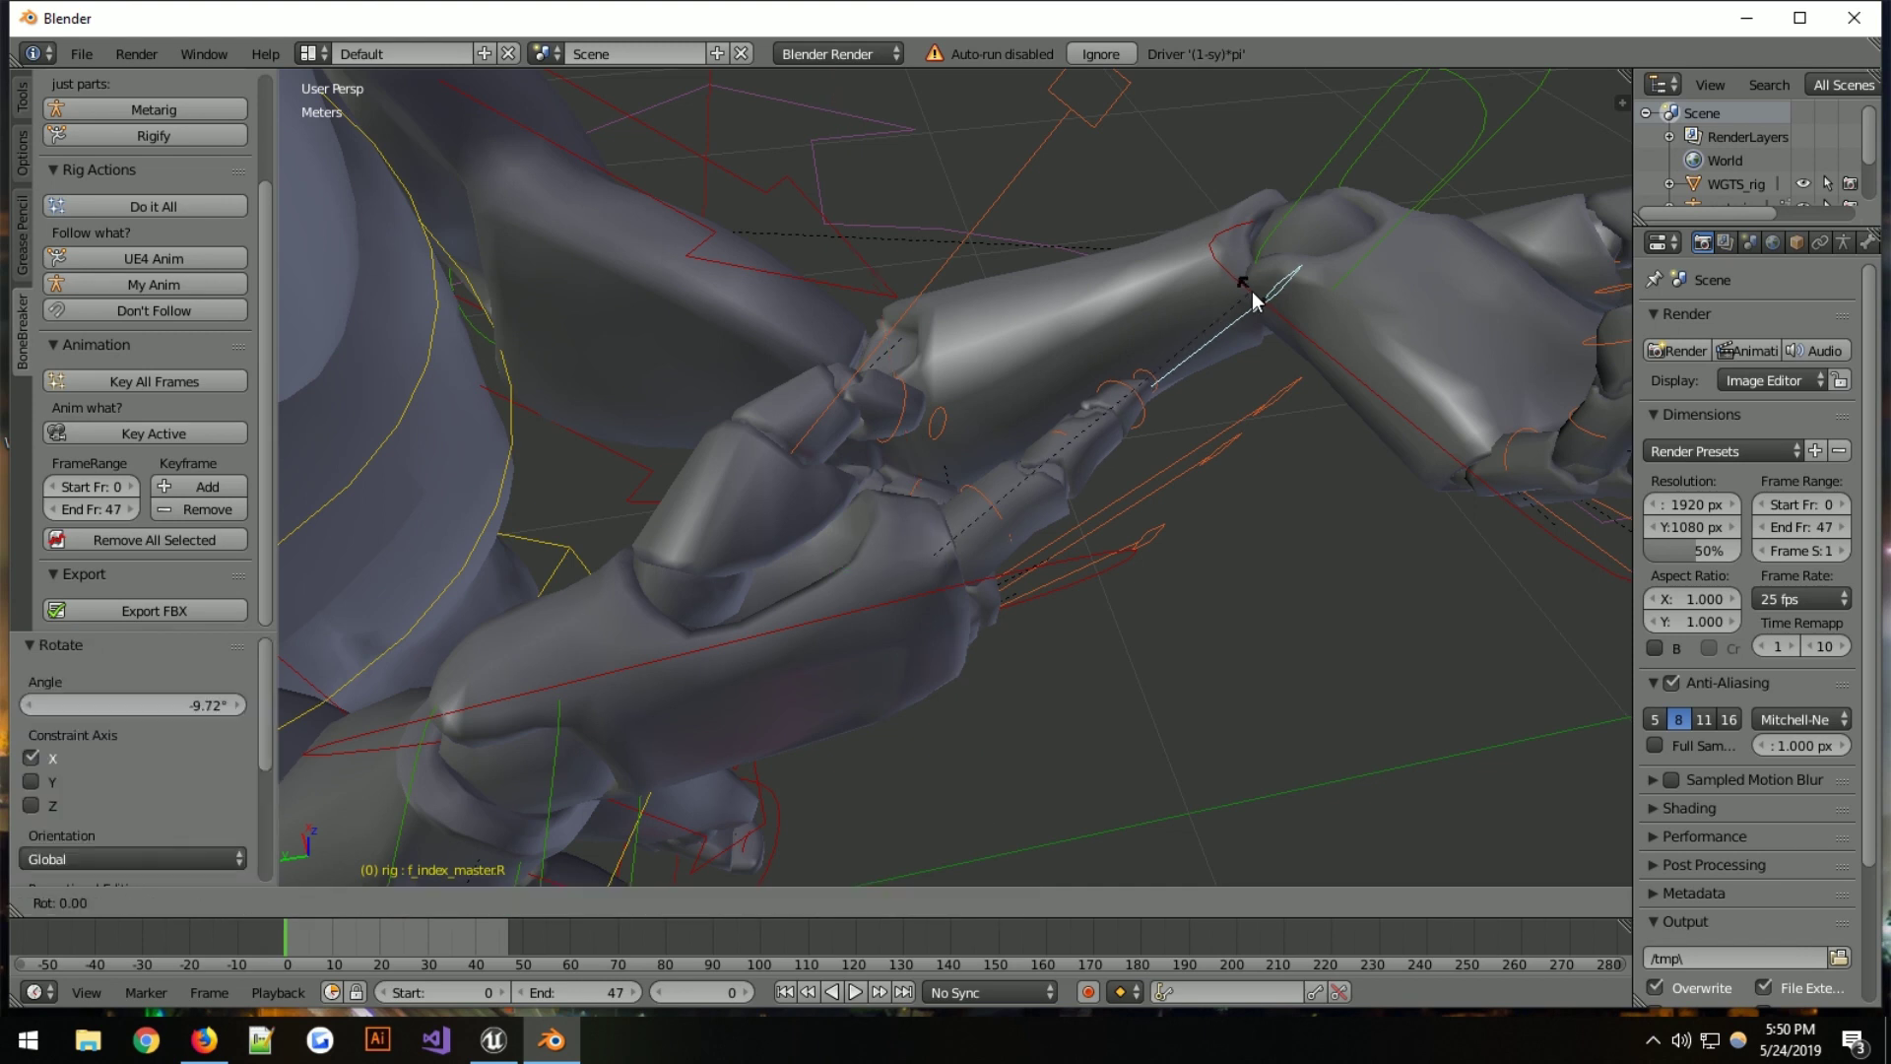
key("z")
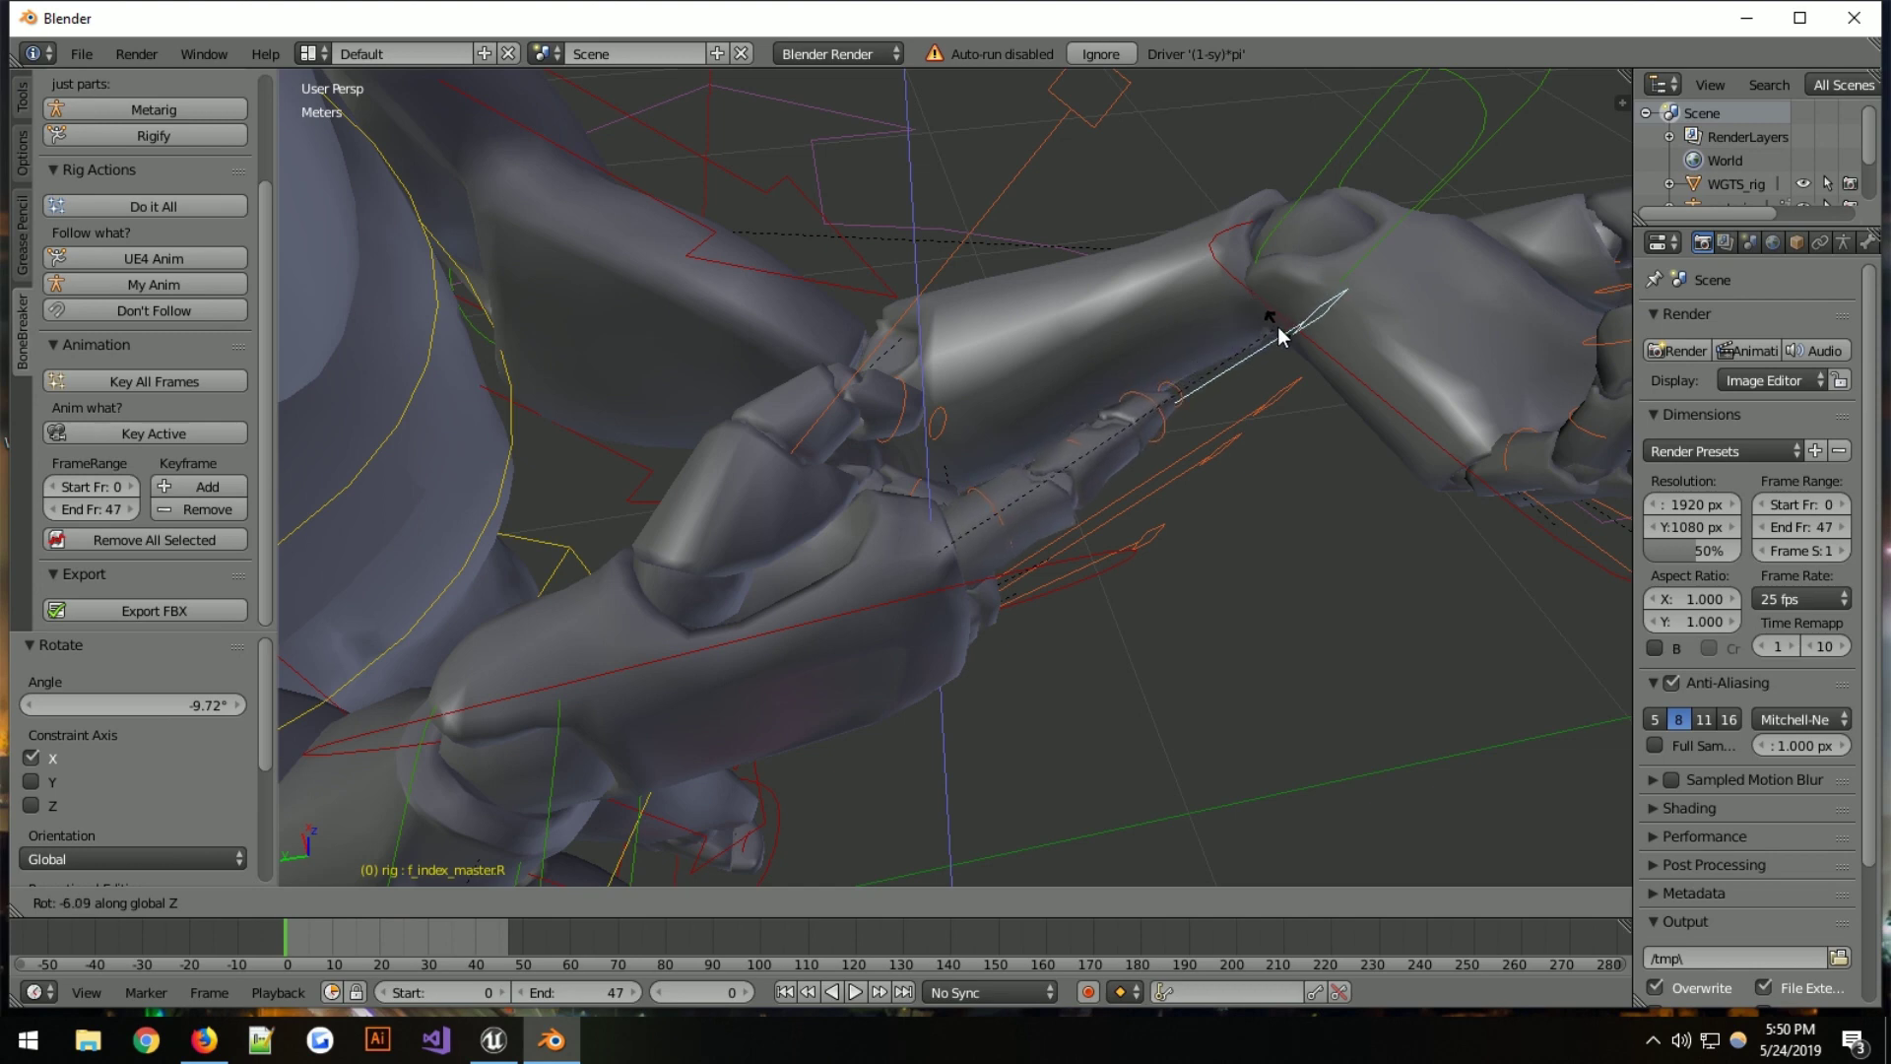
left_click(1278, 327)
middle_click_drag(1259, 408, 1006, 408)
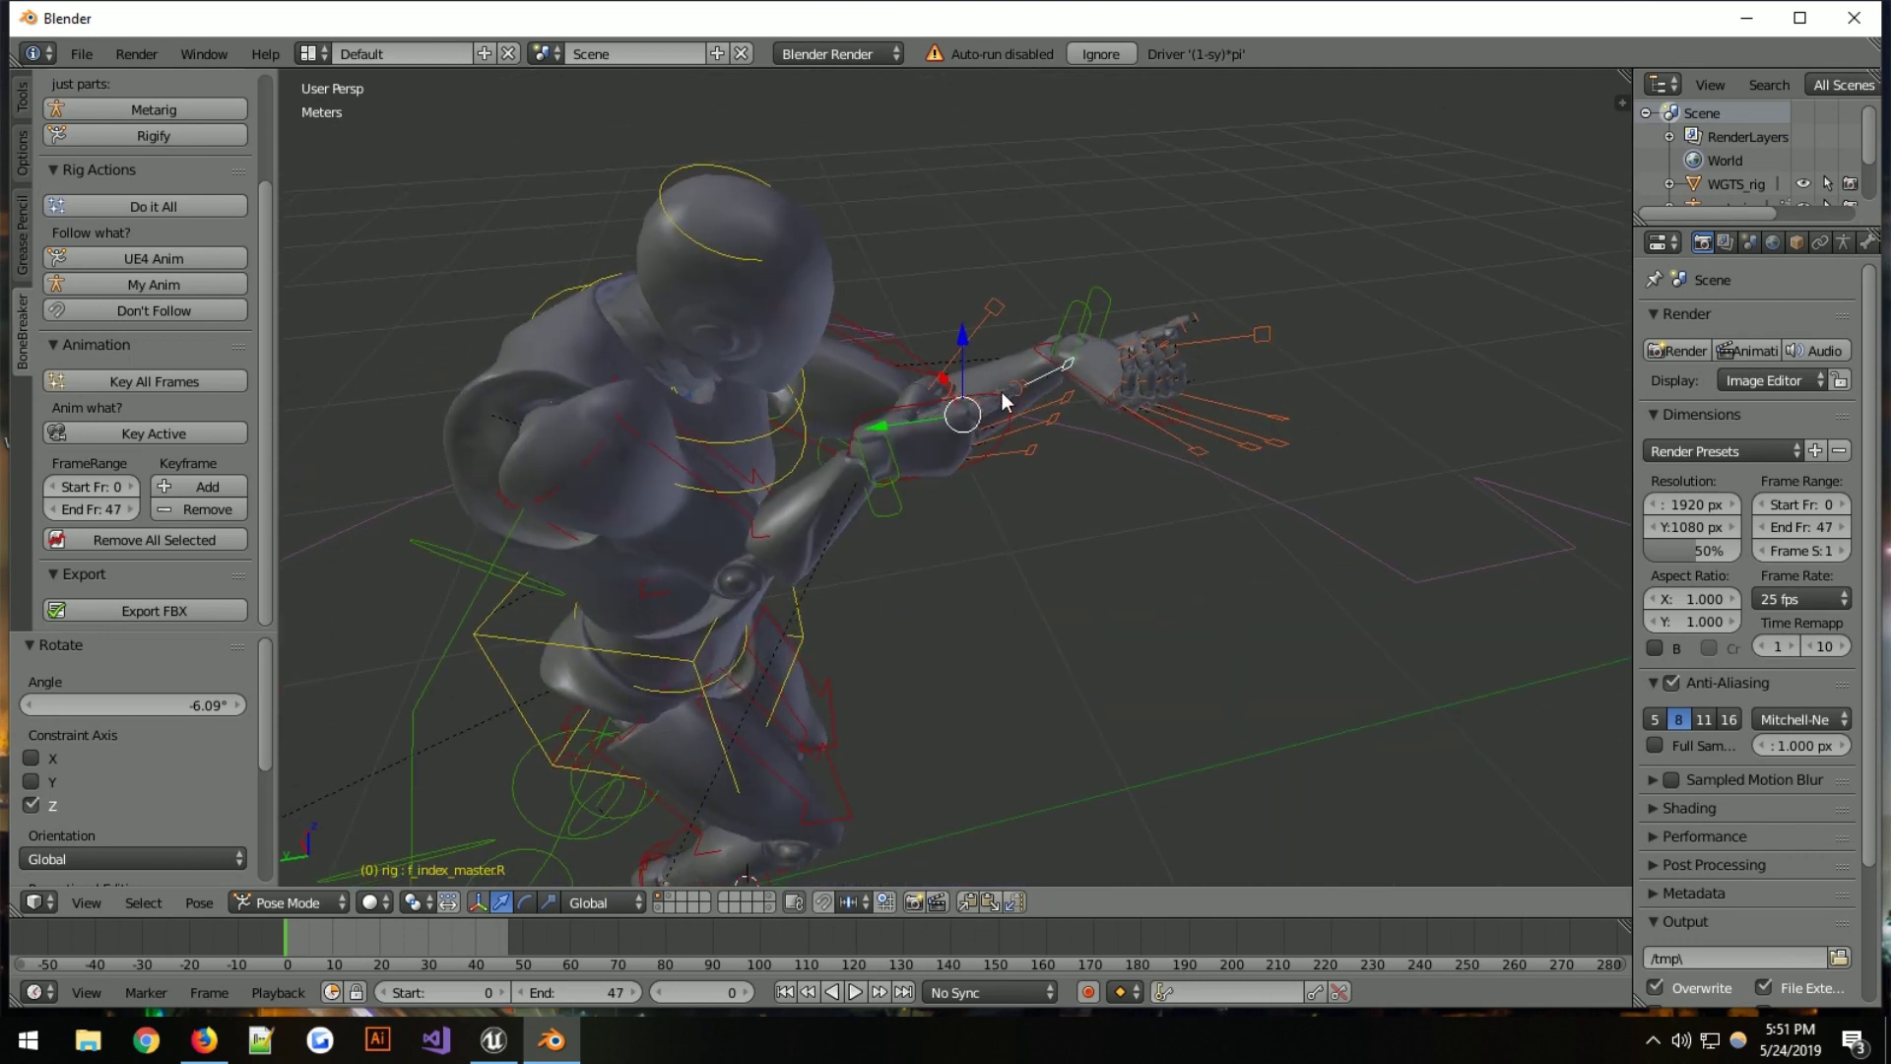
middle_click_drag(671, 335, 895, 301)
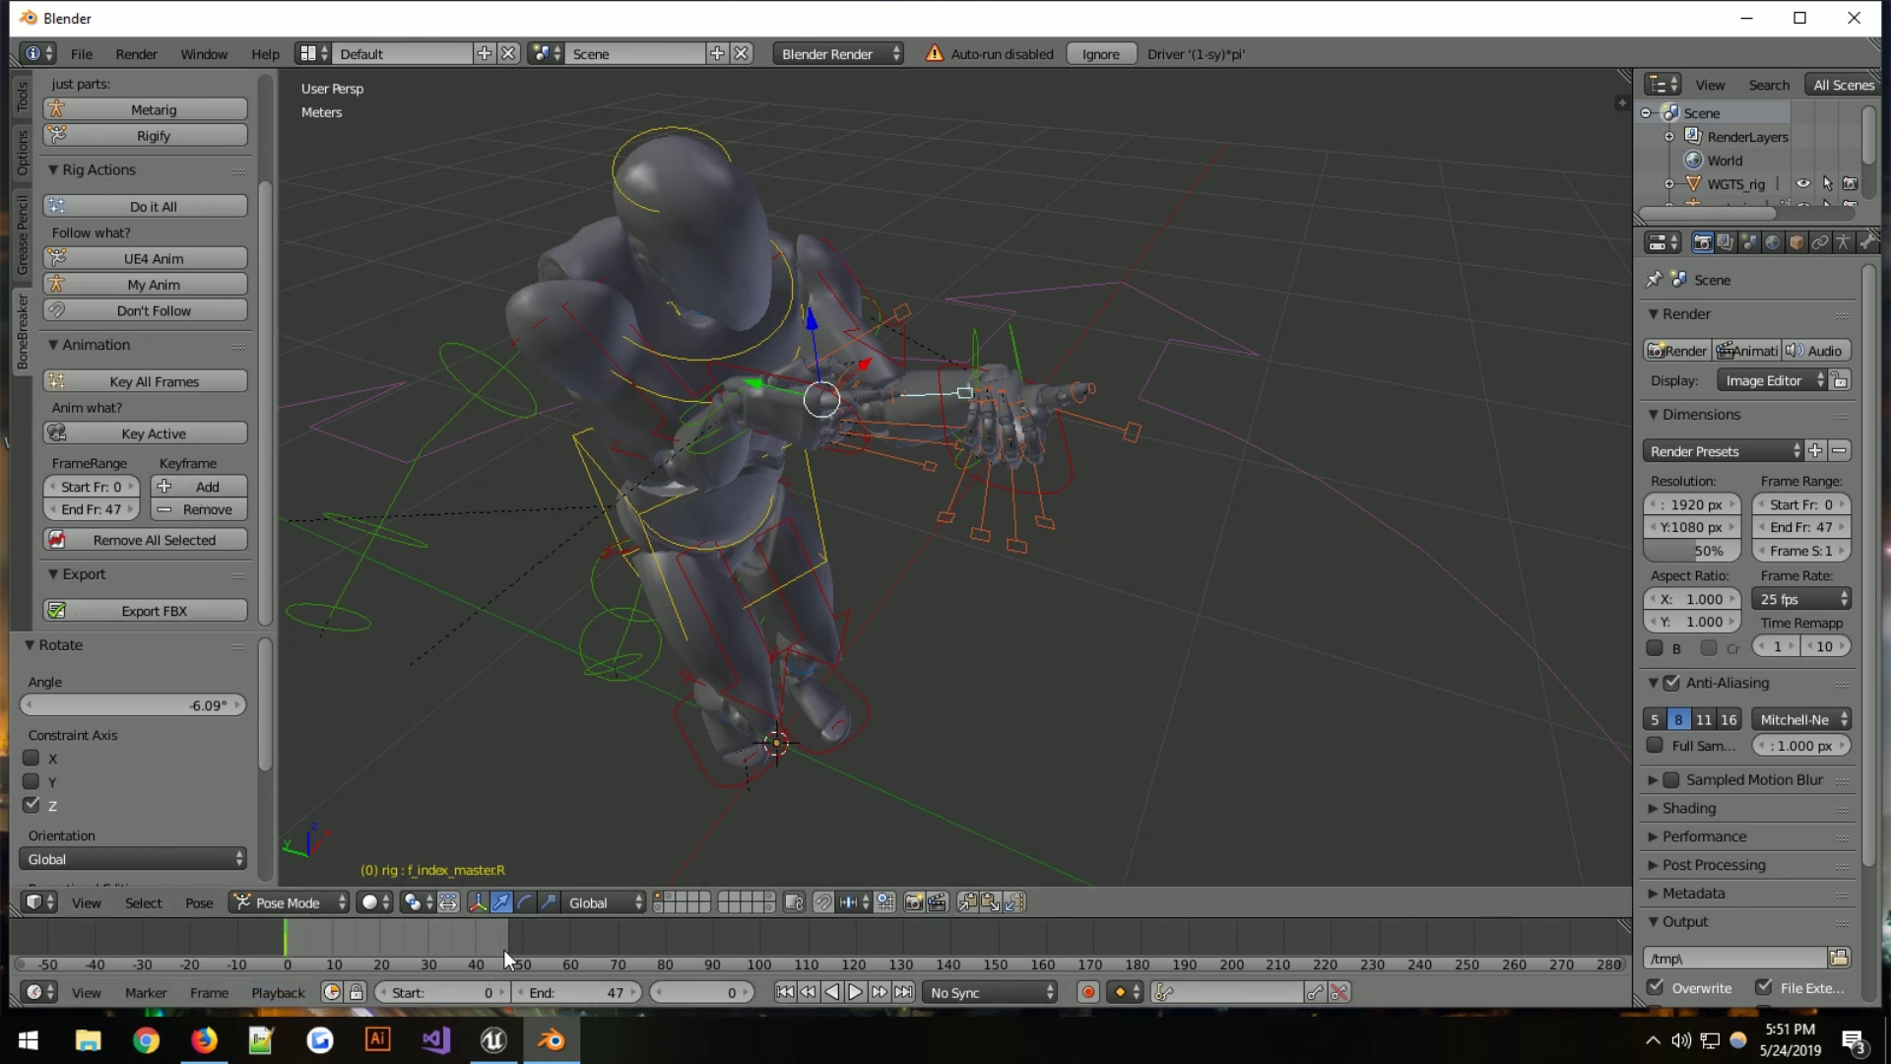
mouse_move(295, 943)
left_mouse_down()
mouse_move(572, 943)
mouse_move(252, 968)
mouse_move(457, 926)
mouse_move(565, 972)
mouse_move(495, 920)
mouse_move(283, 969)
left_mouse_up()
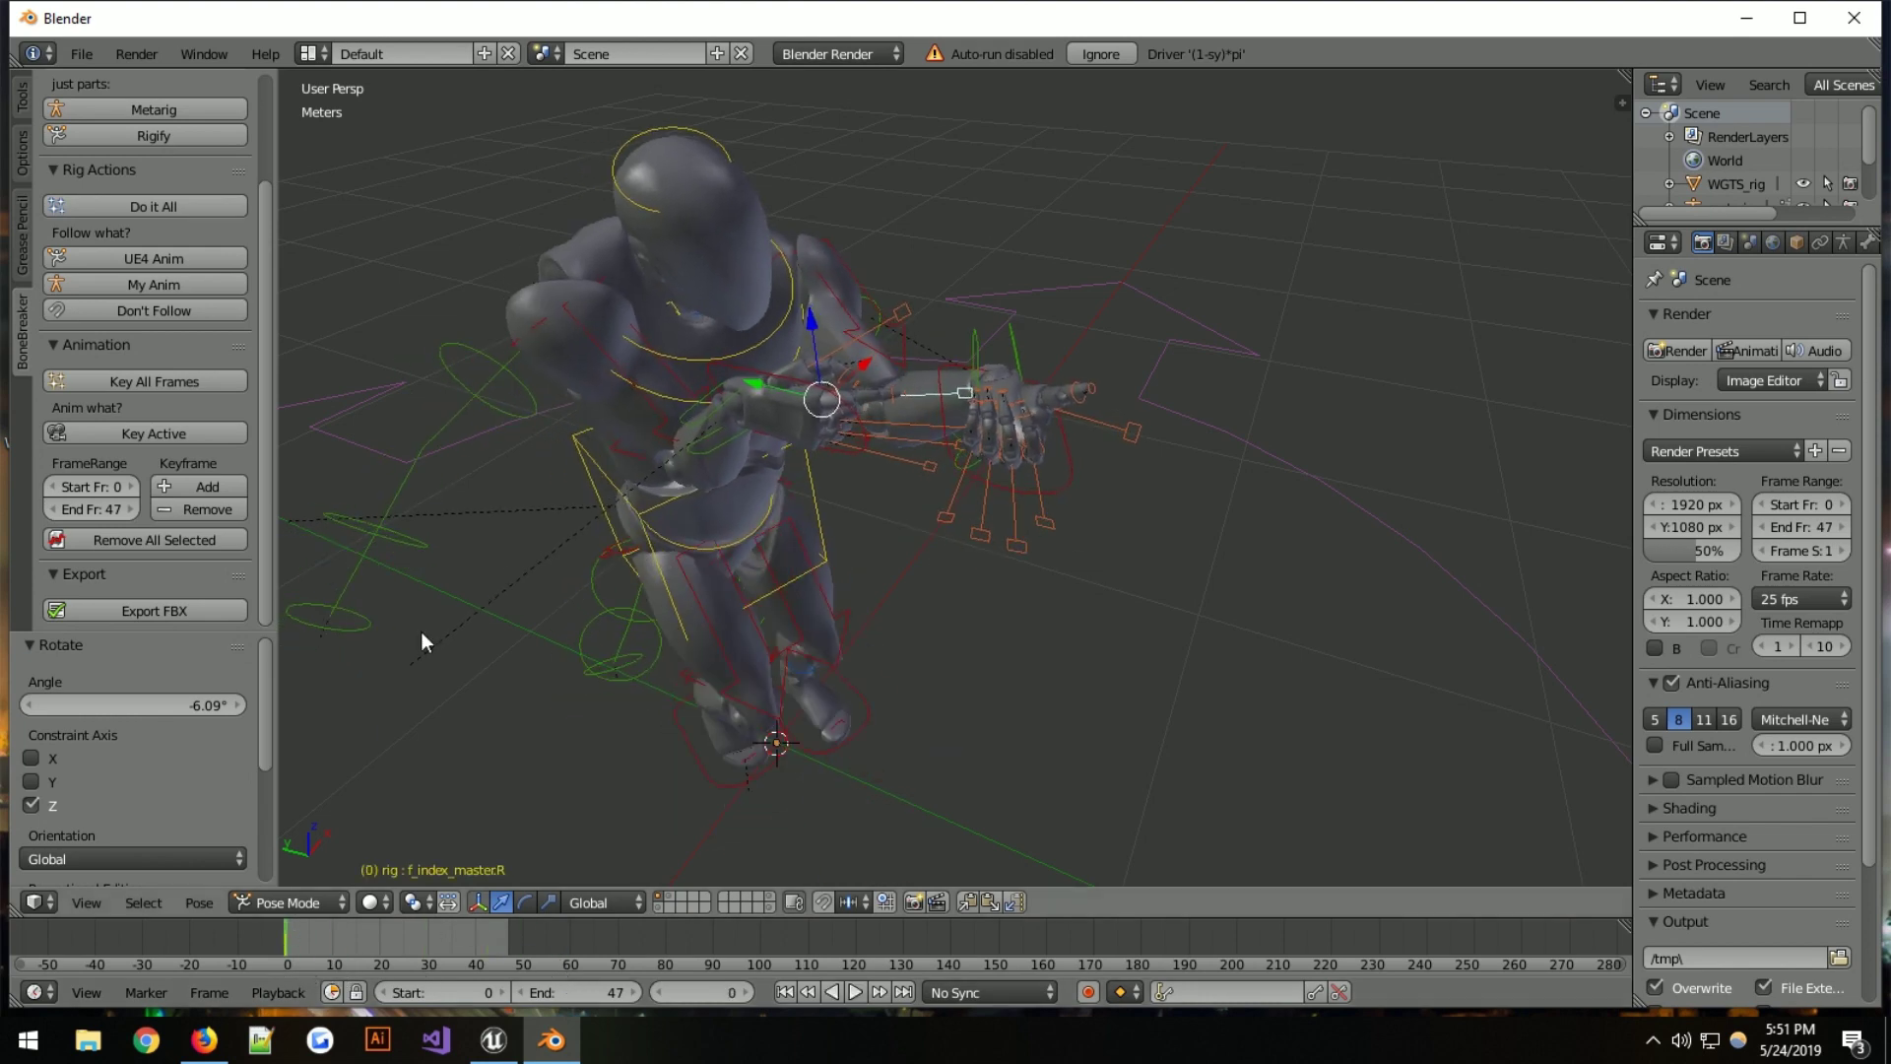
middle_click_drag(625, 500, 693, 504)
key("a")
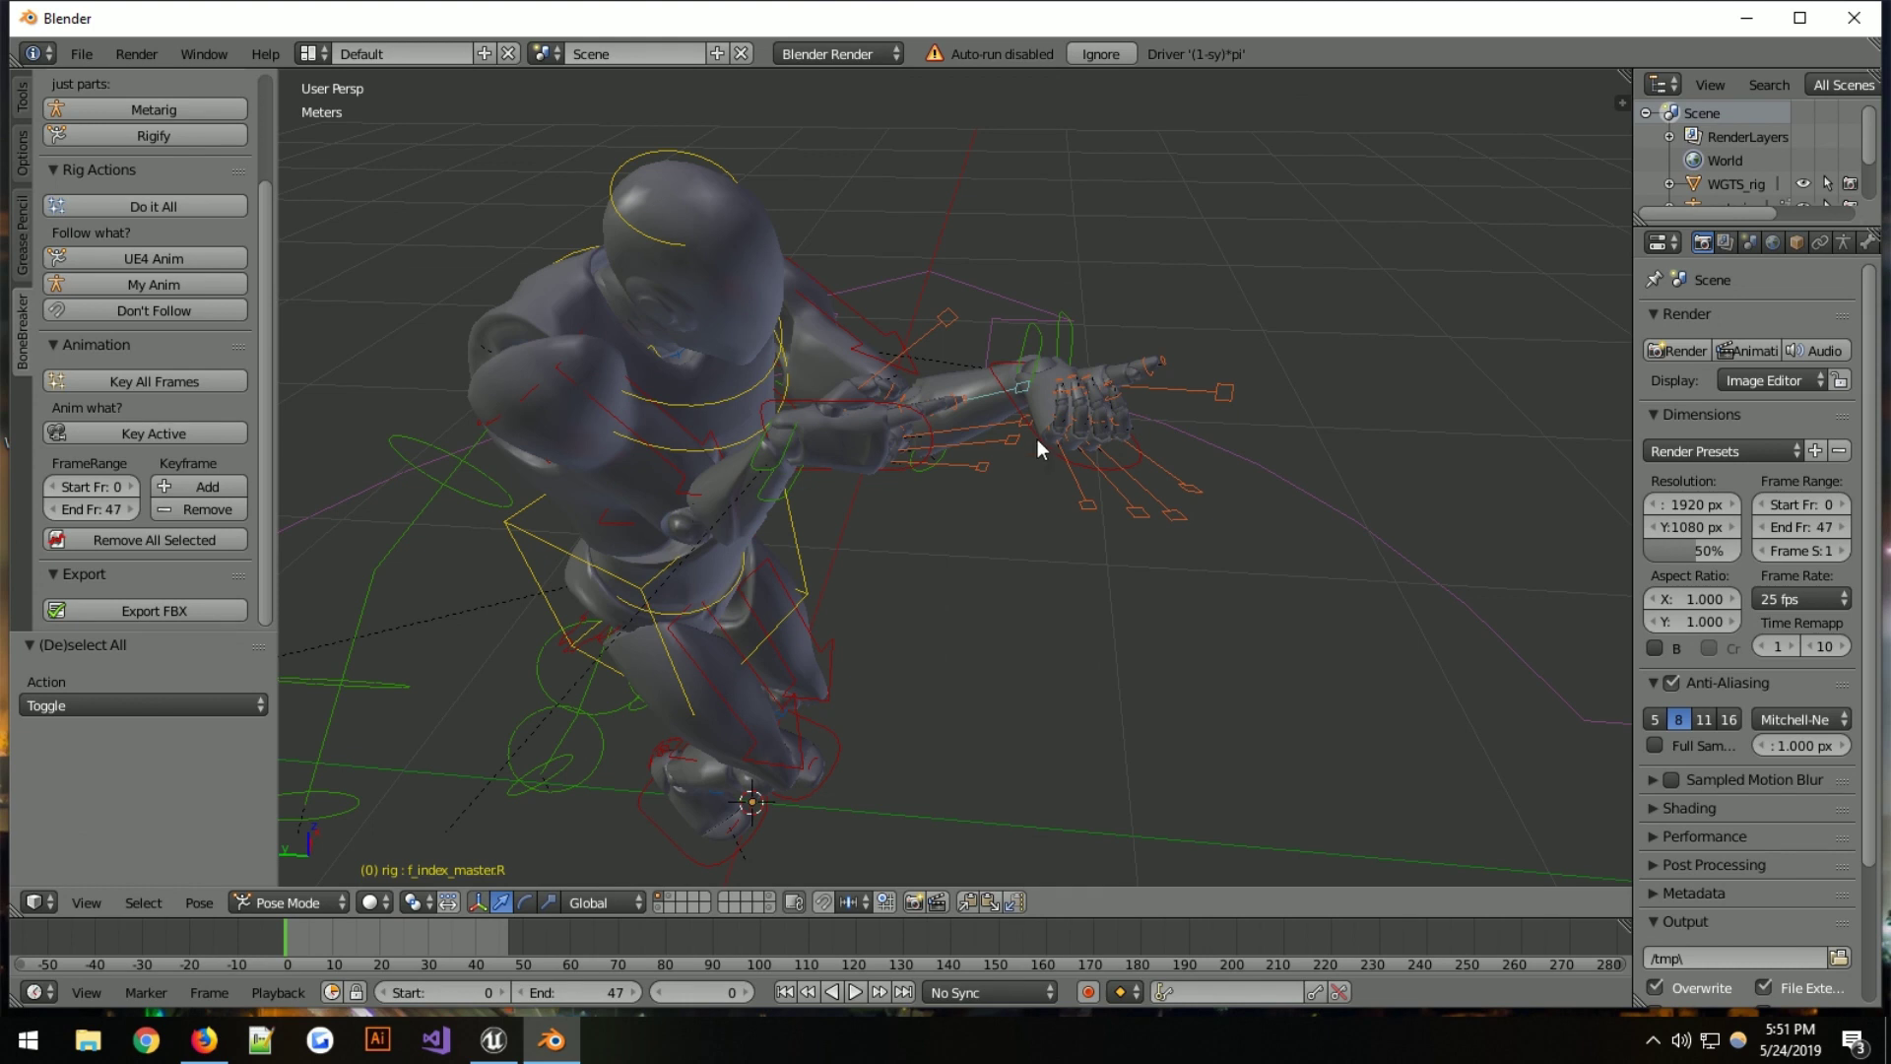
key("a")
key("a")
left_click(165, 381)
left_click(142, 611)
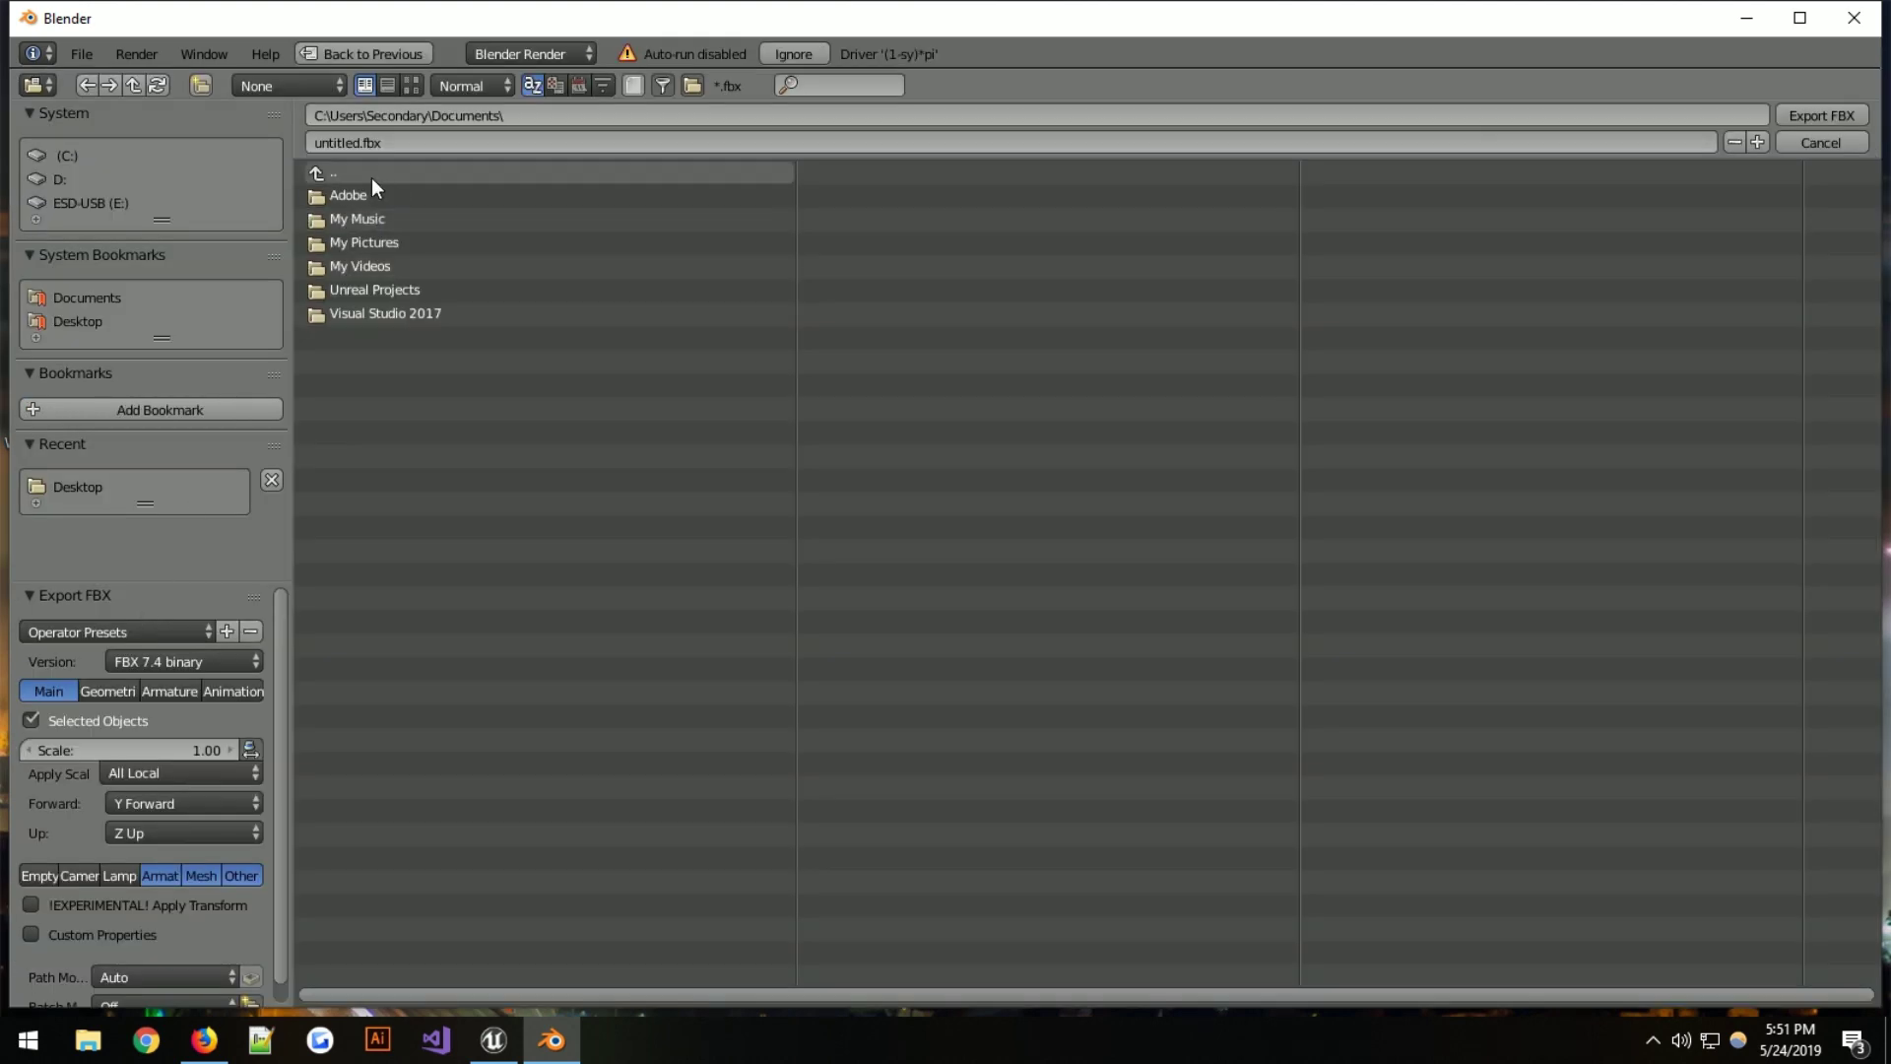
Export the FBX to the Desktop as Walk_Fwd_Rifle_Ironsights_openFinger.FBX
left_click(78, 320)
left_click(449, 219)
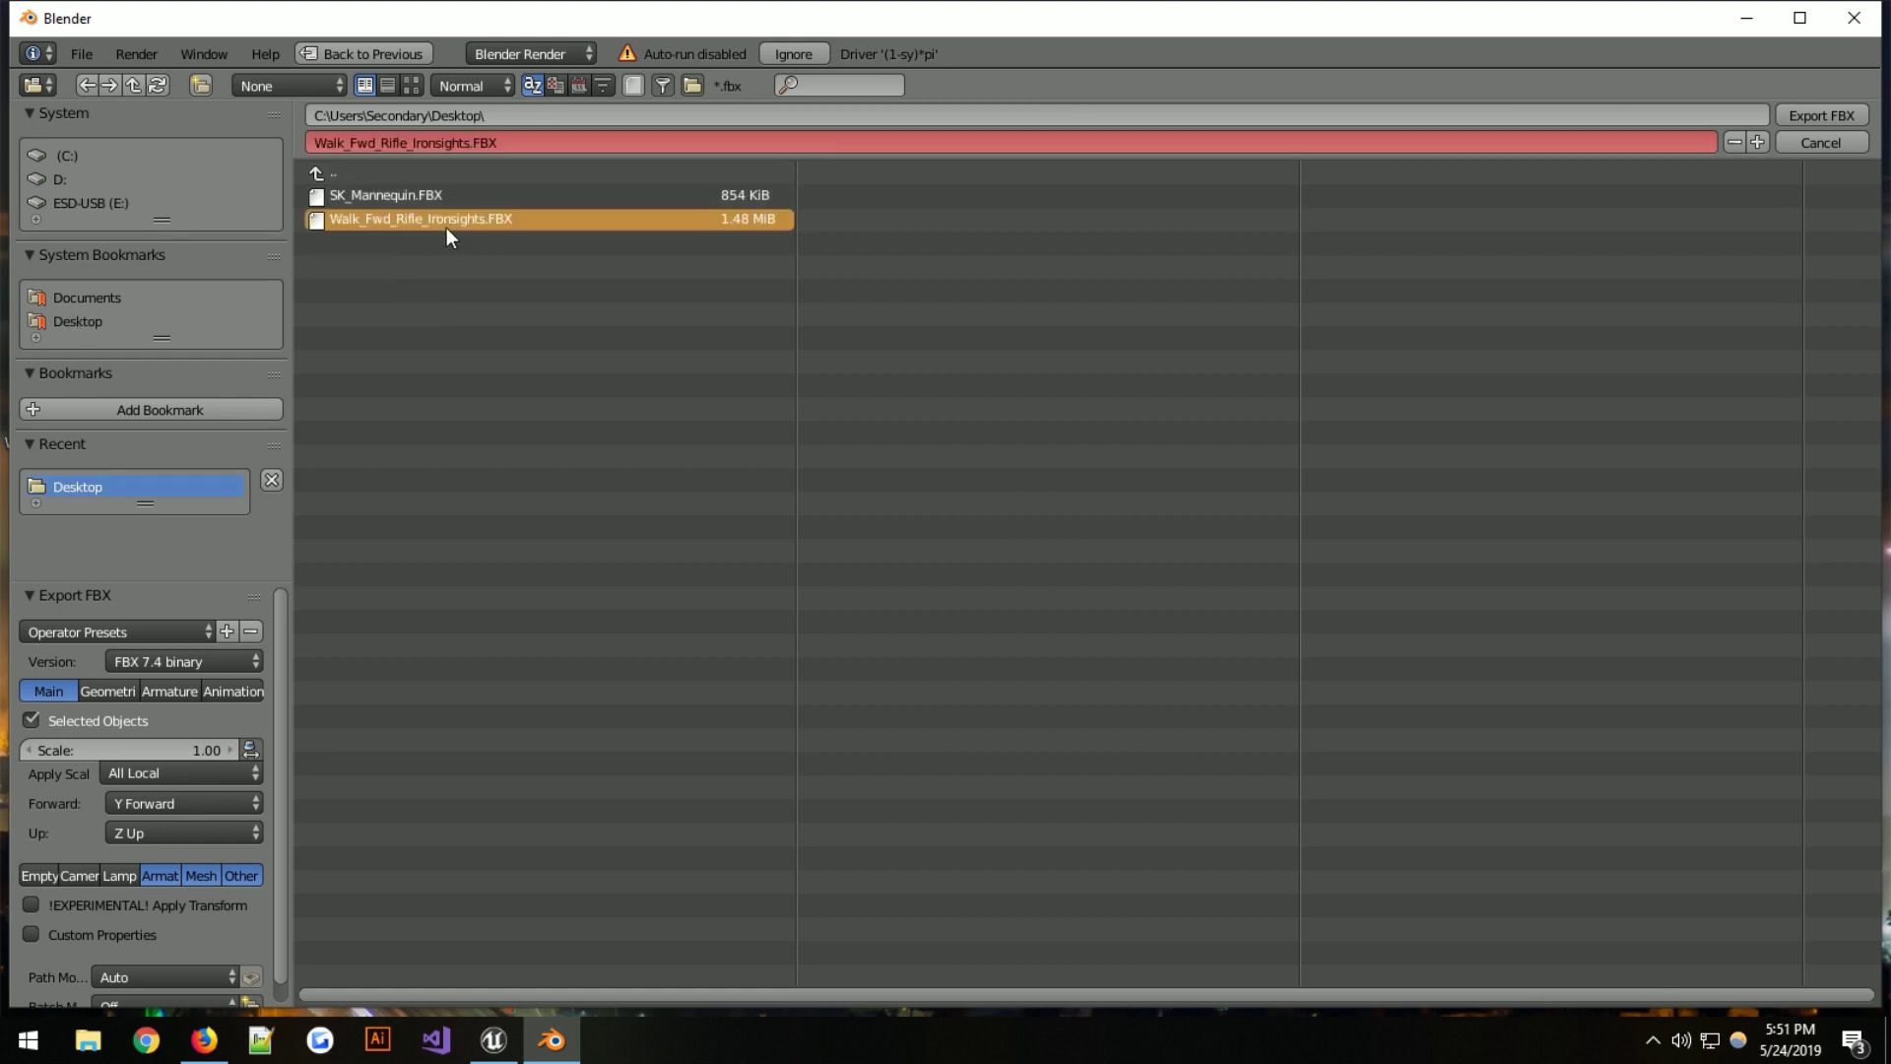
left_click(463, 142)
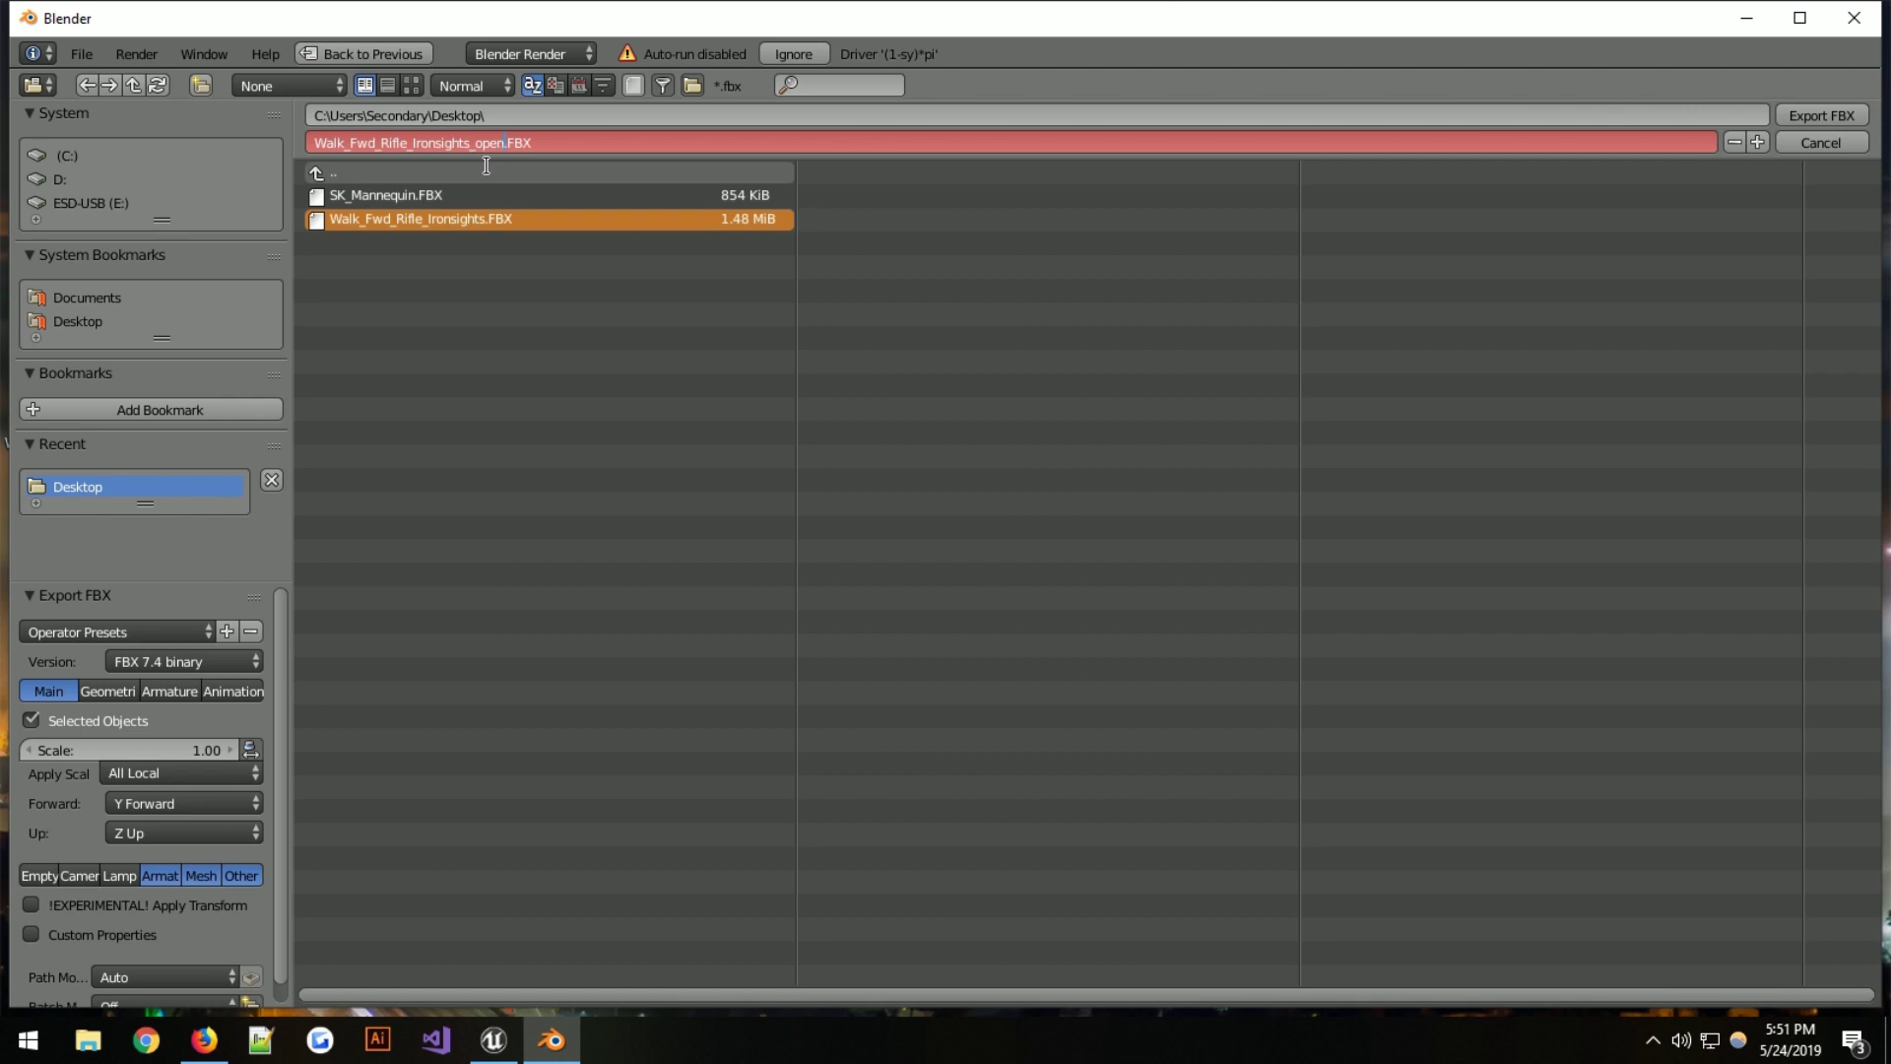
key("Return")
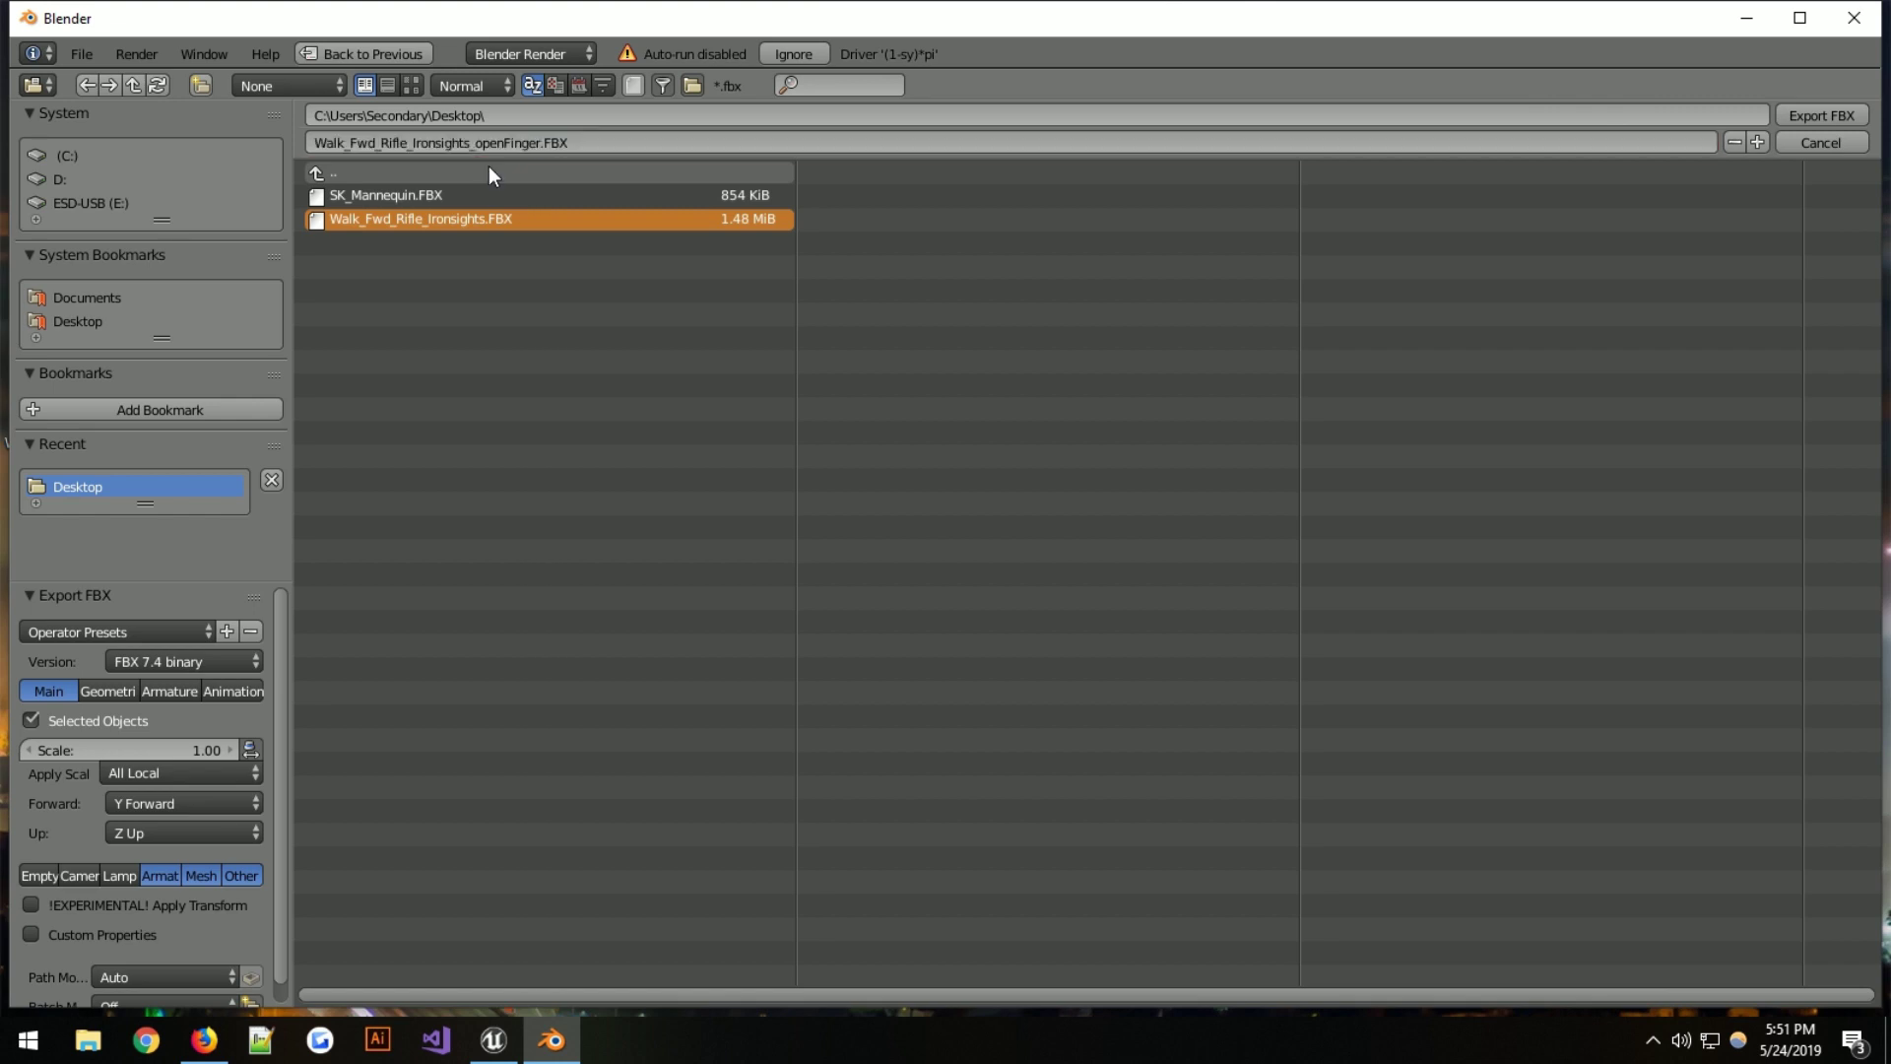
left_click(1783, 115)
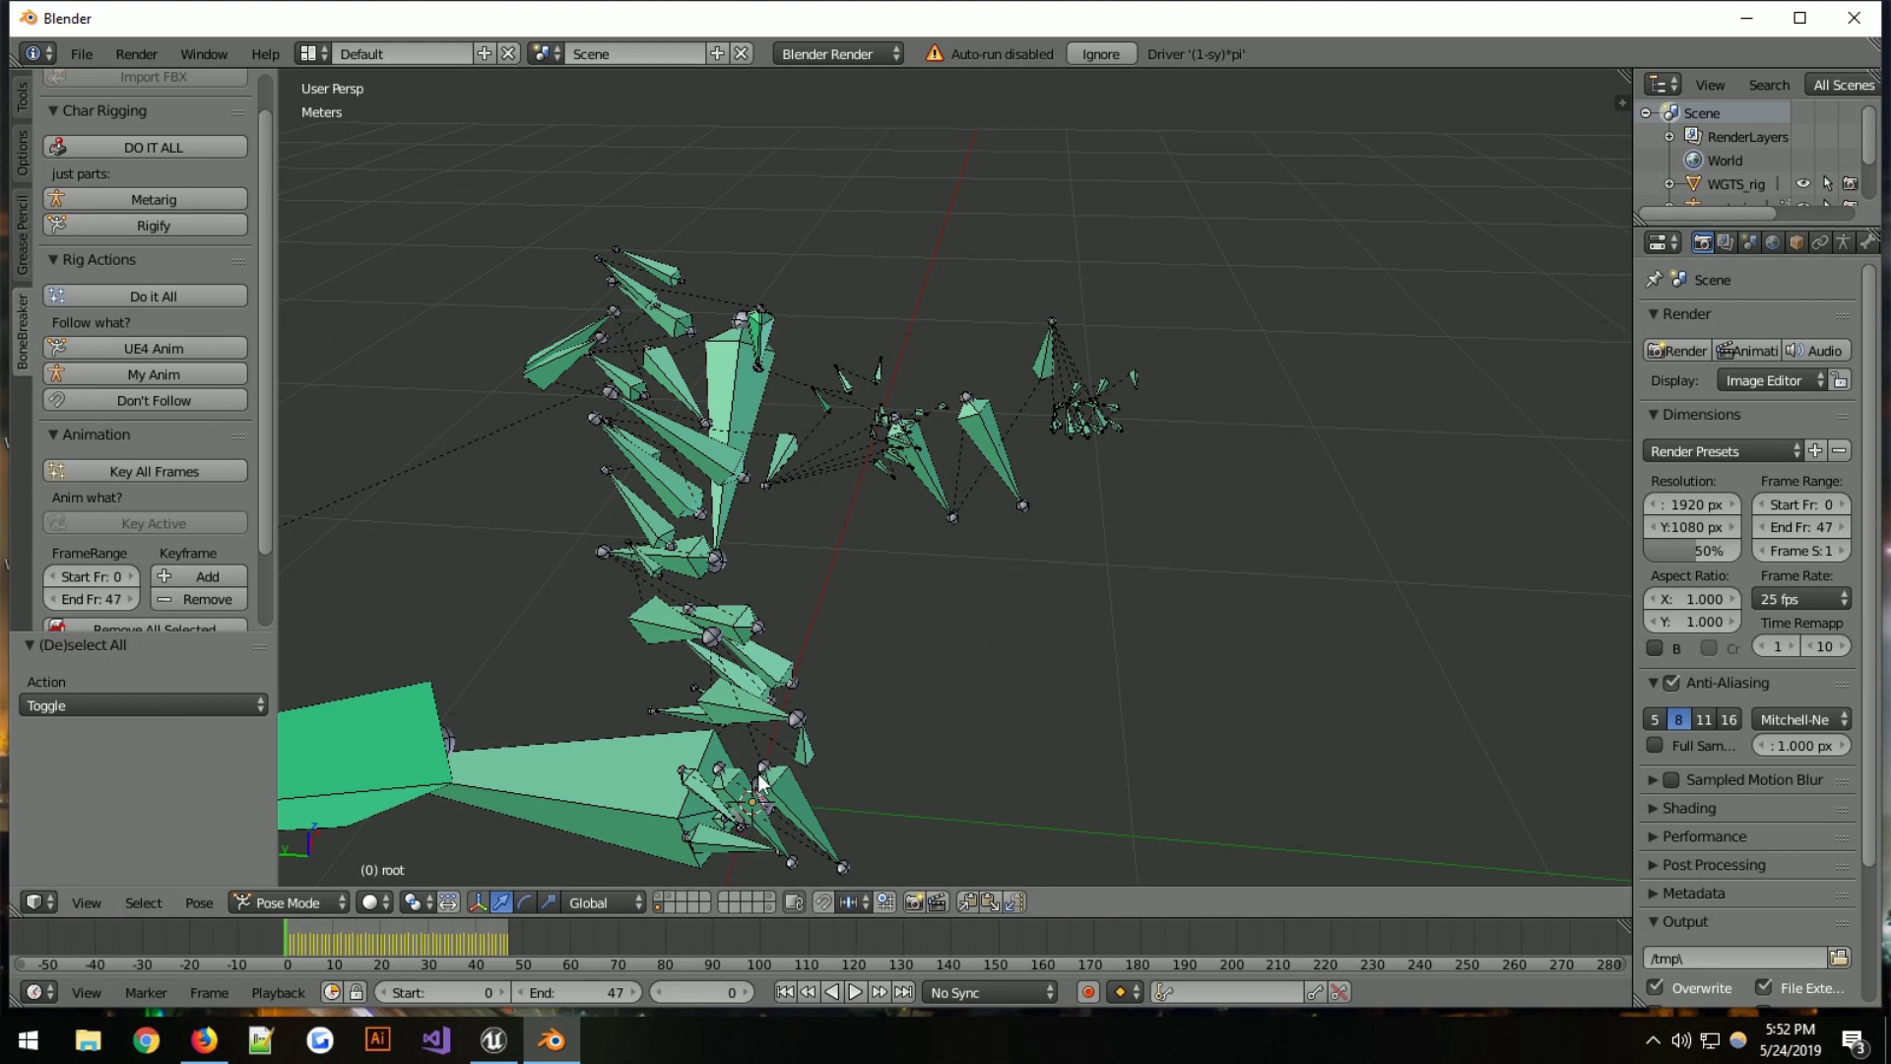
Show the character mesh, check the right-hand pose at frame 9, then switch to Unreal Engine
left_click(669, 902)
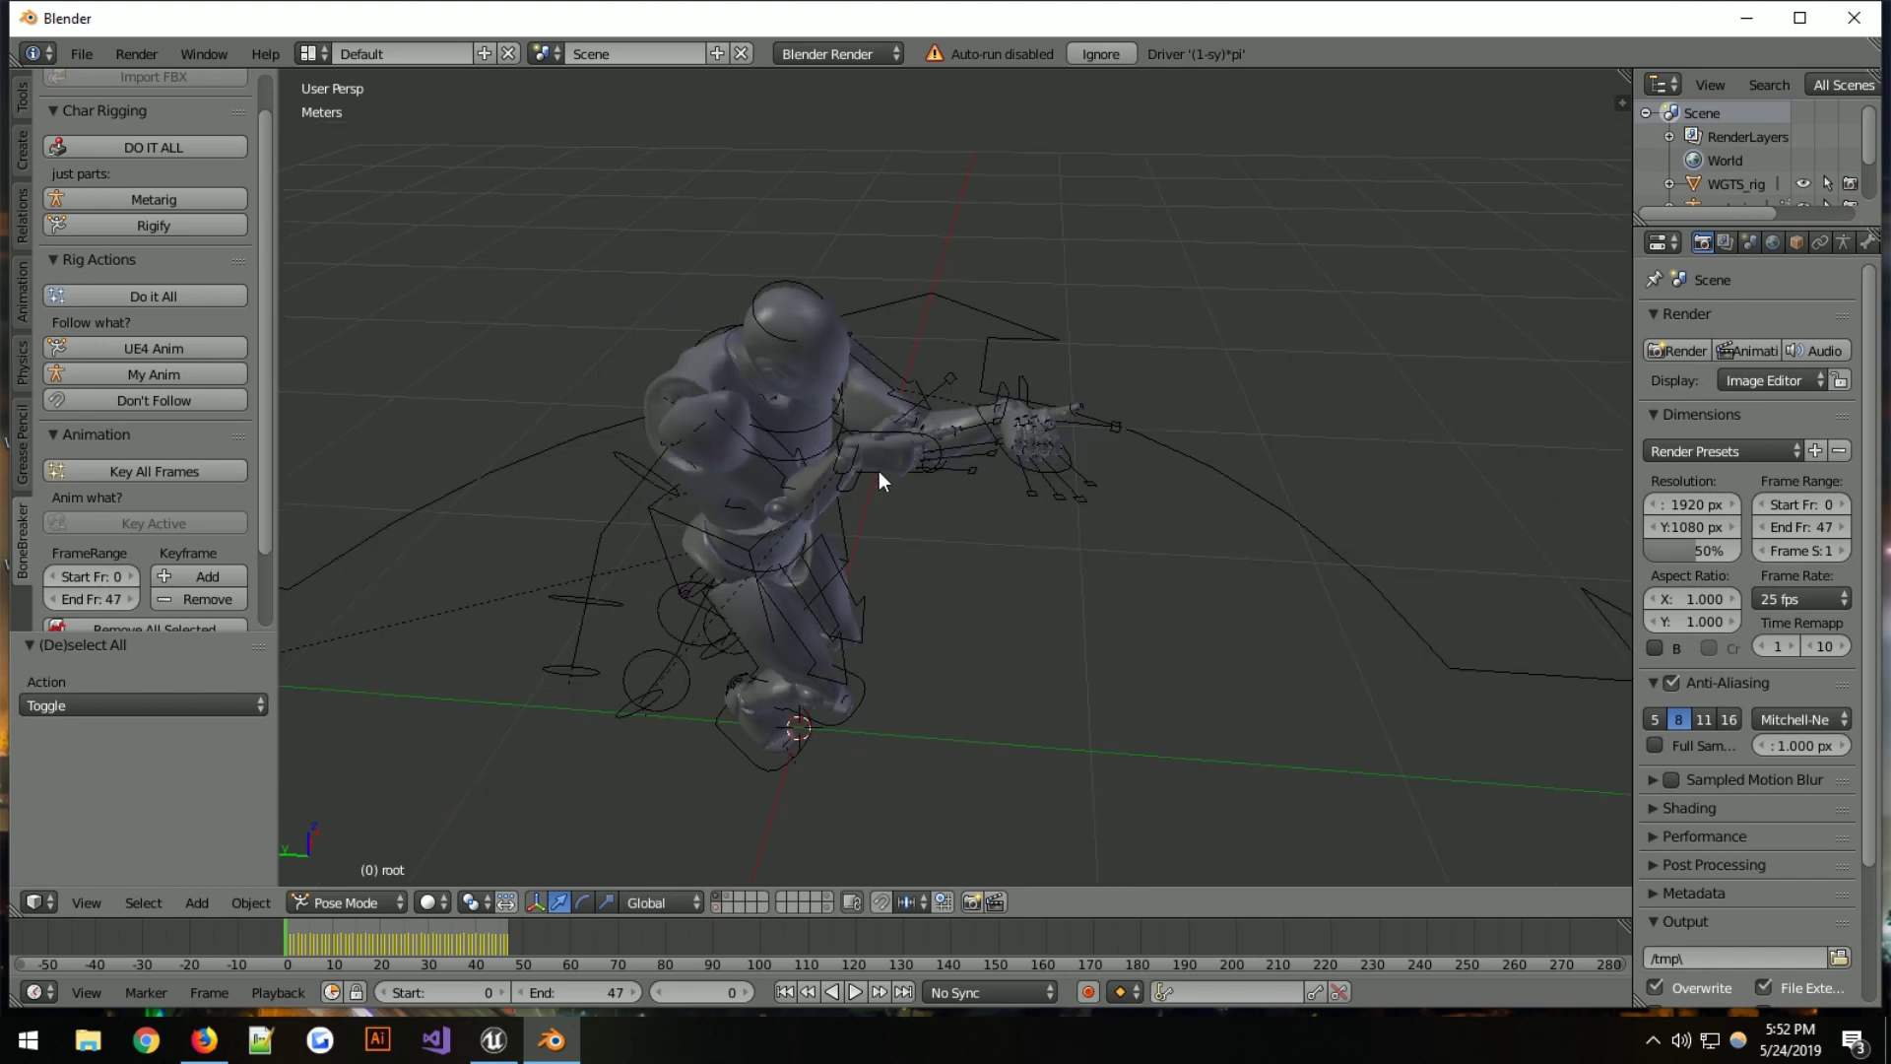
key("ctrl+Tab")
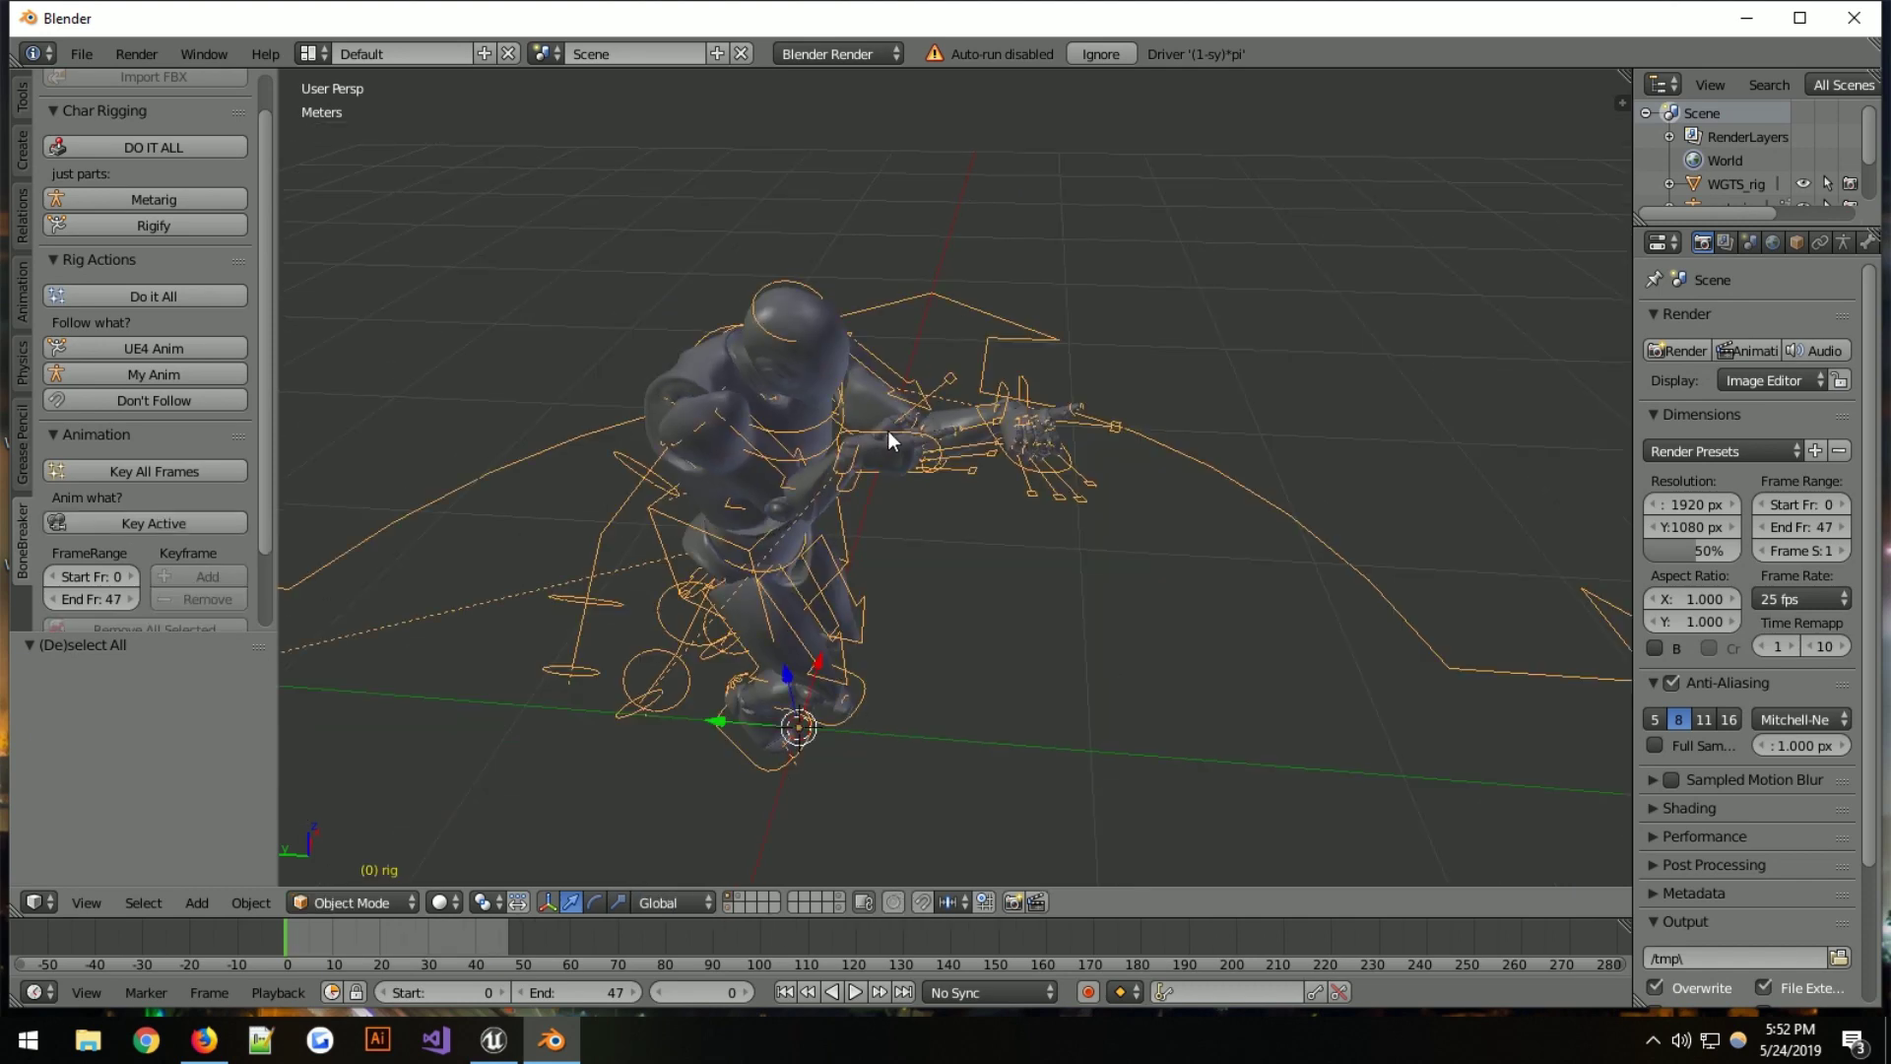
left_click(328, 940)
left_click(335, 902)
left_click(374, 826)
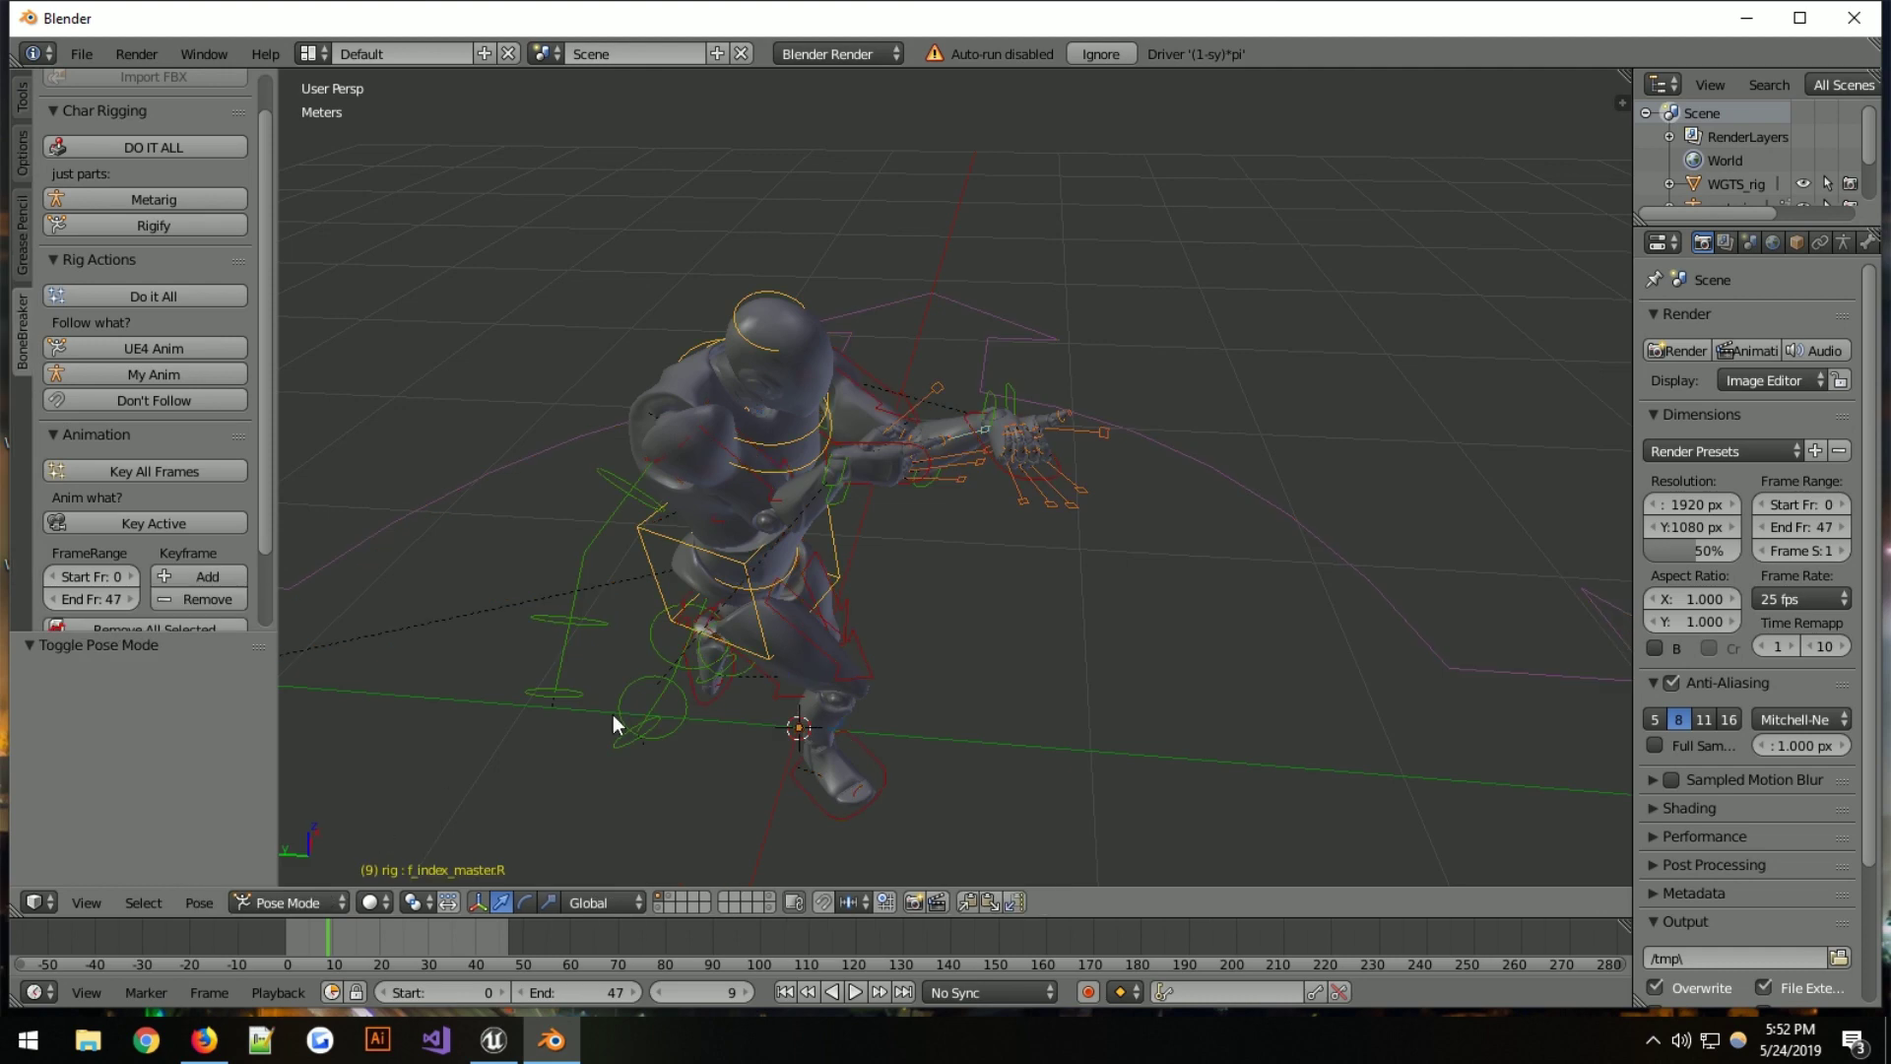
right_click(995, 465)
right_click(861, 447)
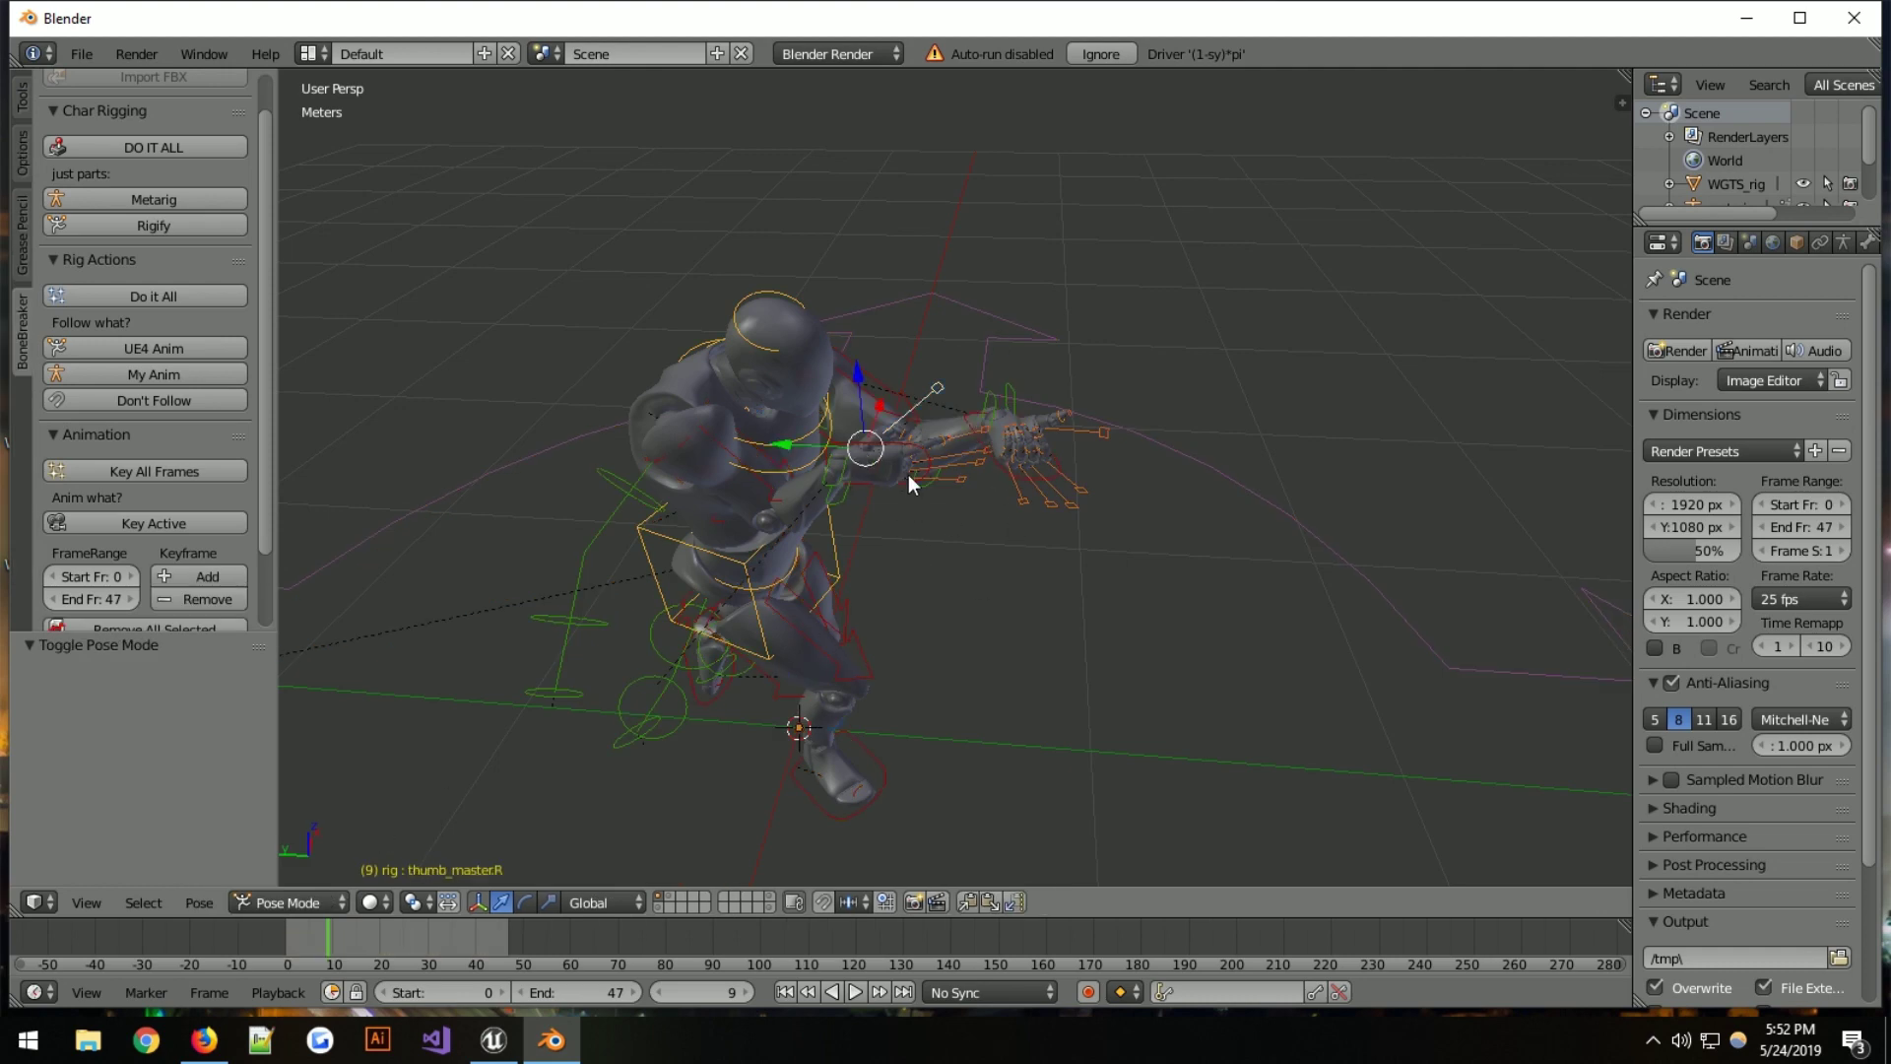
middle_click_drag(920, 642, 867, 647)
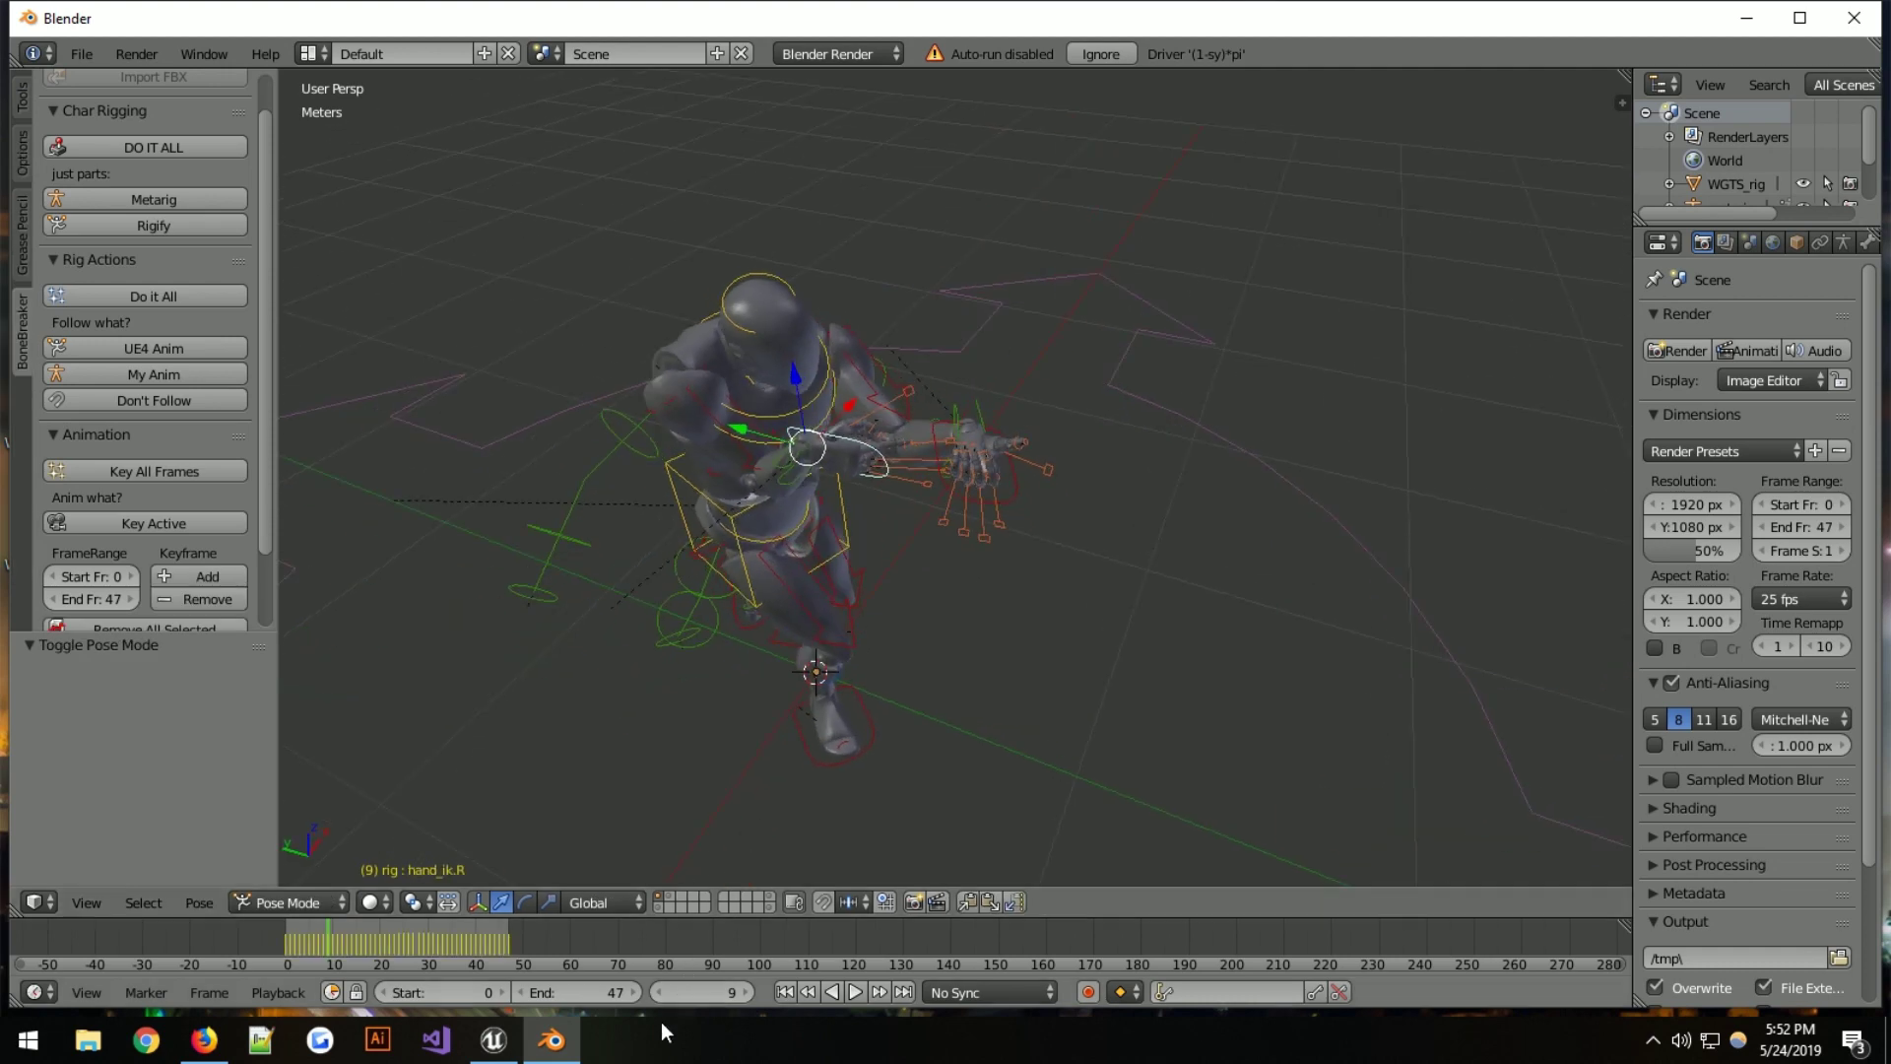
left_click(491, 1040)
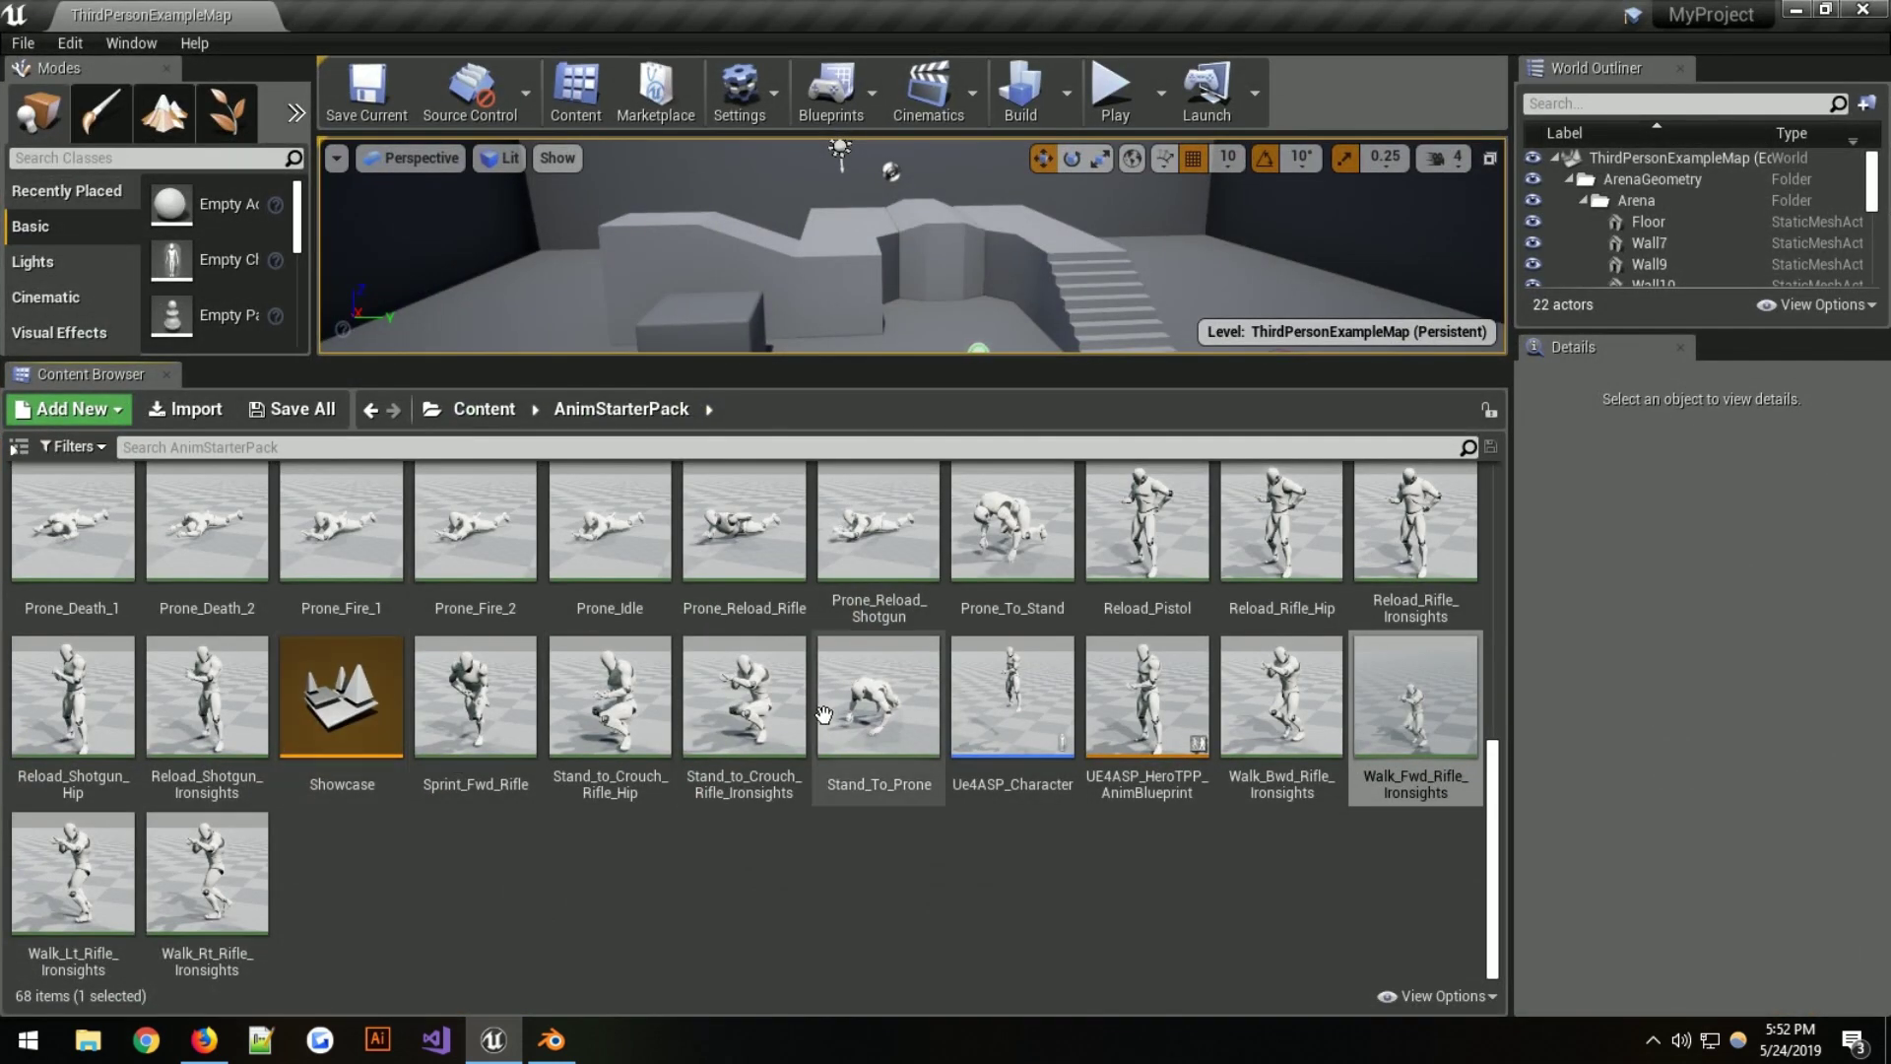
Import the Desktop's openFinger FBX onto UE4_Mannequin_Skeleton with Convert Scene unchecked
left_click(186, 409)
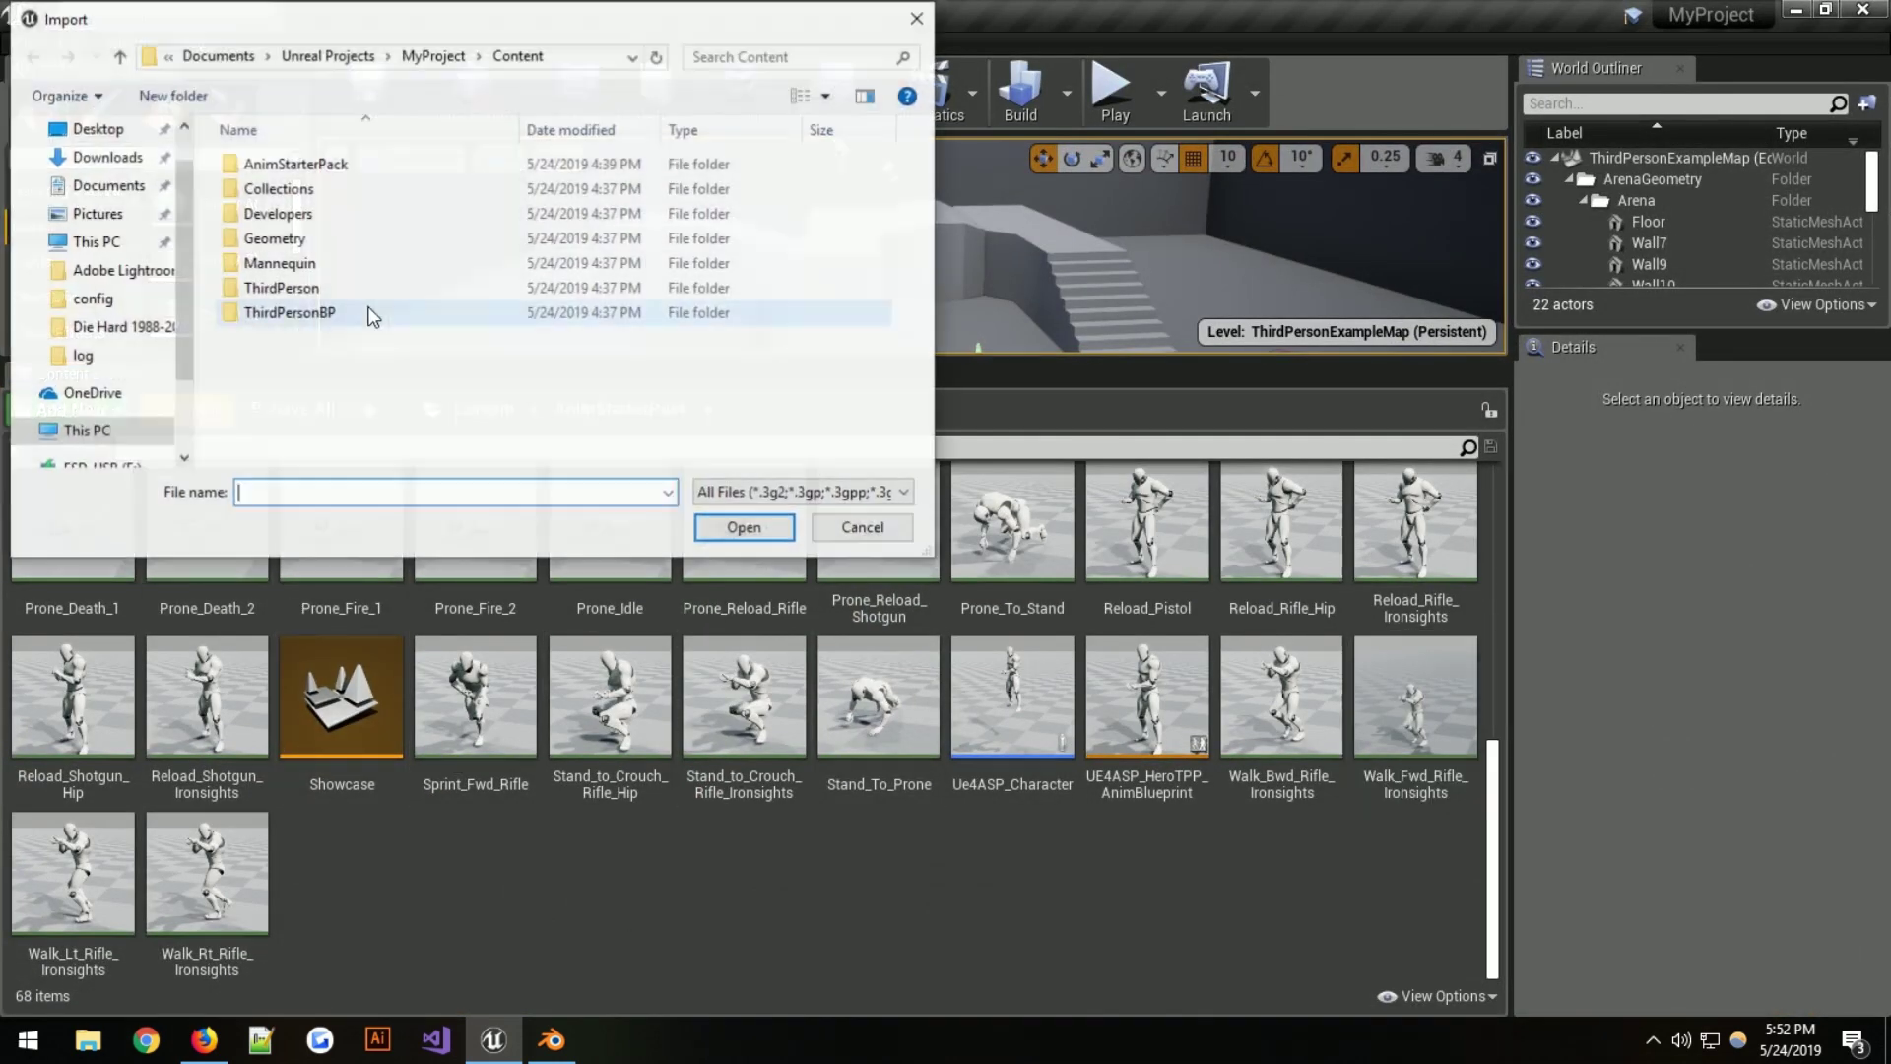
left_click(90, 129)
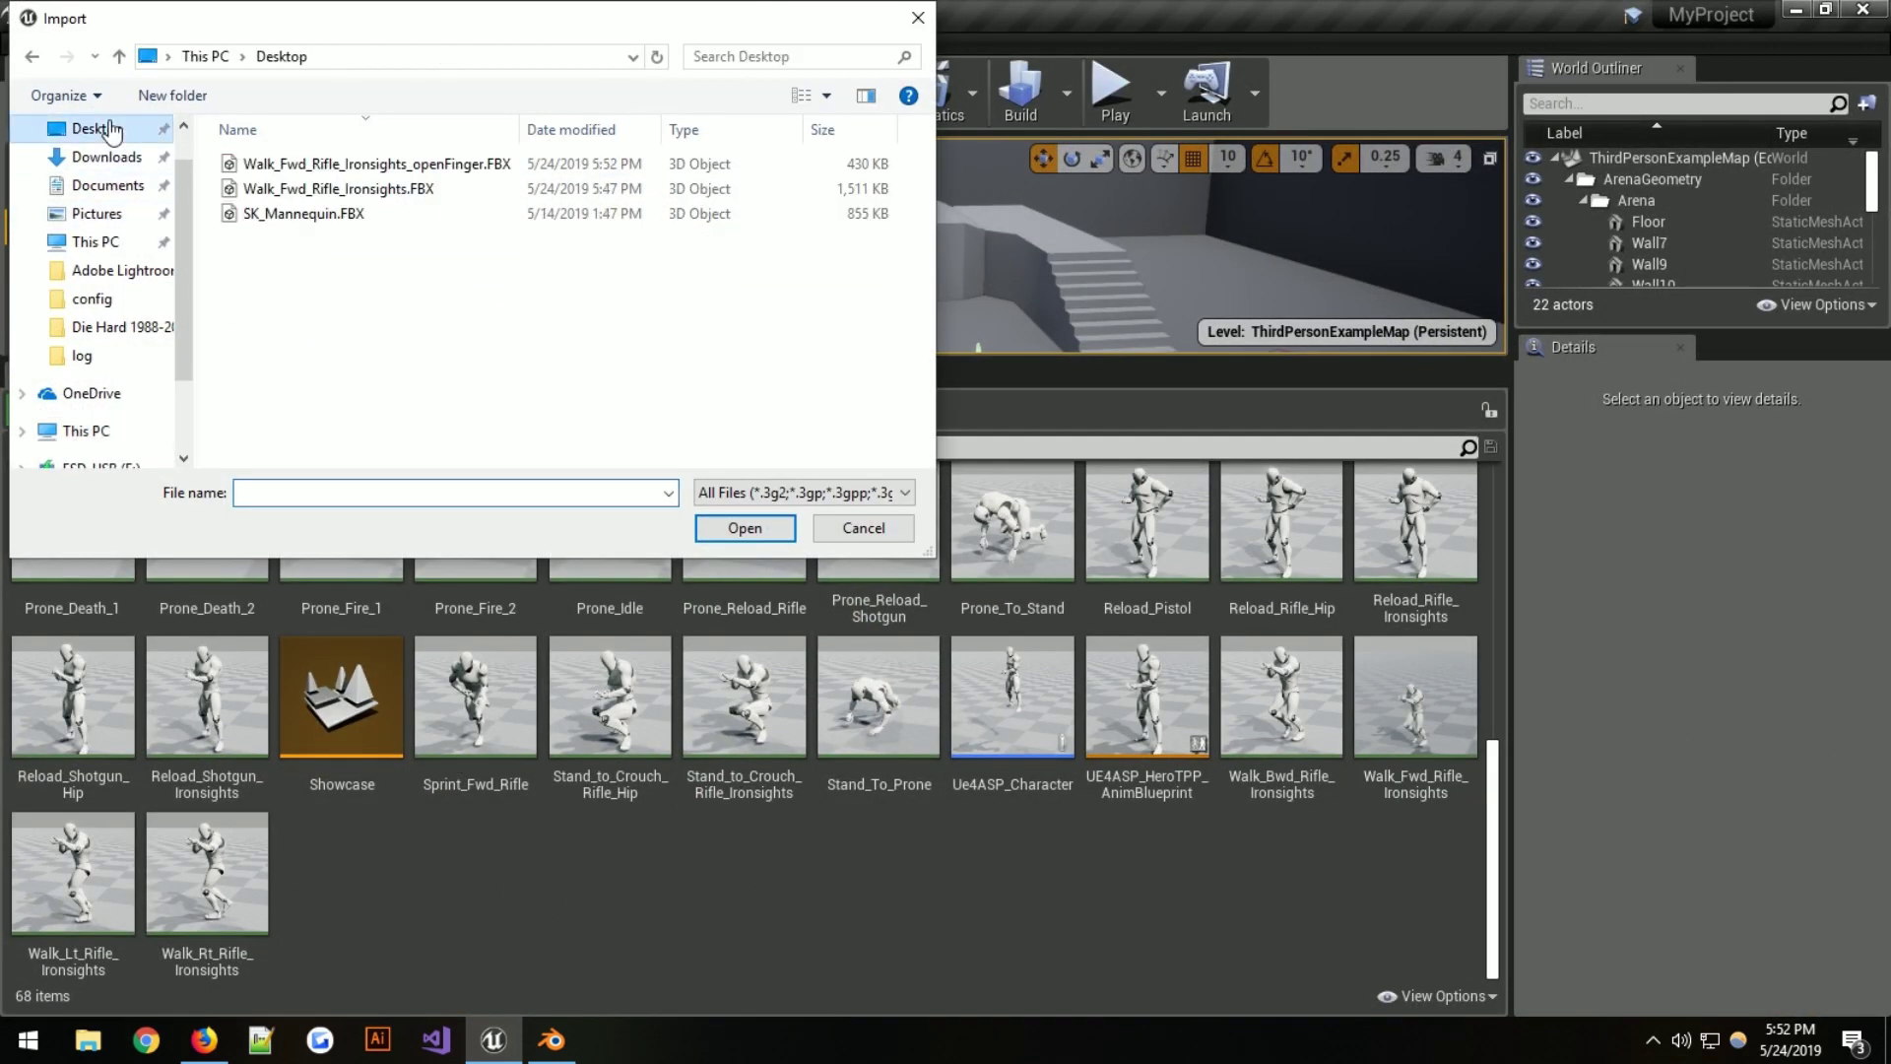
left_click(466, 167)
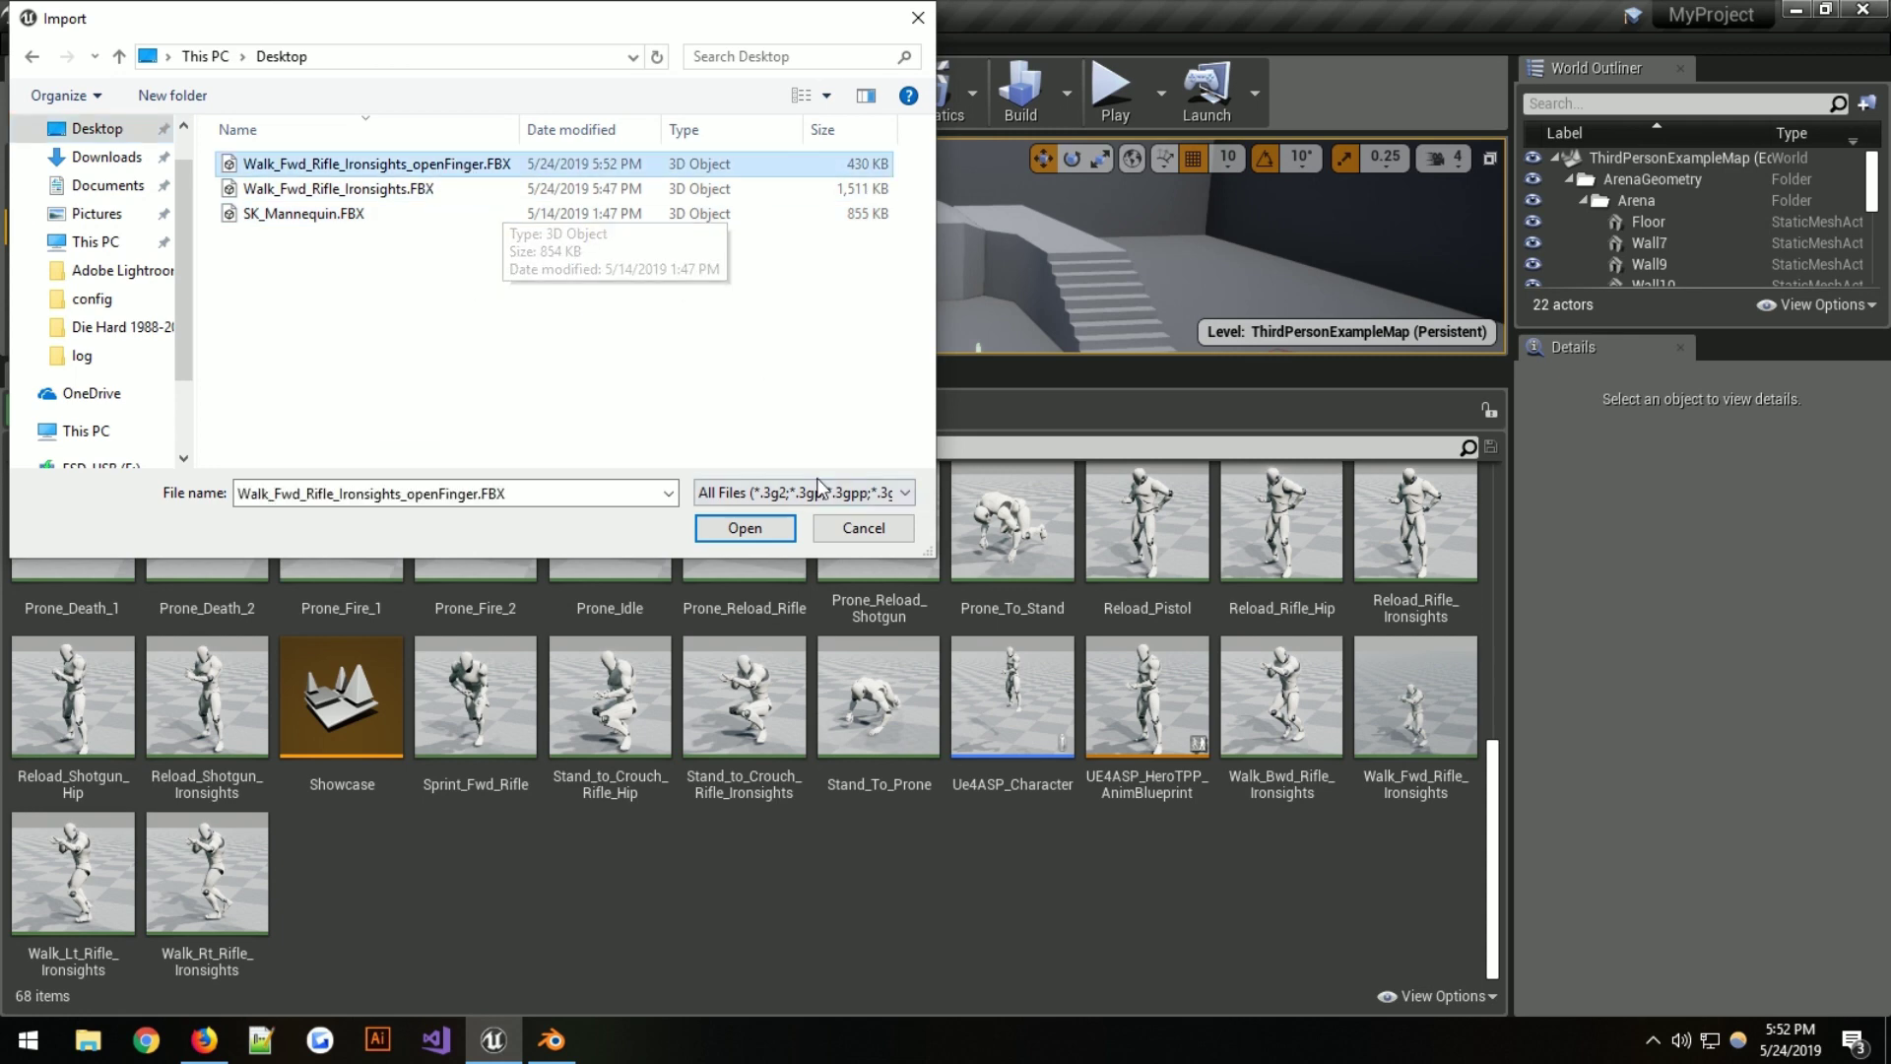
left_click(778, 532)
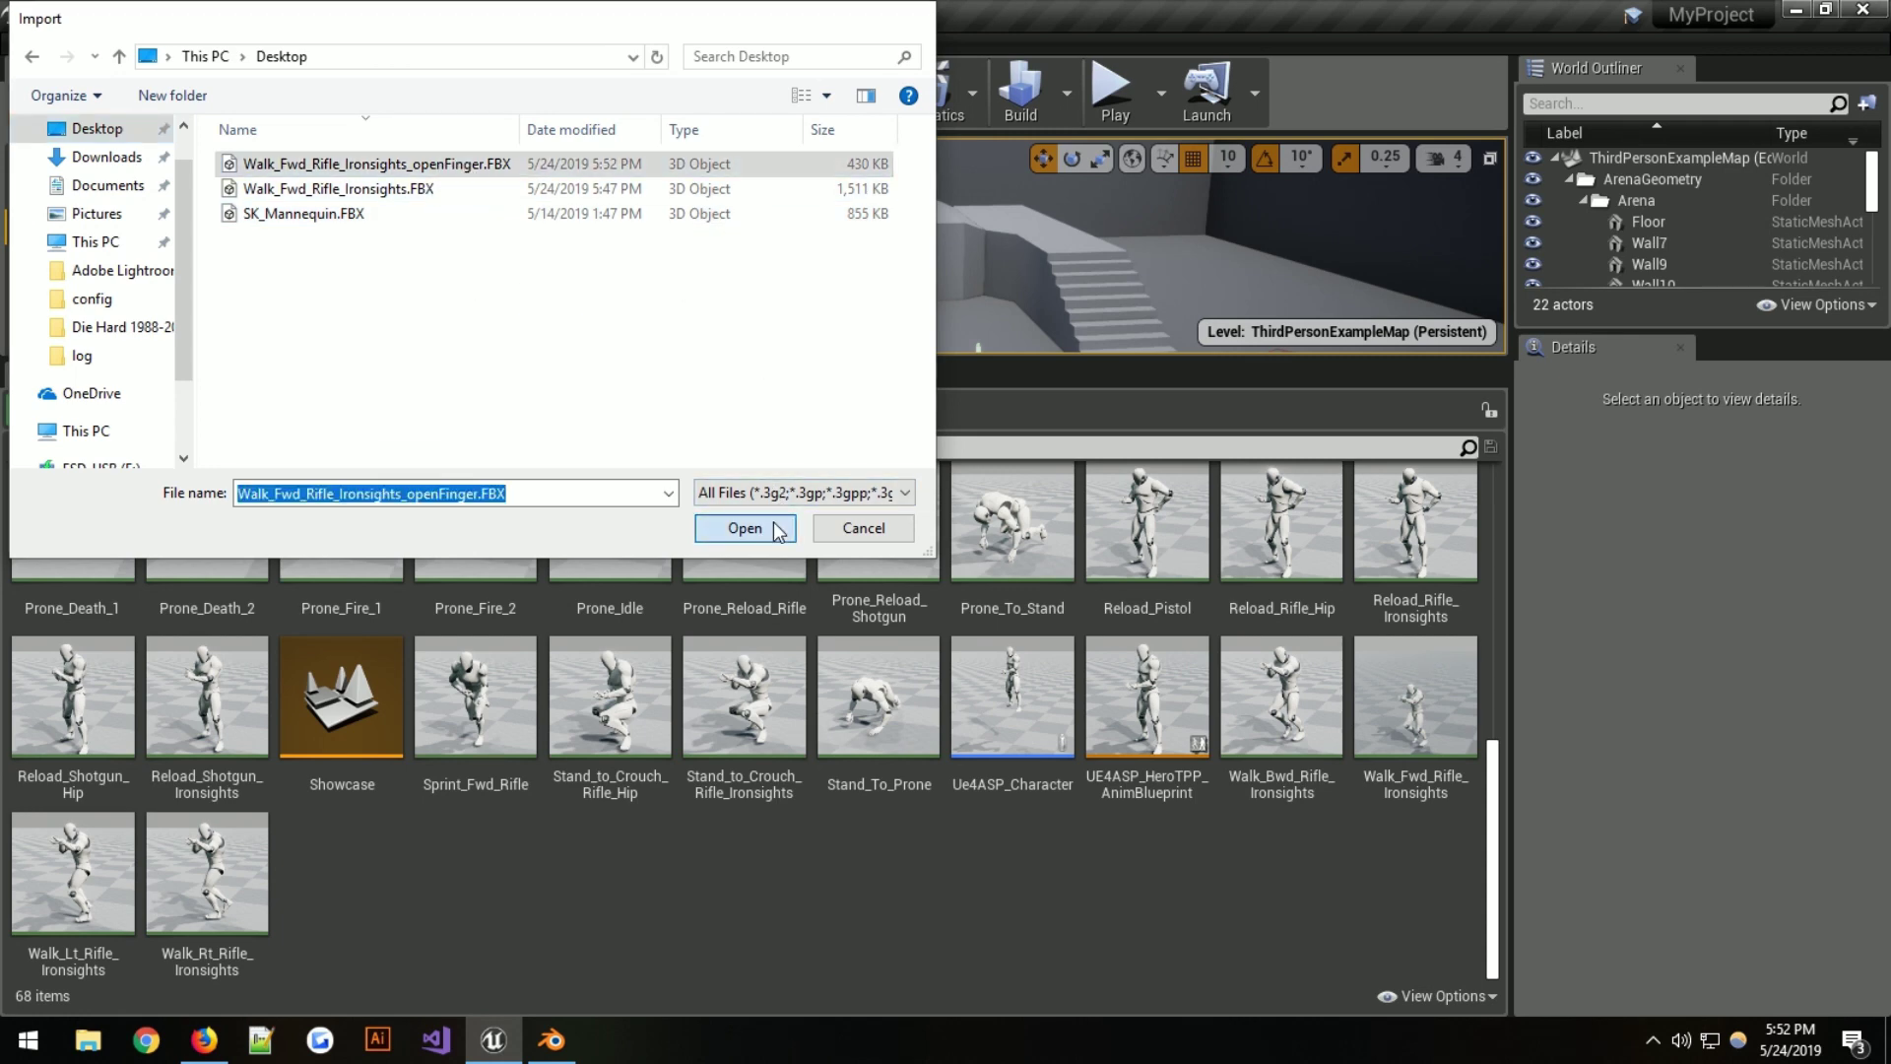
left_click(1032, 229)
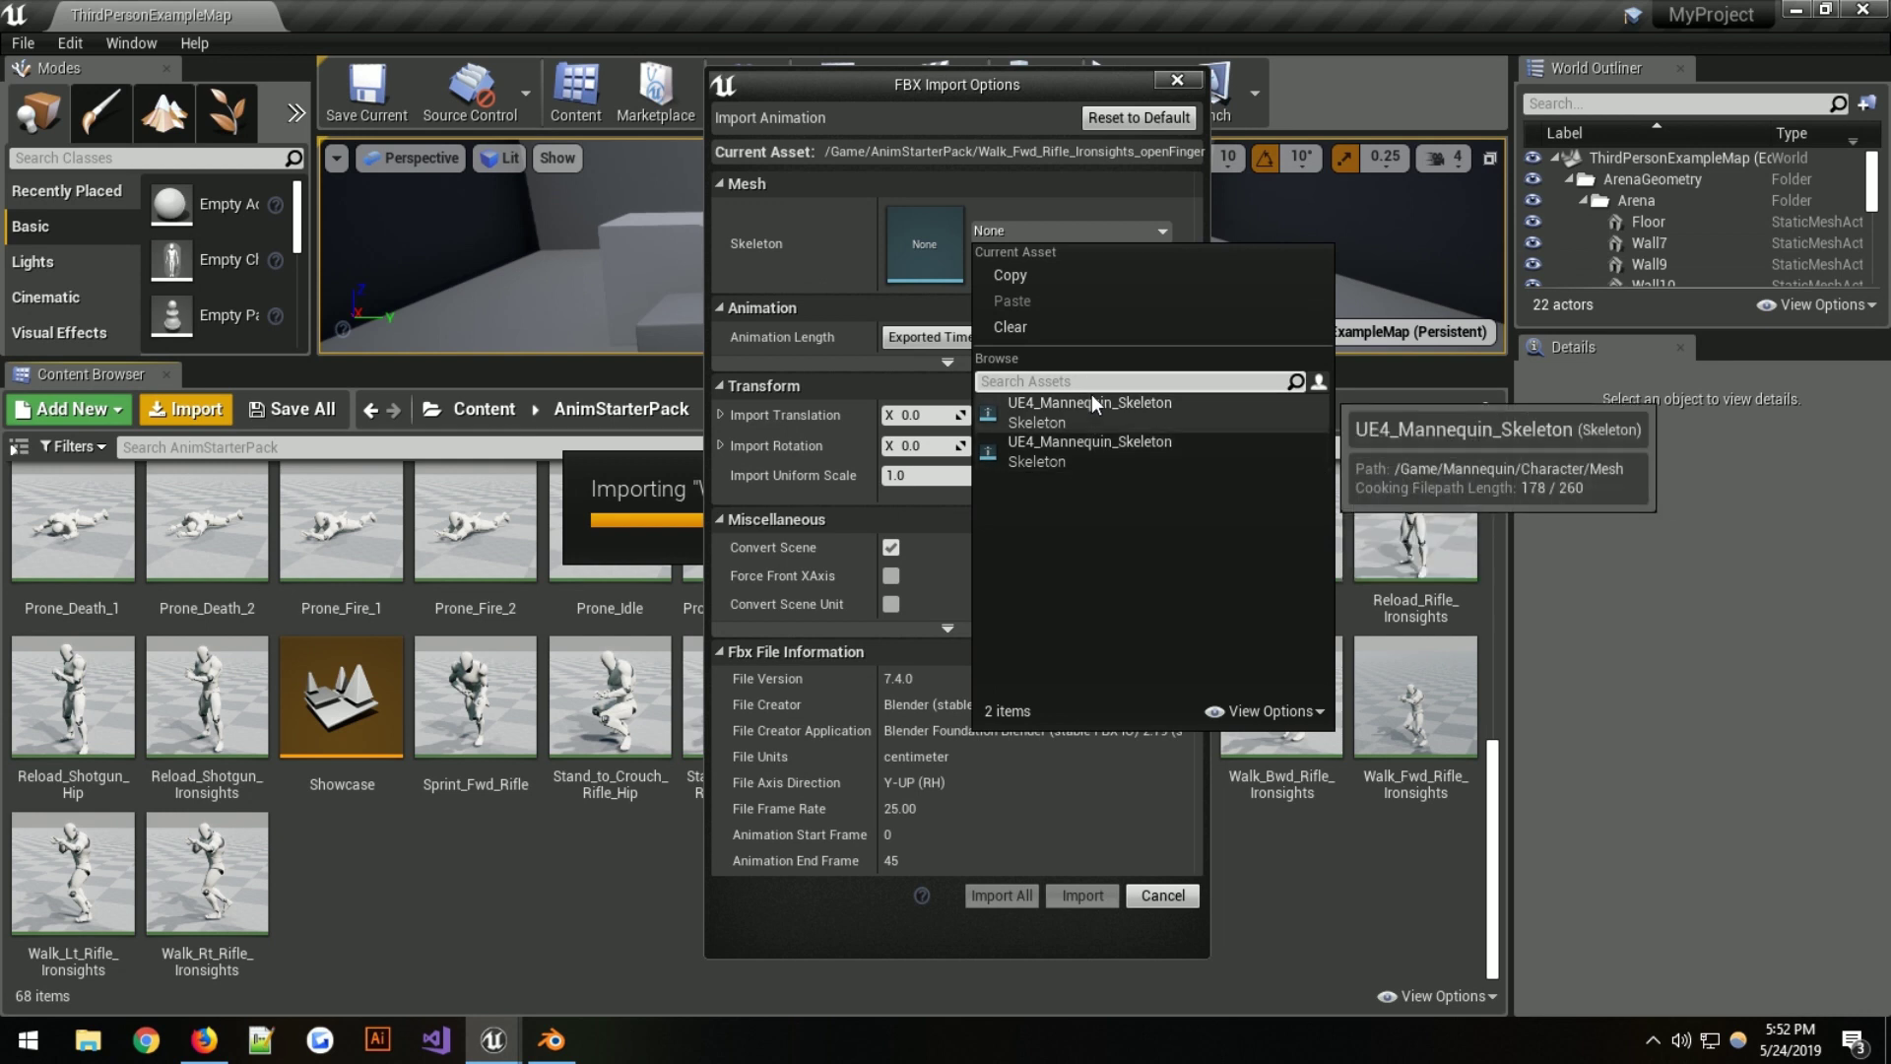
left_click(1084, 449)
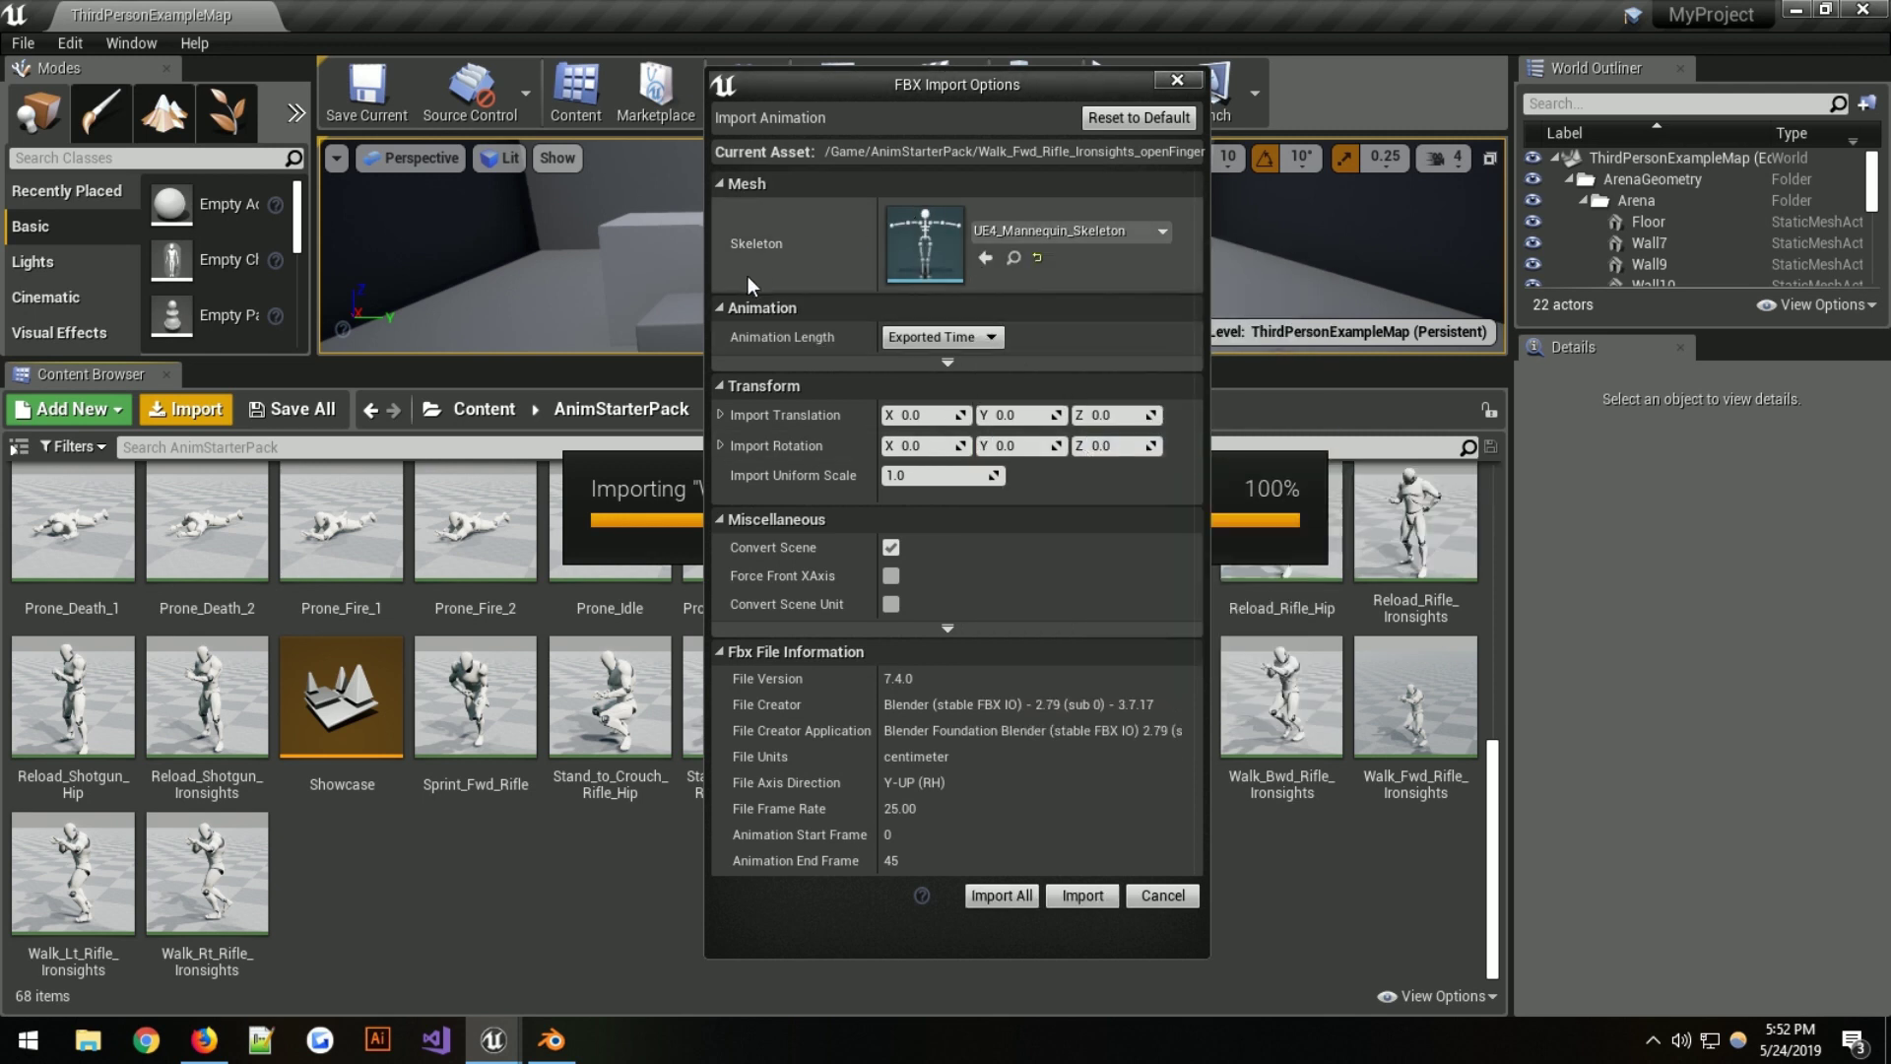
left_click(892, 547)
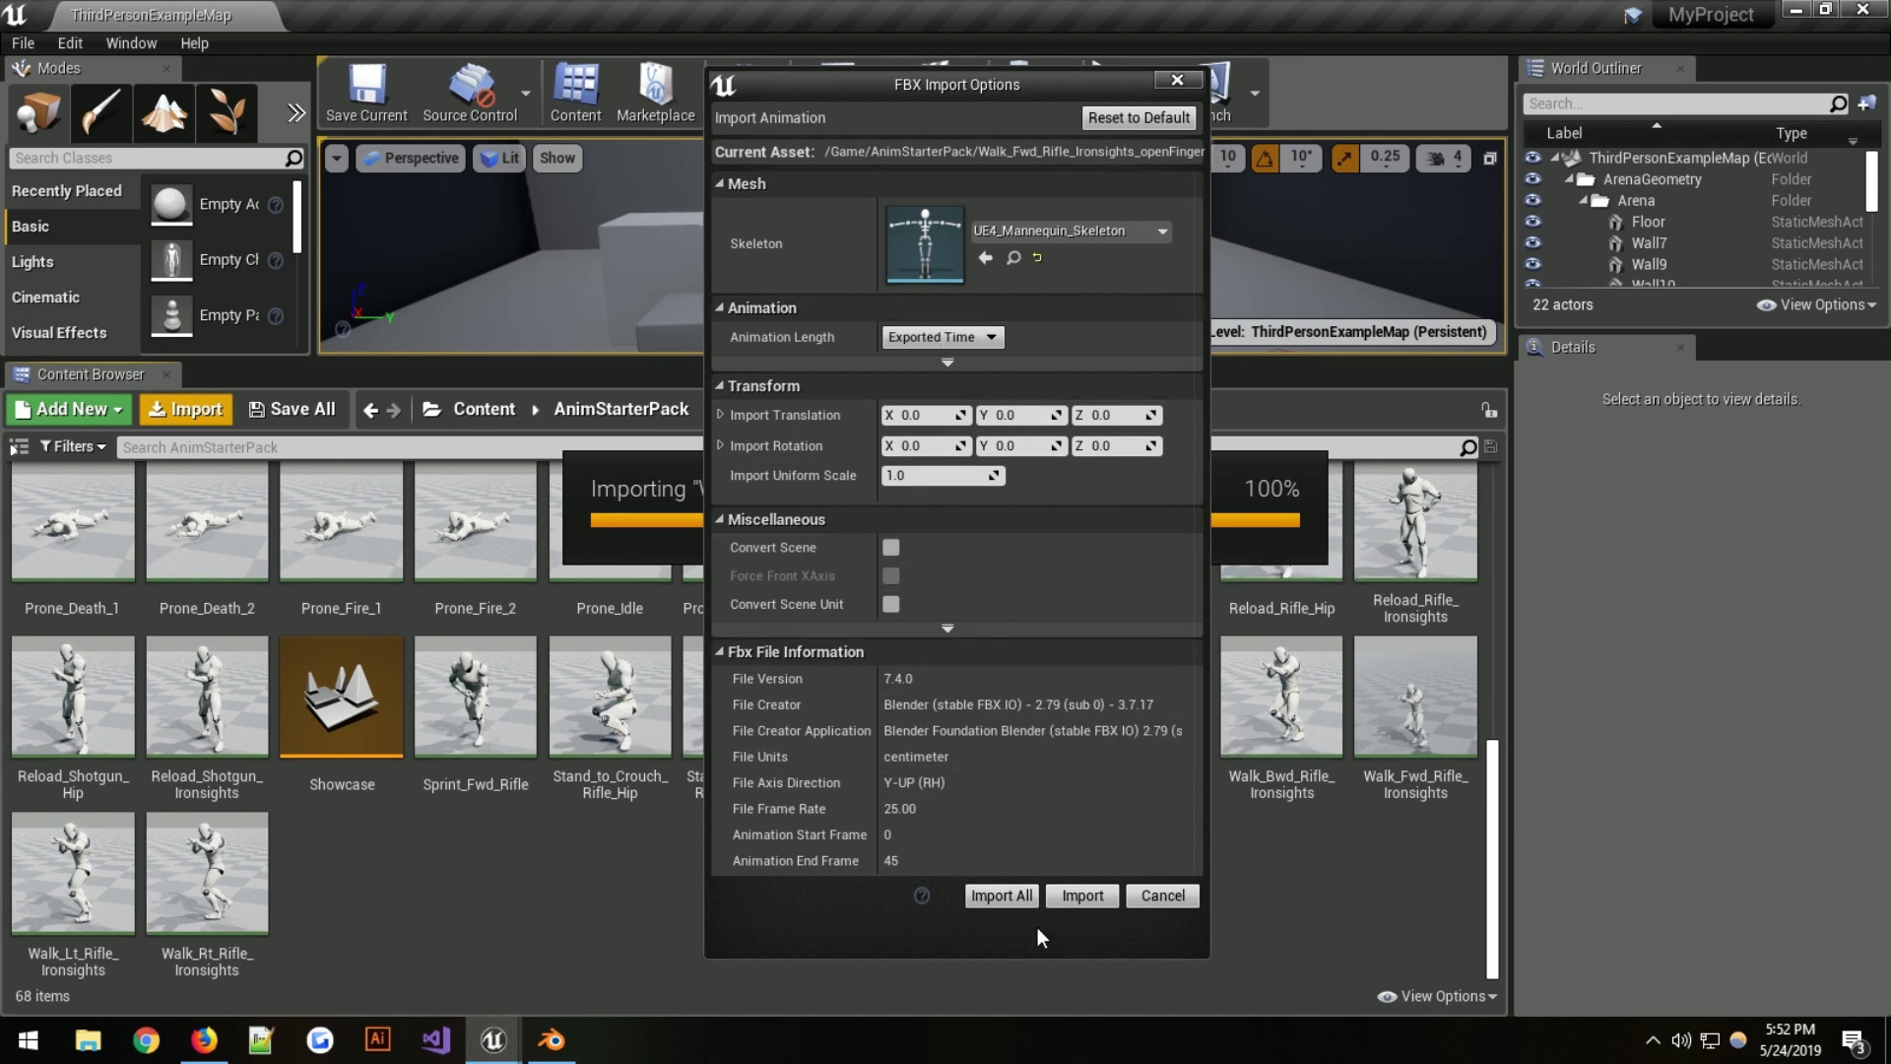
left_click(1075, 896)
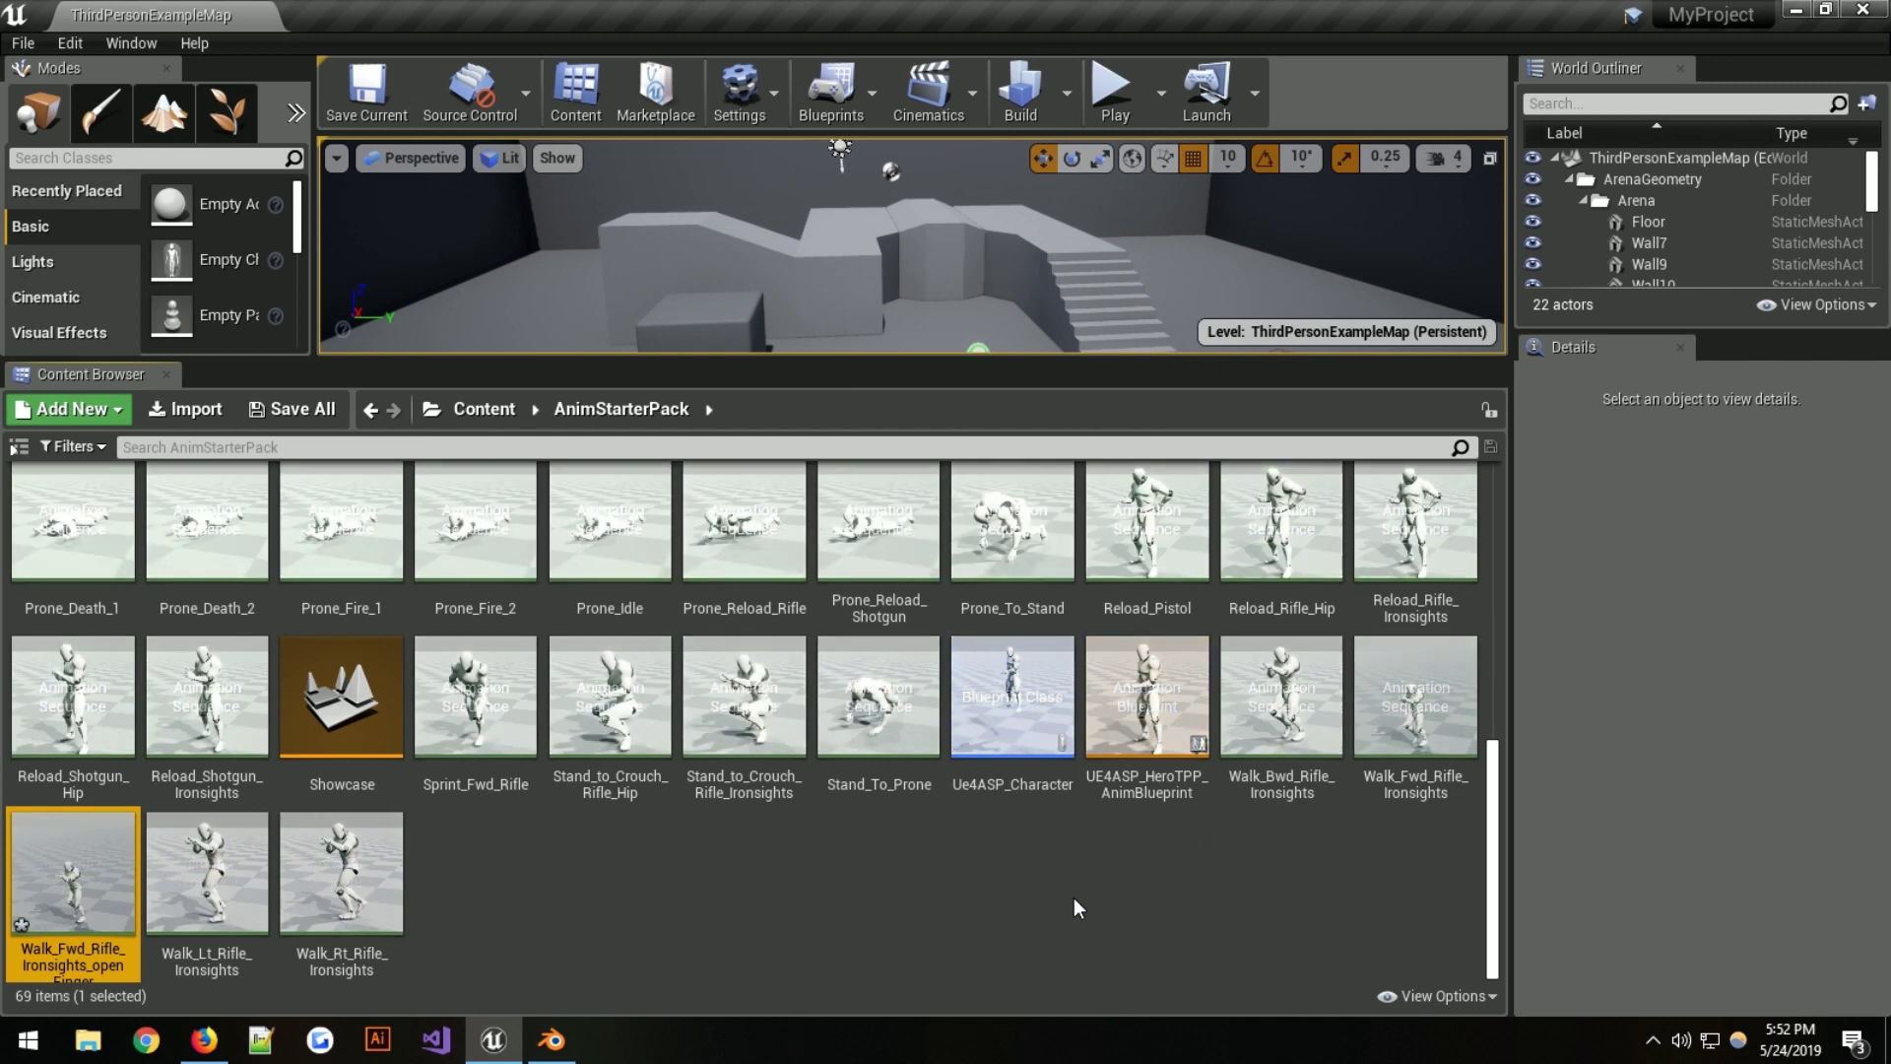
Open Walk_Fwd_Rifle_Ironsights_openFinger in a maximized animation editor and zoom in on the hands
double_click(83, 908)
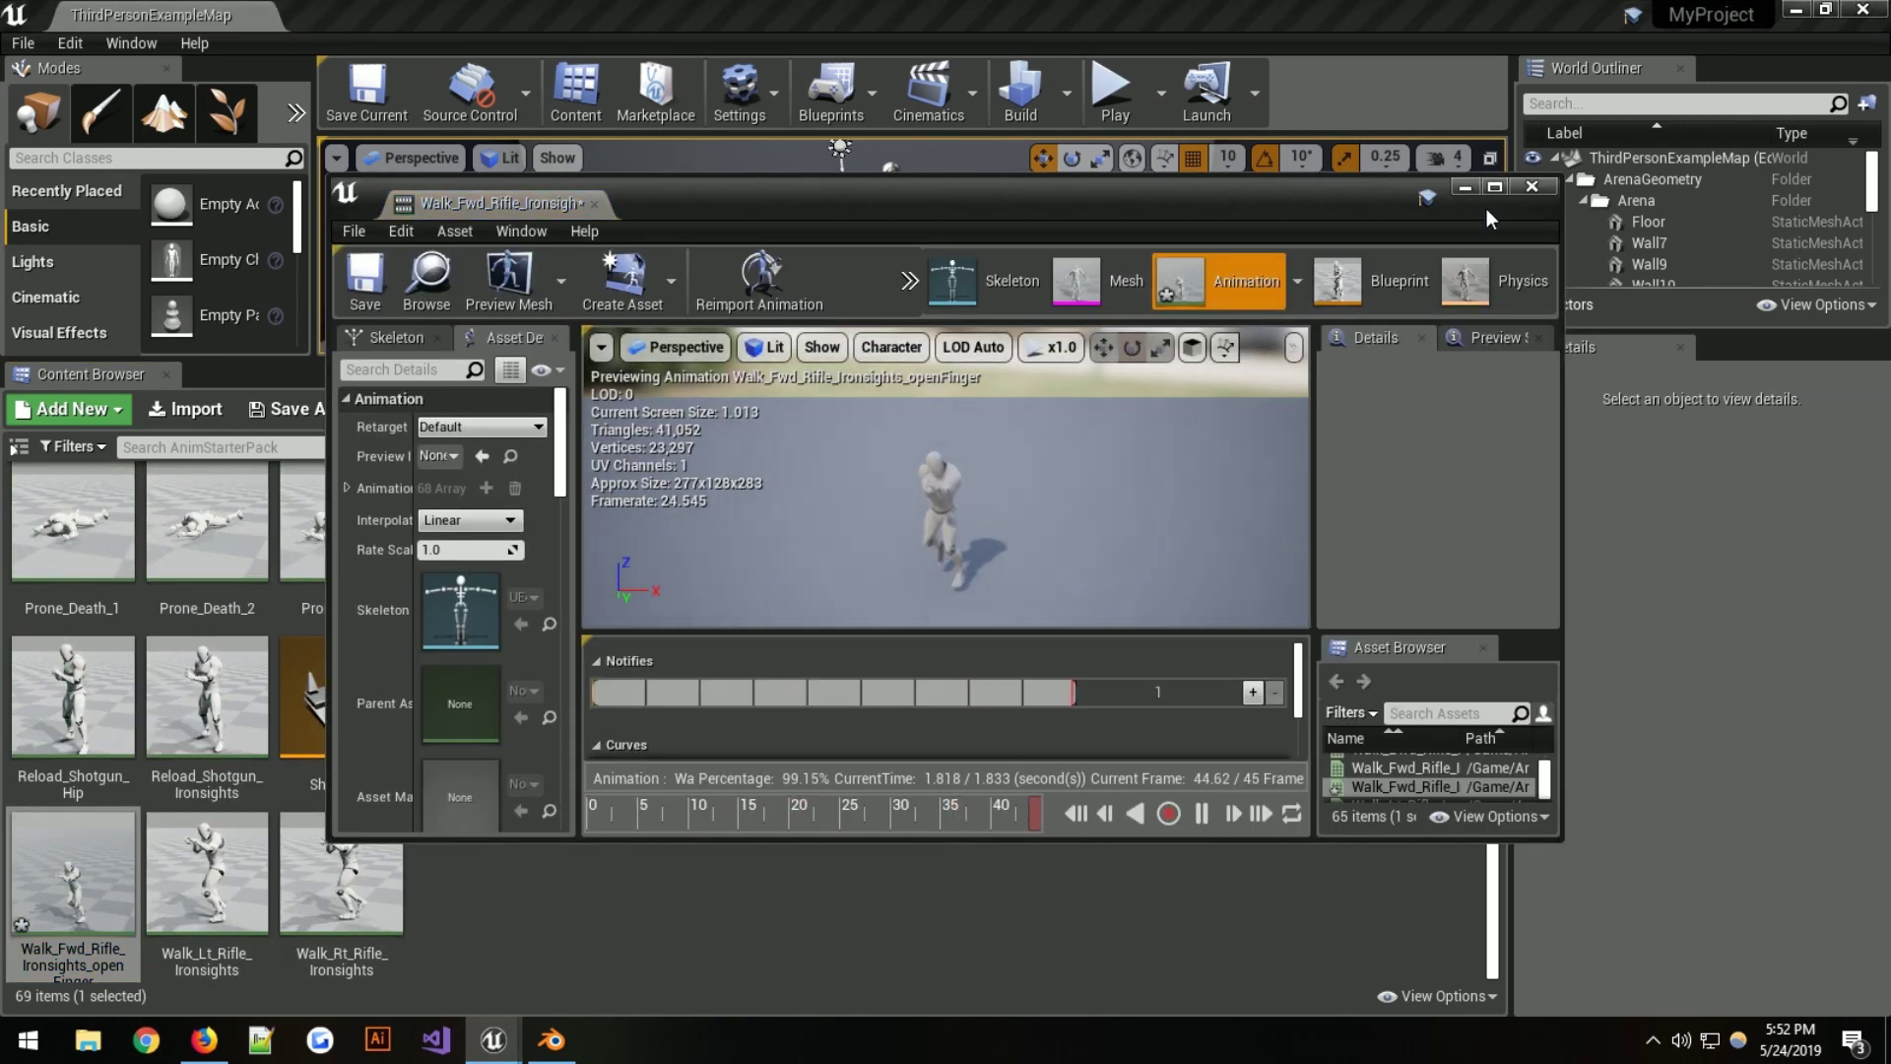
left_click(1496, 187)
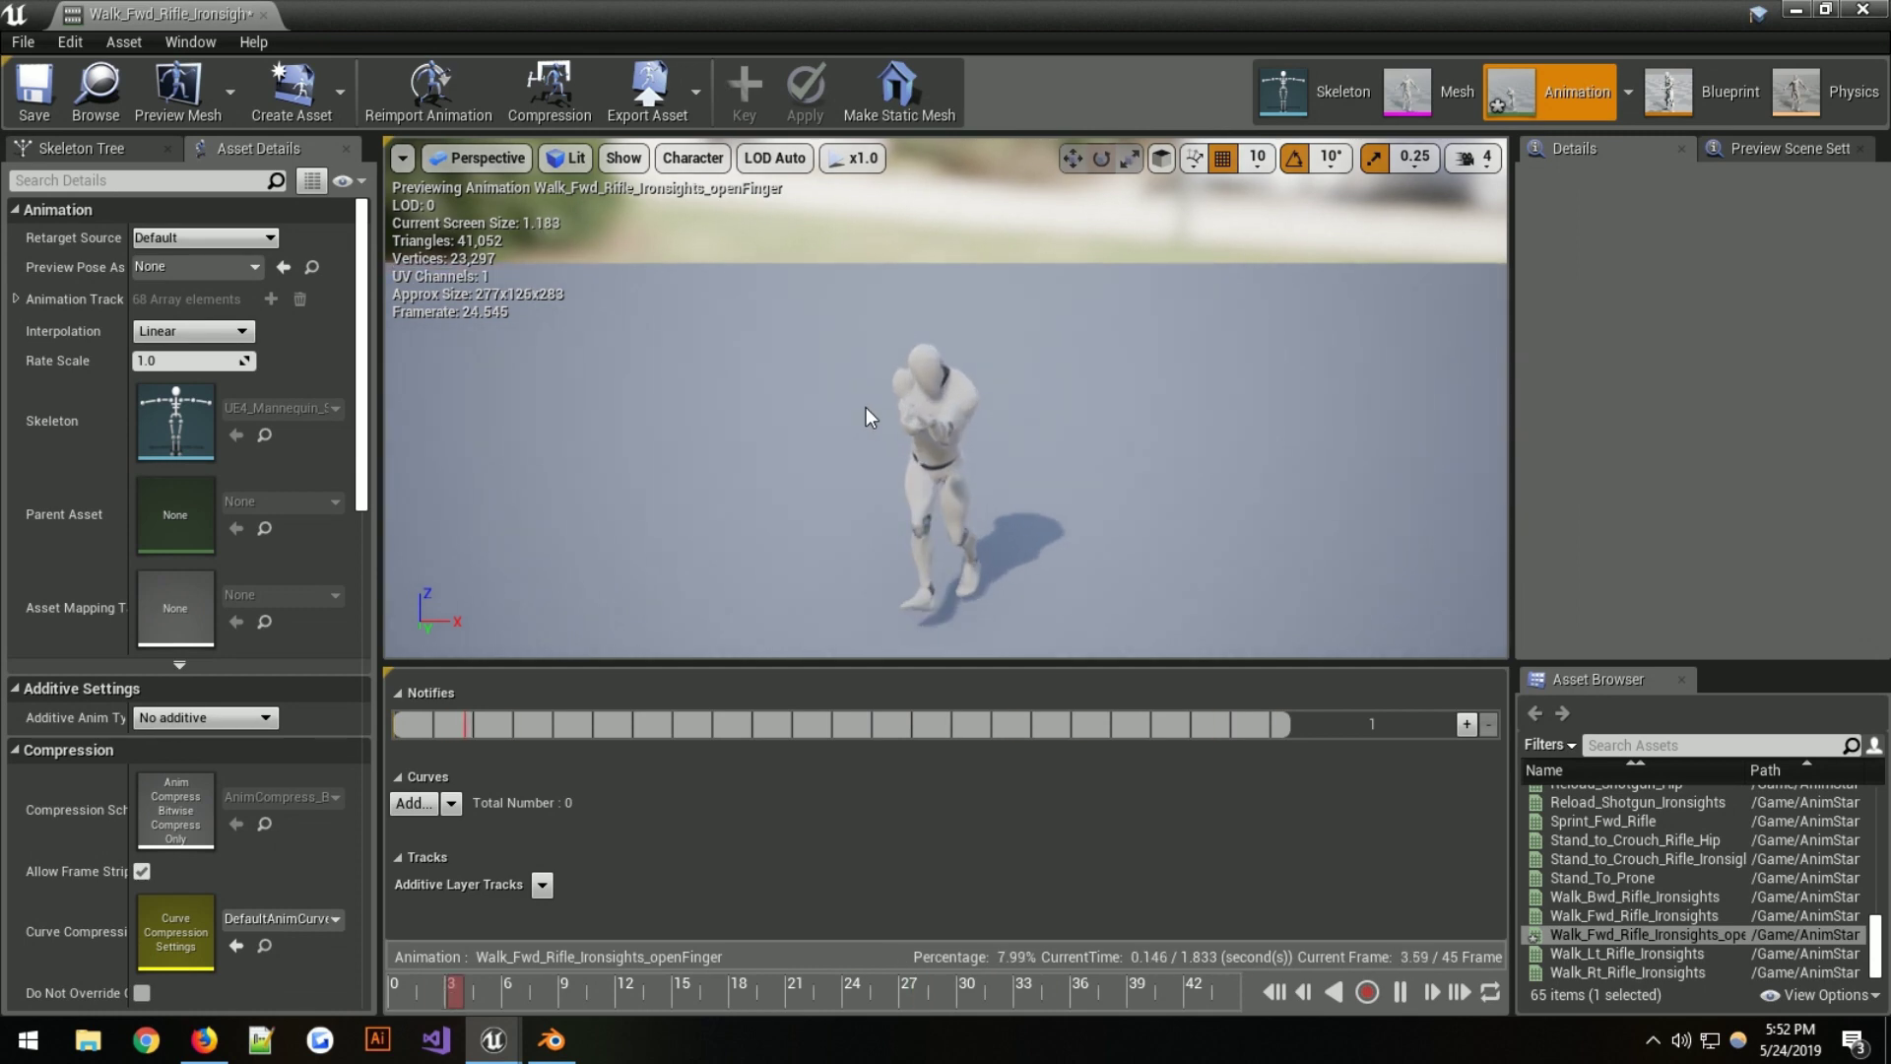
left_click_drag(866, 408, 1005, 372)
scroll(1005, 371, "down", 5)
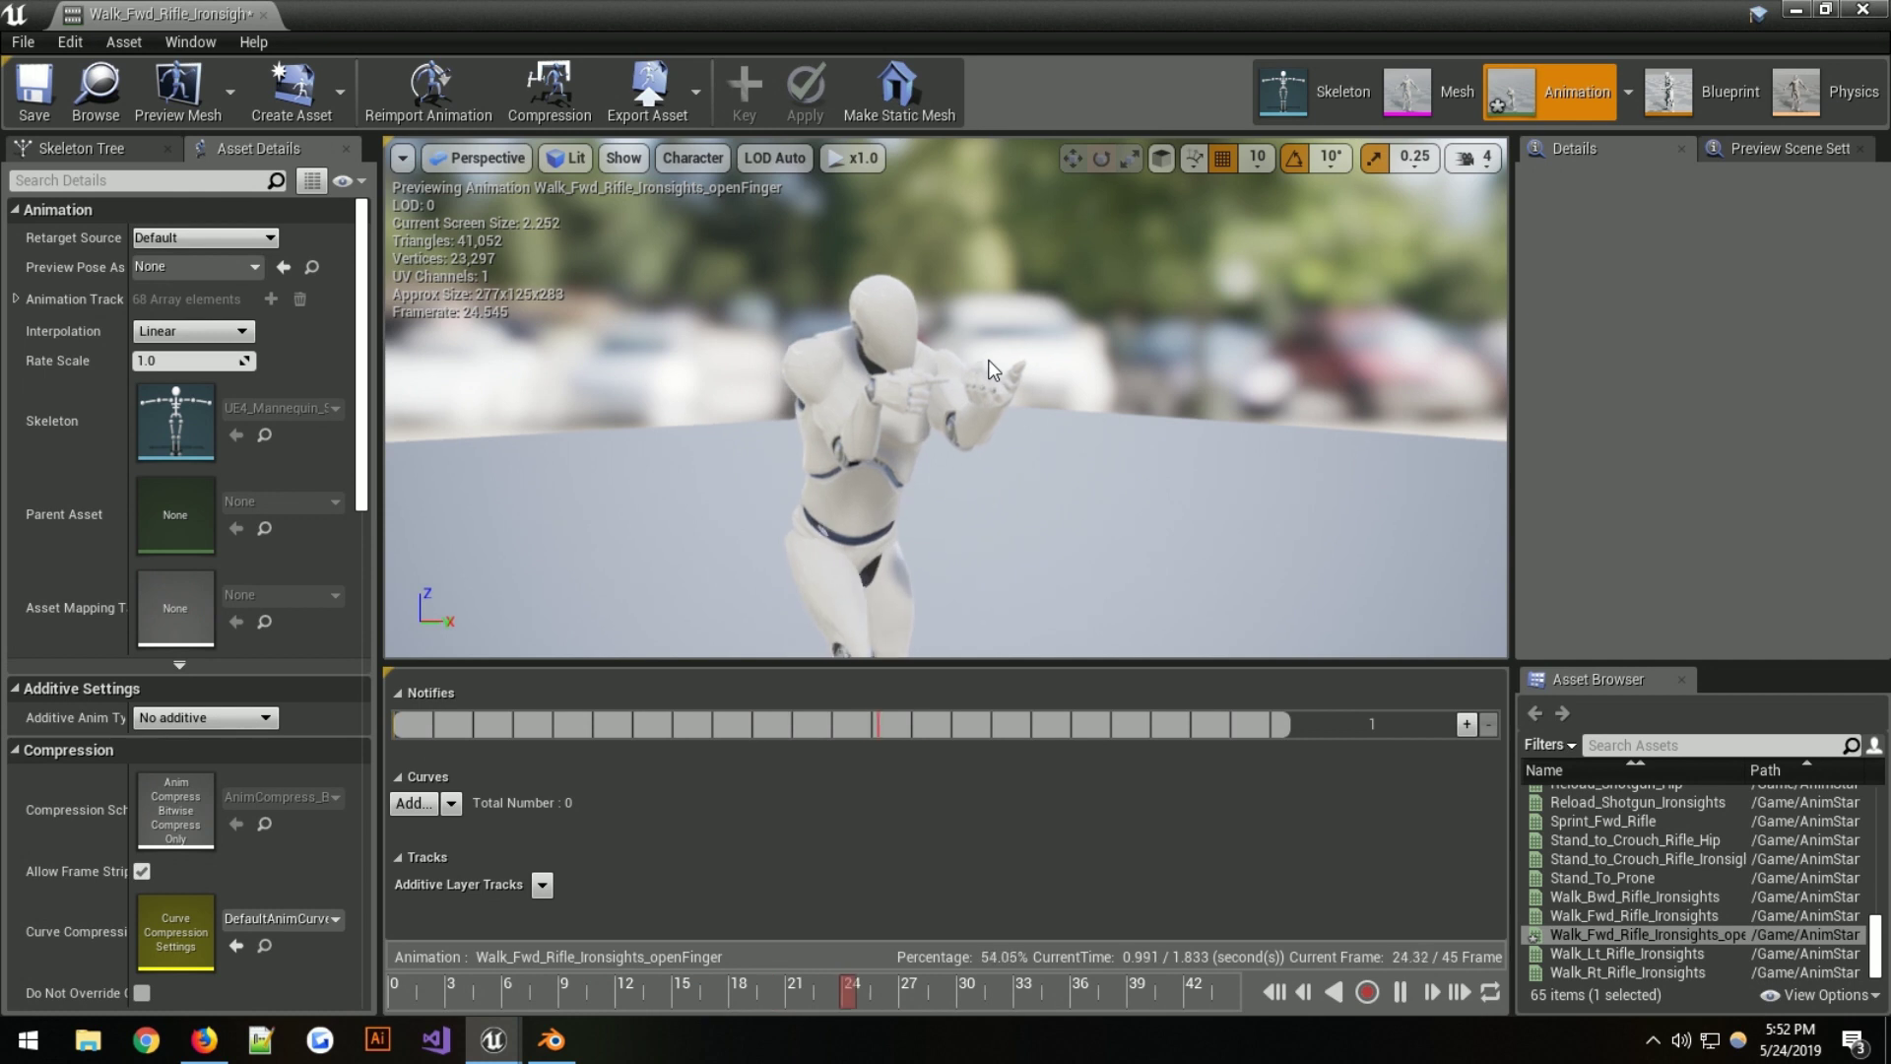
scroll(985, 355, "down", 3)
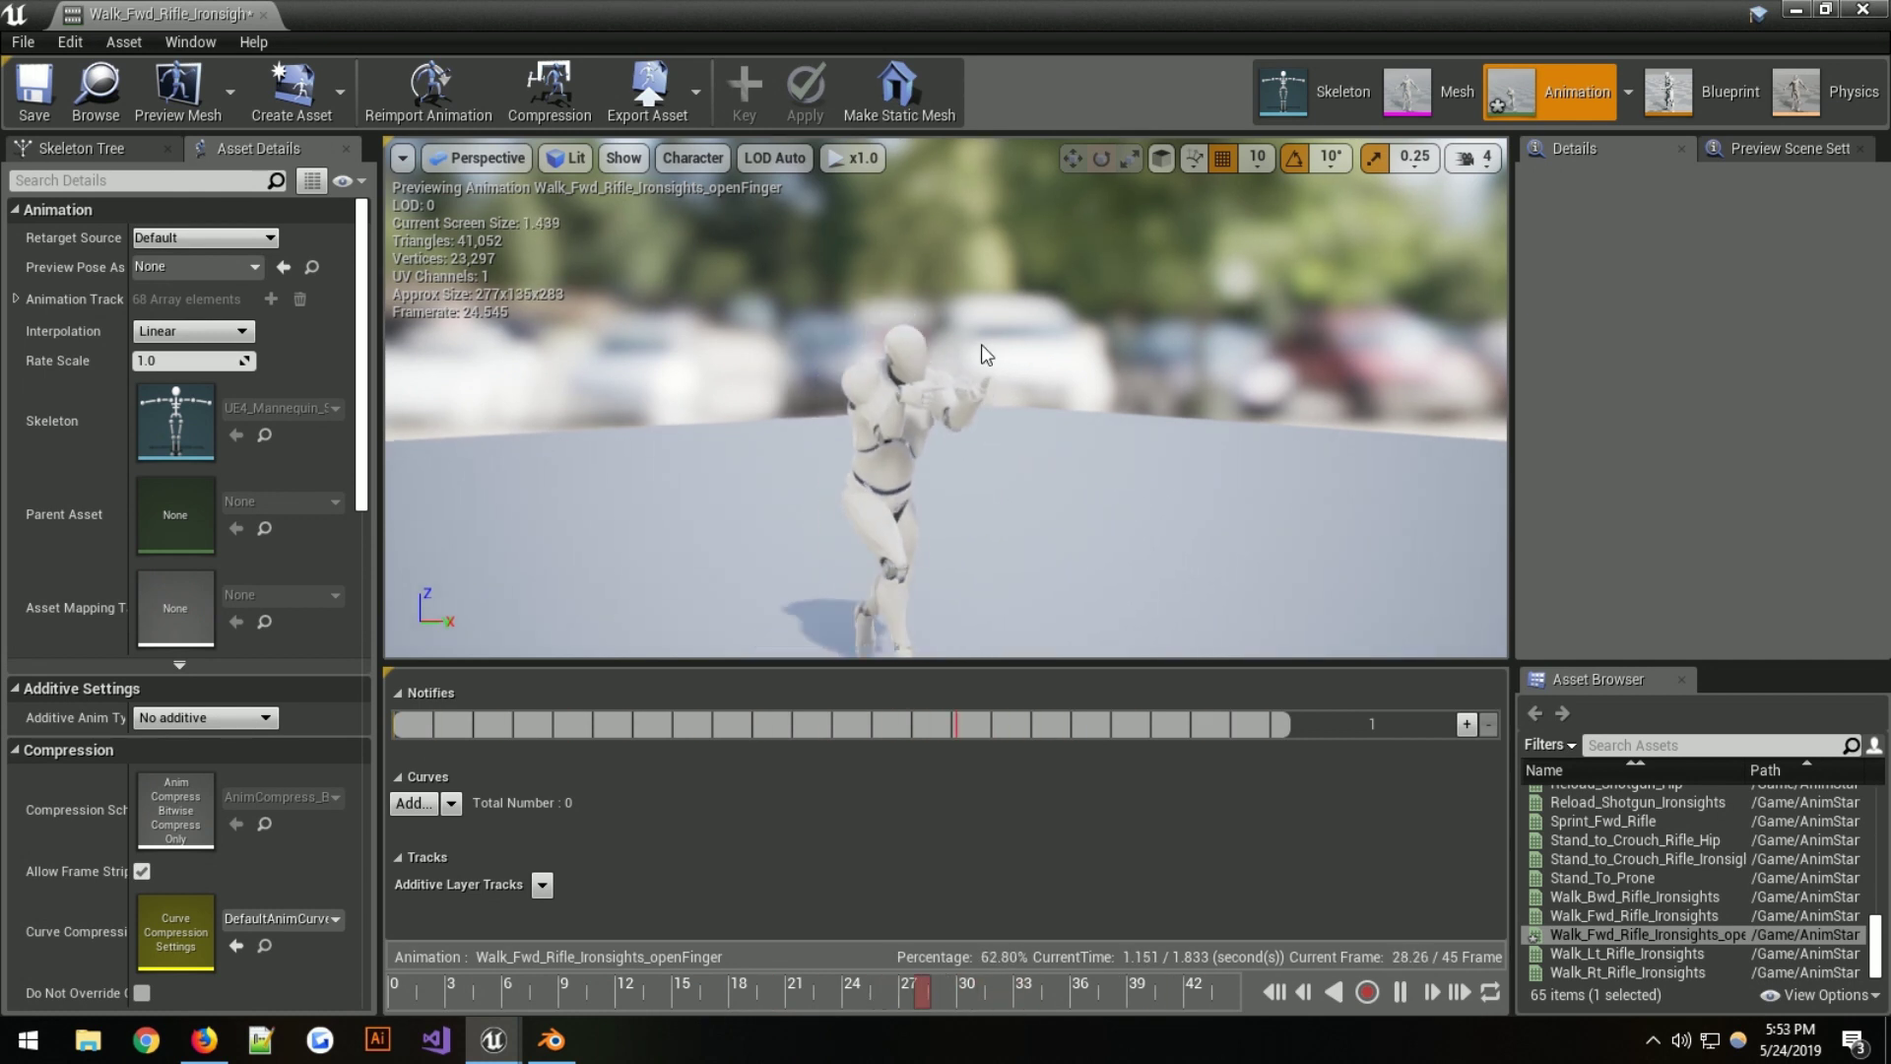
left_click(981, 344)
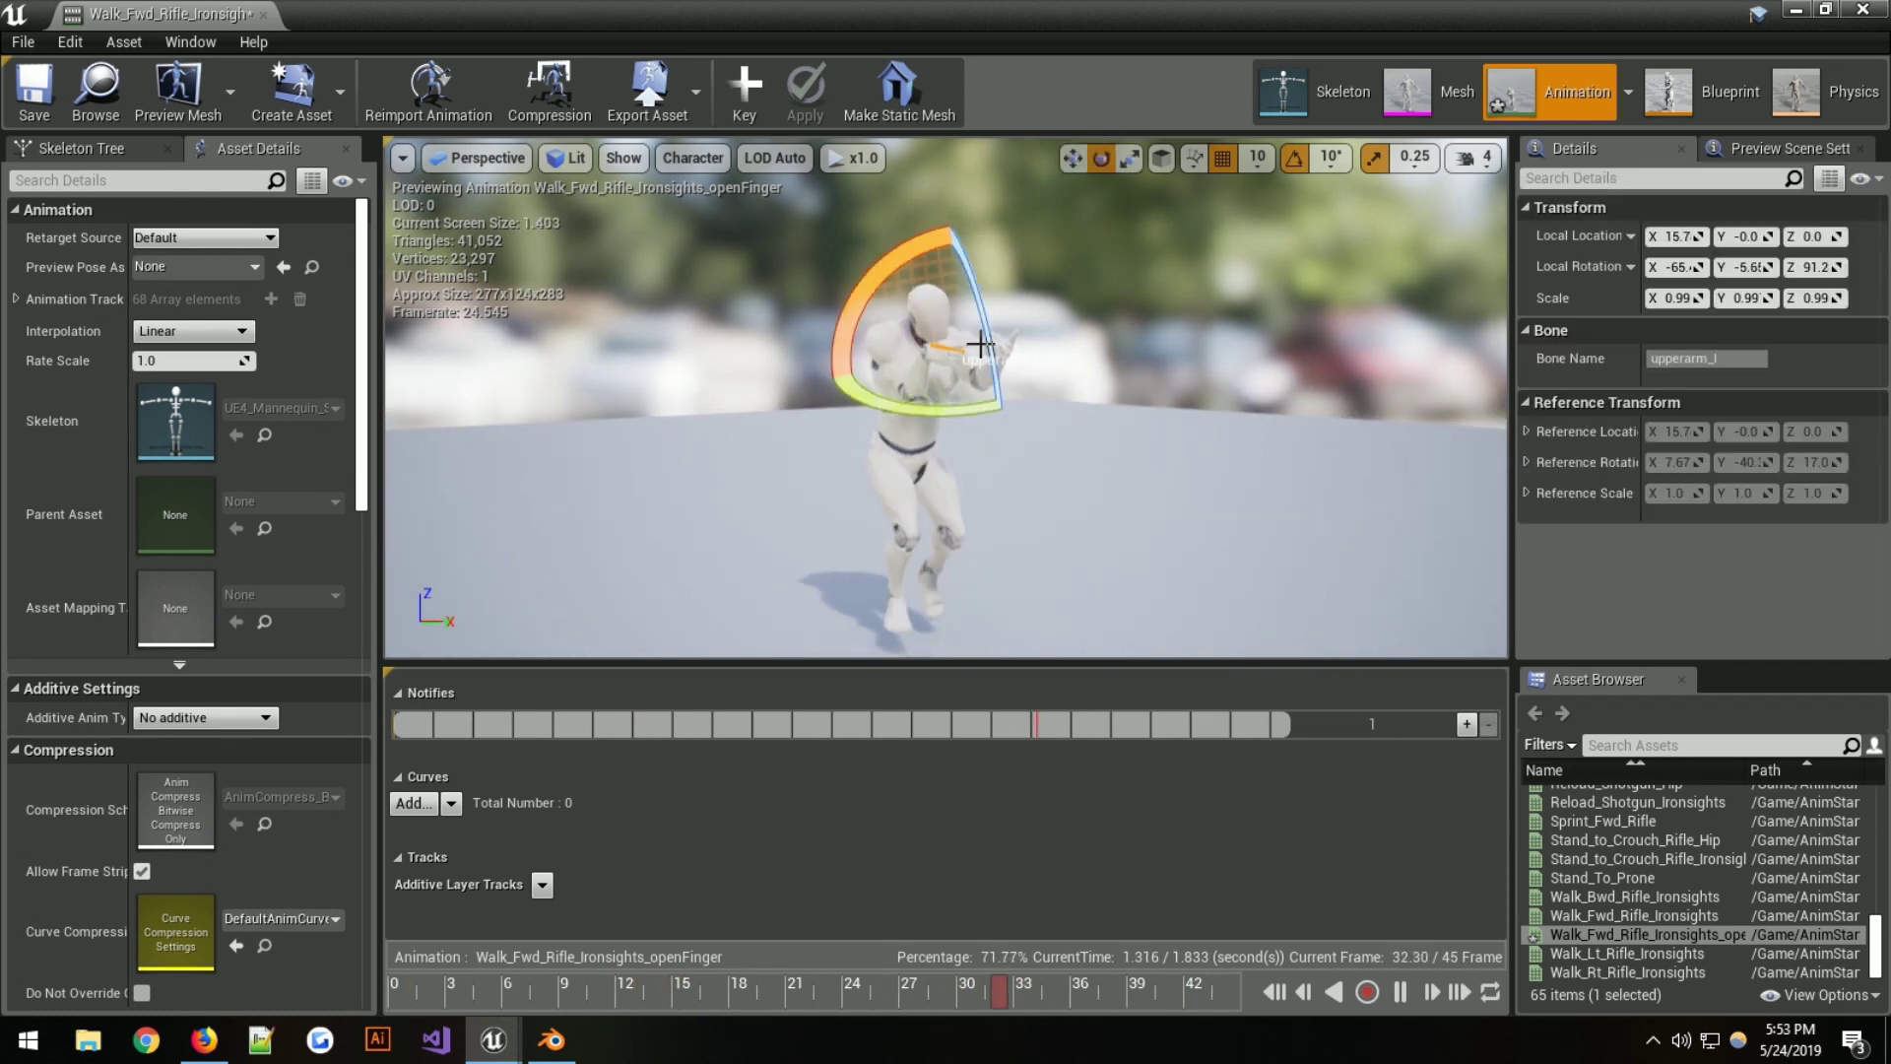
left_click(1273, 322)
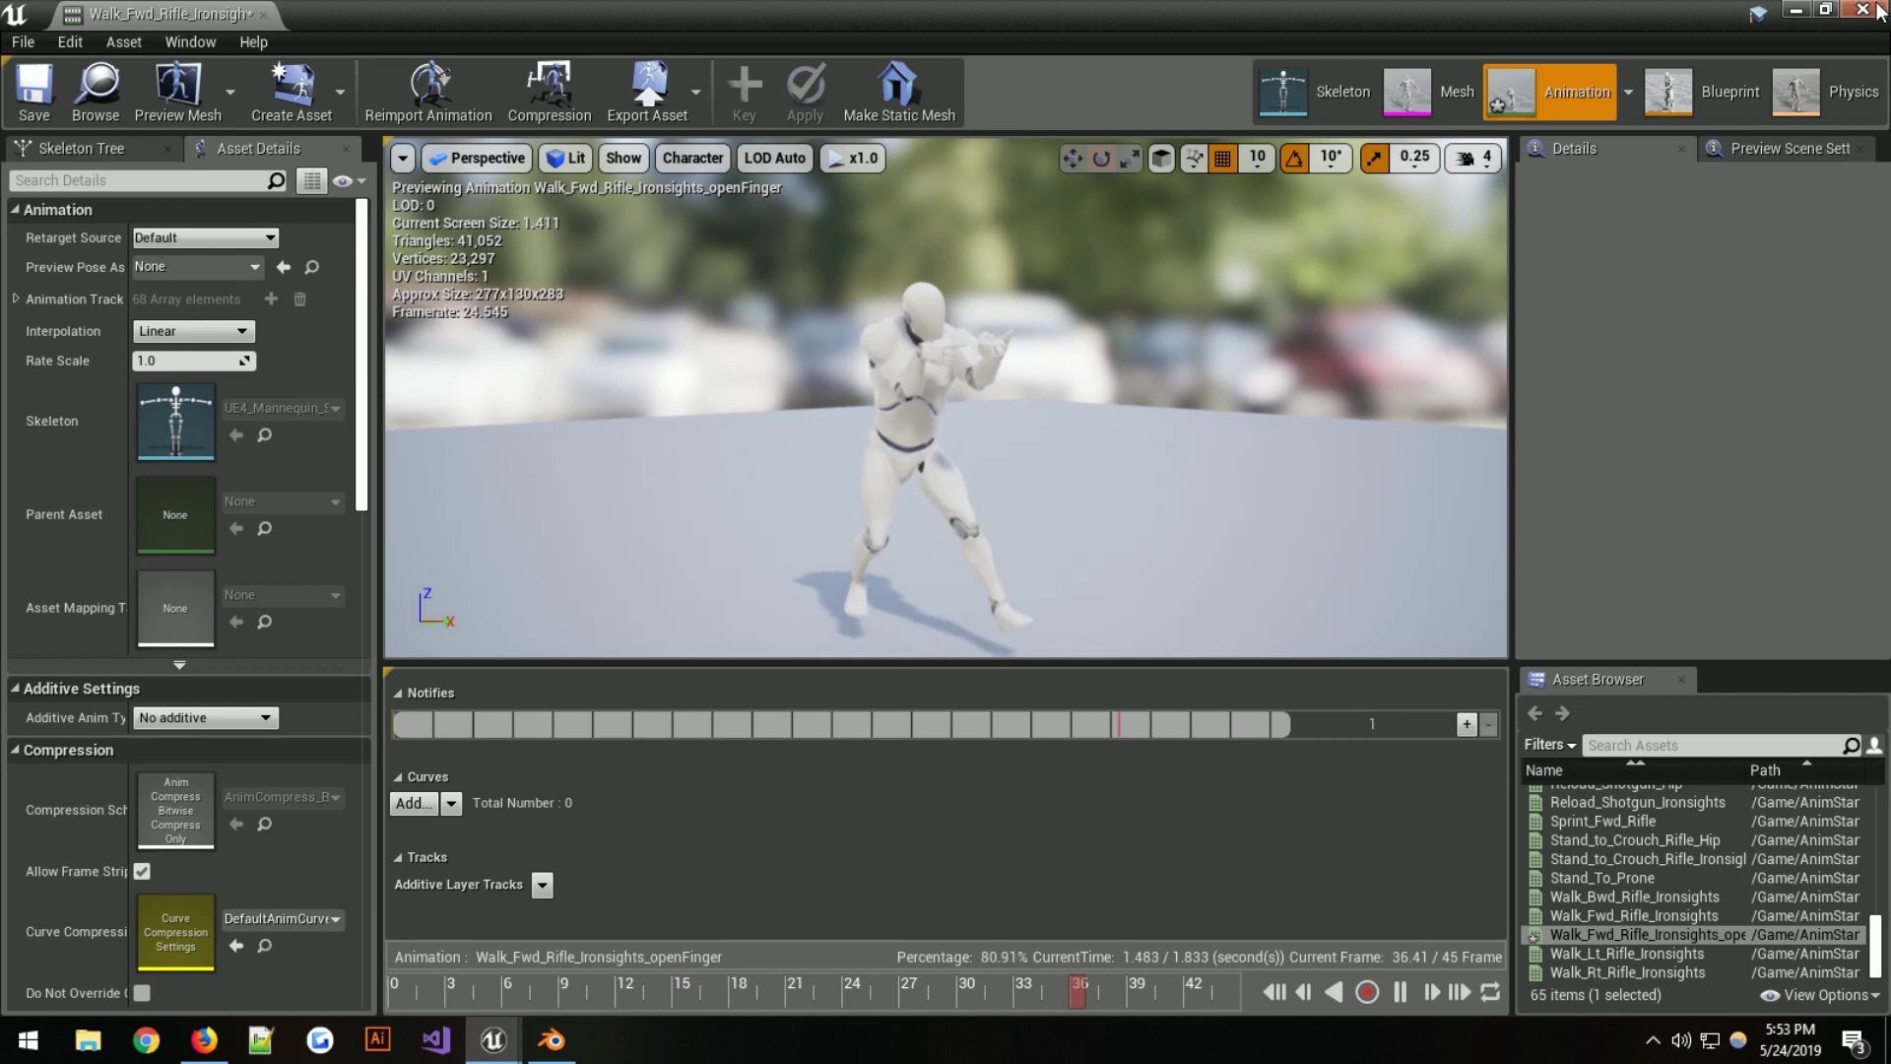